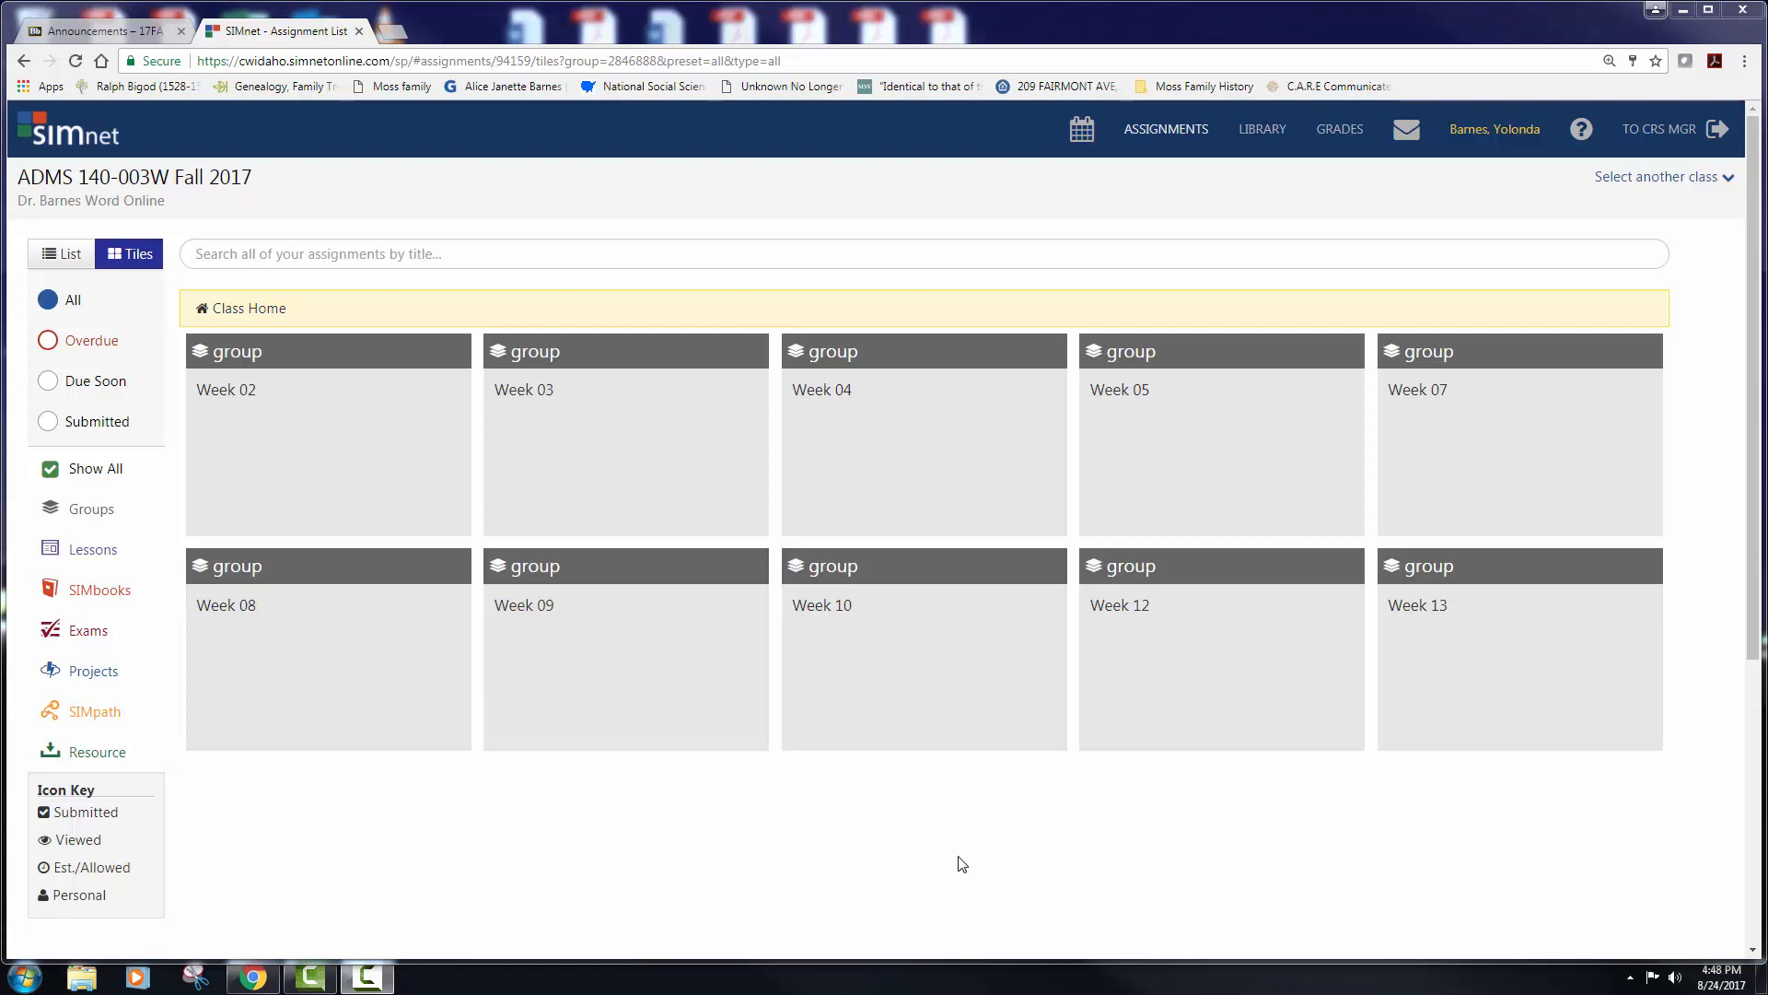
- Download the Office for Windows instructions for Ch 1 Guided Project 1-2 in the Week 02 group and open them in a separate window
click(394, 498)
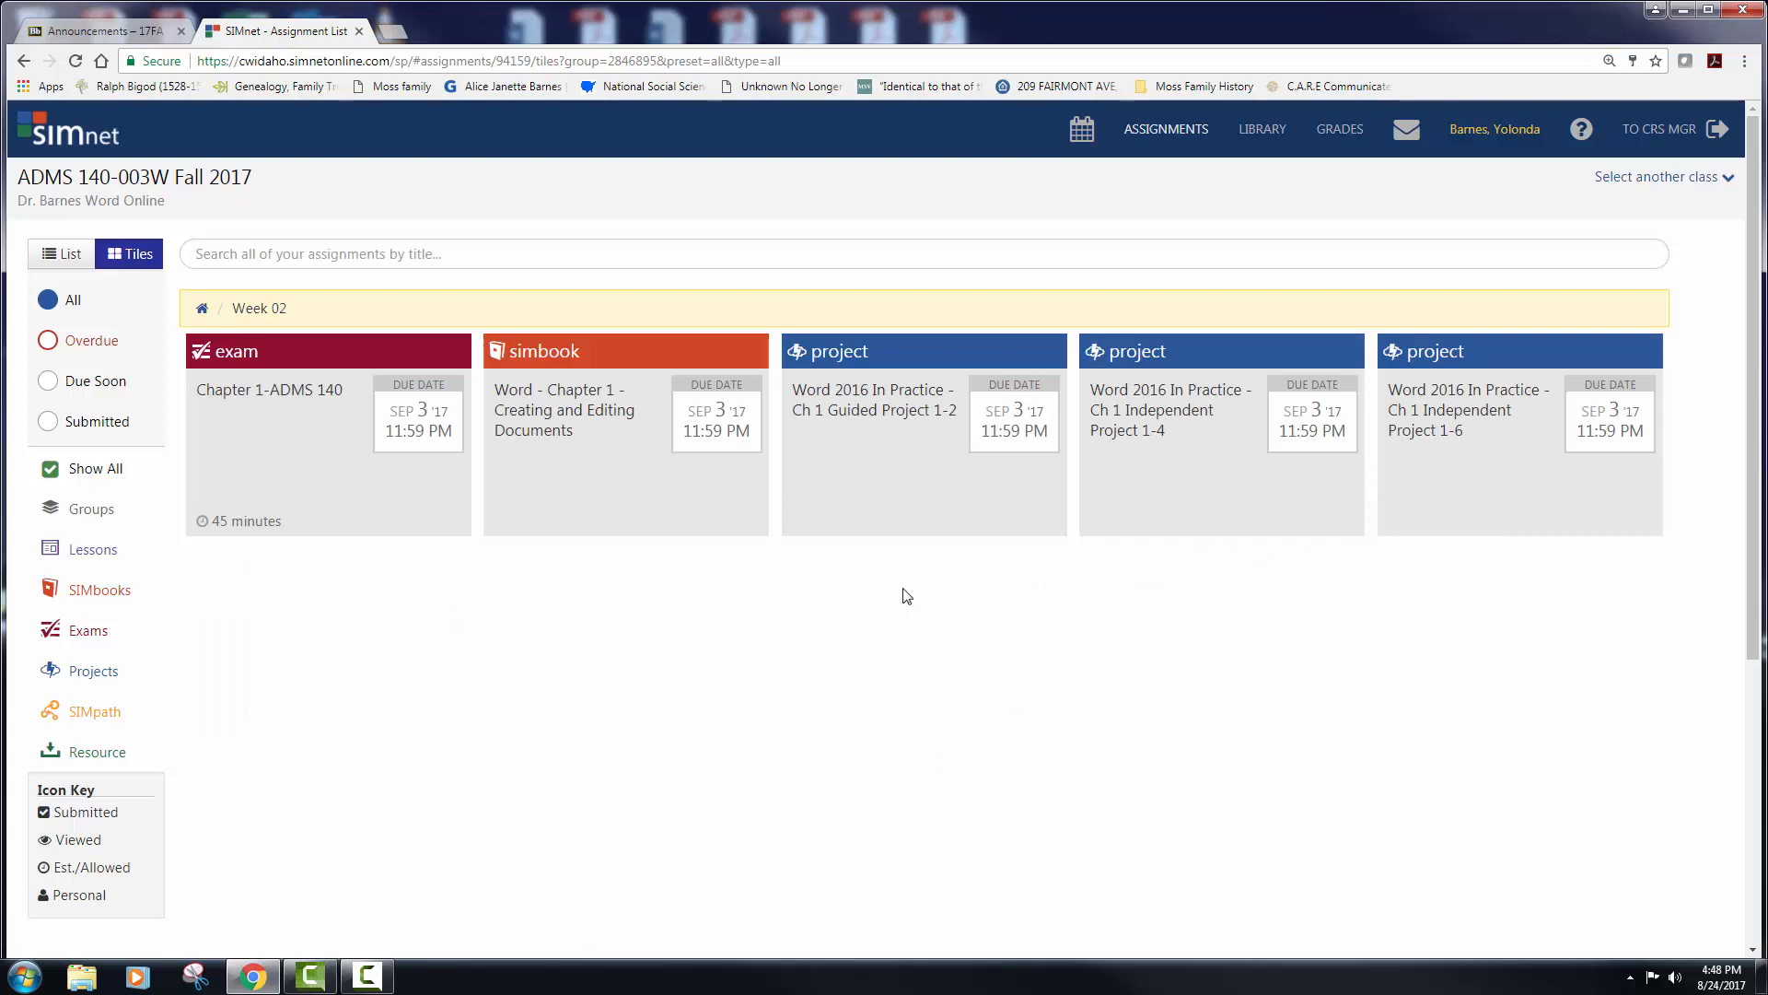
click(906, 466)
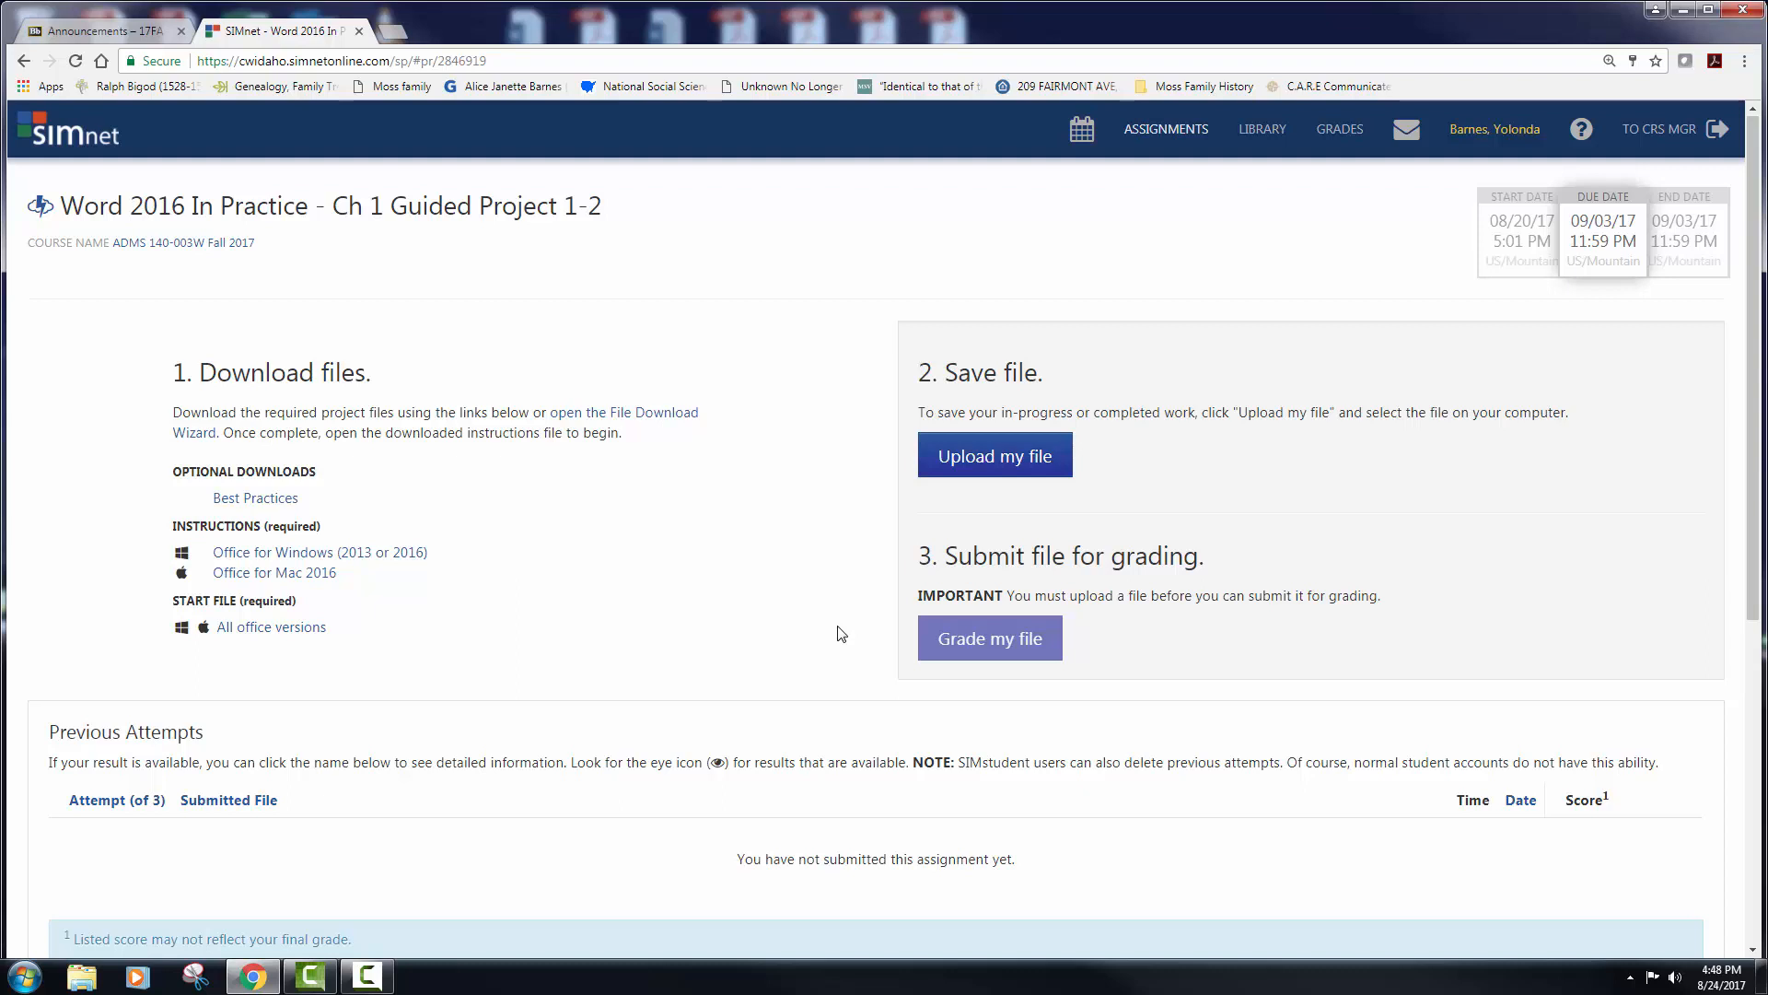
click(371, 564)
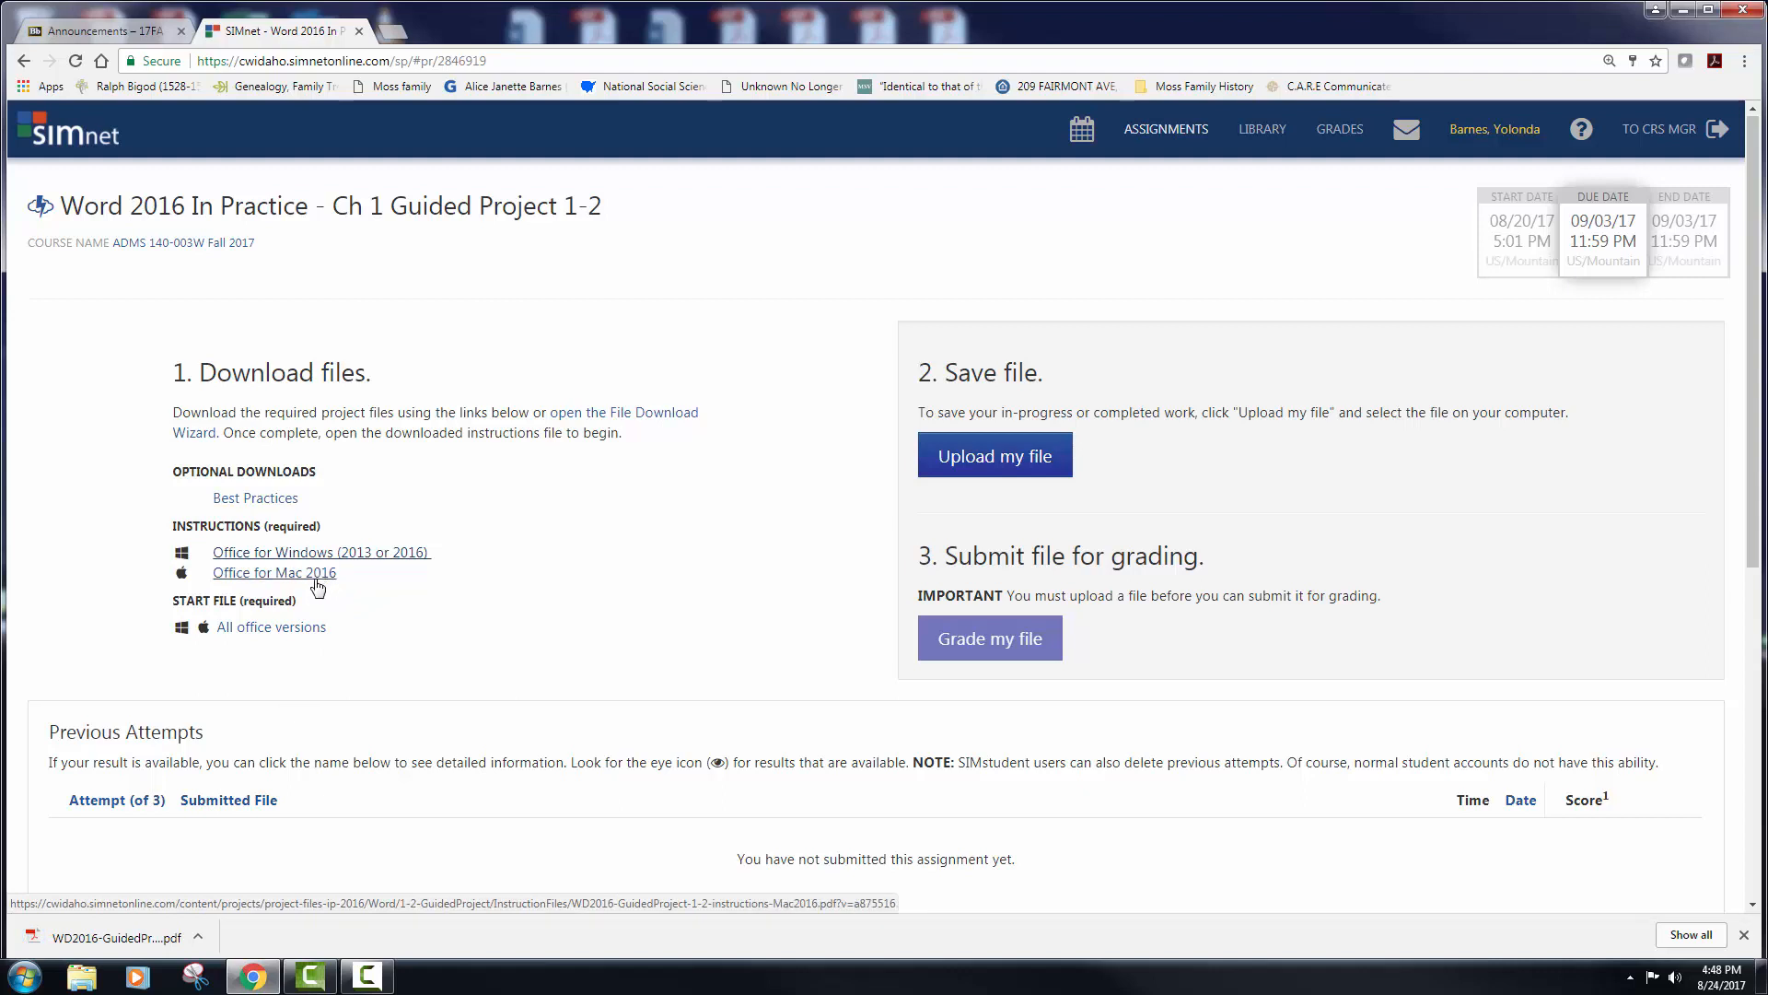
click(101, 946)
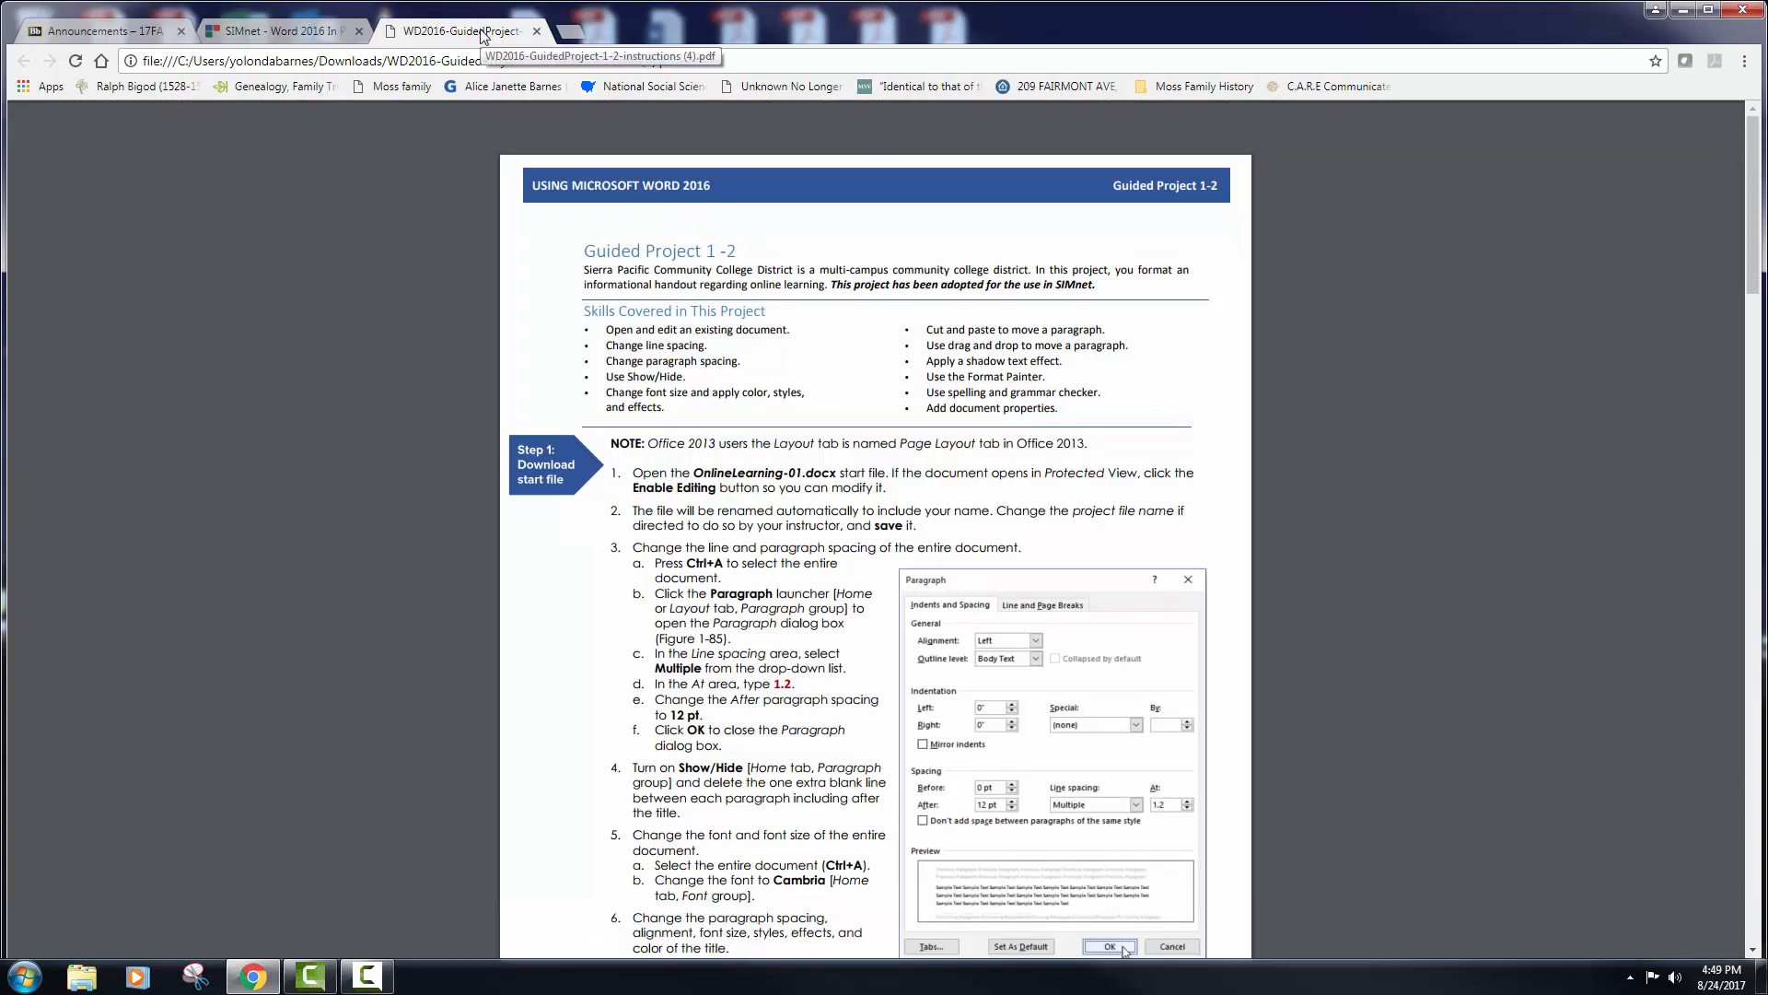
drag(483, 37, 1767, 206)
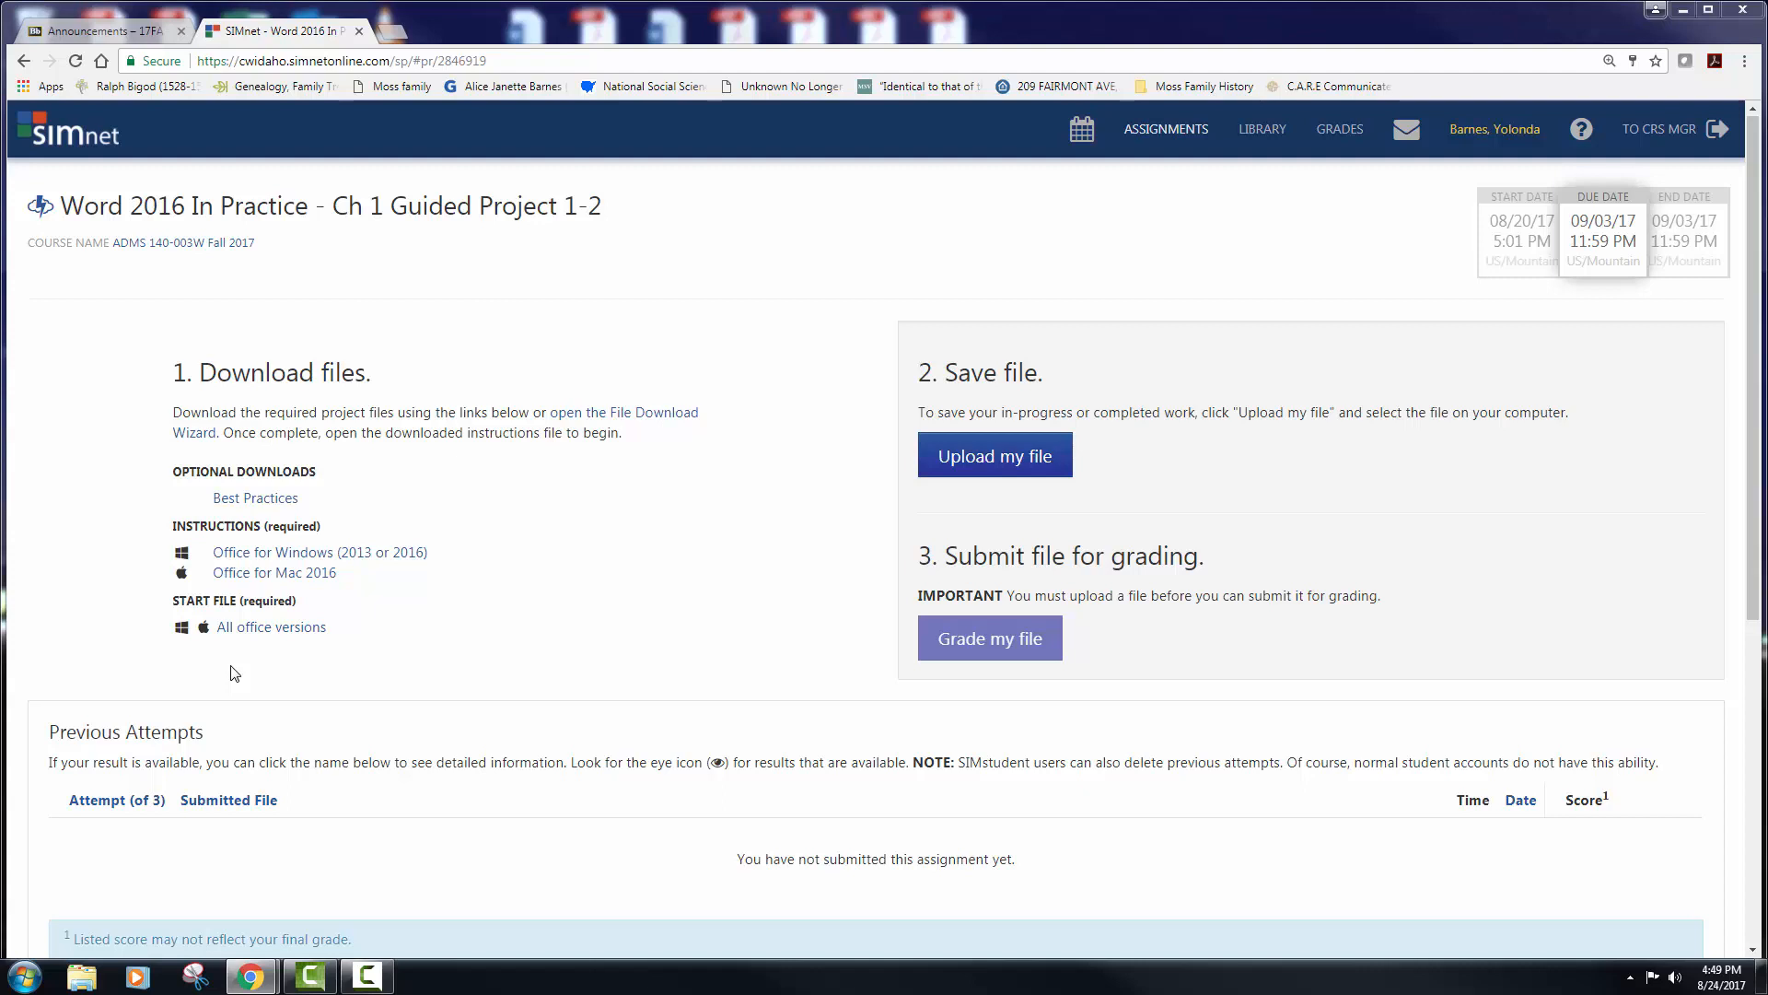
- Download the project's start file for all Office versions, open it in Word and enable editing
click(267, 628)
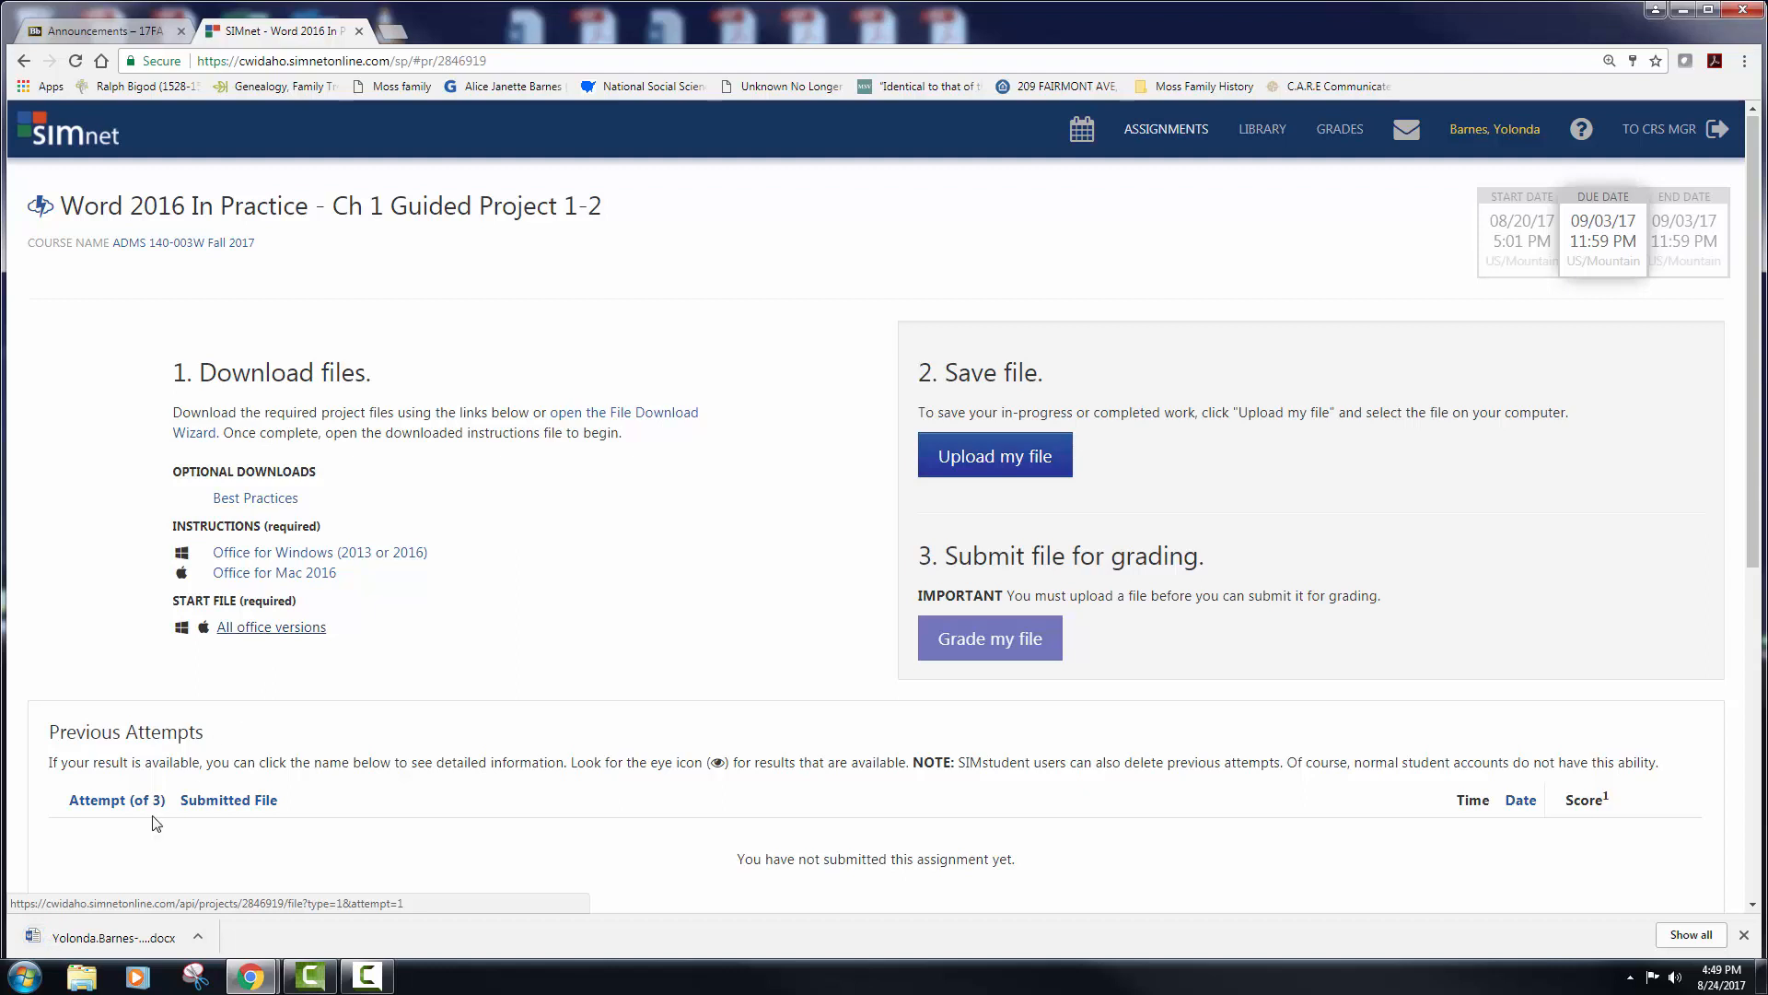
click(86, 939)
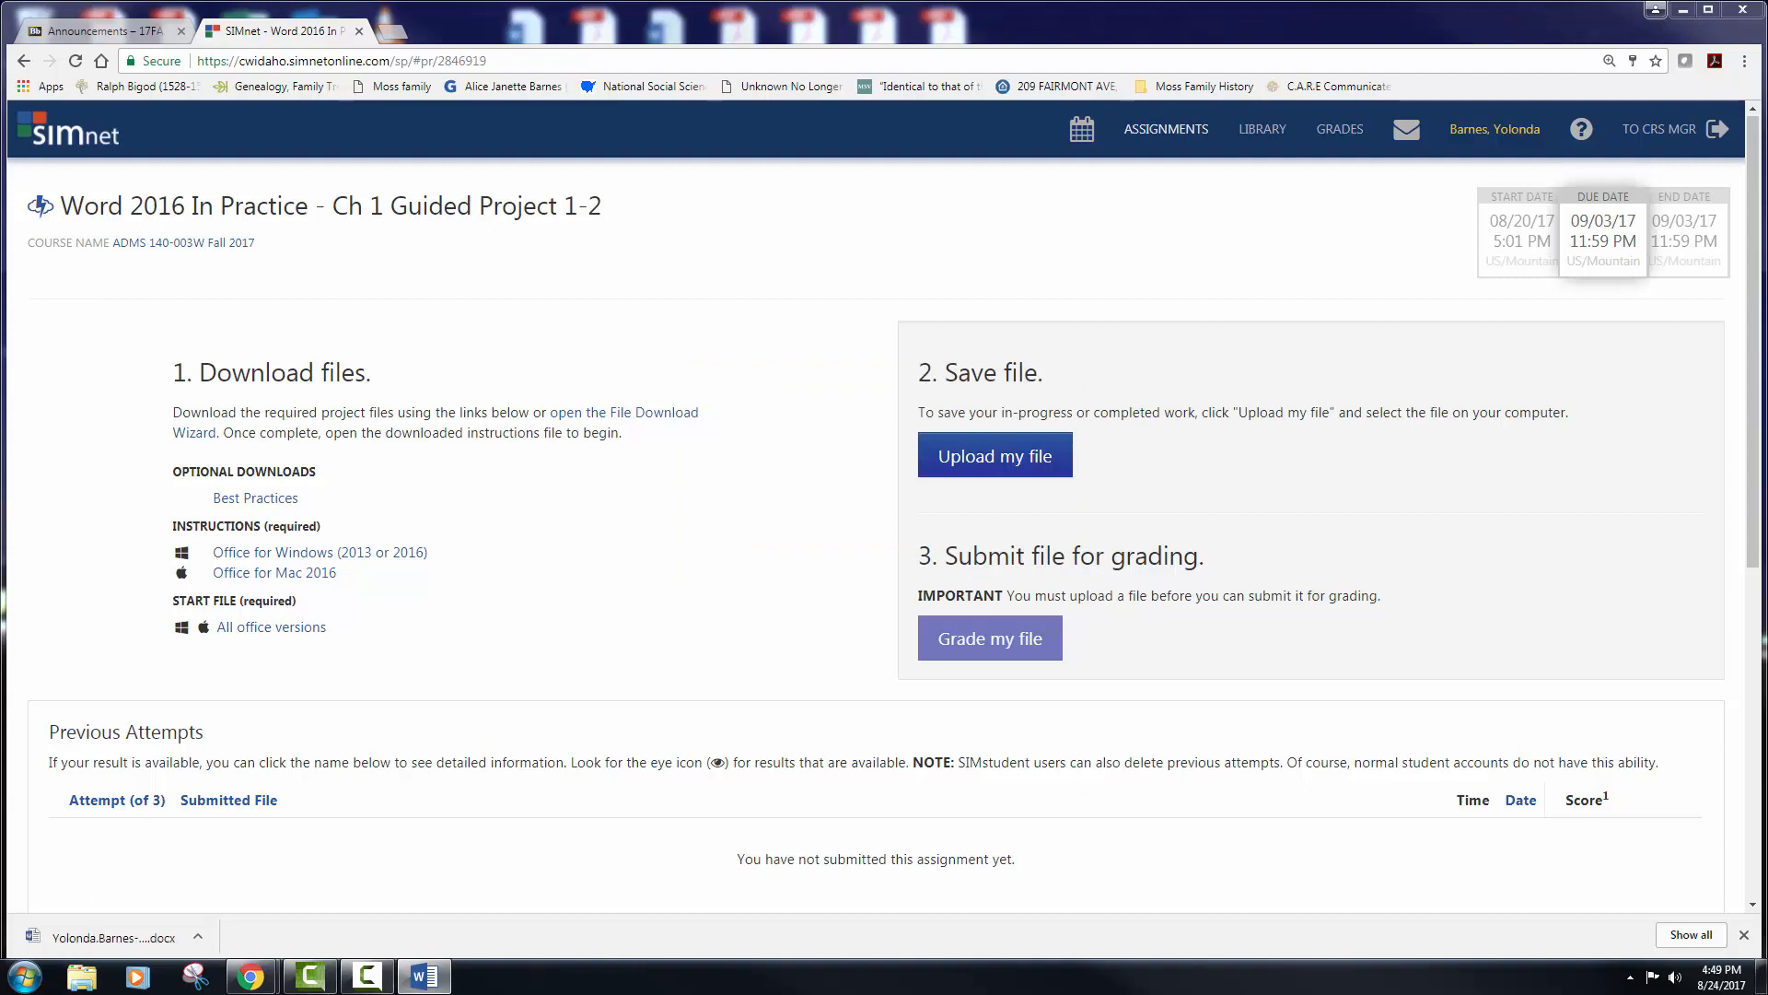
click(420, 978)
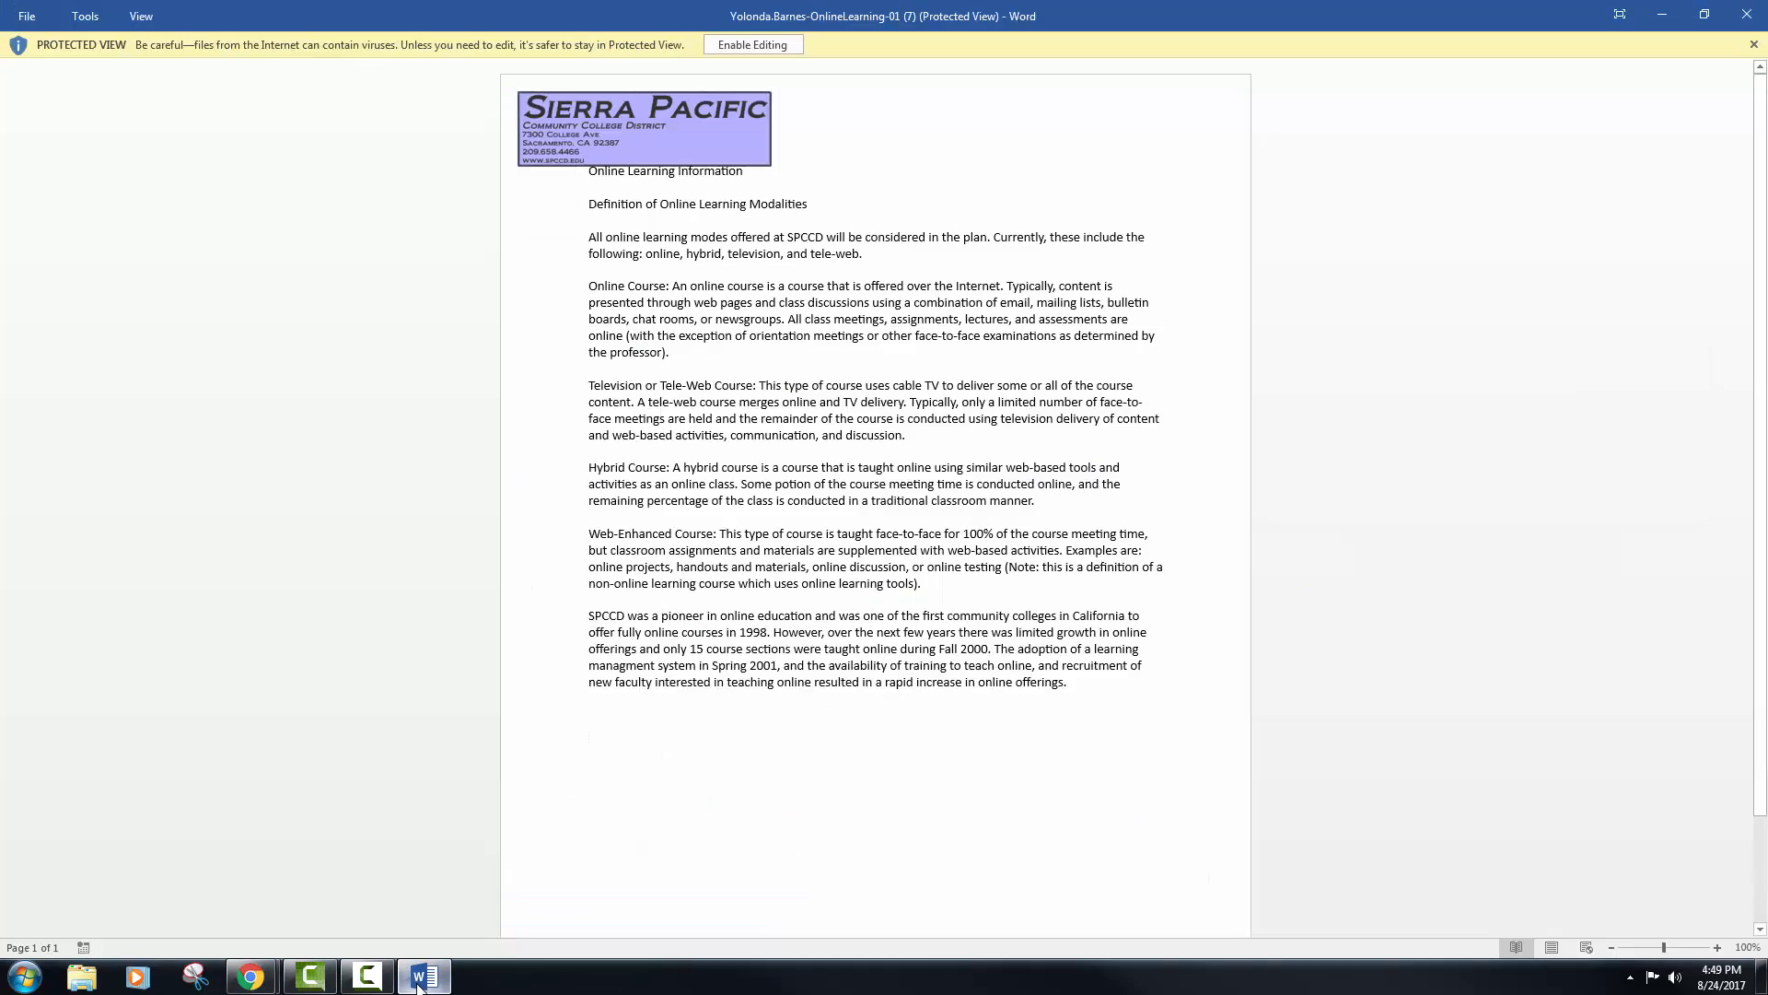
click(757, 47)
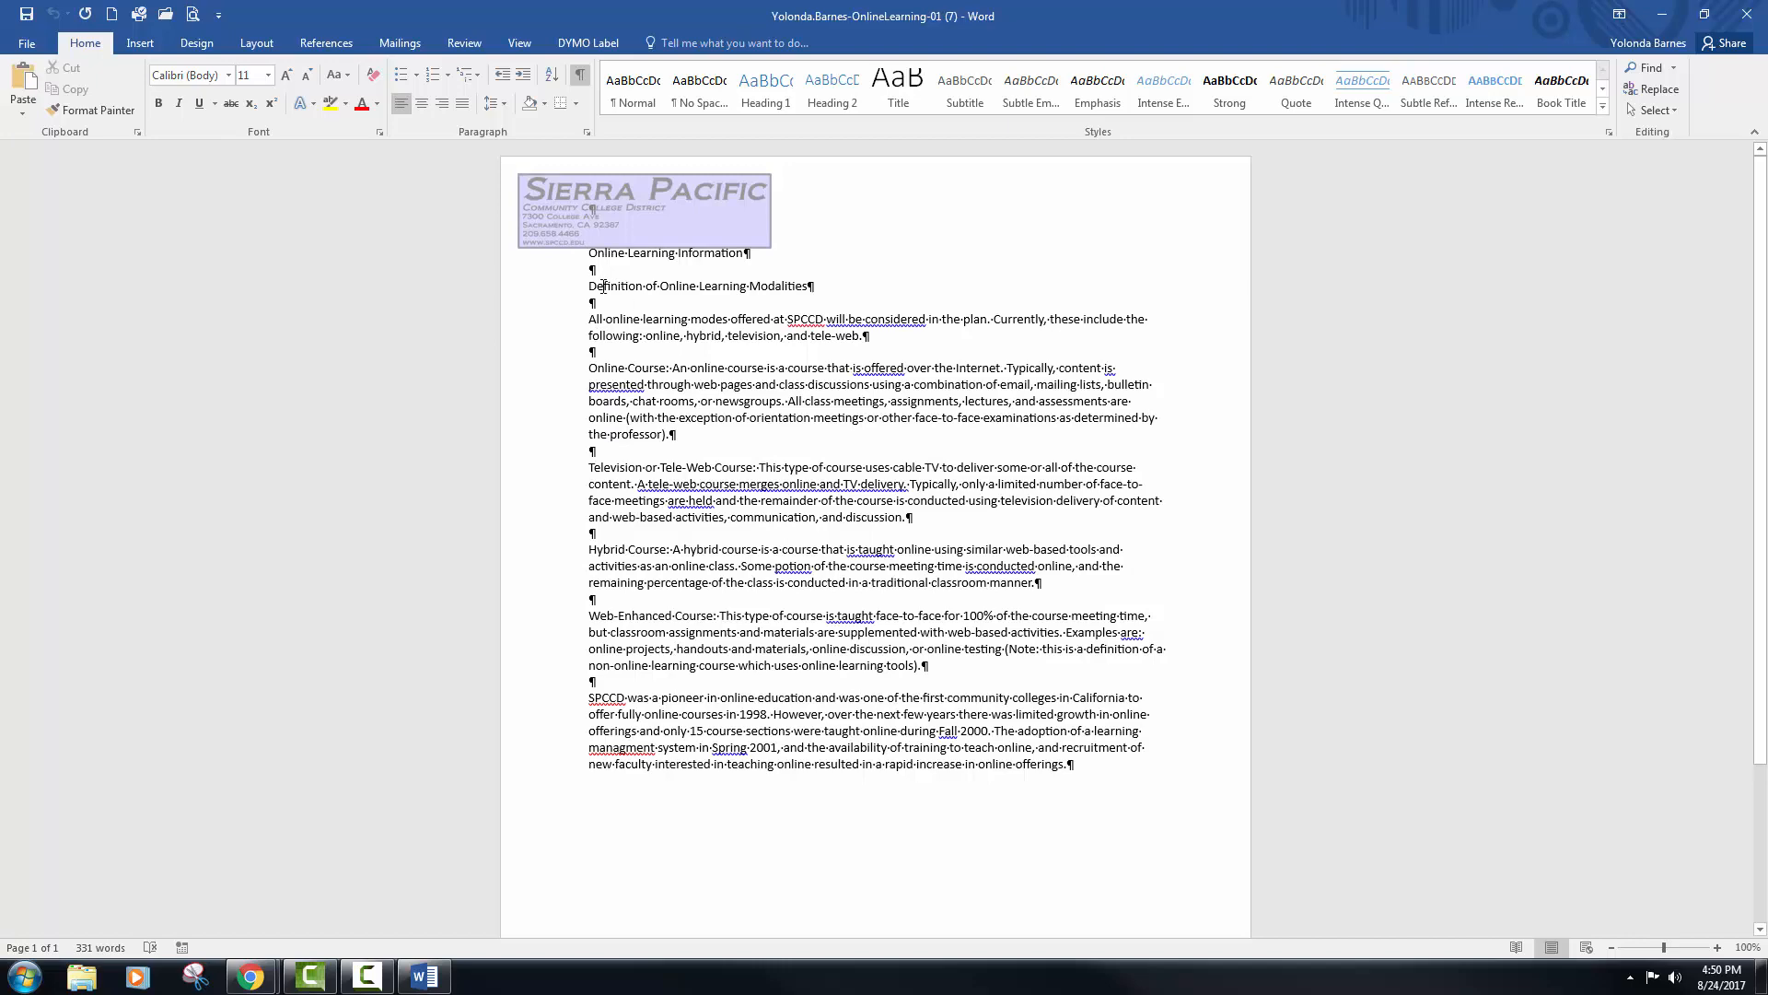
click(30, 44)
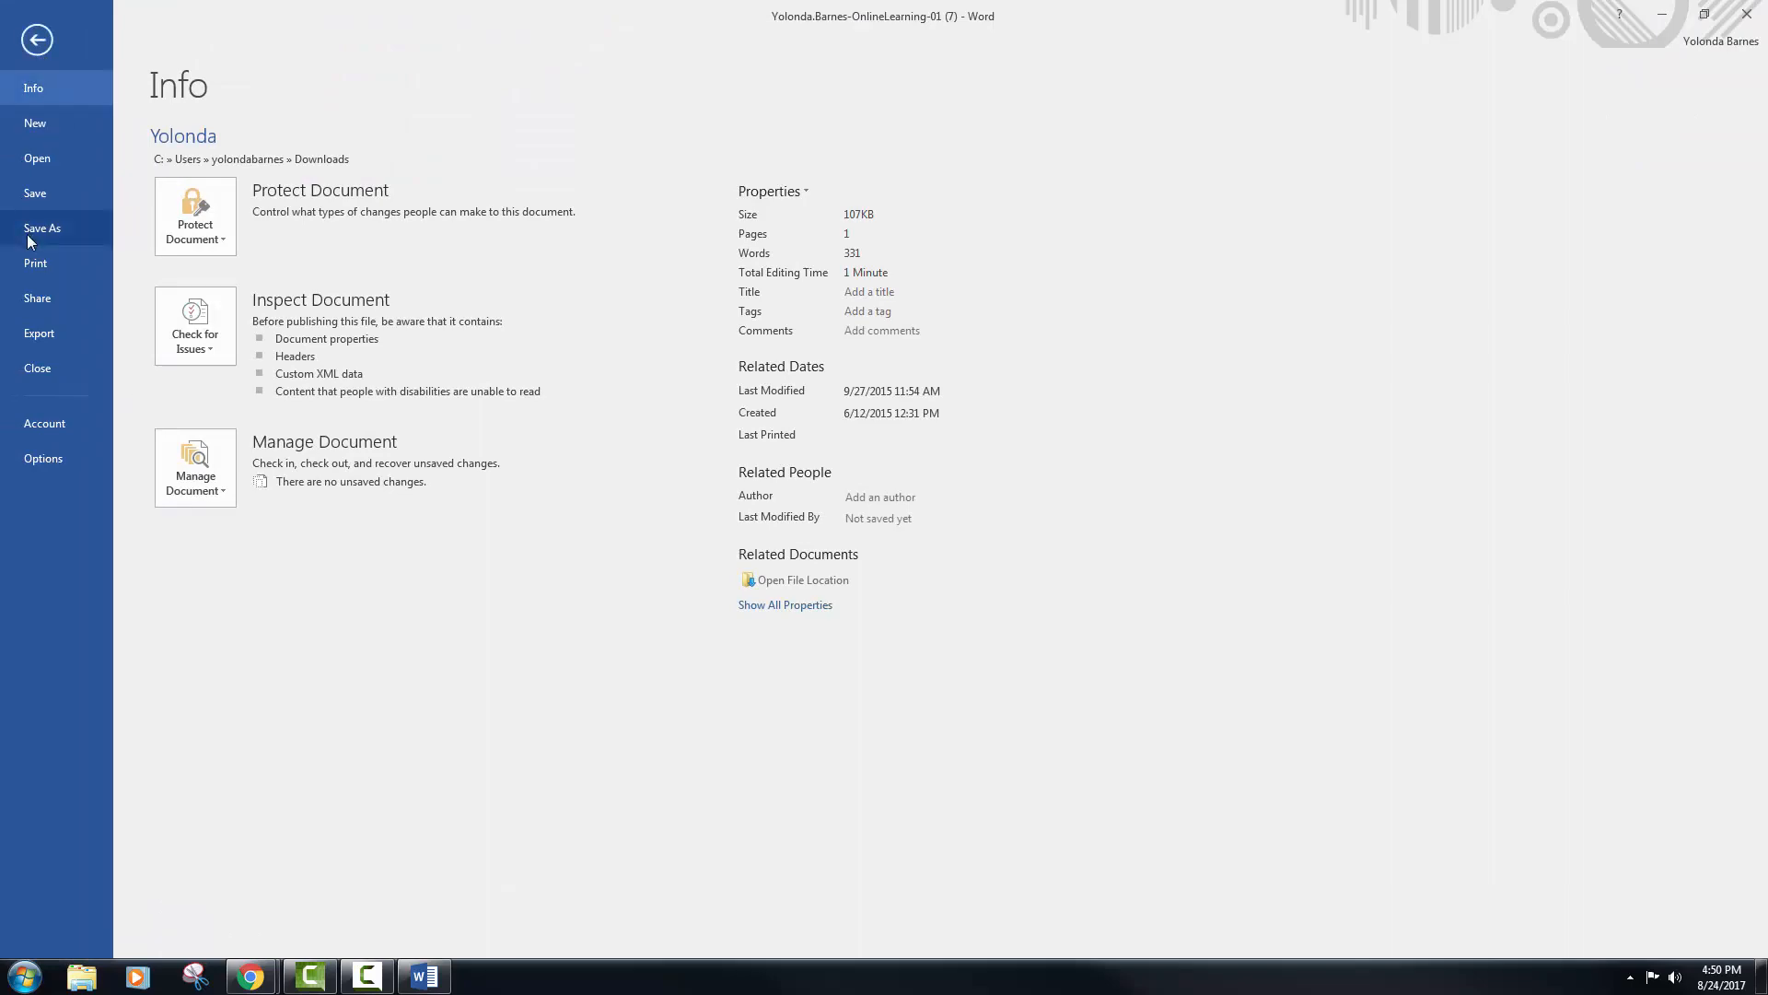
click(27, 234)
click(40, 52)
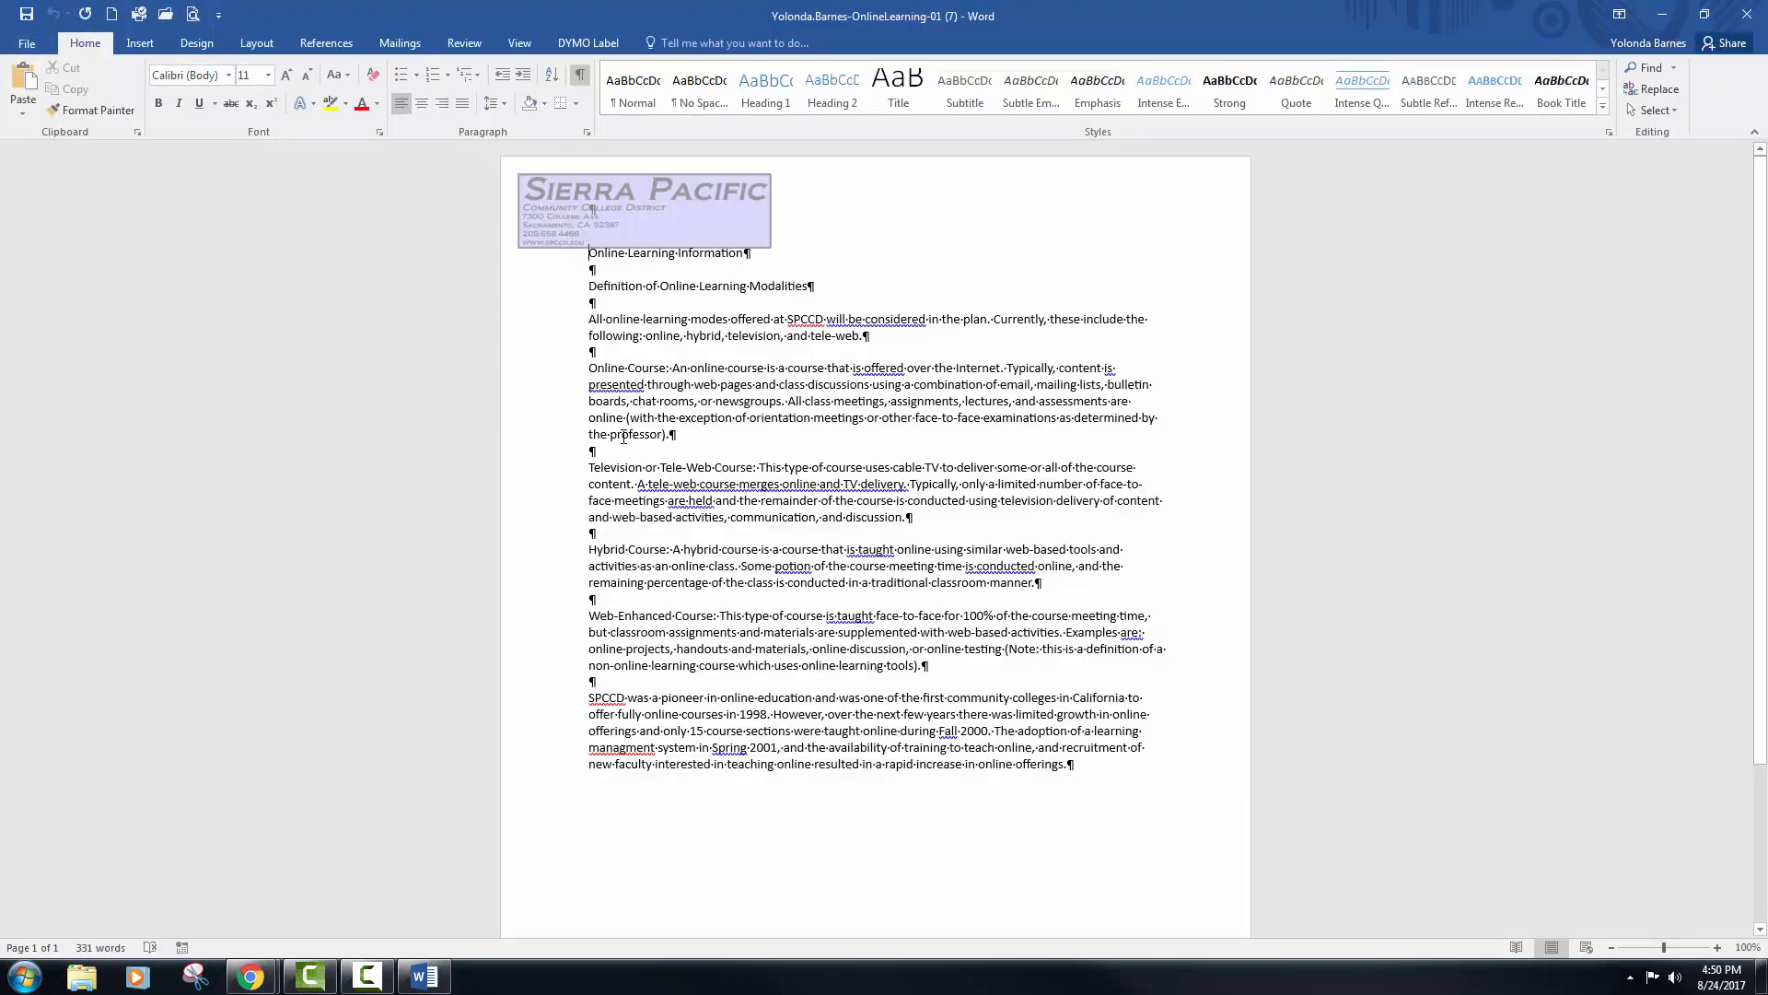
- Save the document in the Chapter 1 folder of ADMS 140 in Documents, removing "(7)" from the file name and replacing the existing copy
key(F12)
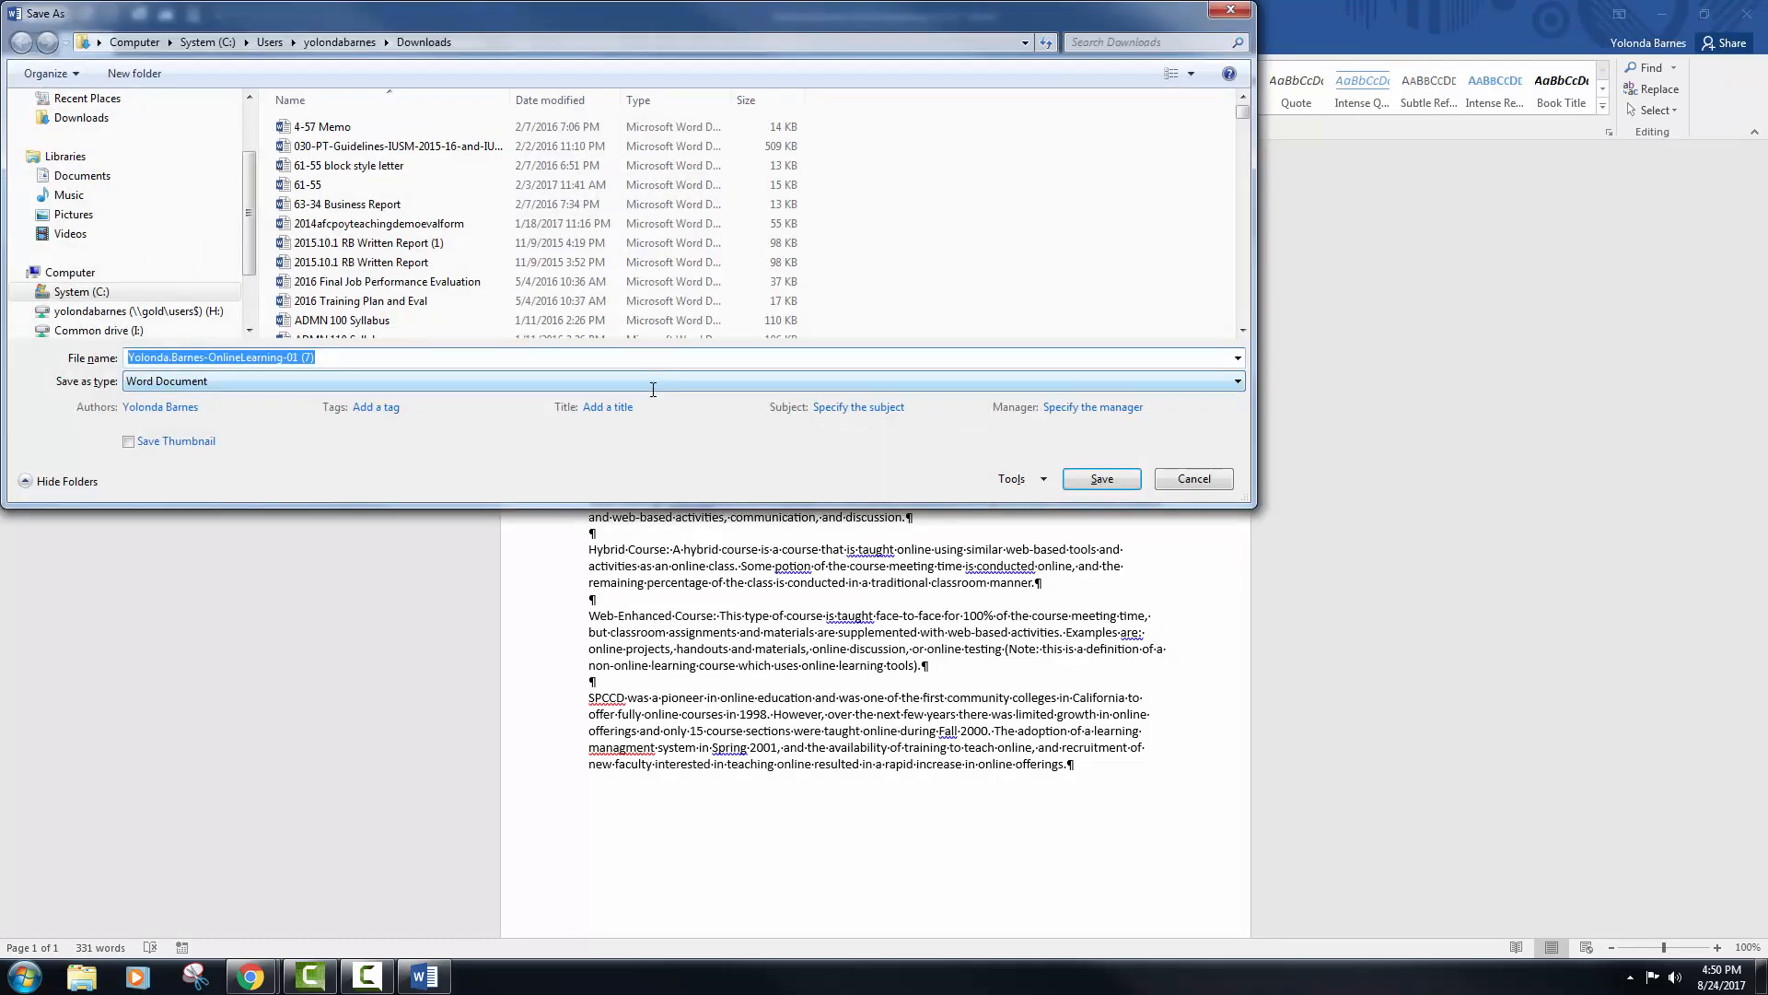
click(96, 176)
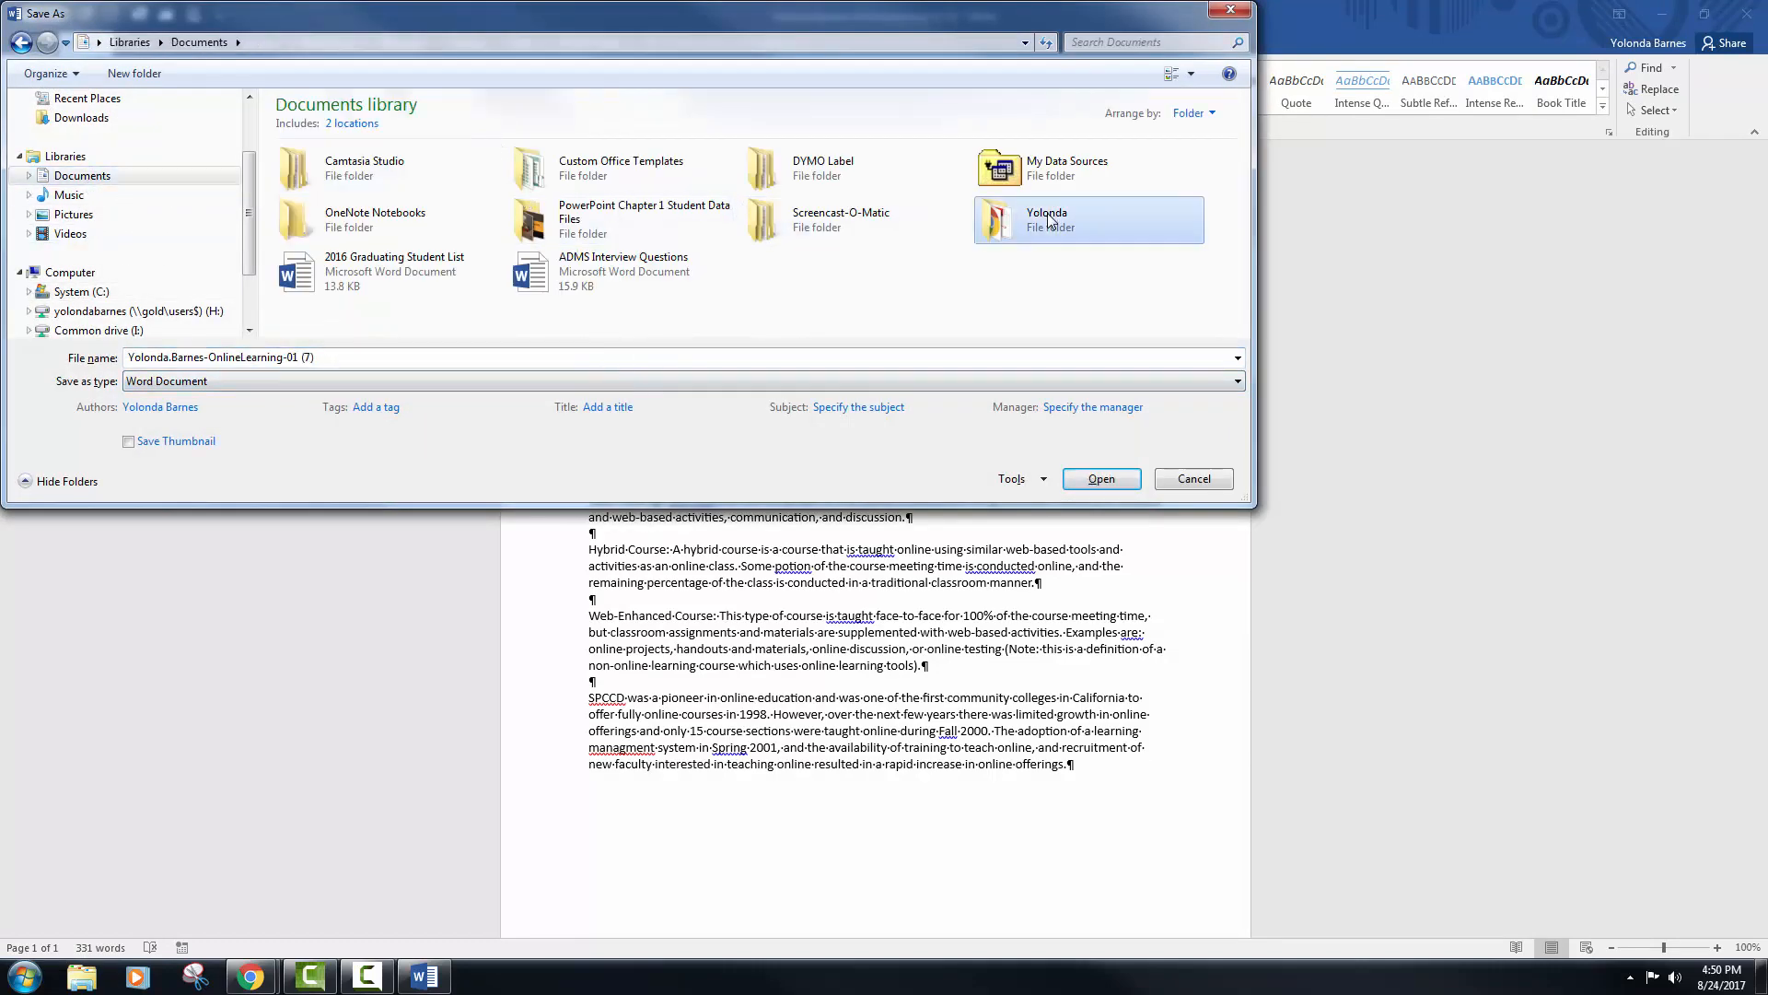
double_click(999, 219)
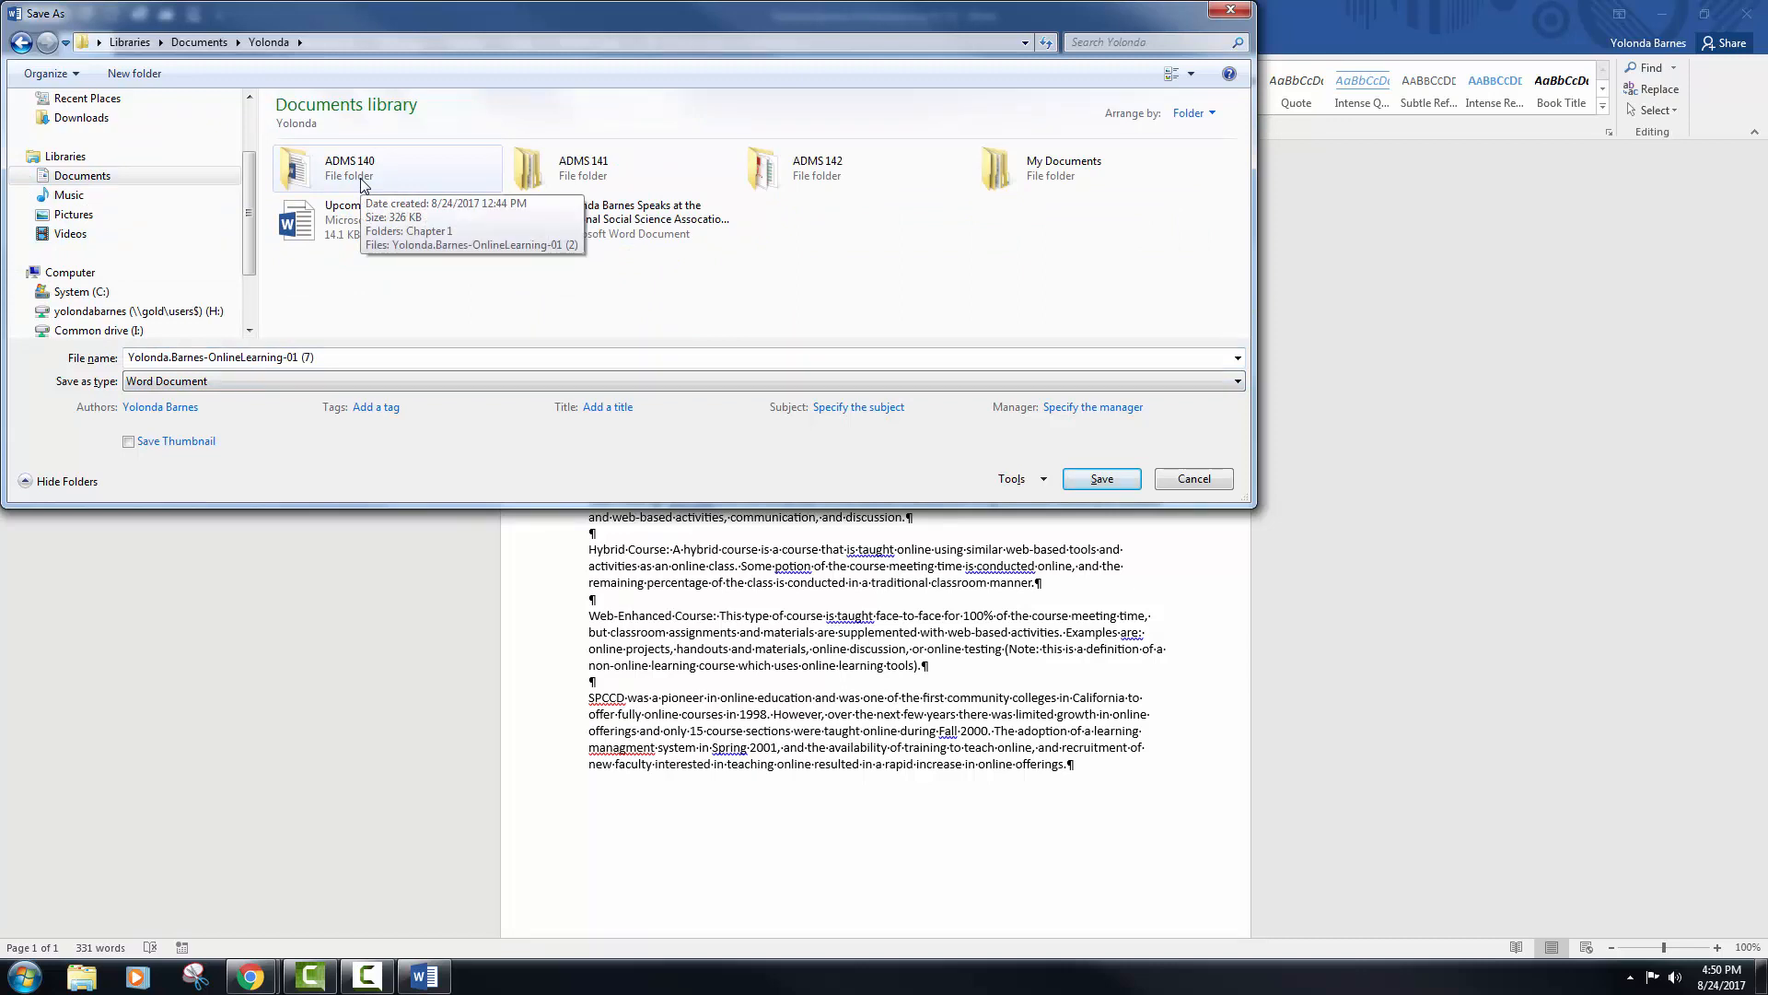
double_click(364, 184)
double_click(361, 179)
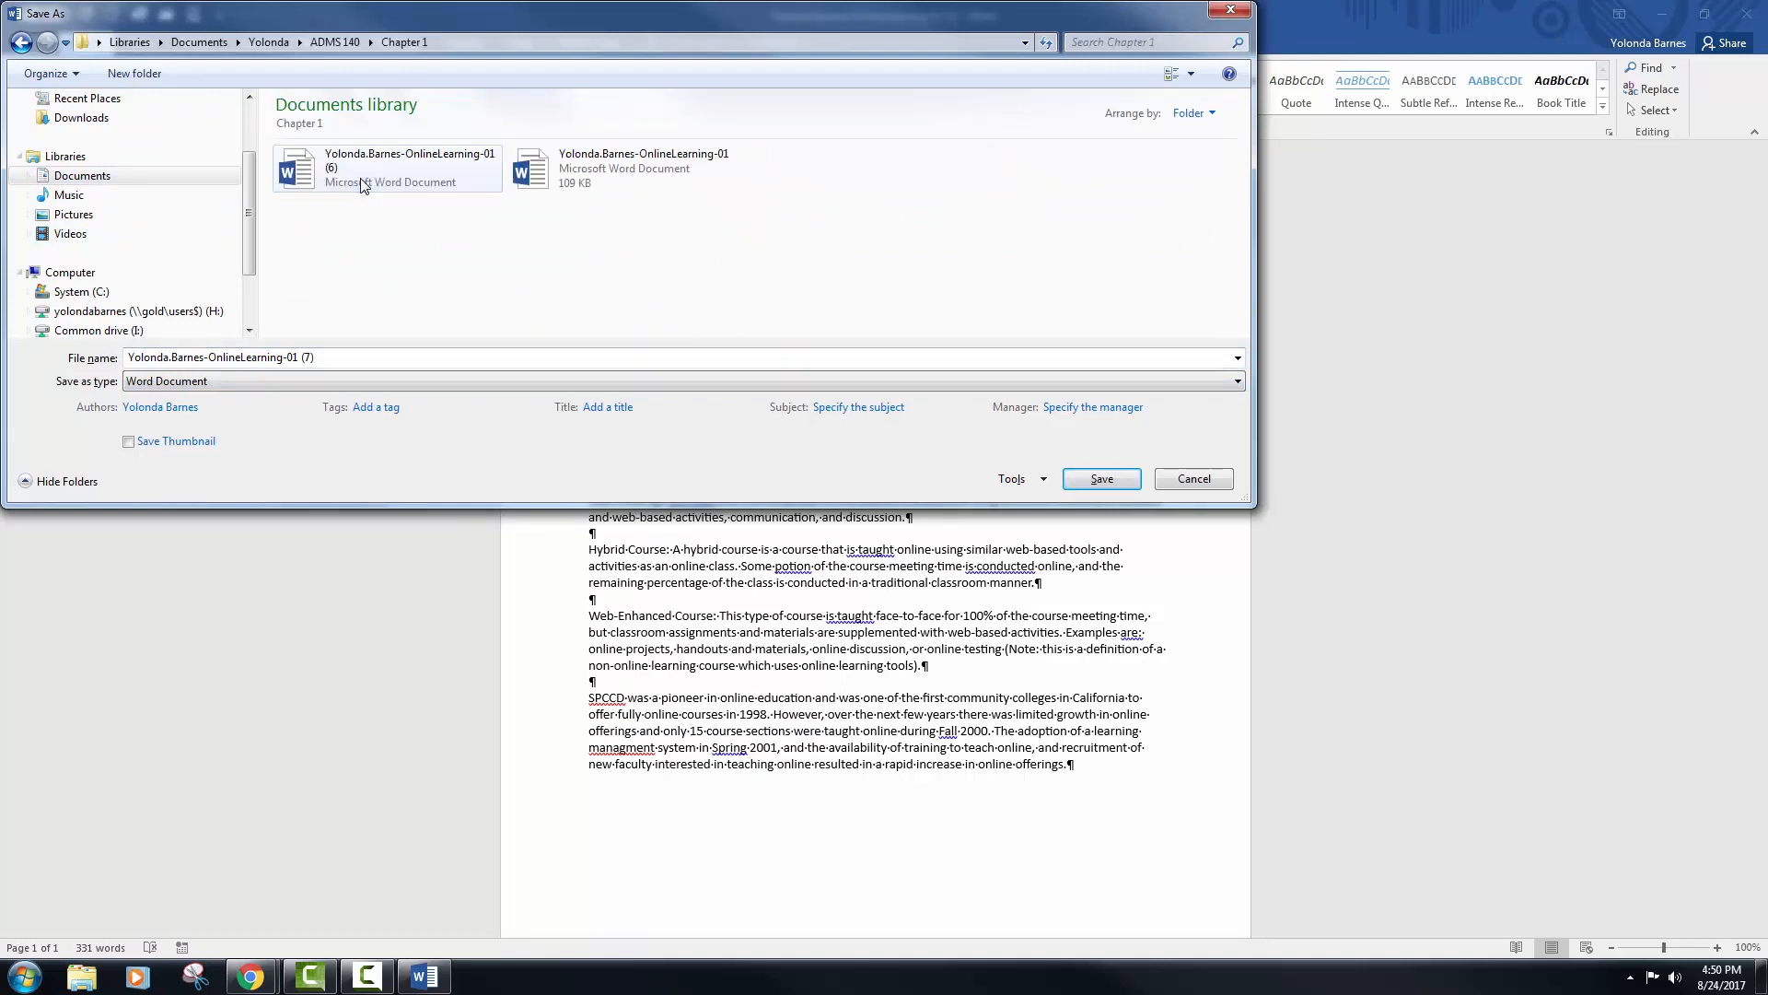
double_click(404, 359)
key(BackSpace)
key(BackSpace)
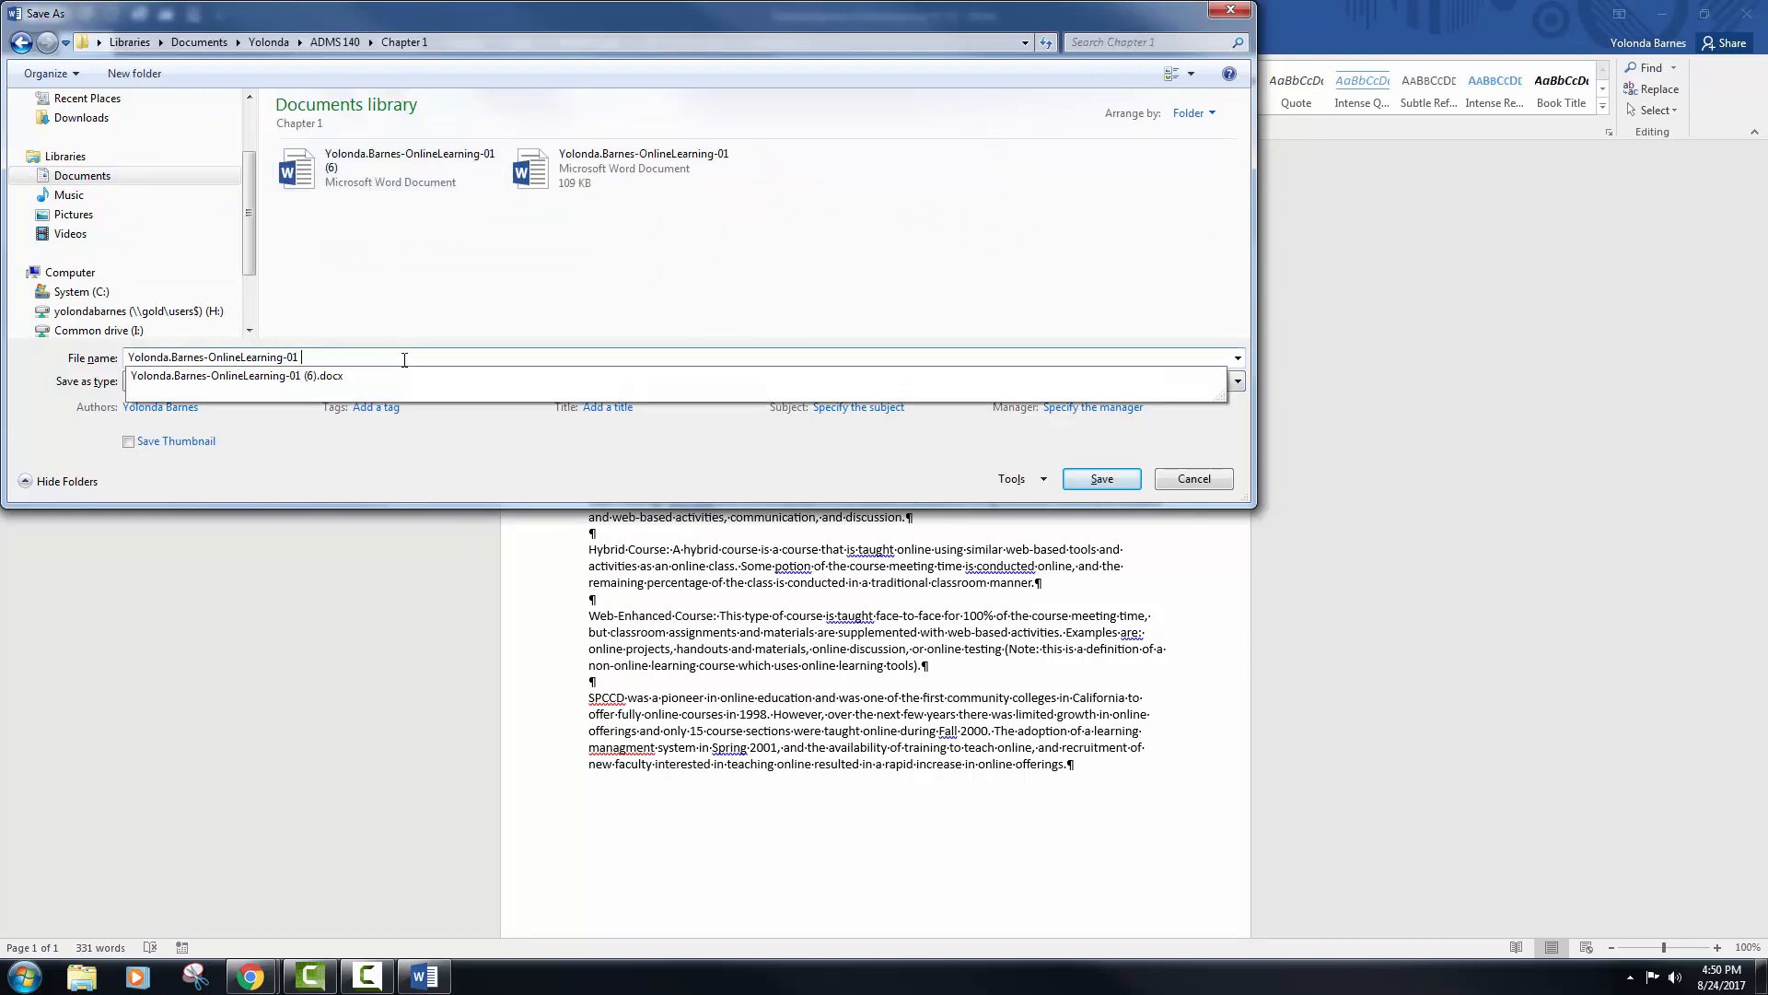
click(1126, 487)
click(857, 530)
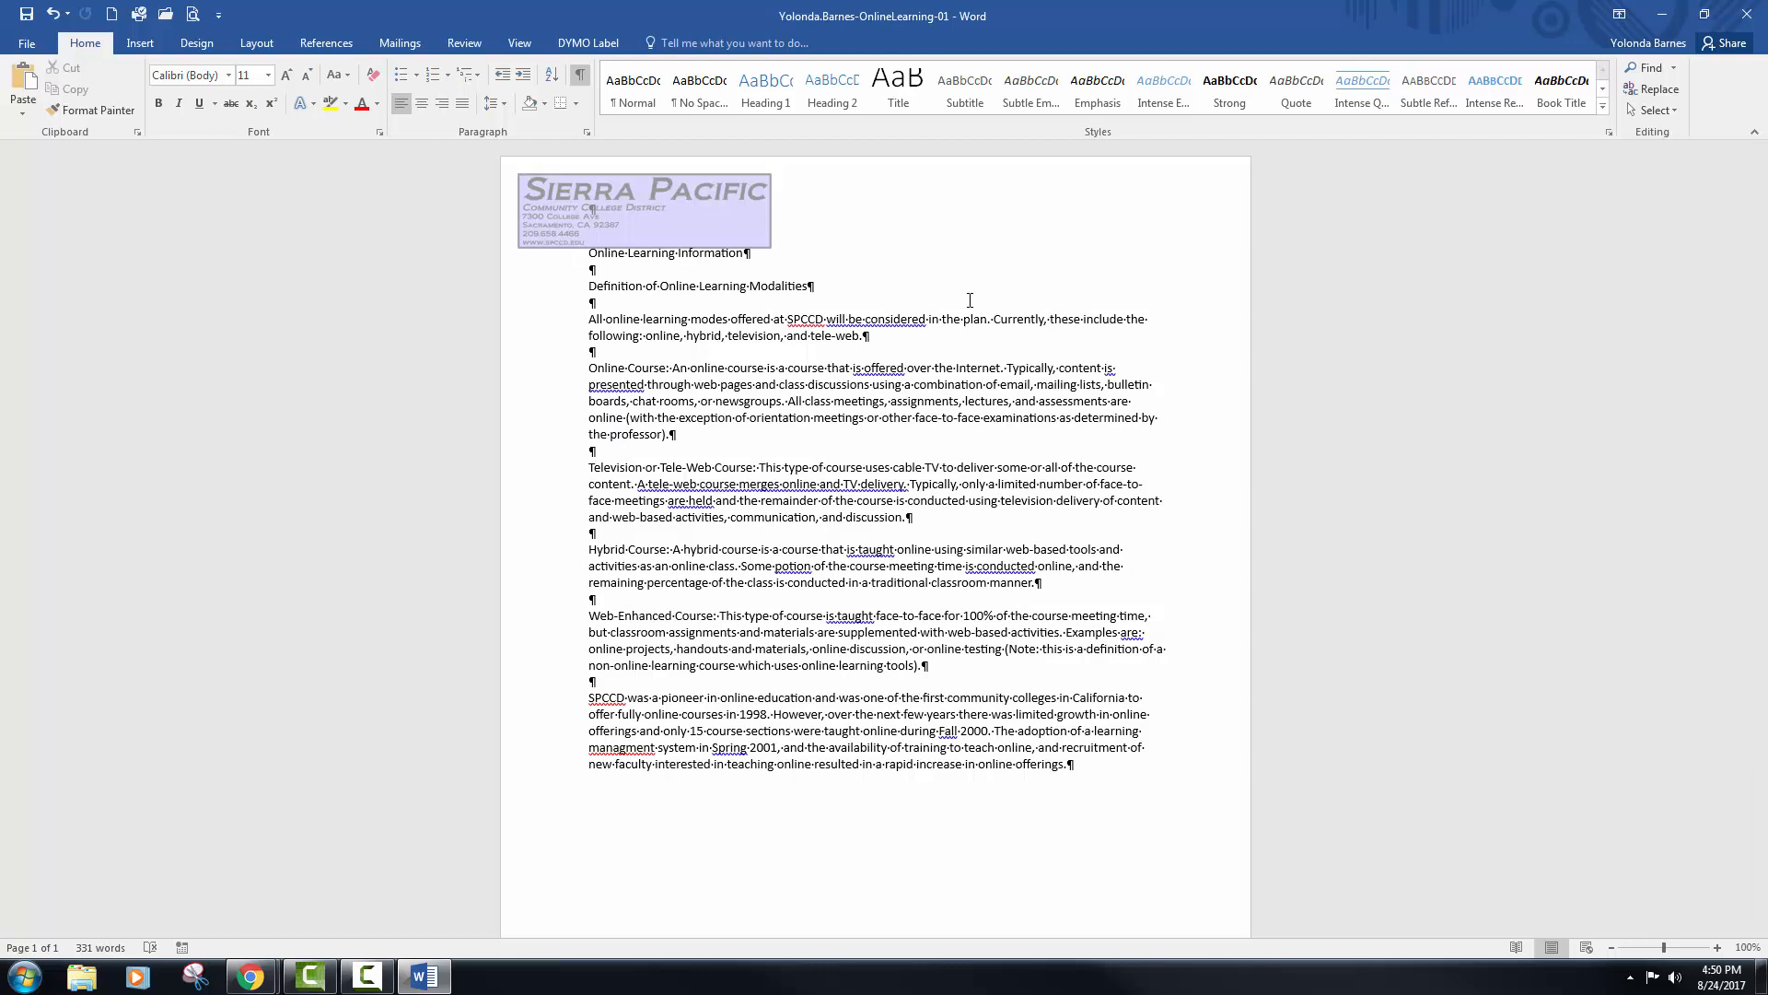
- Select the entire text of the document
key(ctrl+a)
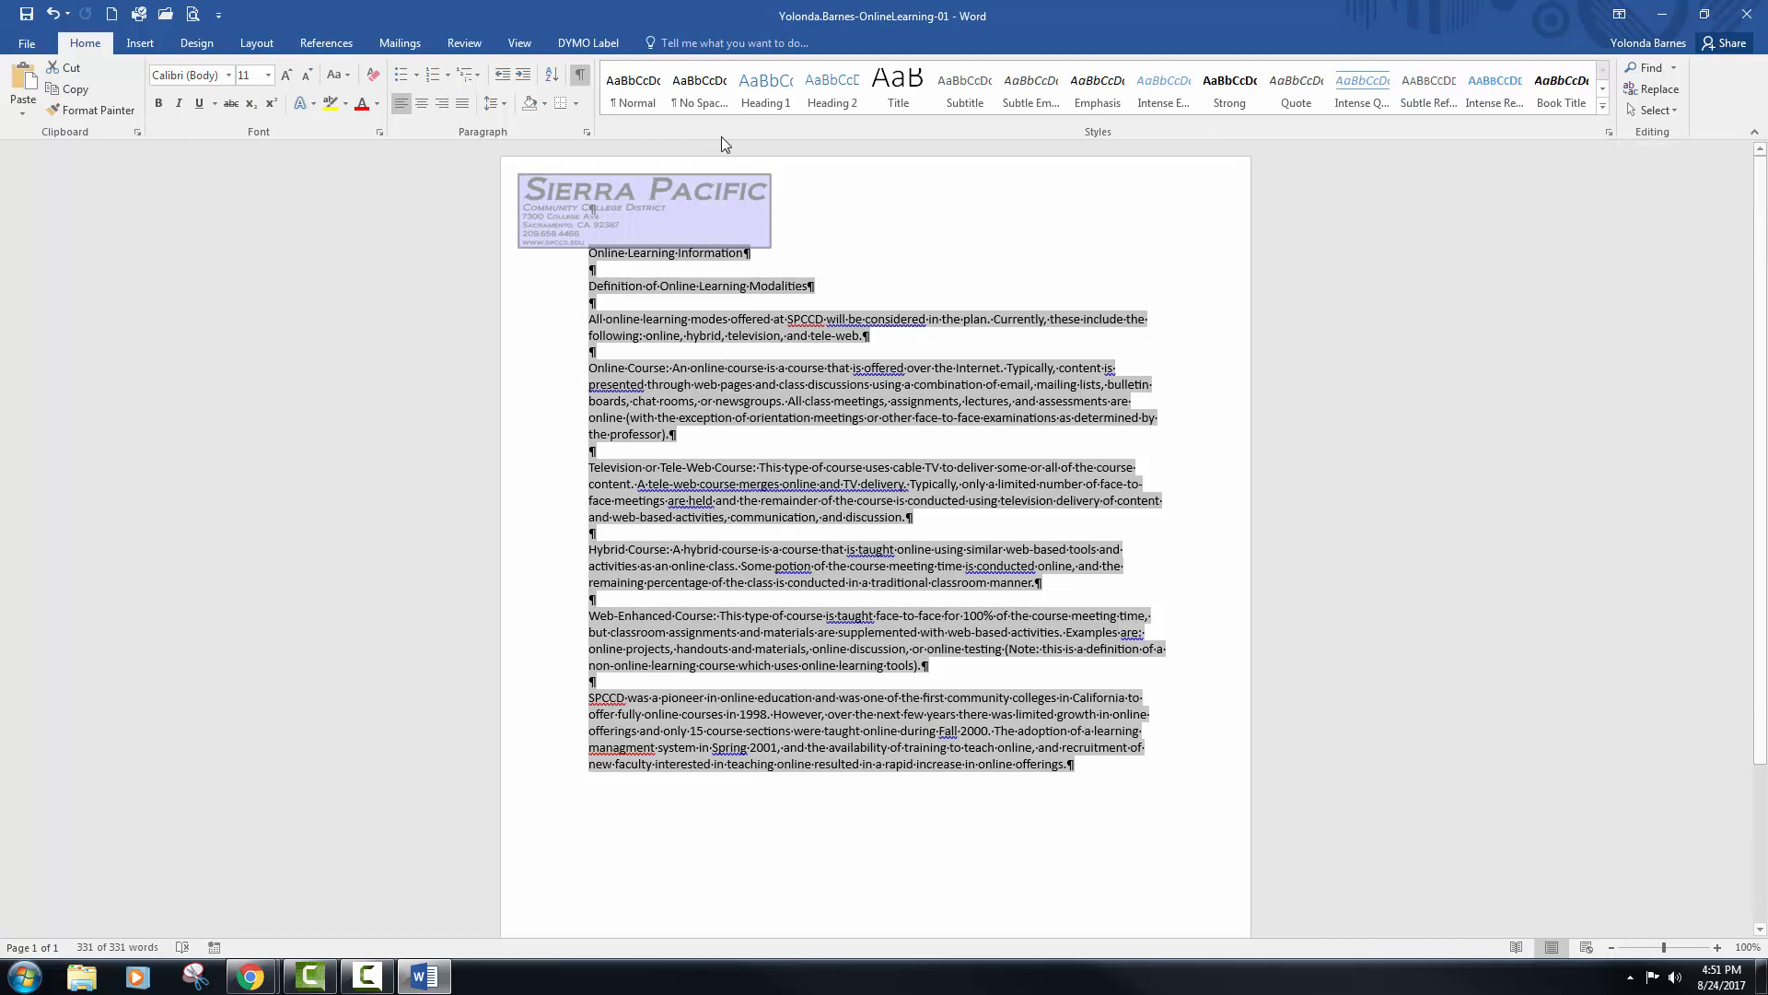
click(140, 44)
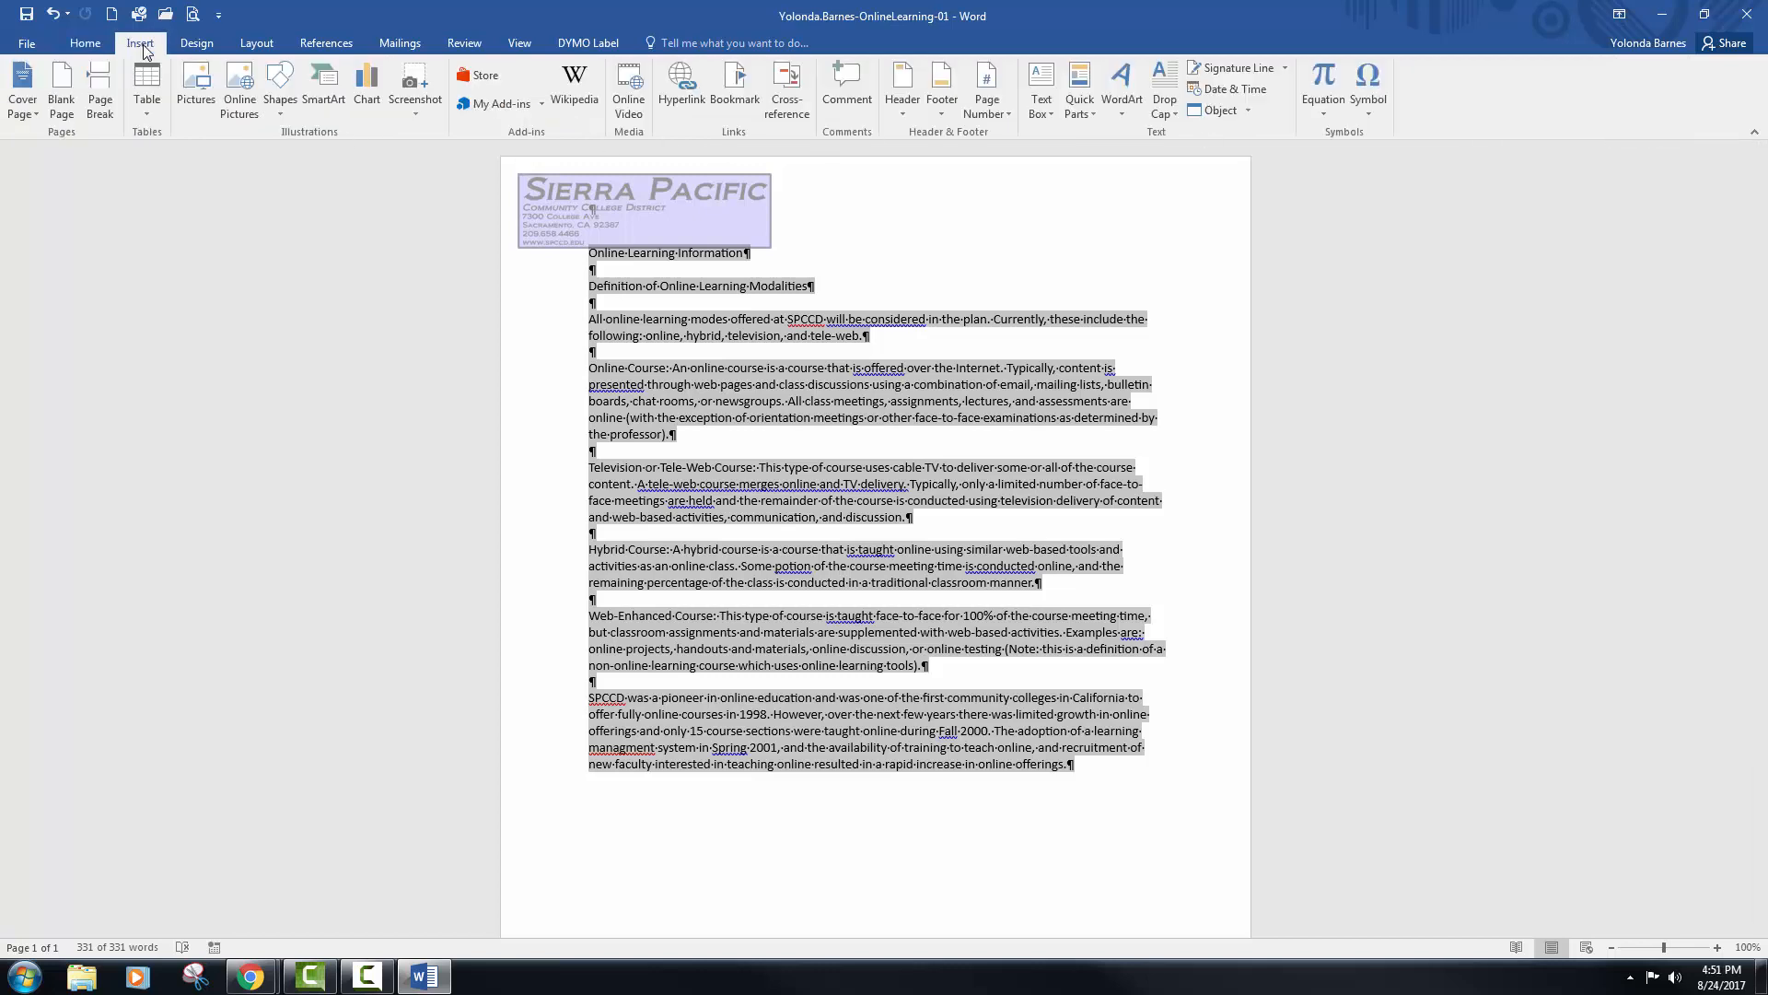
click(196, 45)
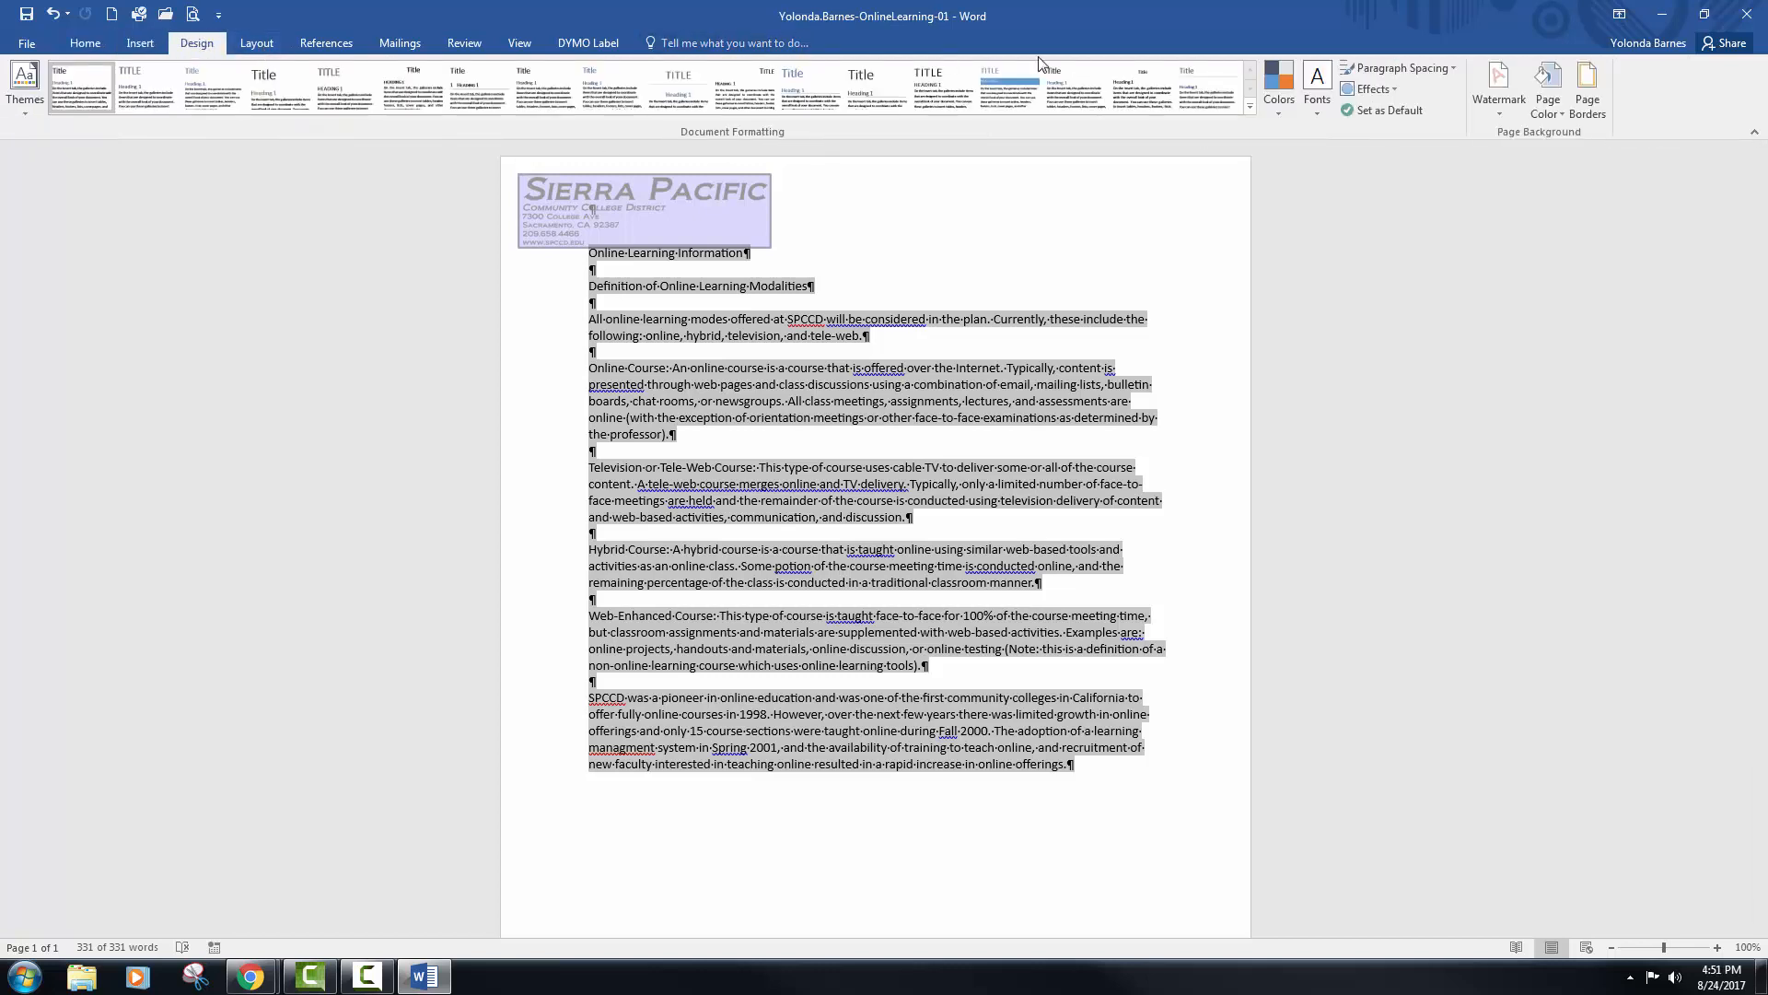
click(256, 43)
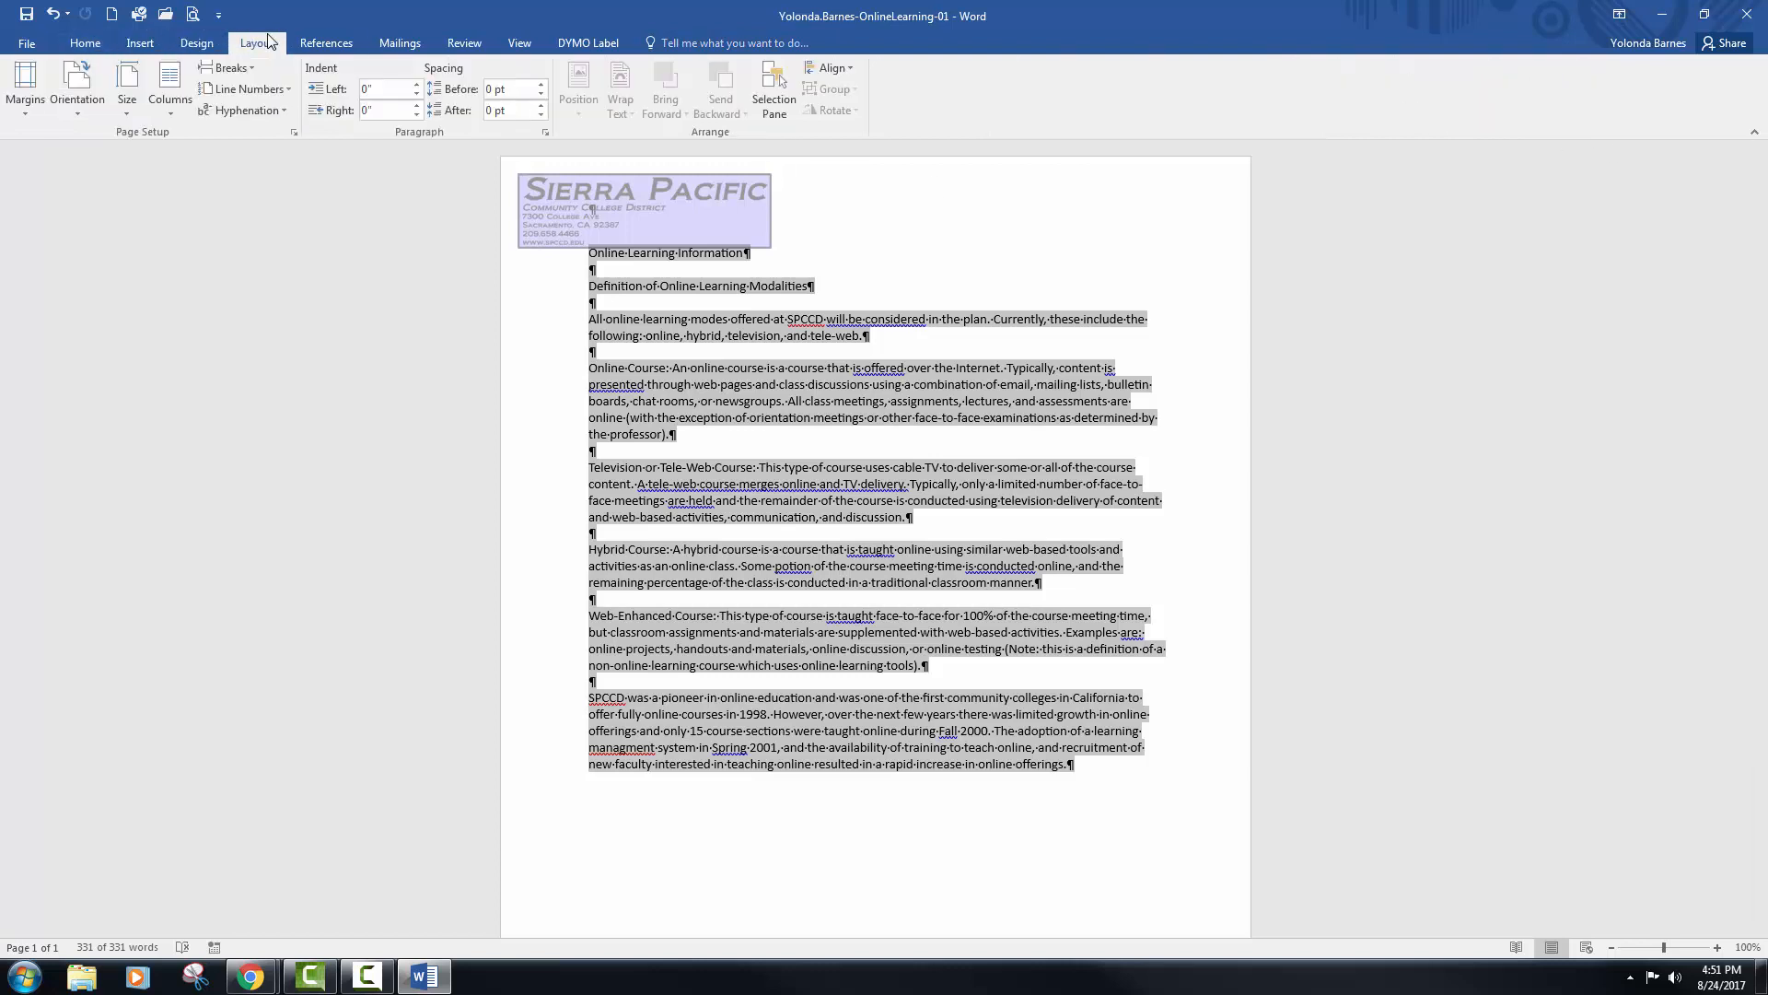
click(328, 43)
click(85, 43)
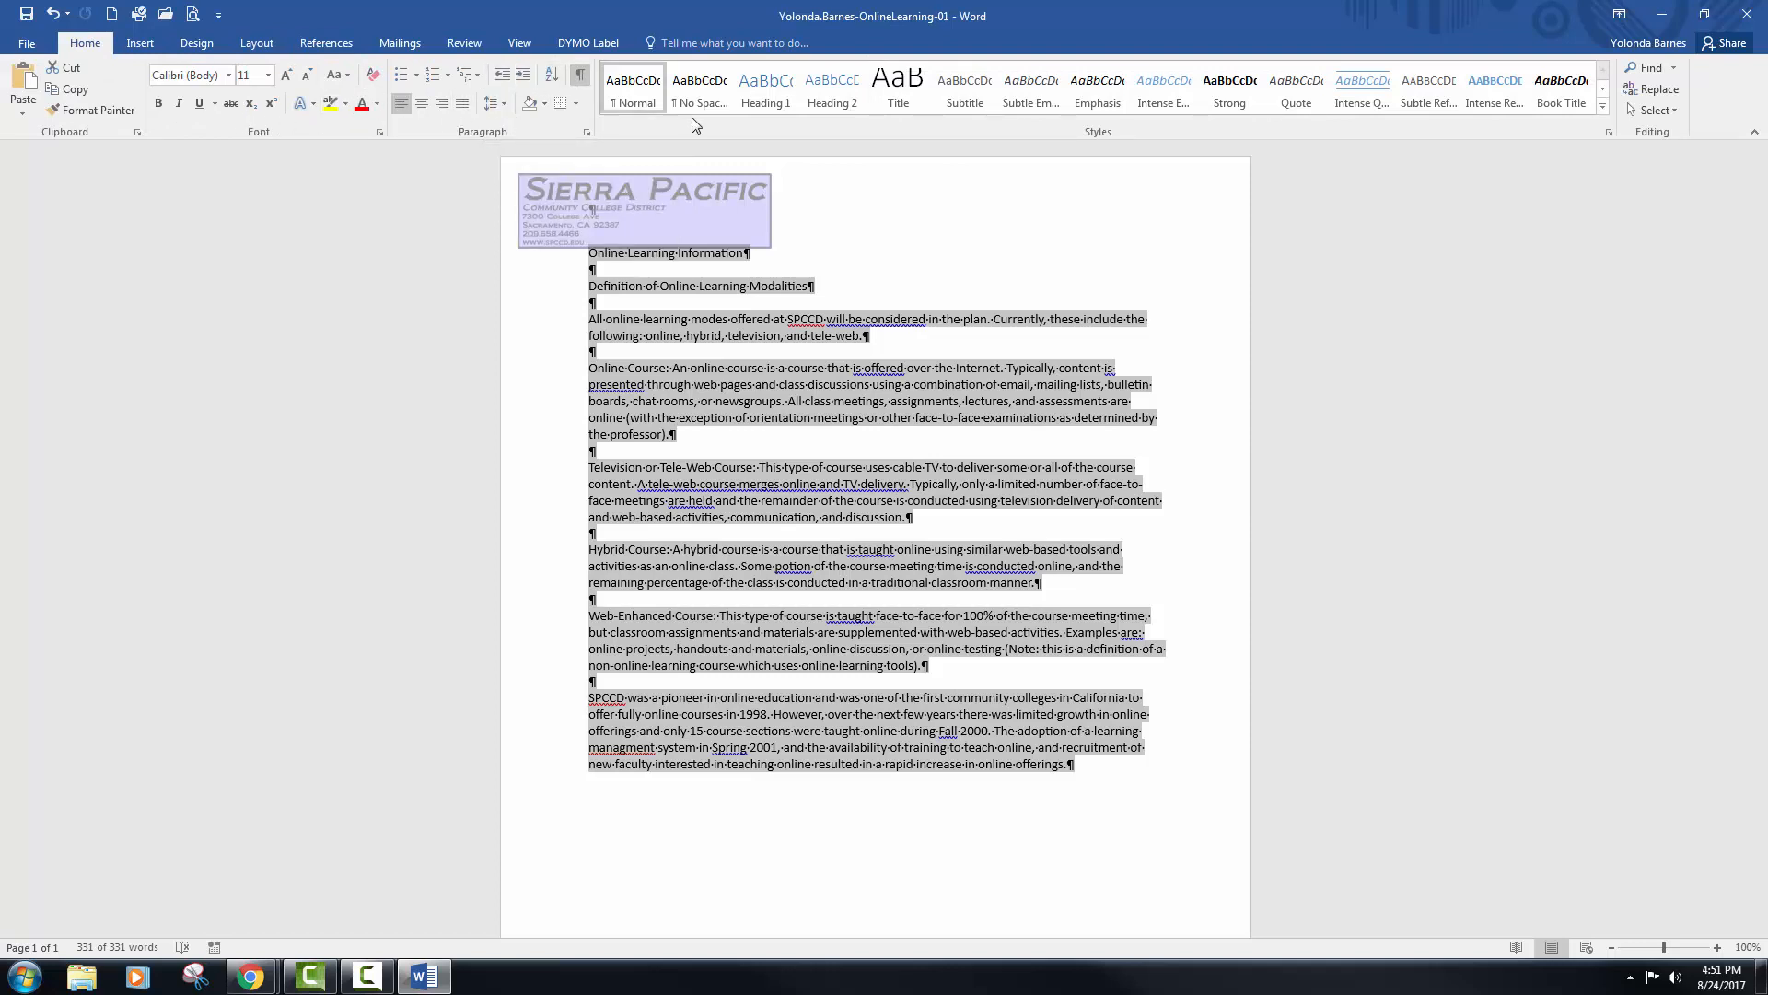
- Try shrinking the selected text to 9 pt and enlarging it back to 11 pt, and undo the font size changes
click(349, 77)
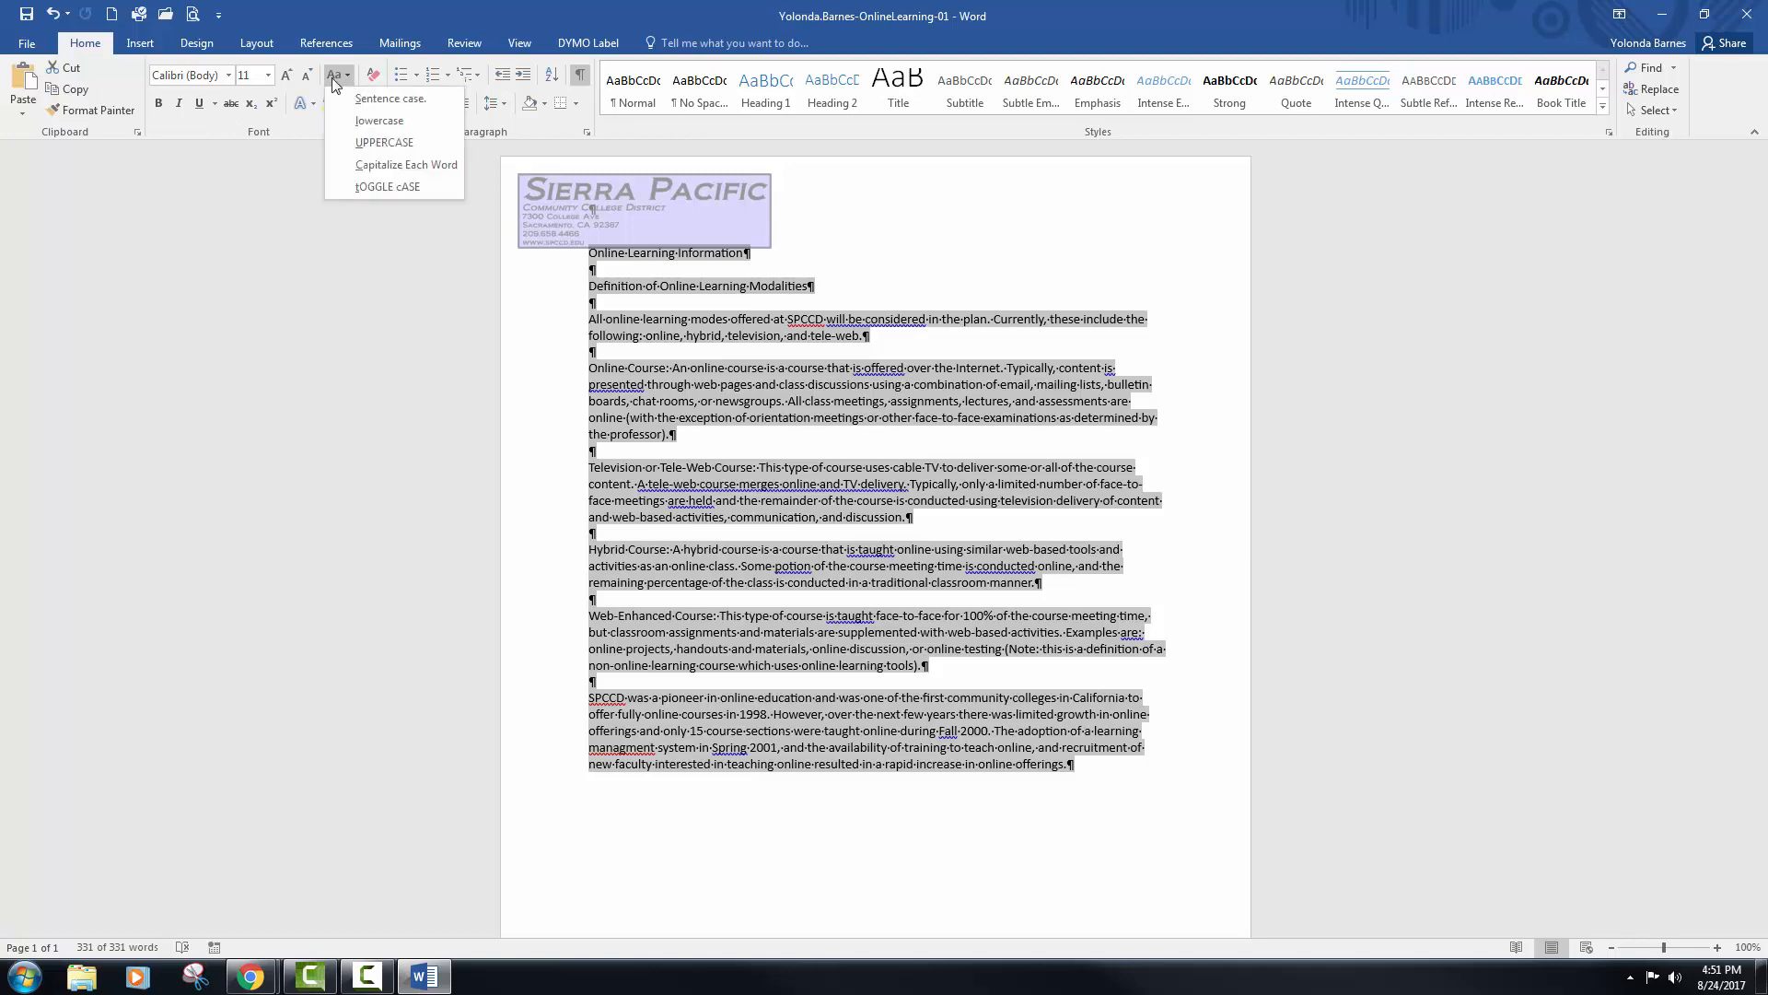
click(310, 75)
click(310, 75)
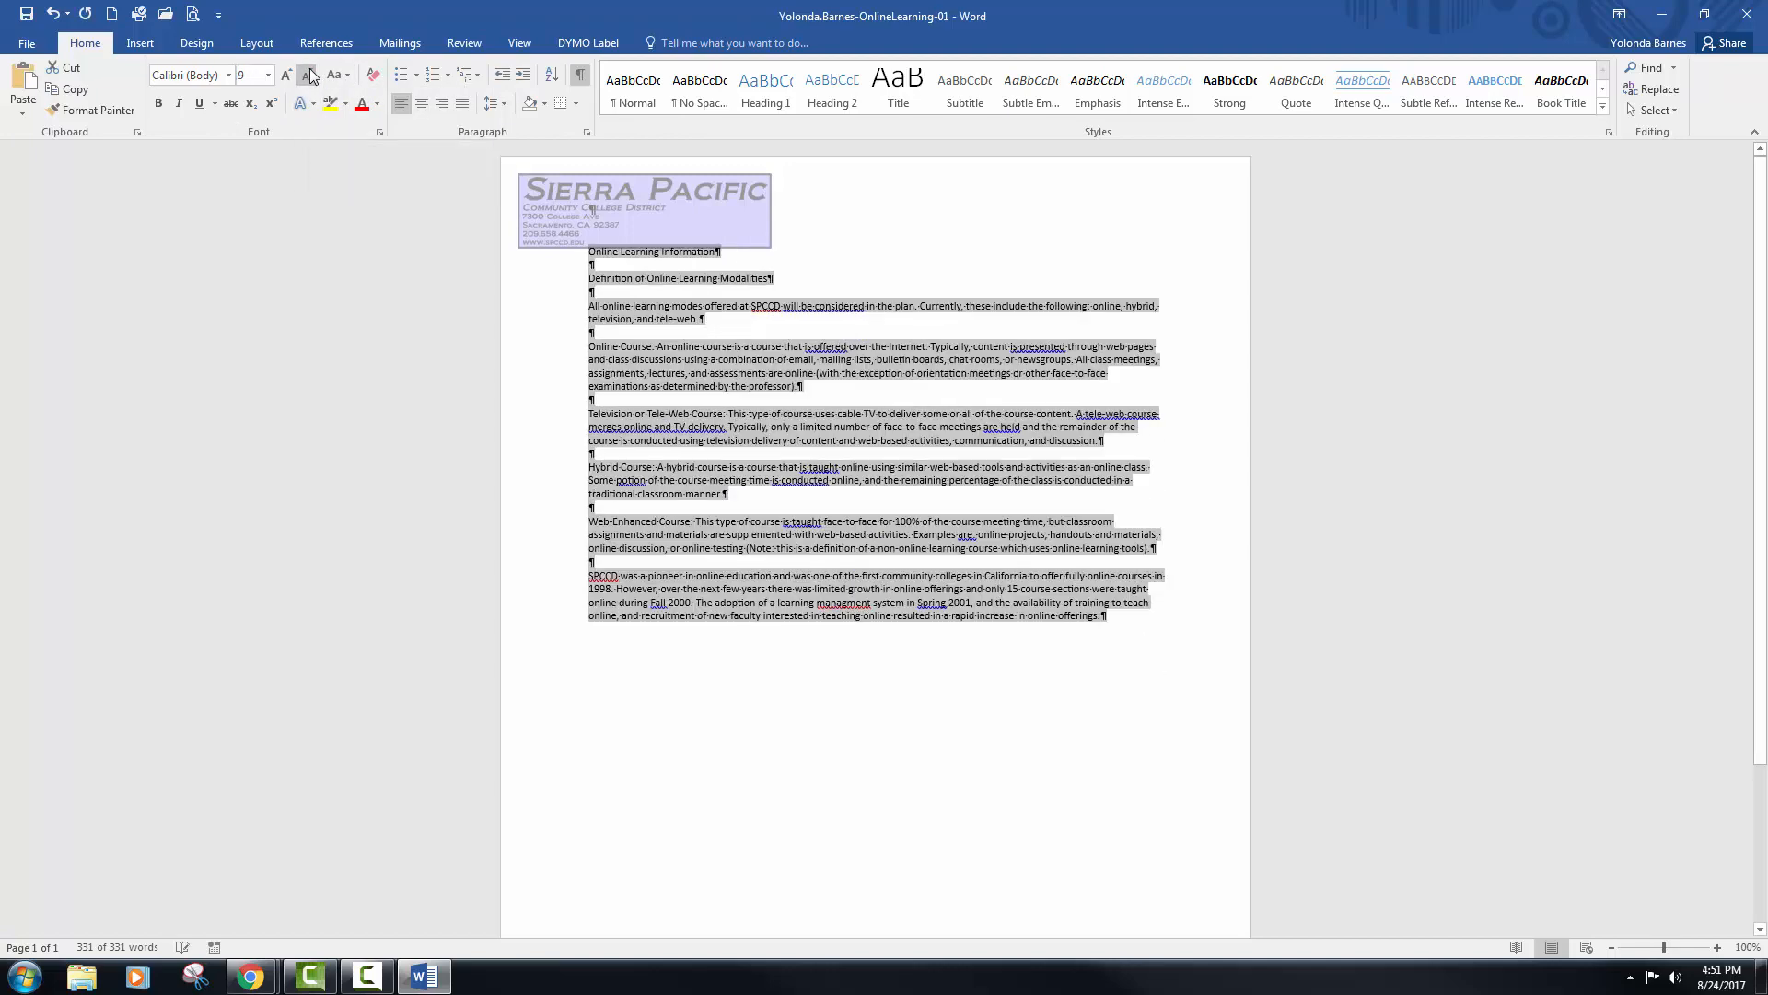
click(288, 75)
click(287, 76)
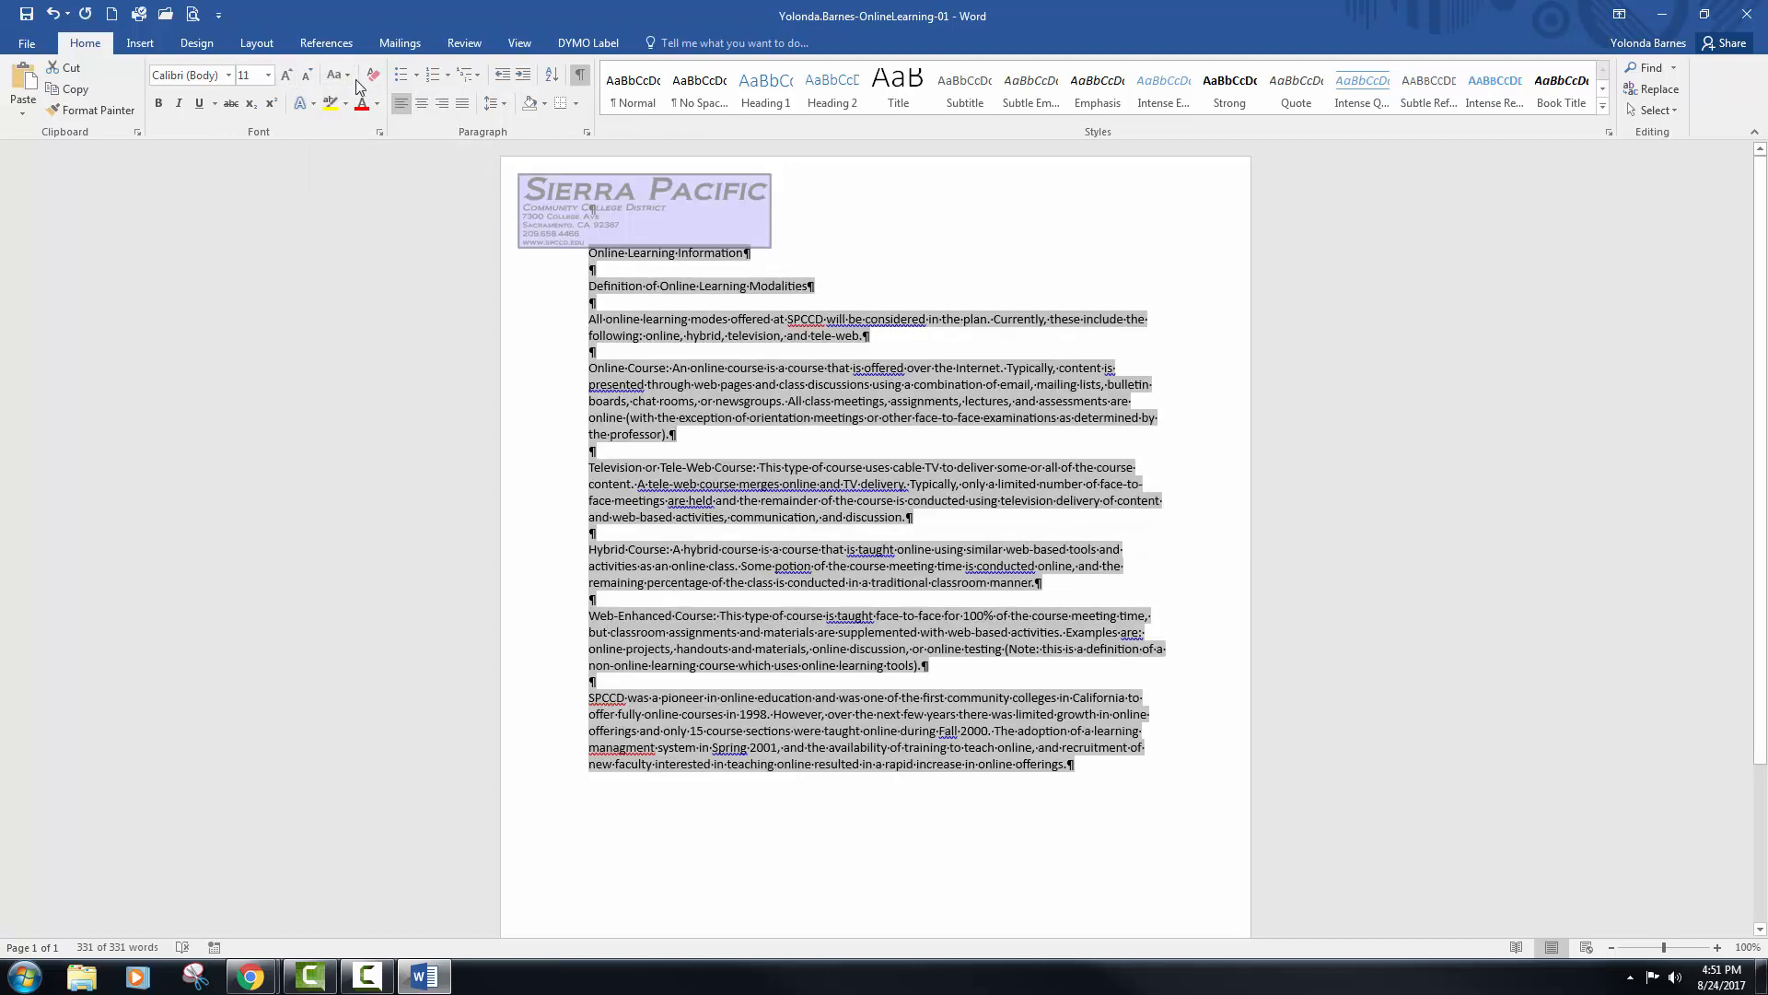
click(55, 15)
click(56, 15)
click(59, 16)
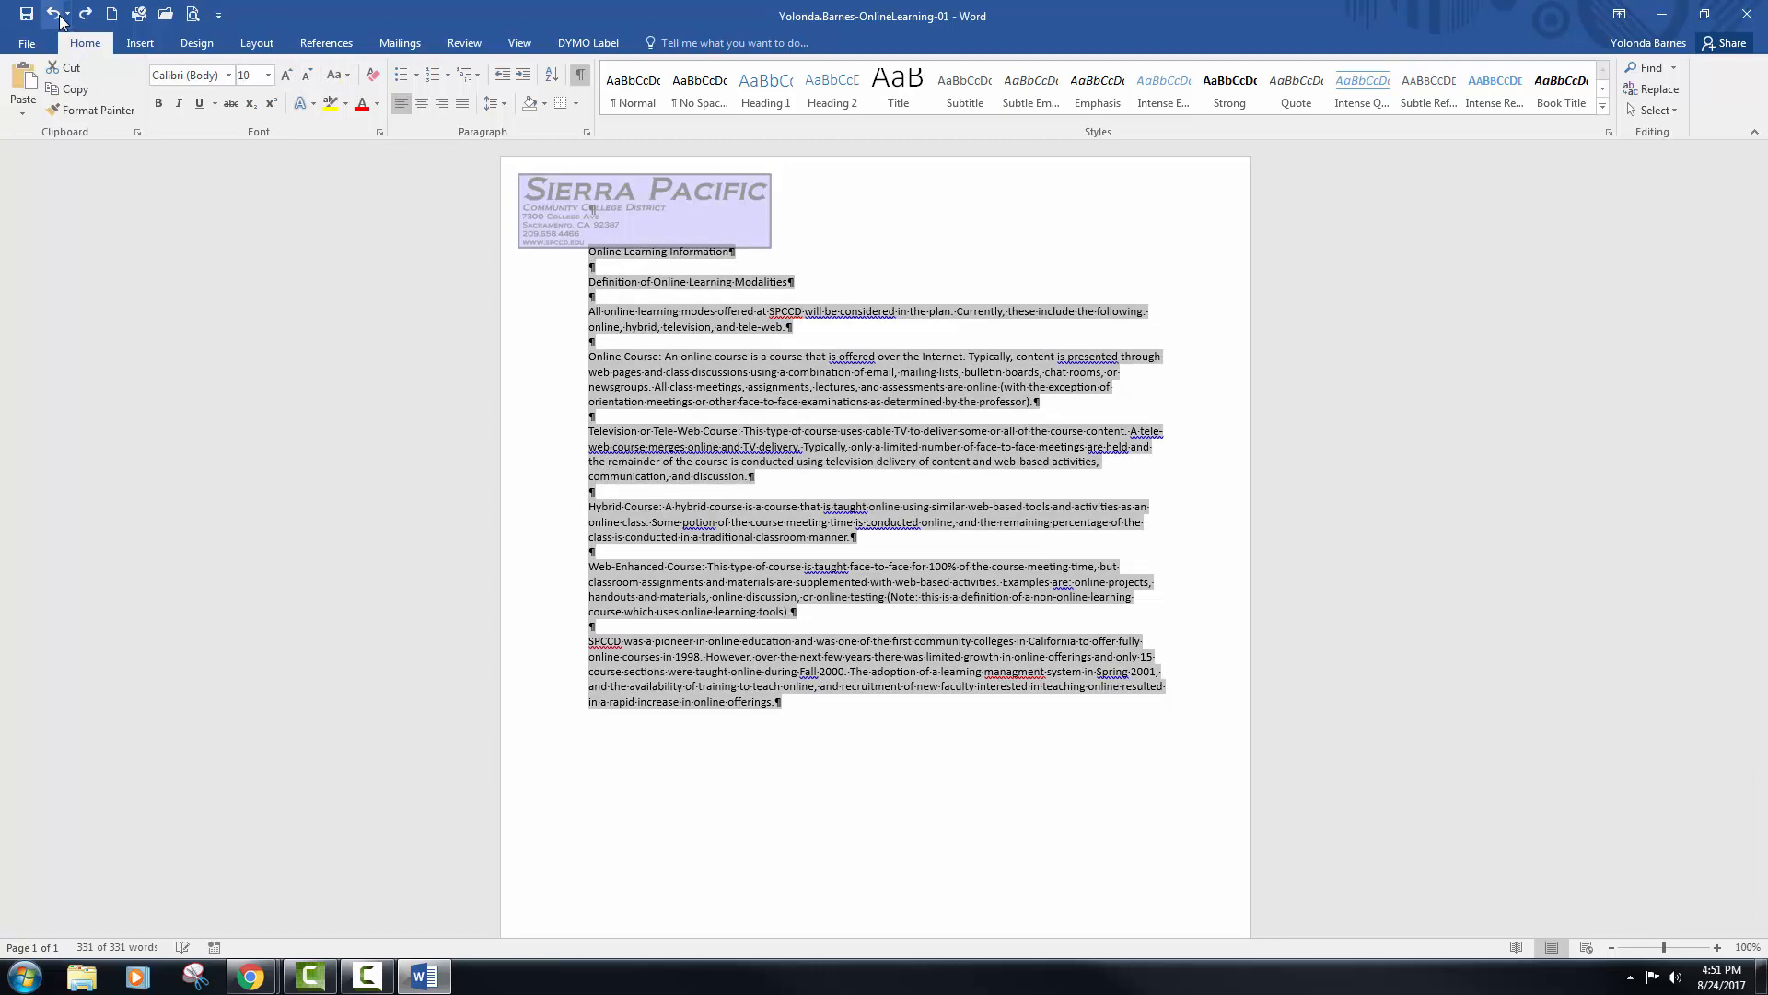
click(59, 17)
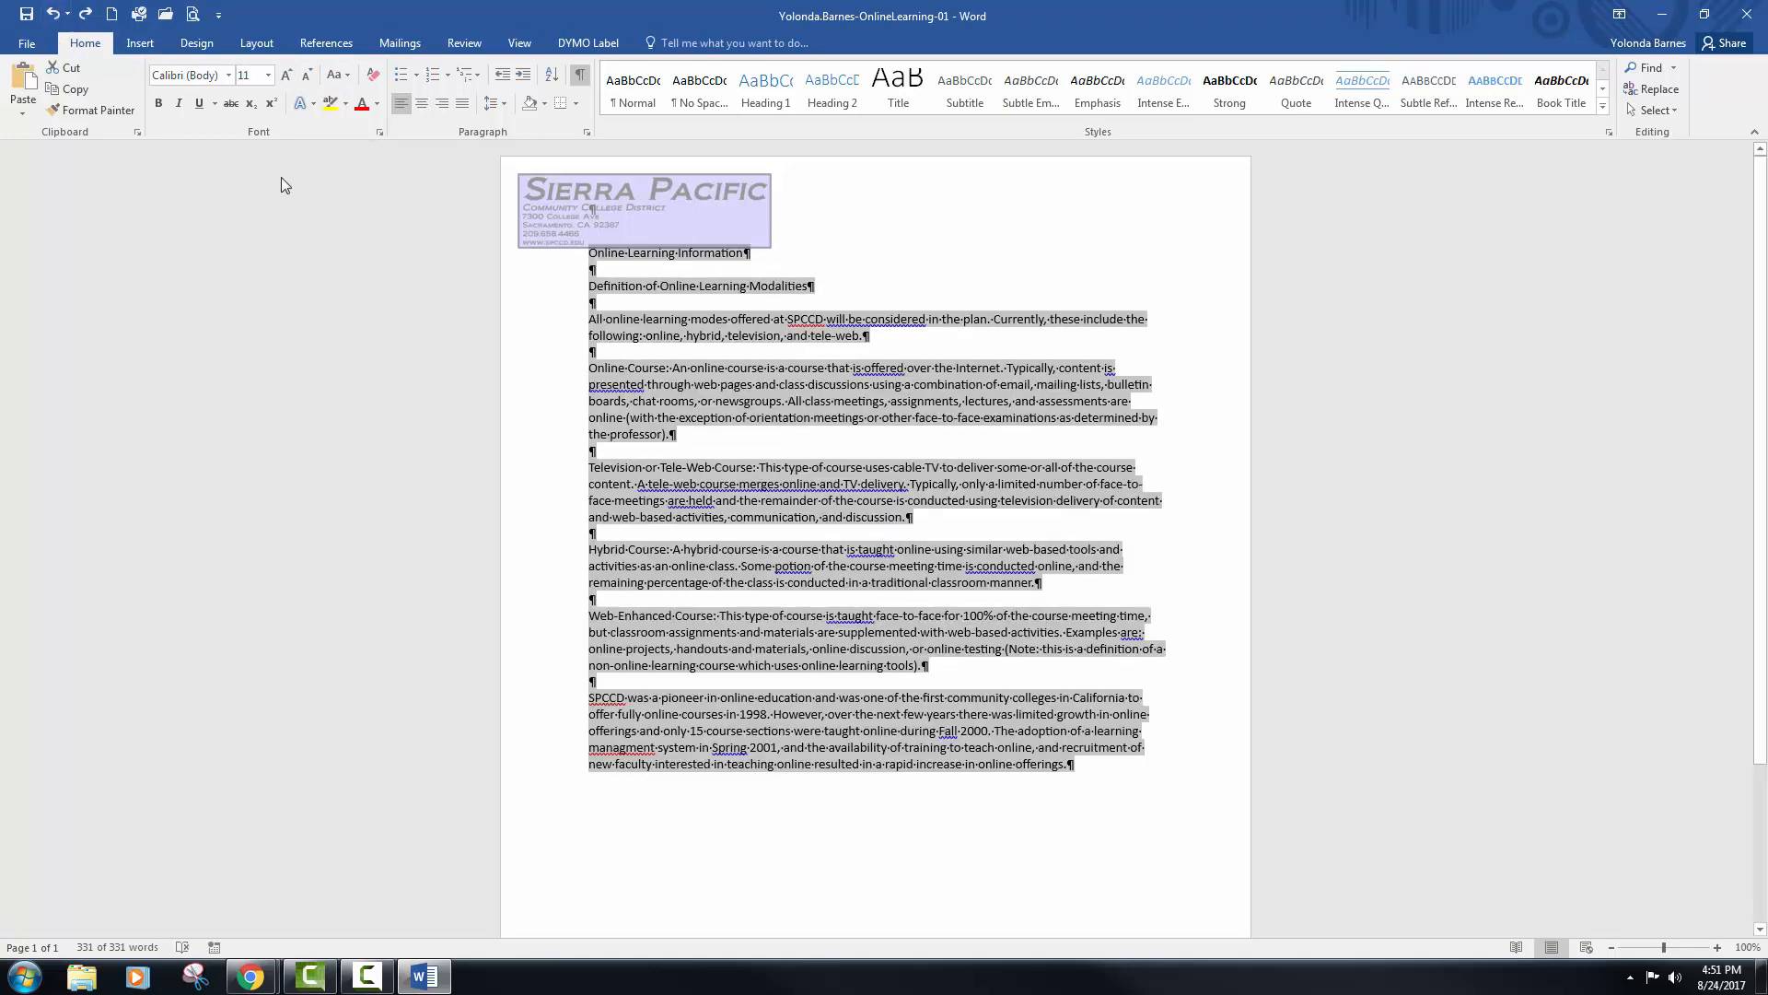
- Set the selected paragraphs' line spacing to Multiple at 1.2 and their spacing after to 12 pt
click(587, 132)
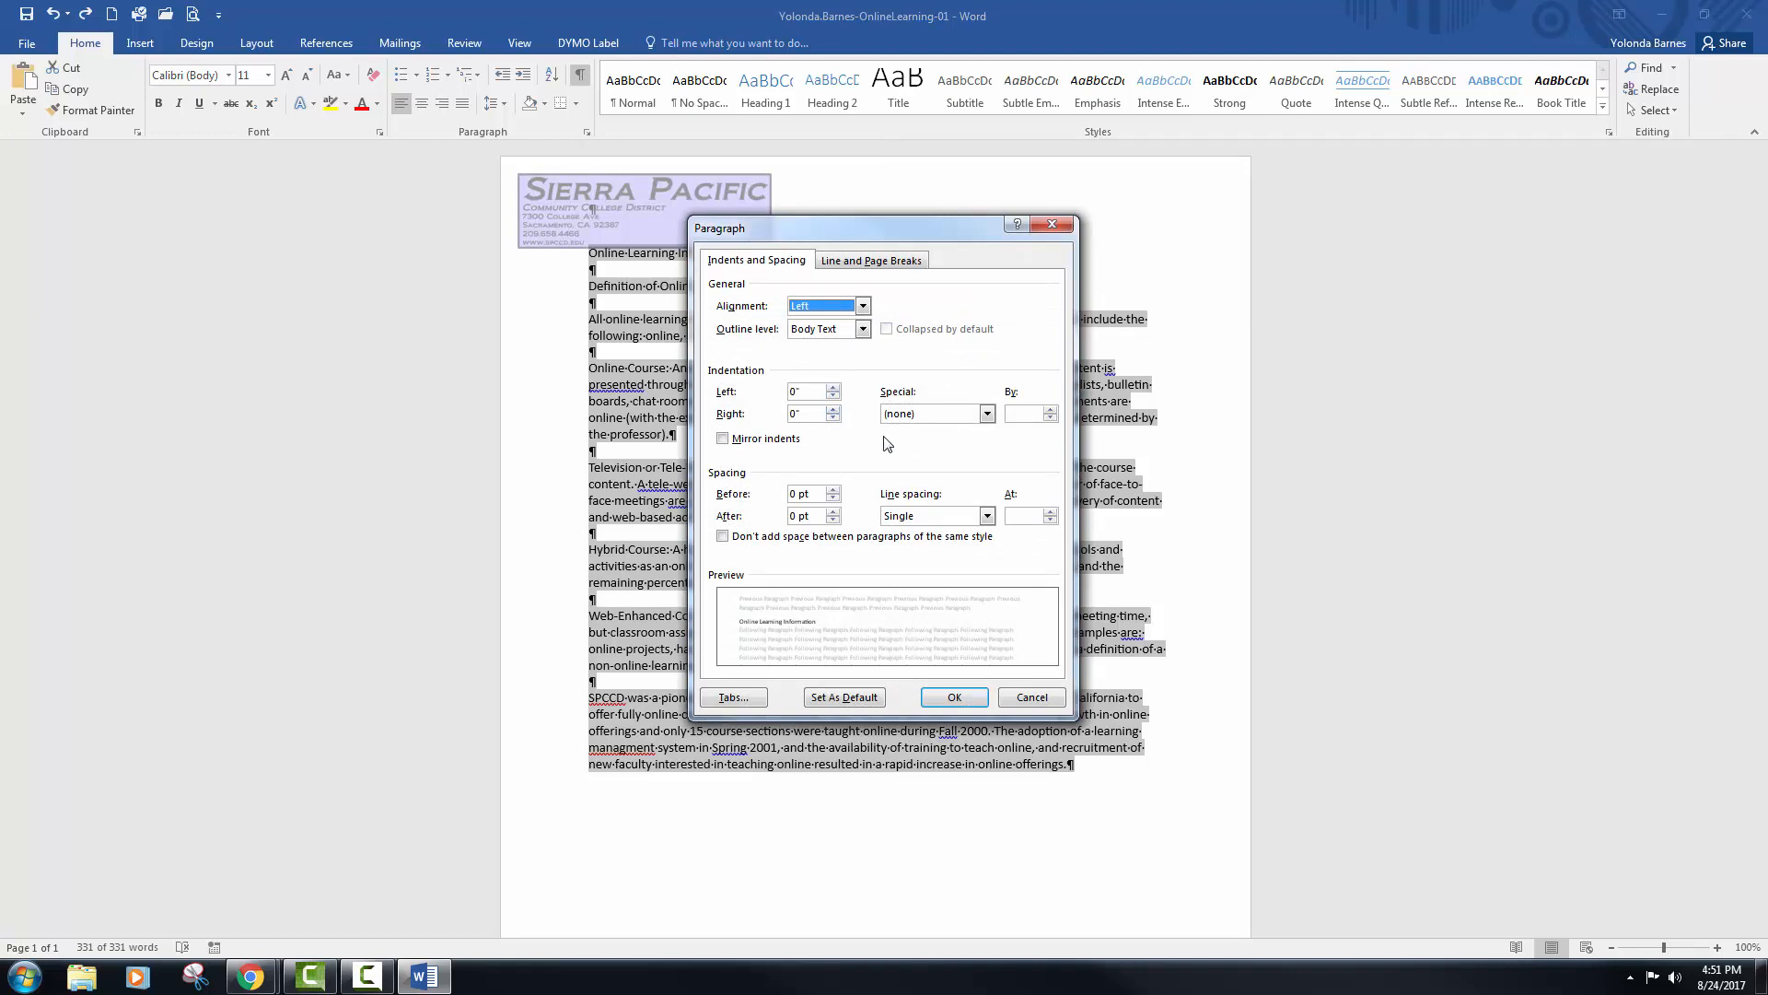
click(988, 516)
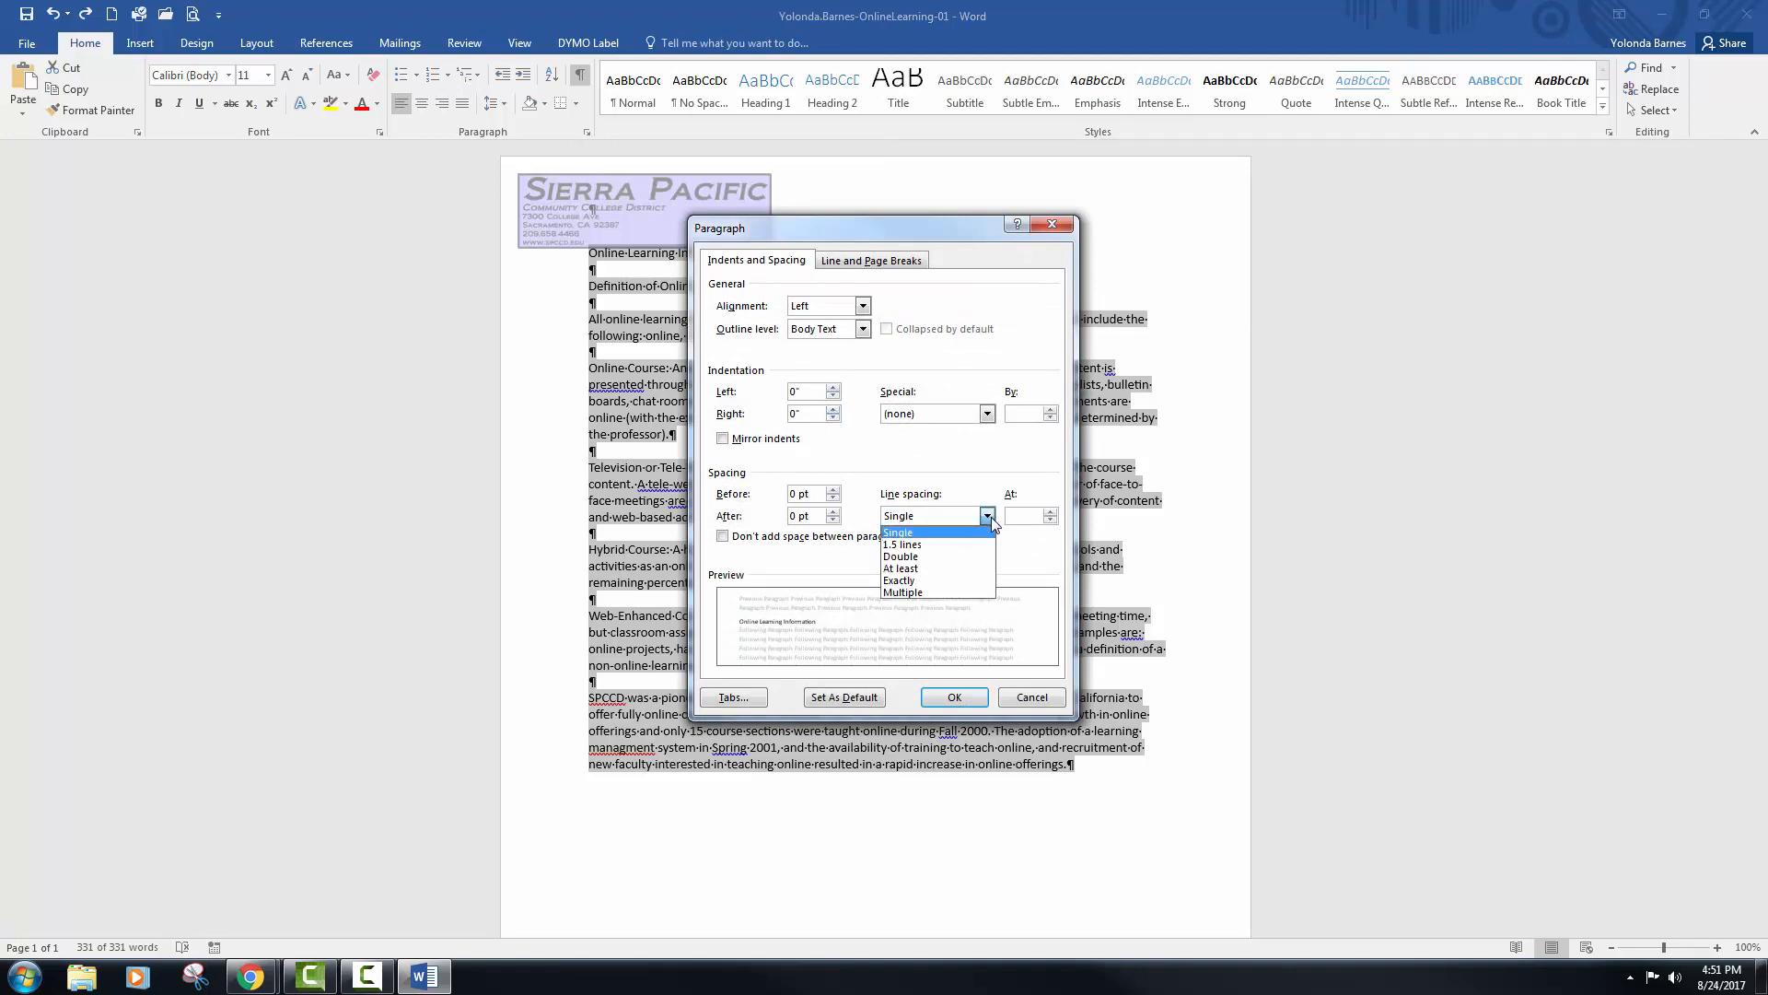
click(930, 590)
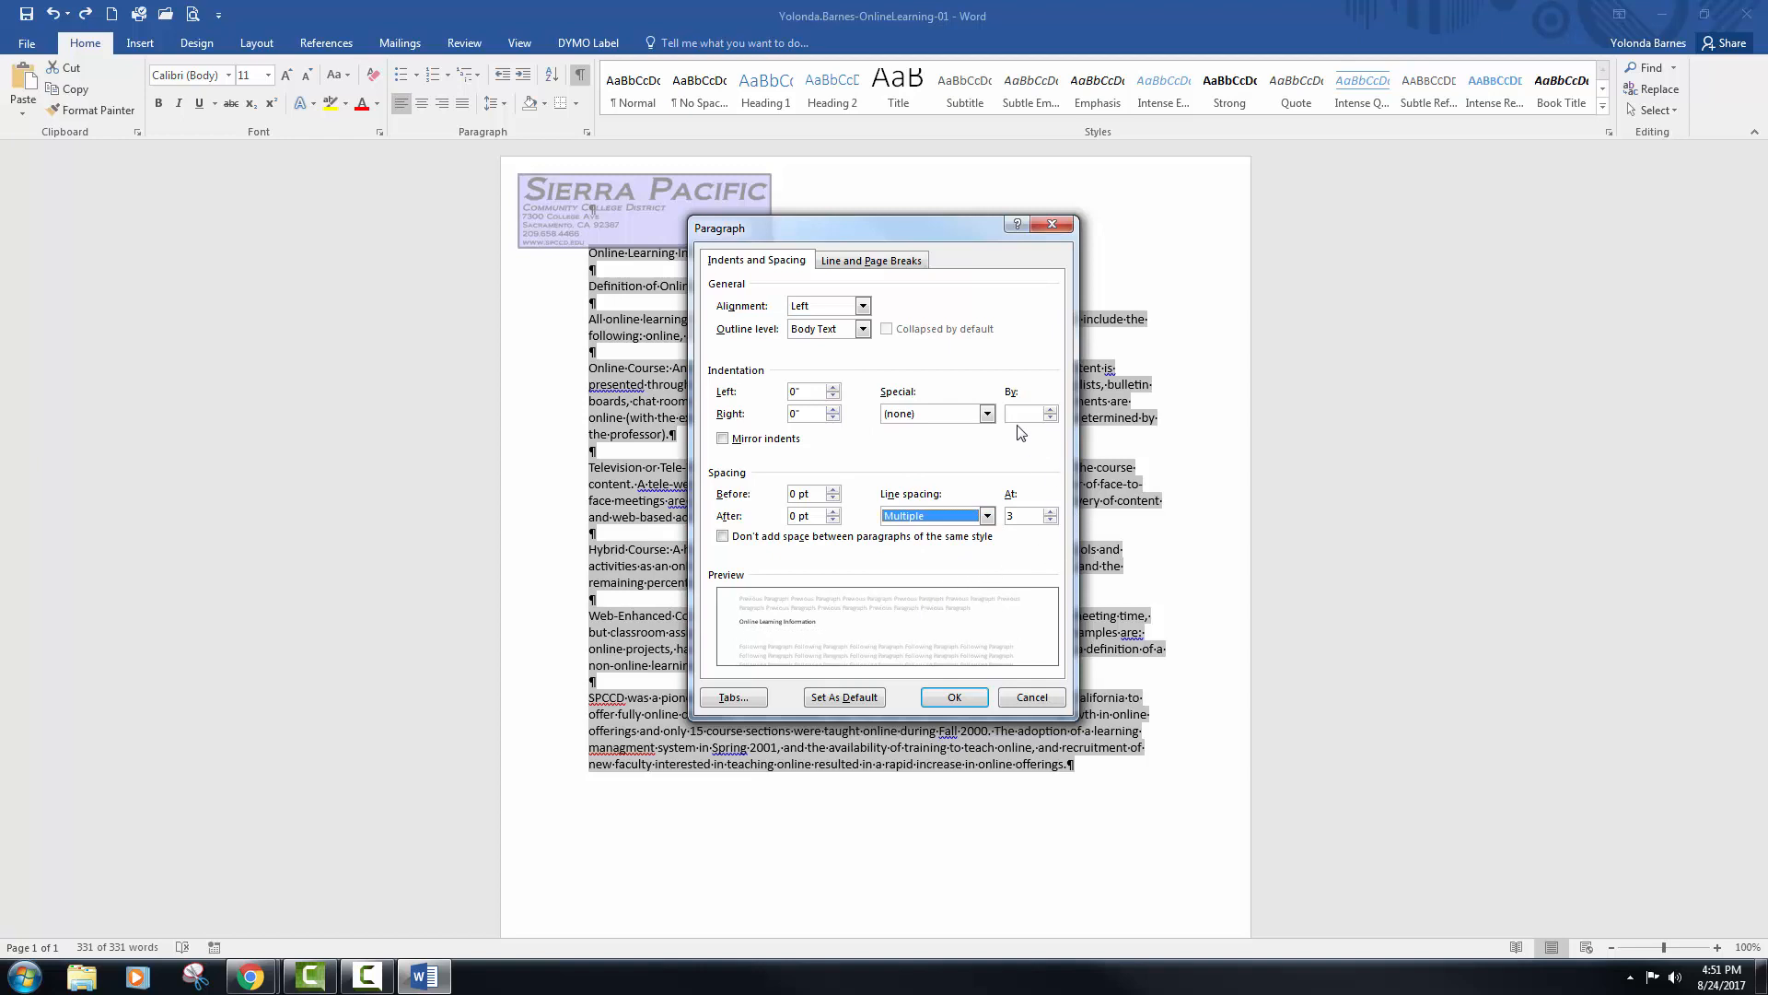
click(1028, 515)
drag(1028, 516, 993, 517)
text(1.2)
click(832, 512)
click(833, 512)
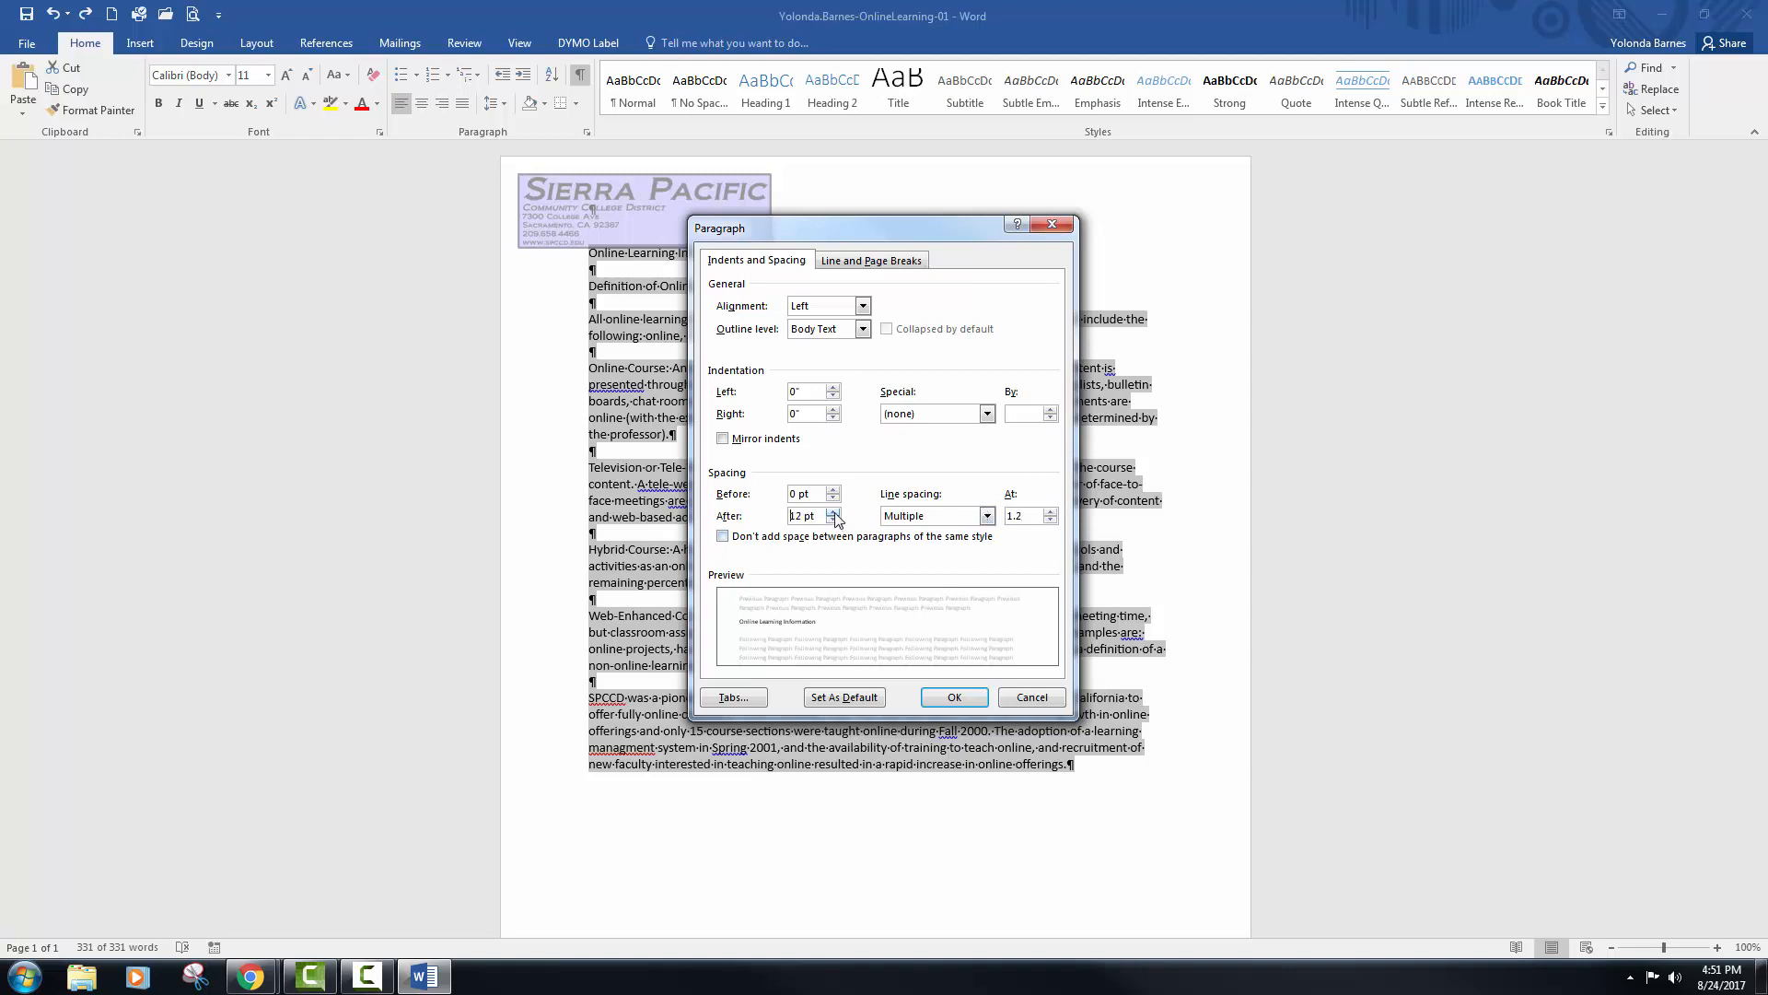
click(953, 697)
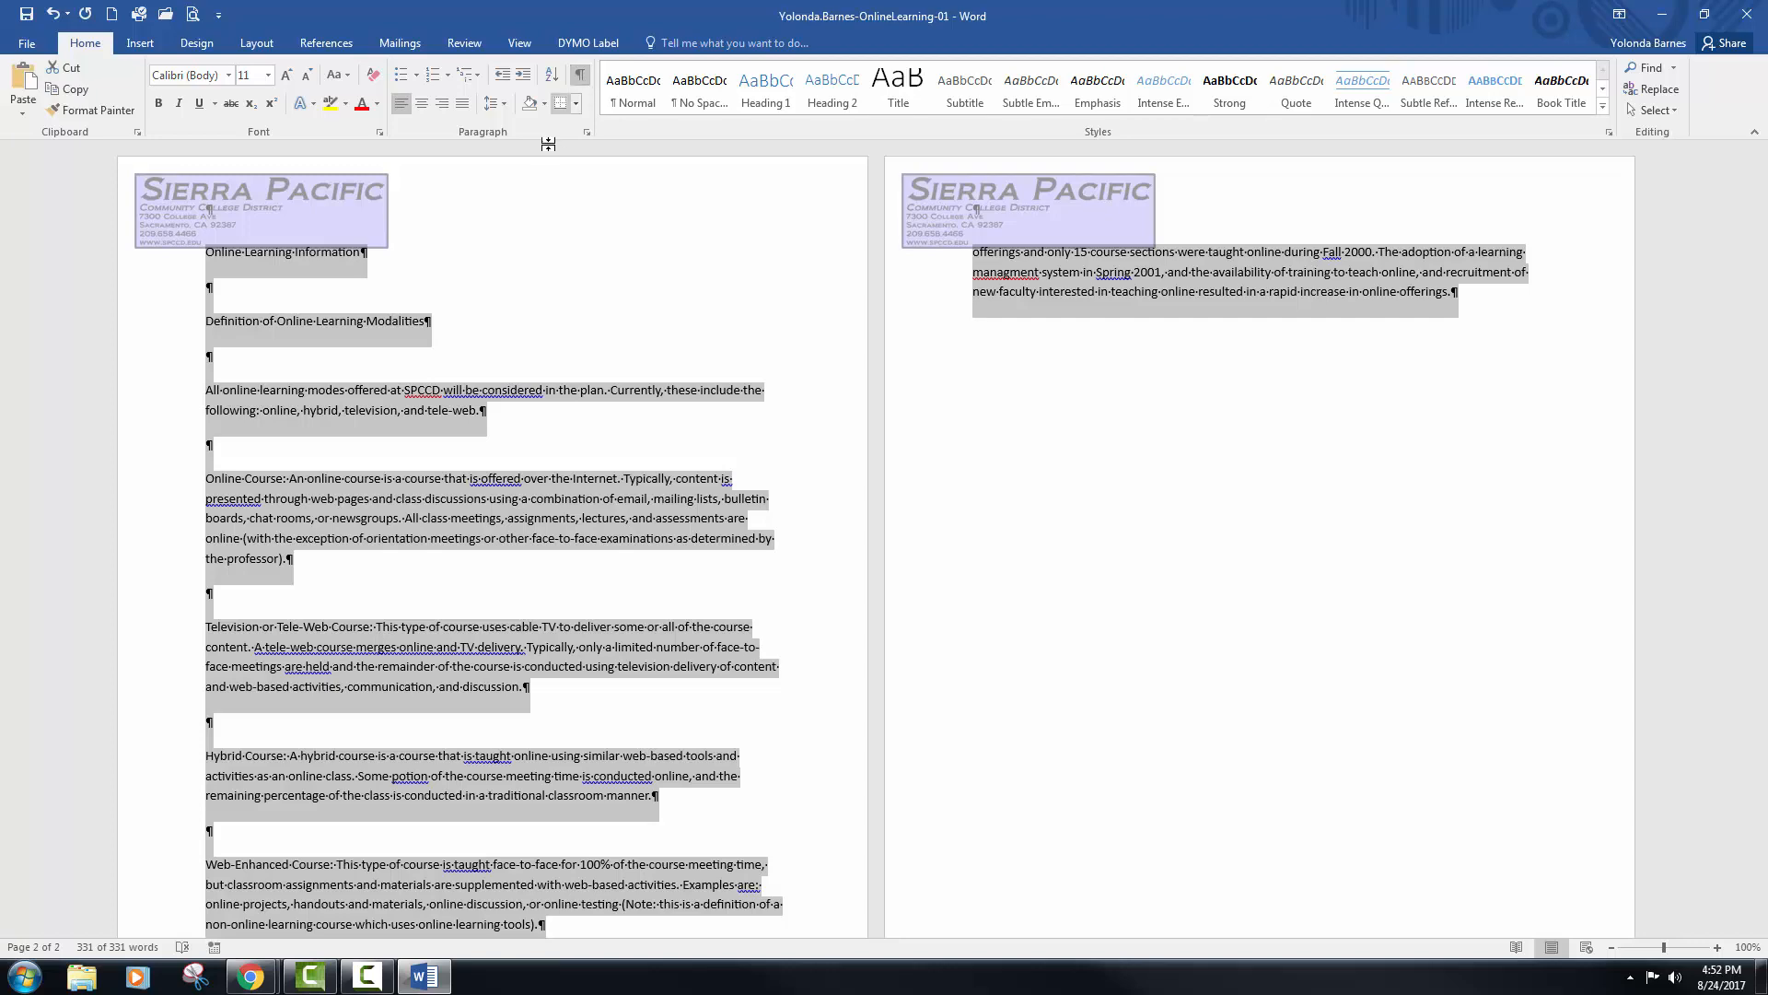
- Delete all the blank paragraphs between the headings and body paragraphs throughout the document
click(239, 283)
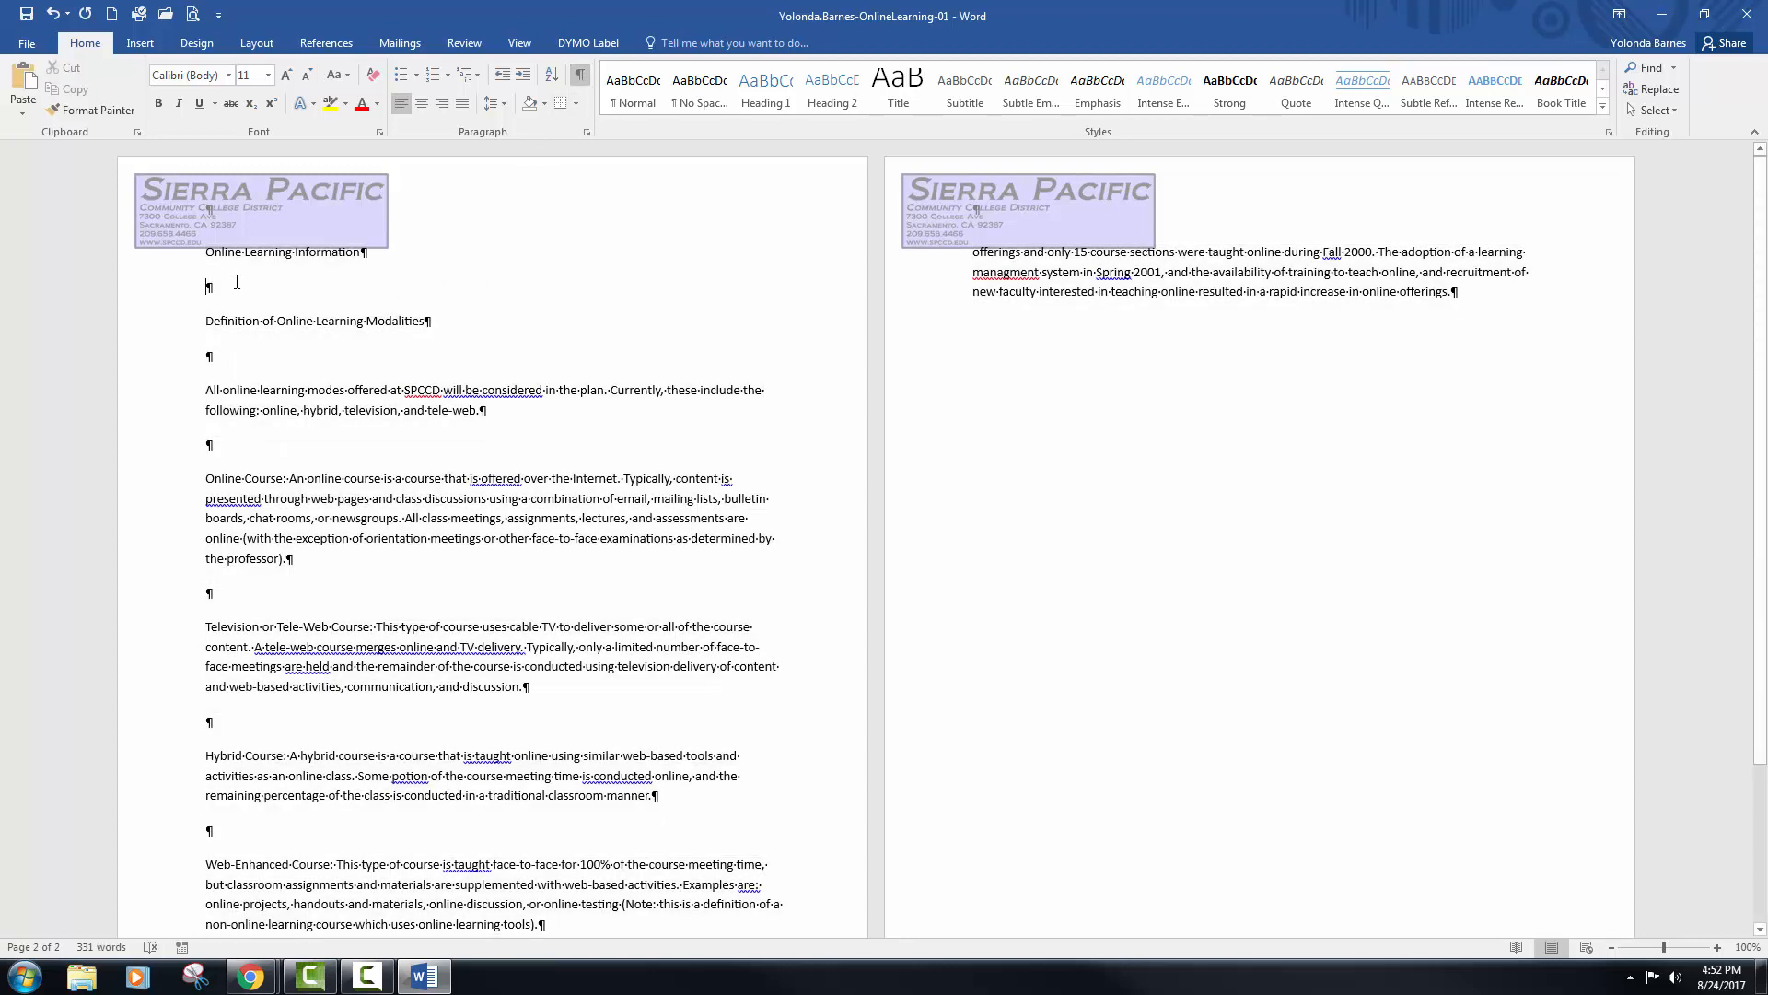
key(Delete)
key(Delete)
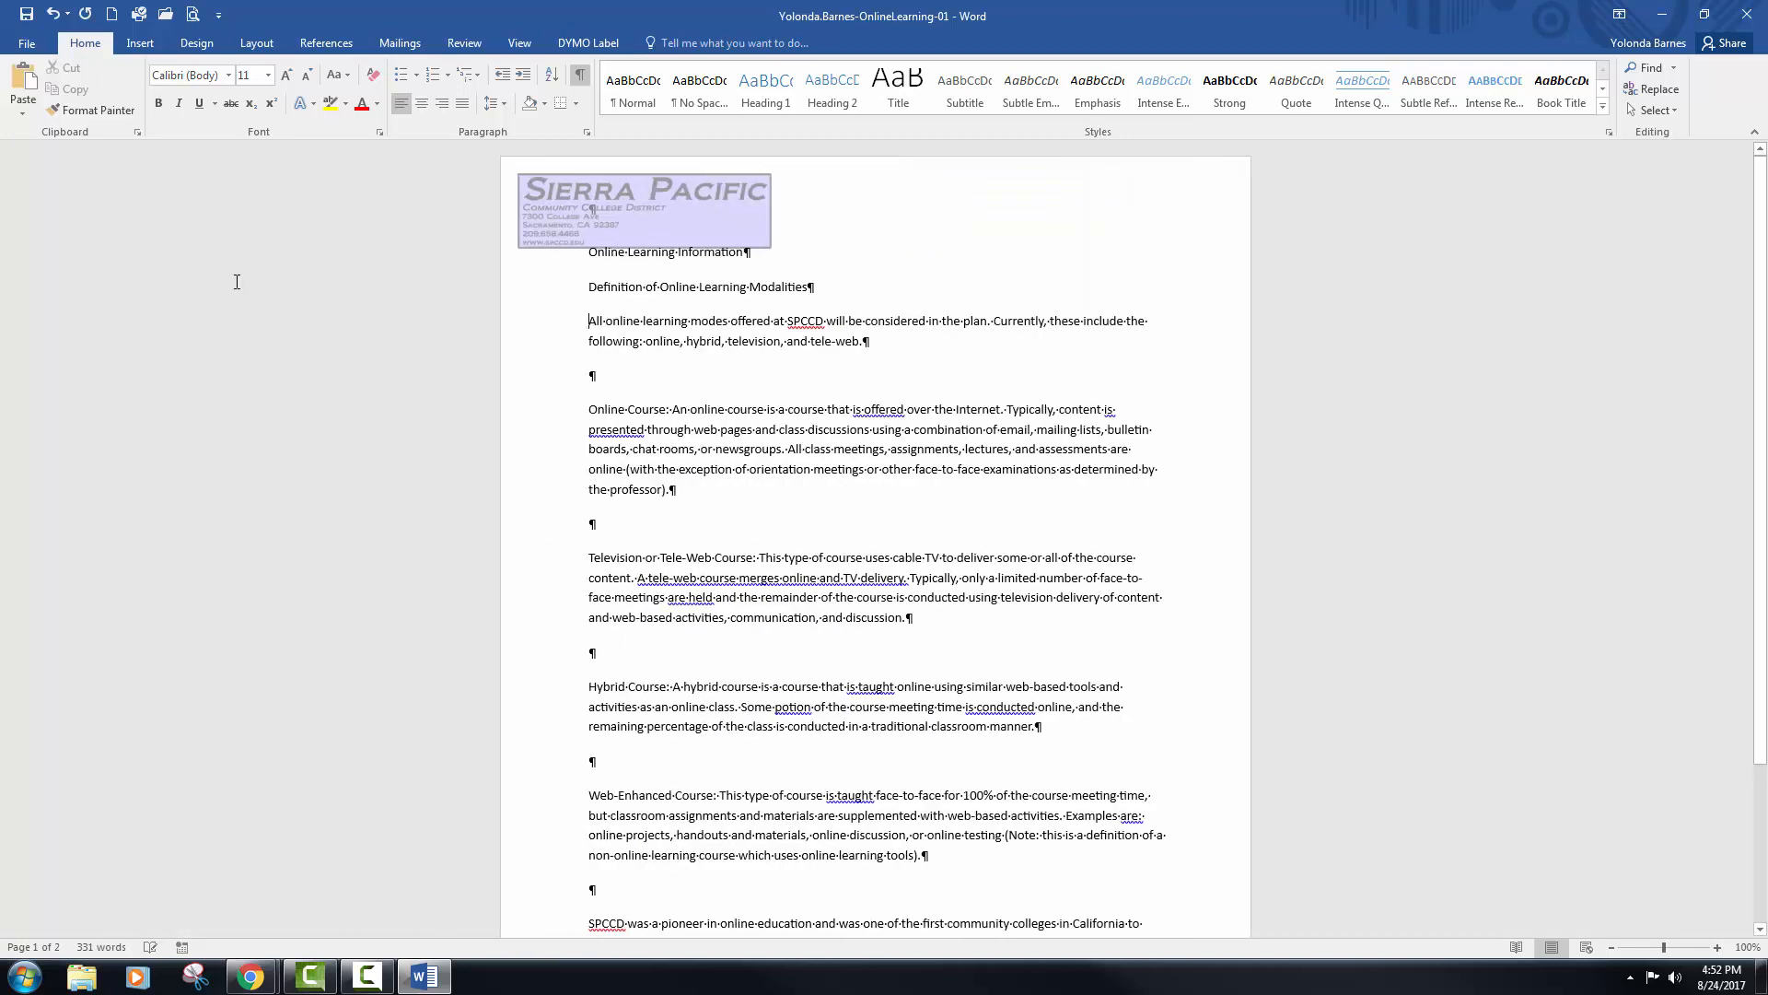
key(Down)
key(Delete)
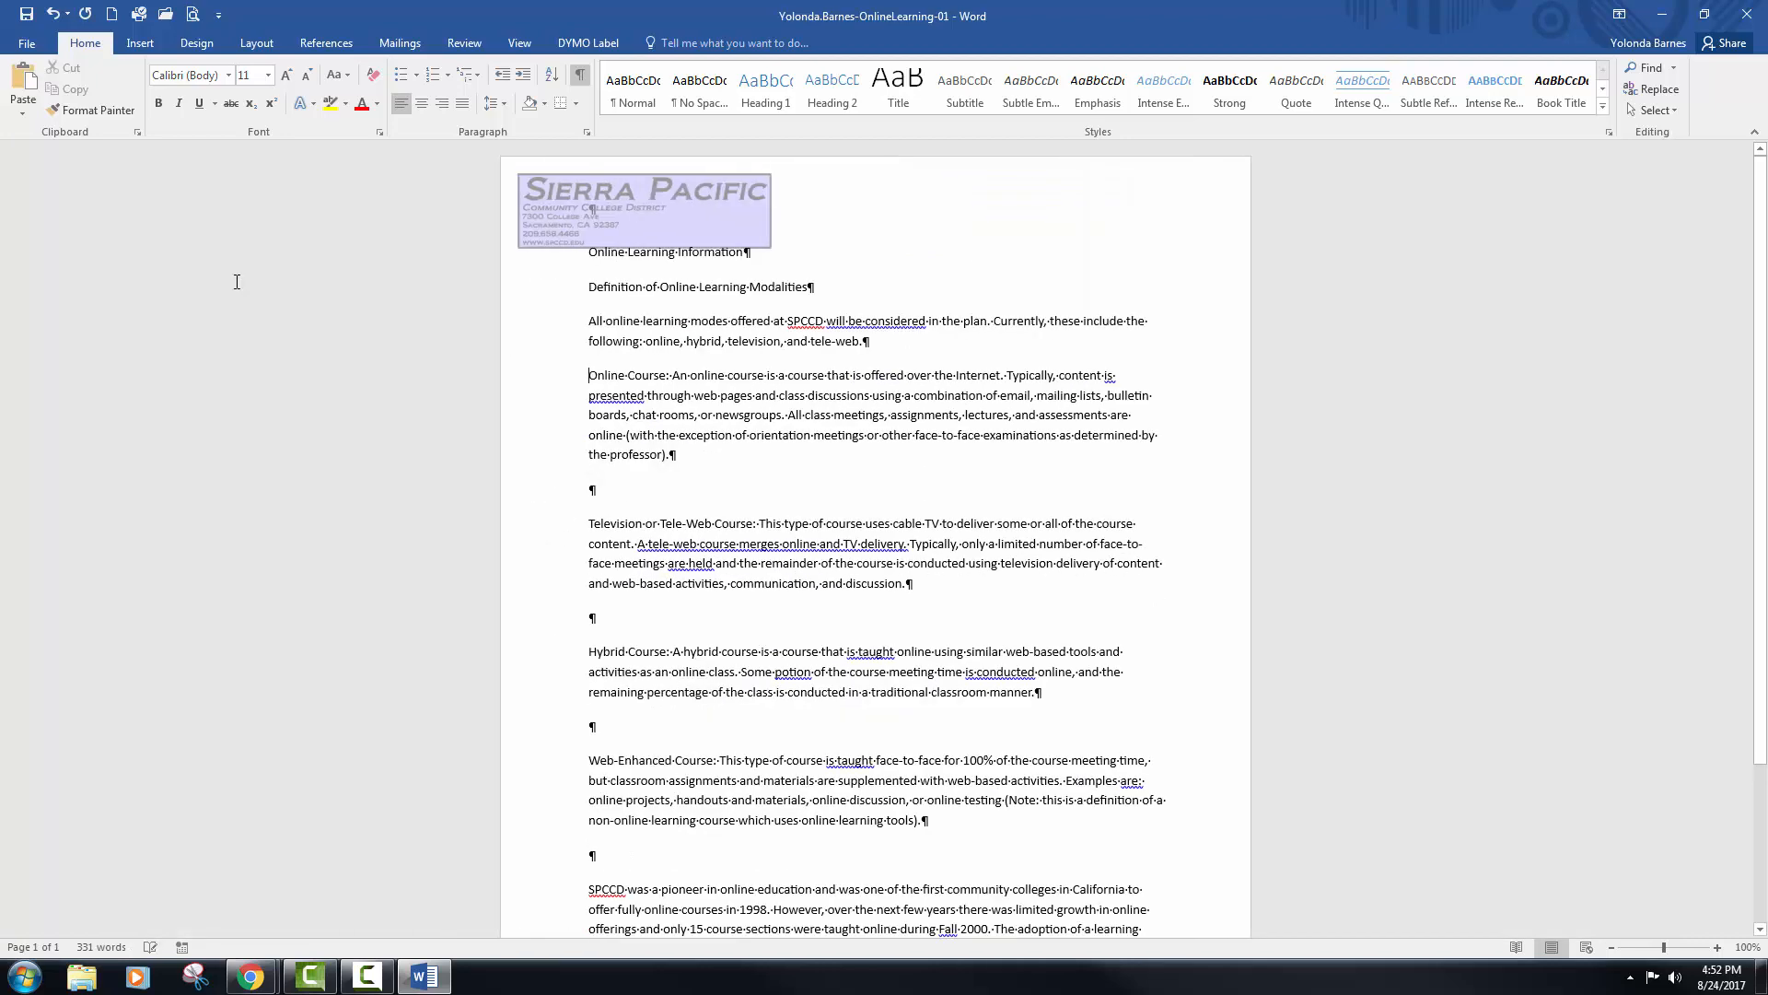
key(Down)
key(Down)
key(Delete)
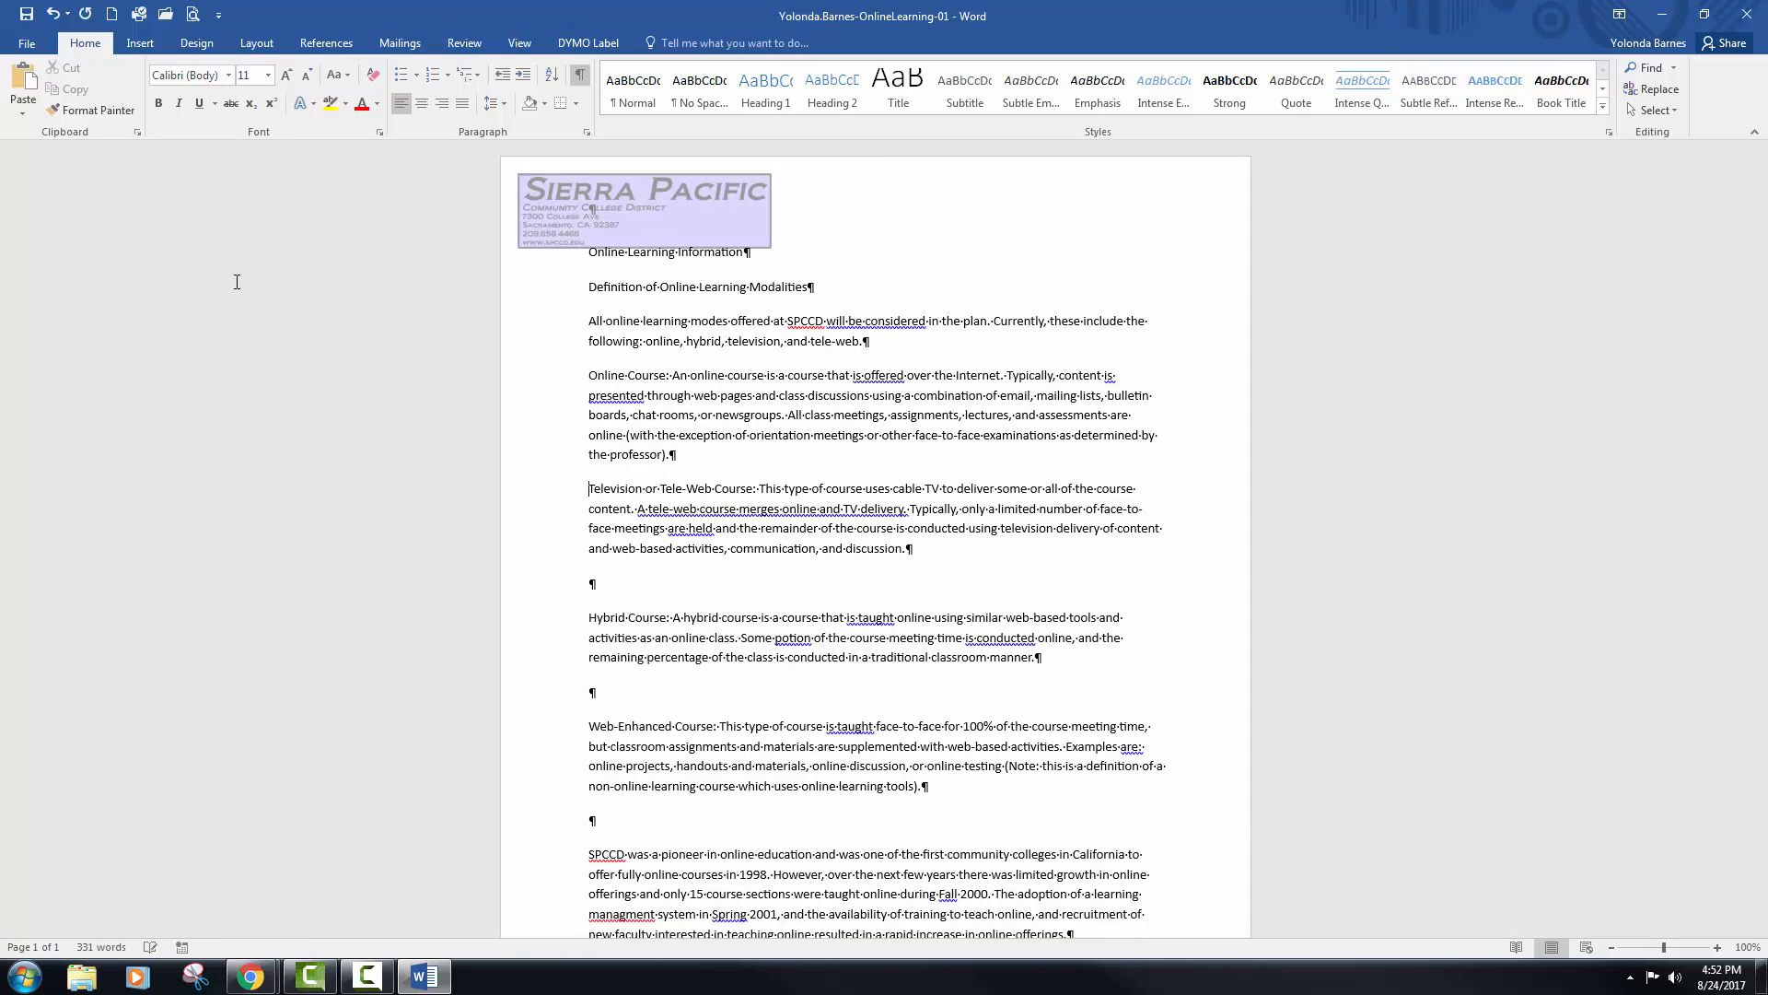
key(Delete)
key(Down)
key(Down)
key(Down)
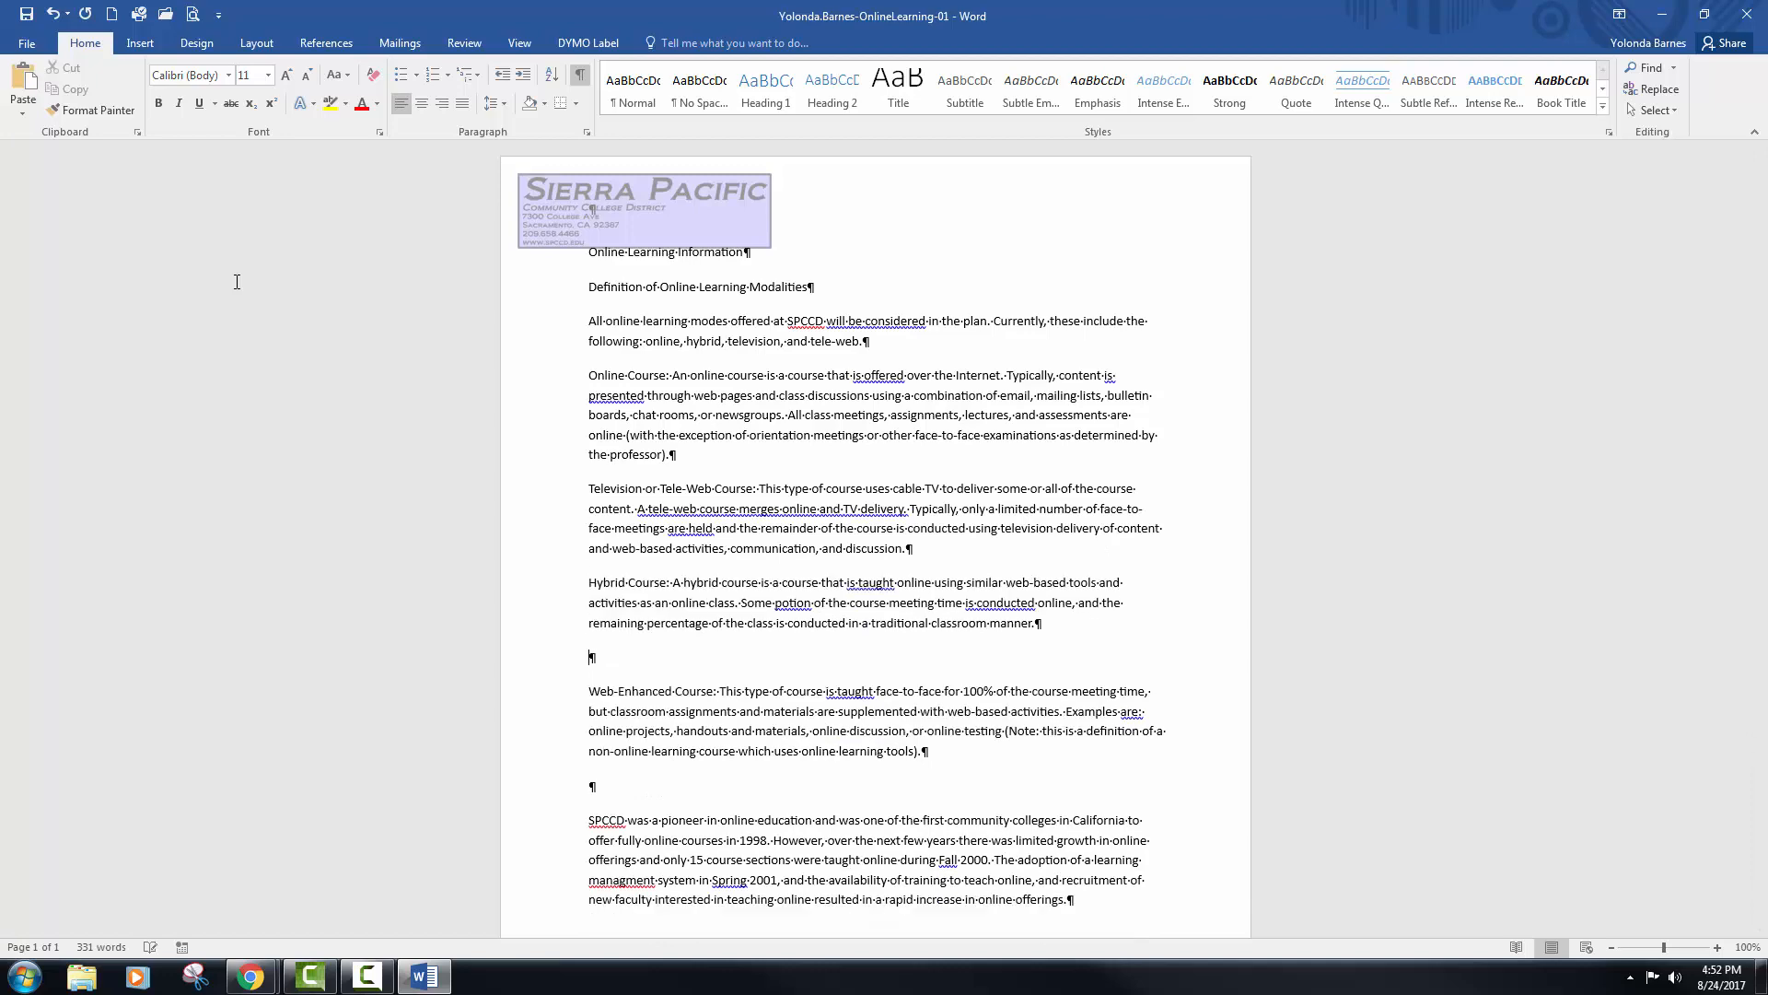
key(Delete)
key(Down)
key(Down)
key(Down)
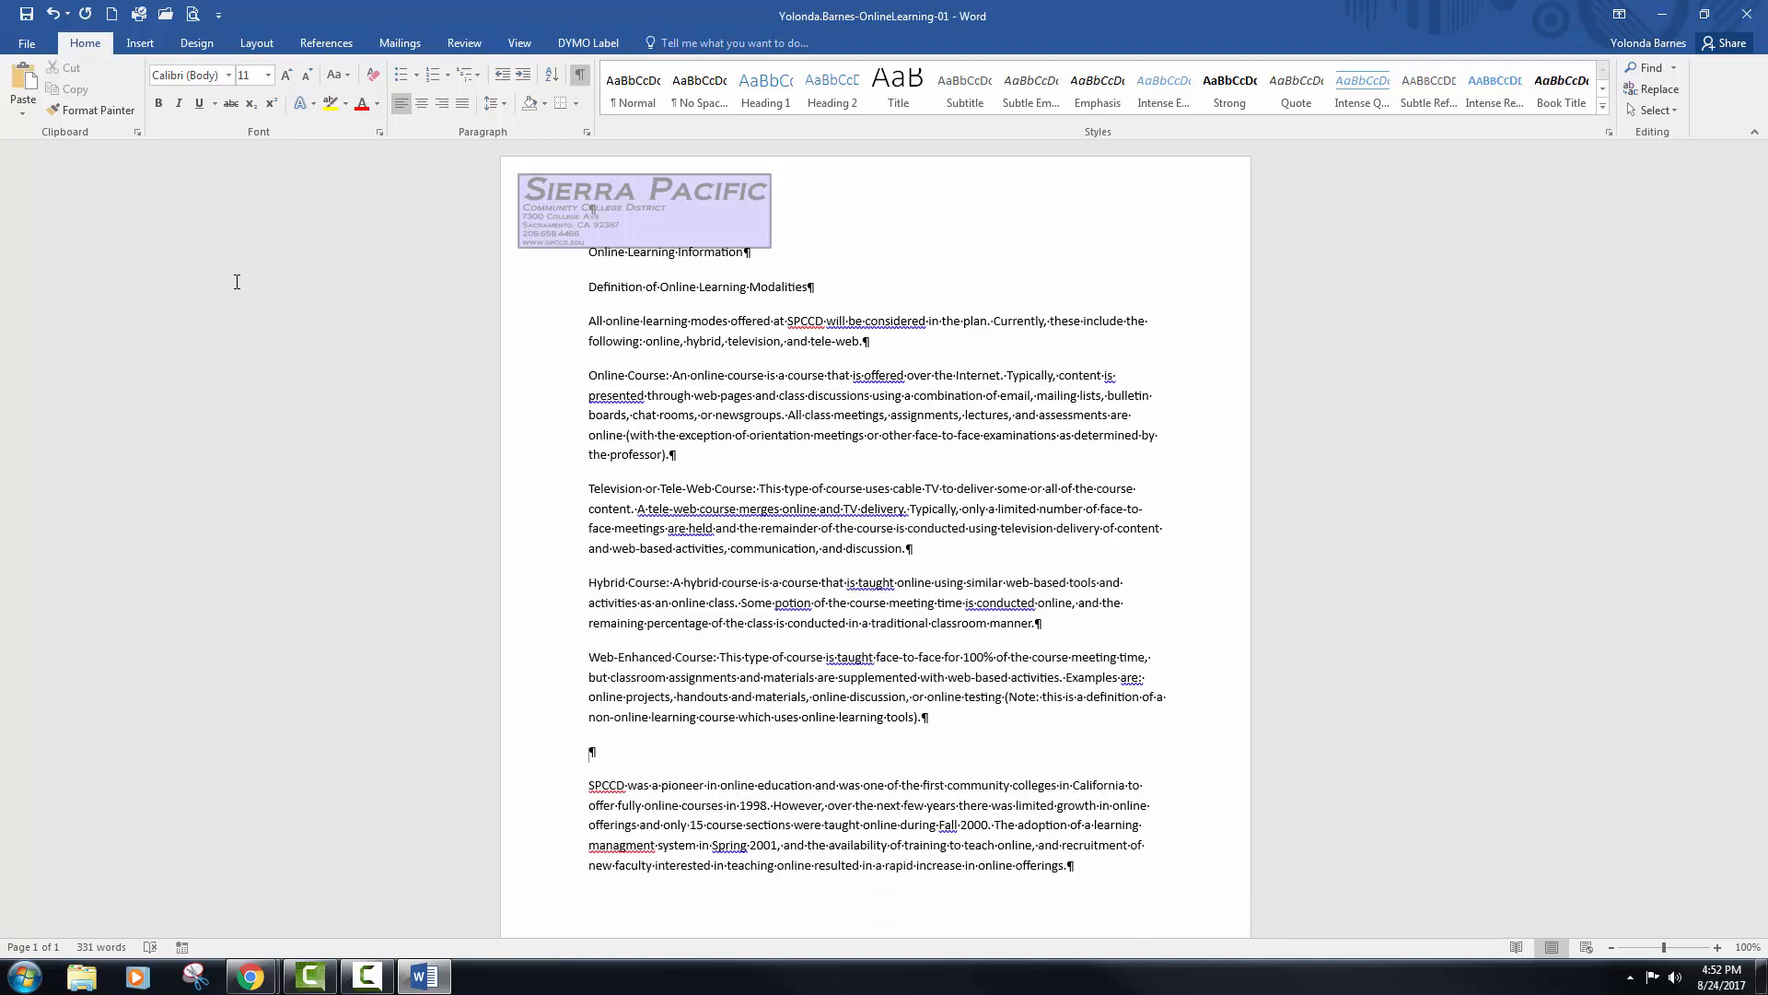
key(Down)
key(Delete)
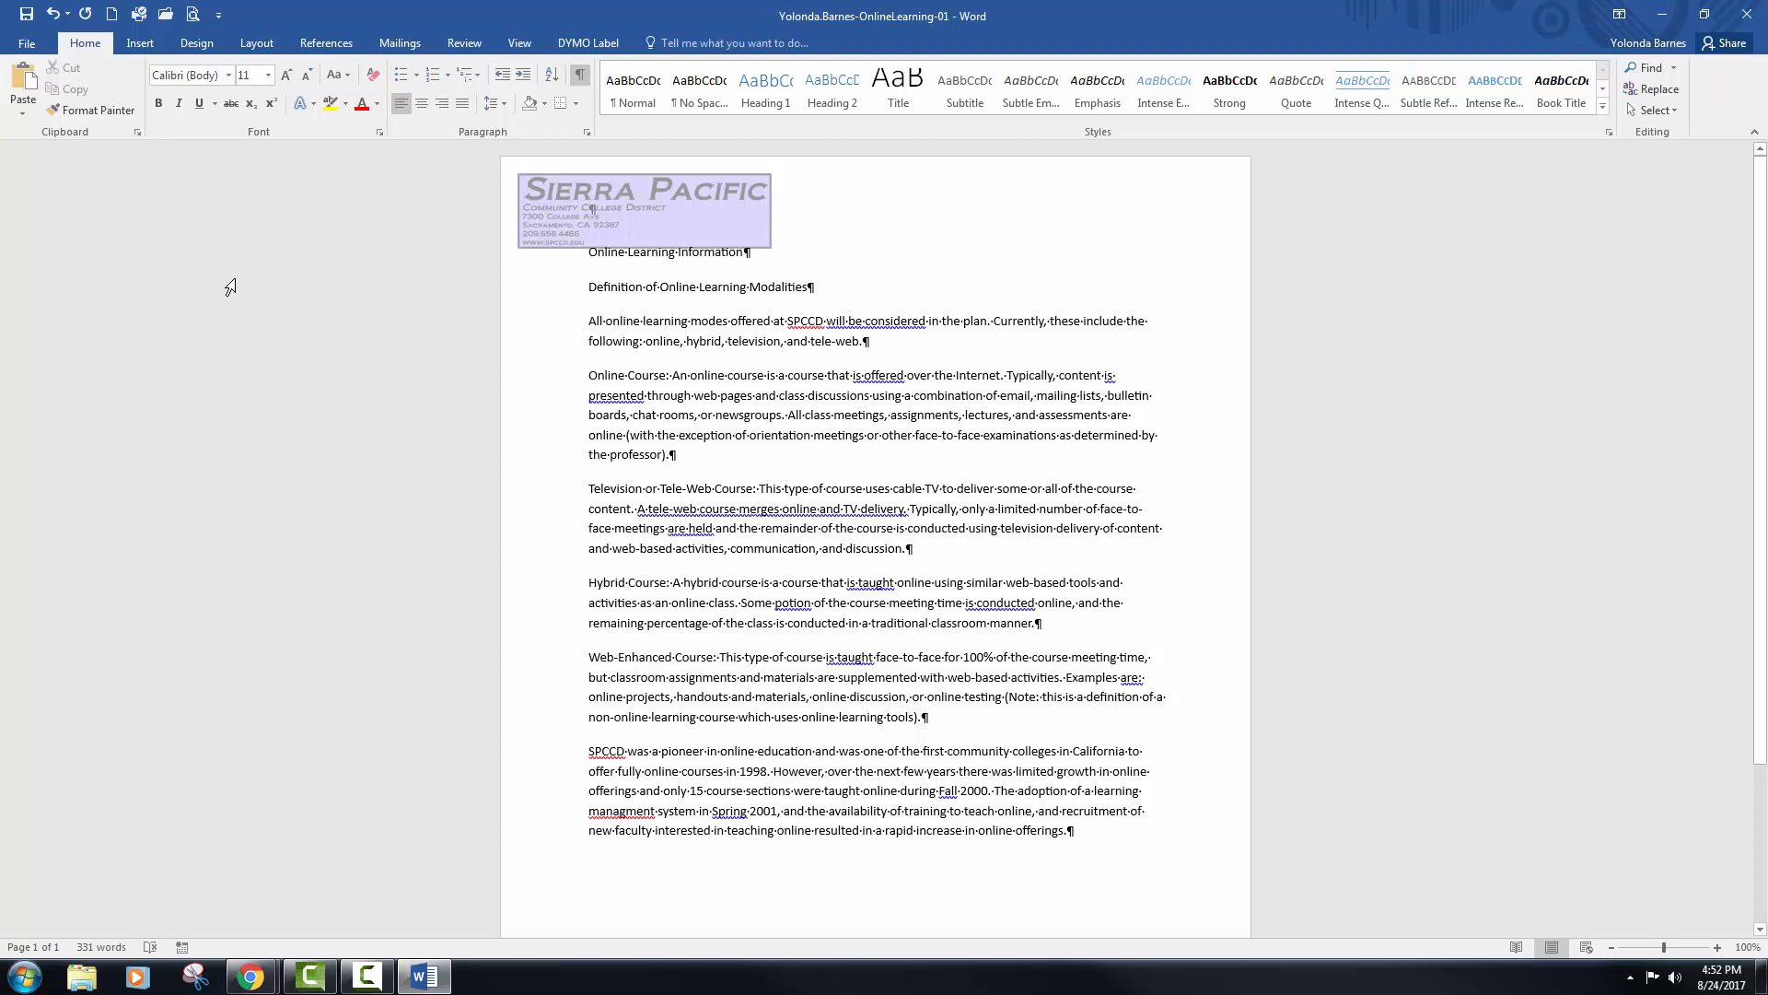
- Change the font of the entire document to Cambria
key(ctrl+a)
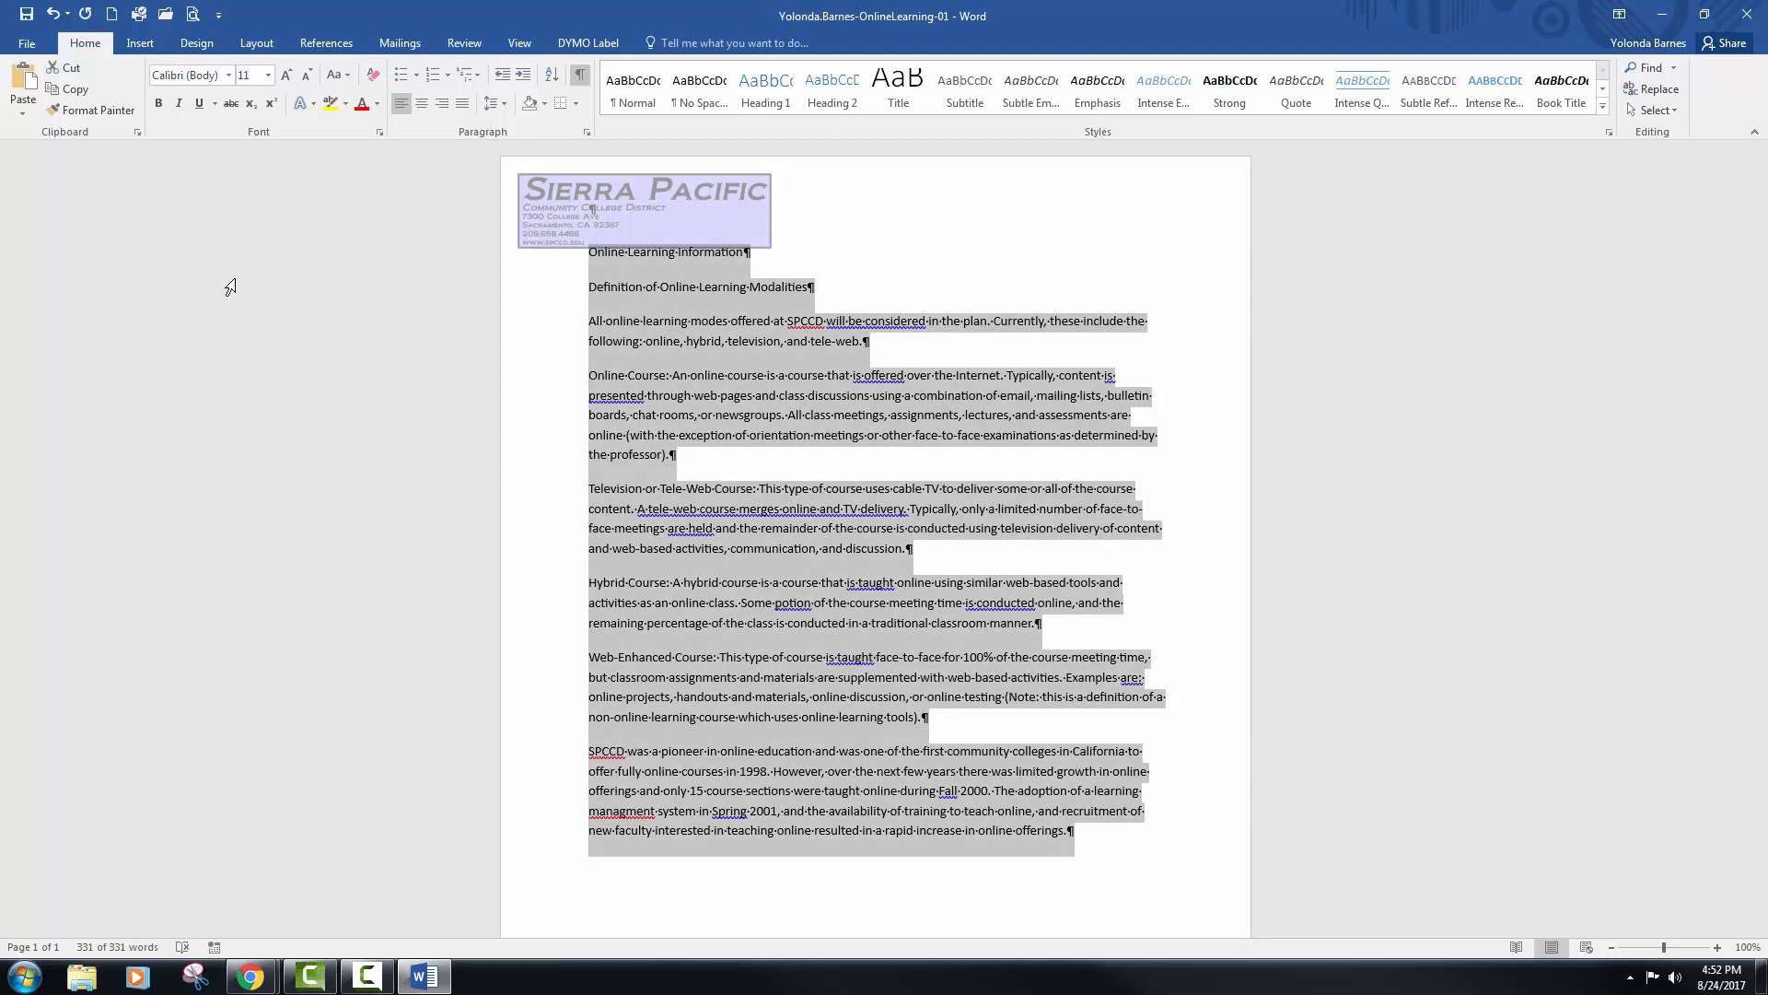
click(229, 75)
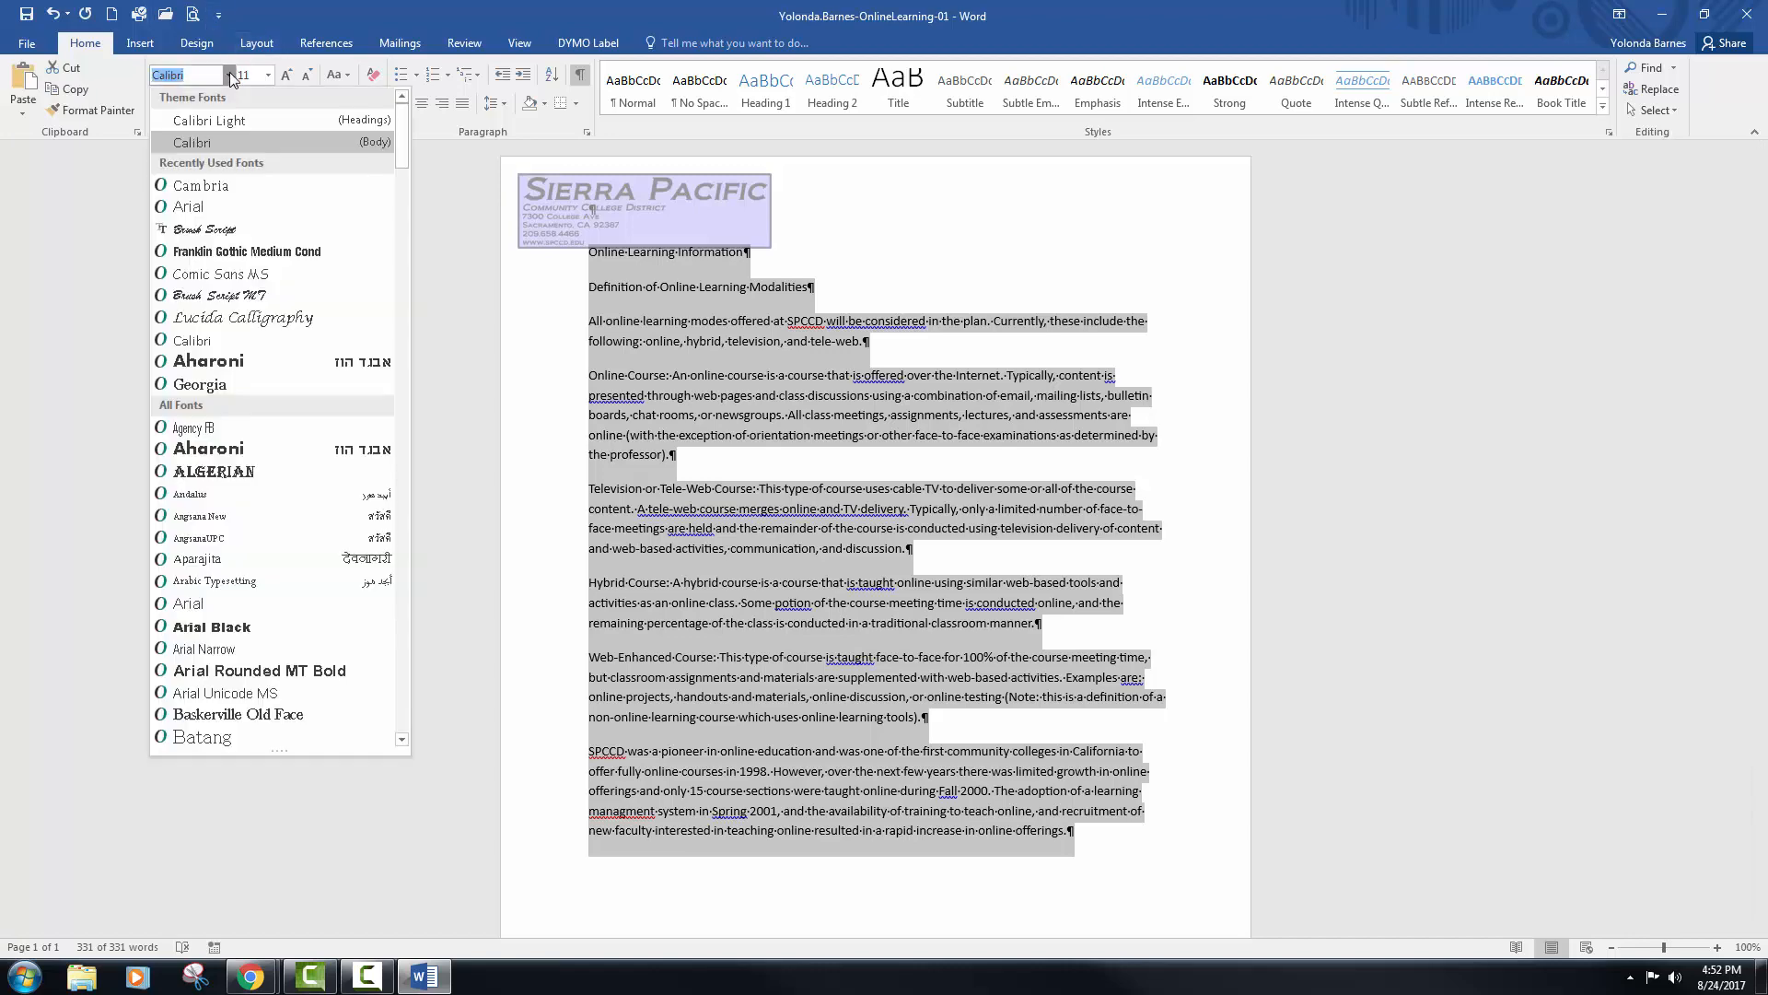
click(230, 185)
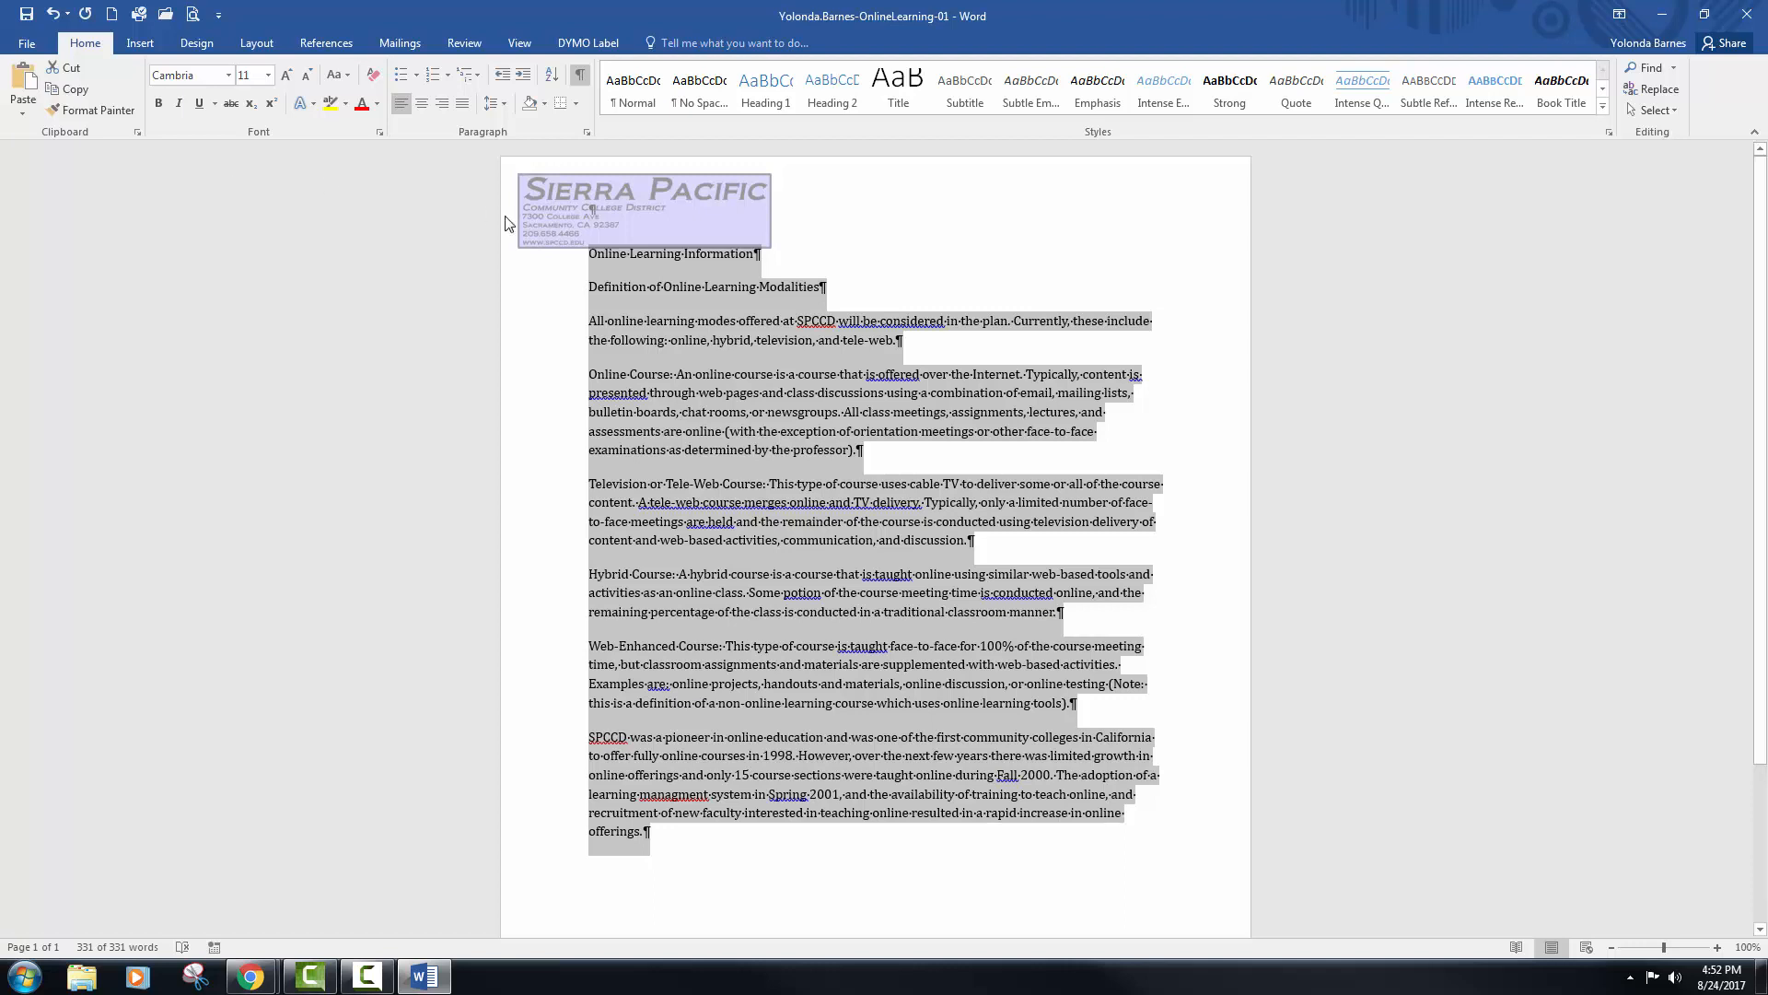
- Give the title "Online Learning Information" 36 pt spacing before and 18 pt after, and center it
click(588, 254)
drag(589, 254, 744, 258)
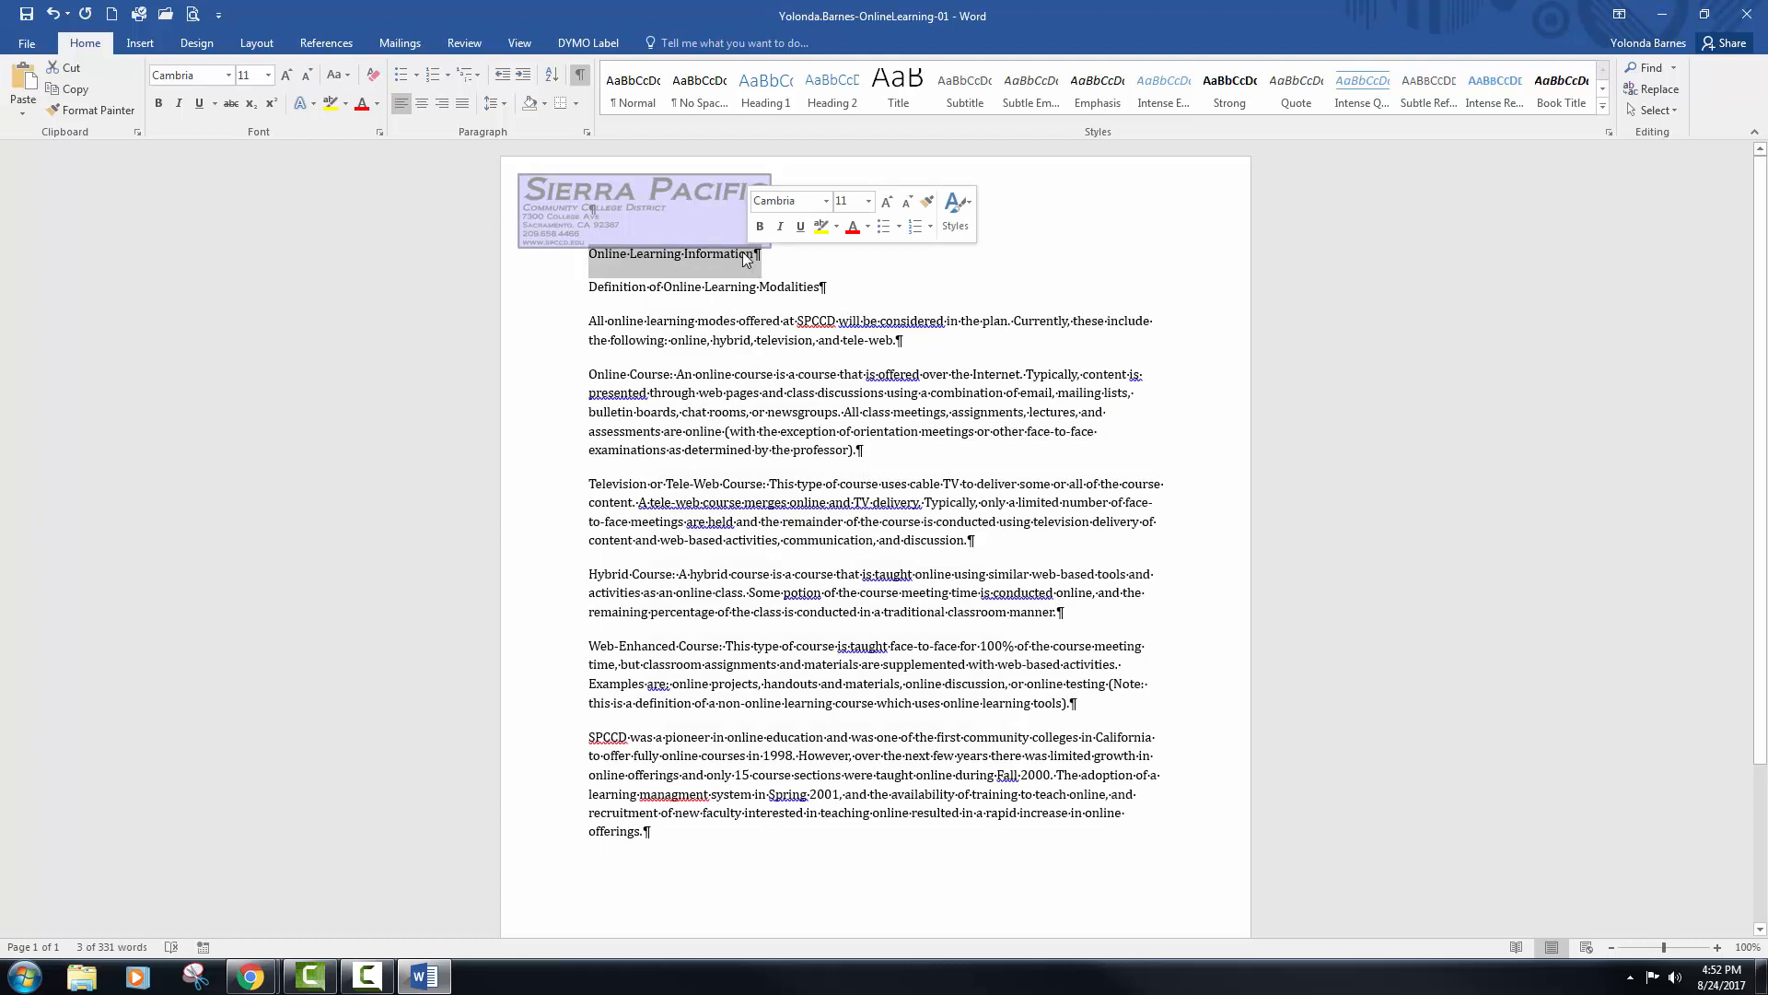
click(249, 48)
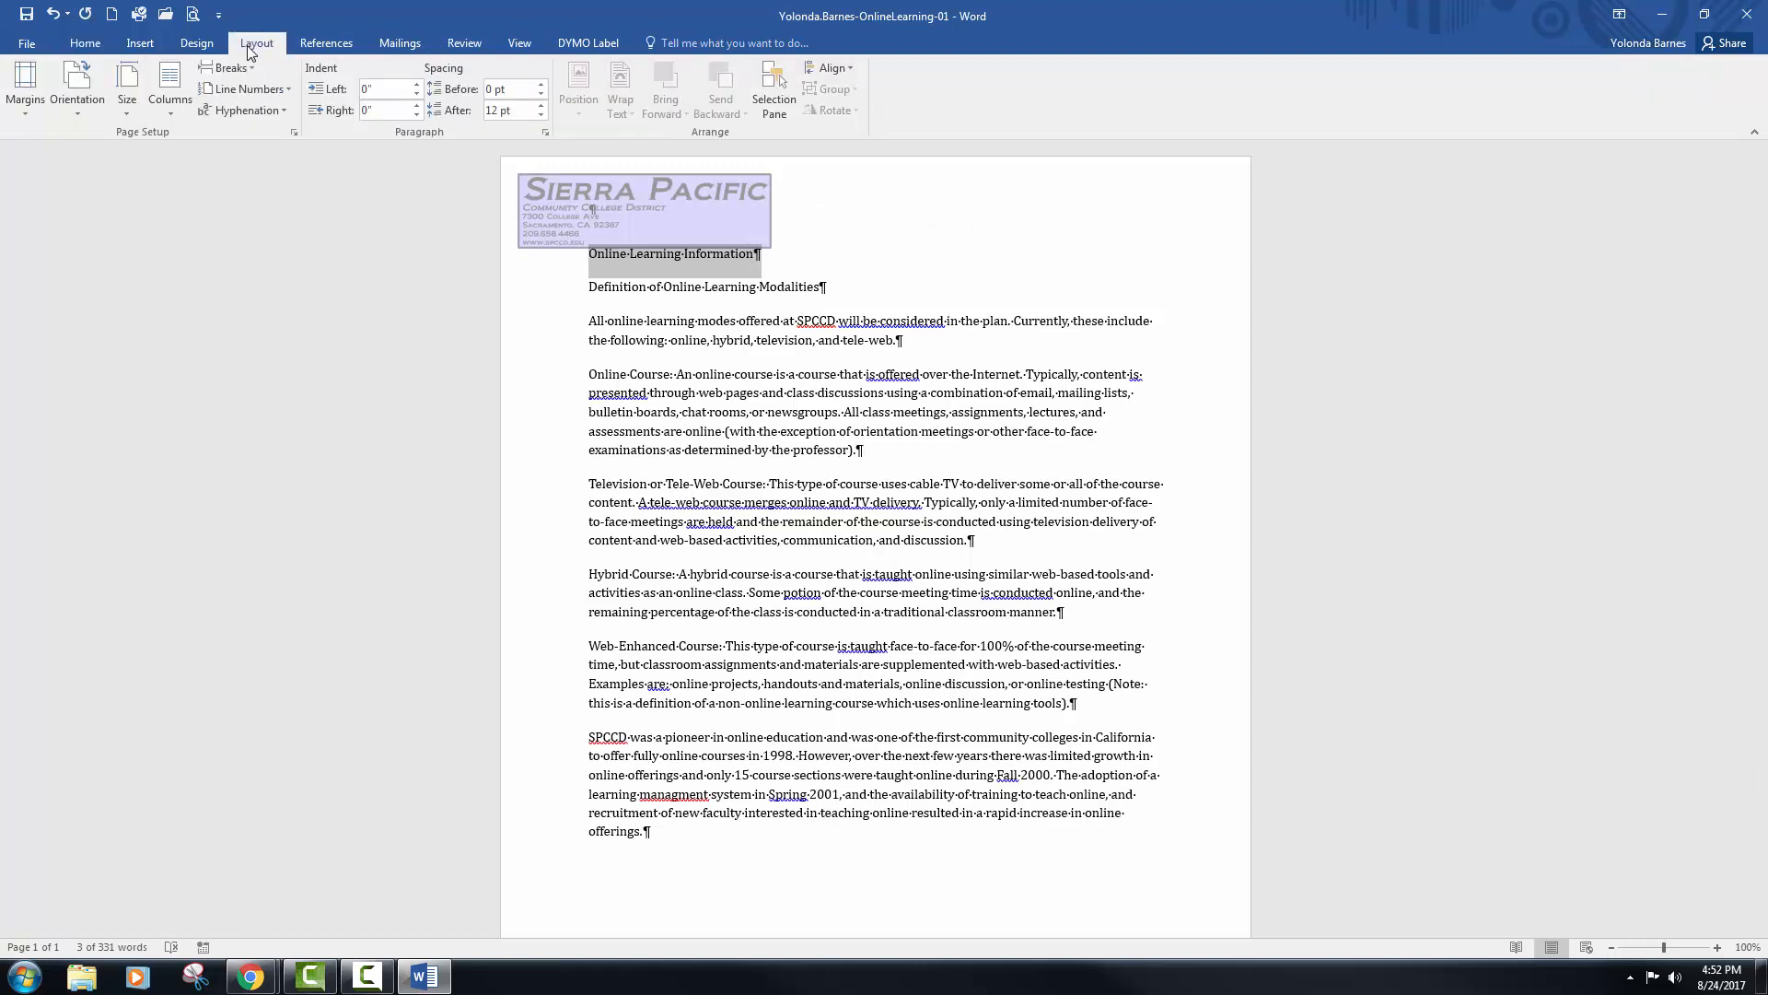
click(540, 84)
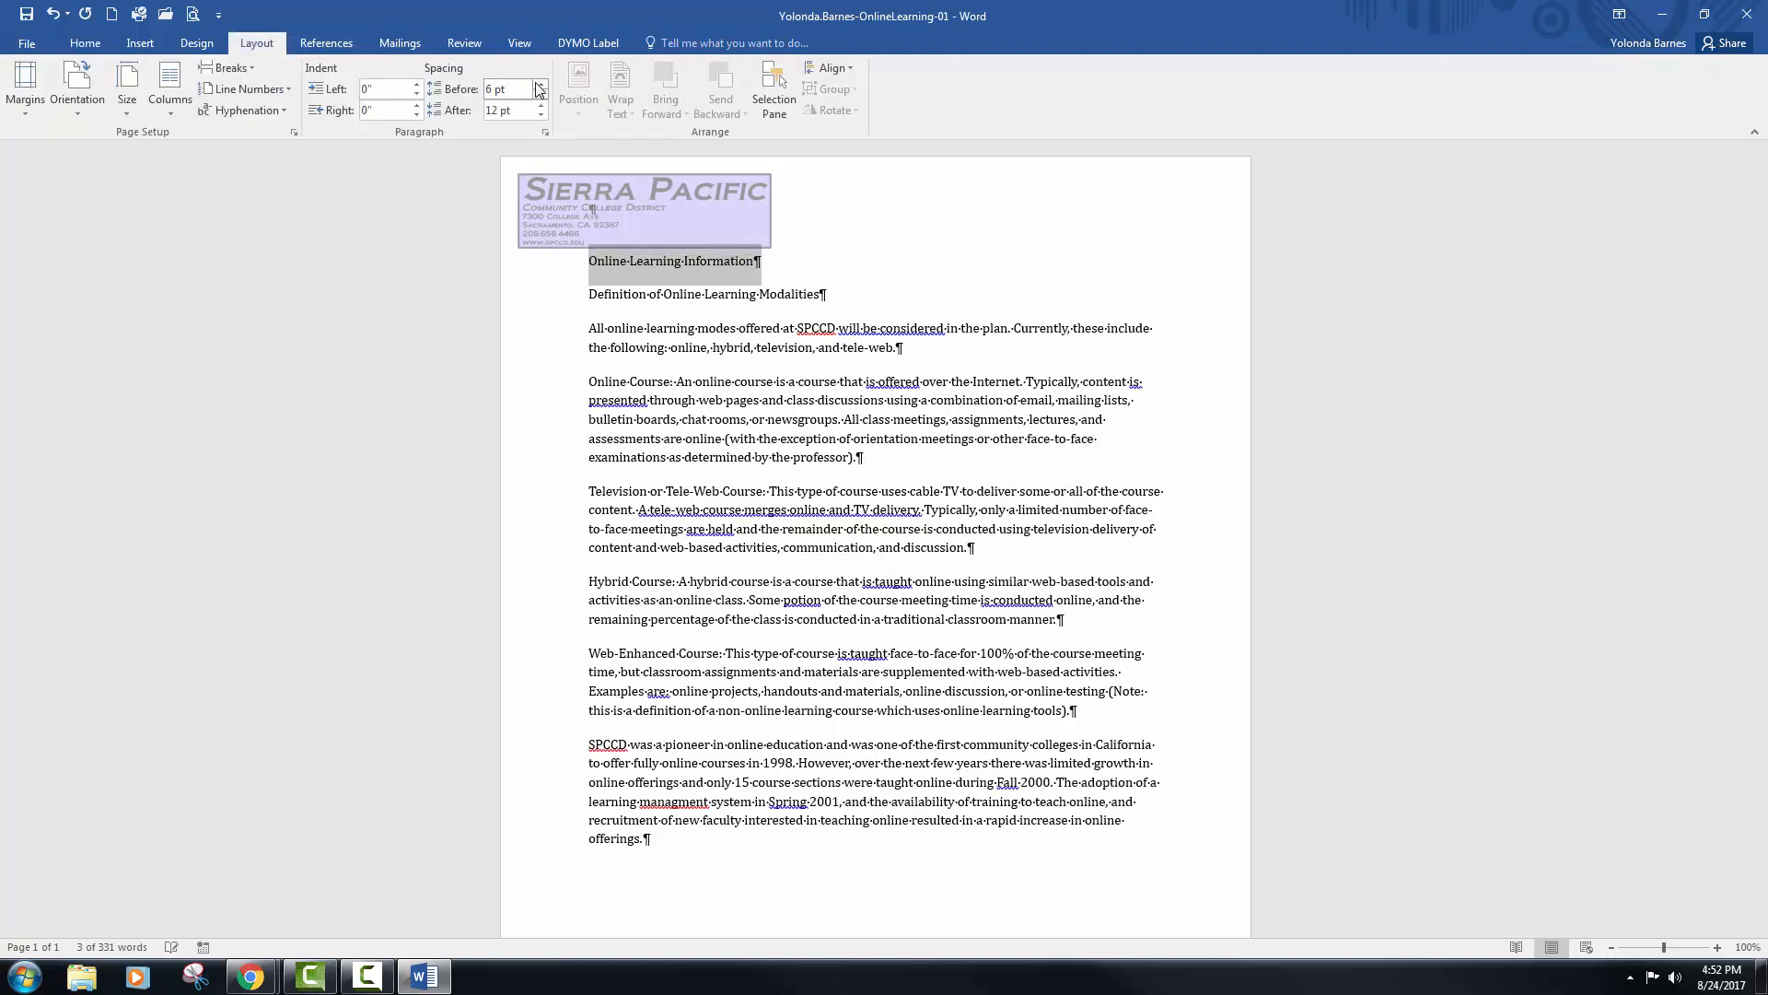
click(539, 84)
click(540, 83)
click(539, 84)
click(540, 84)
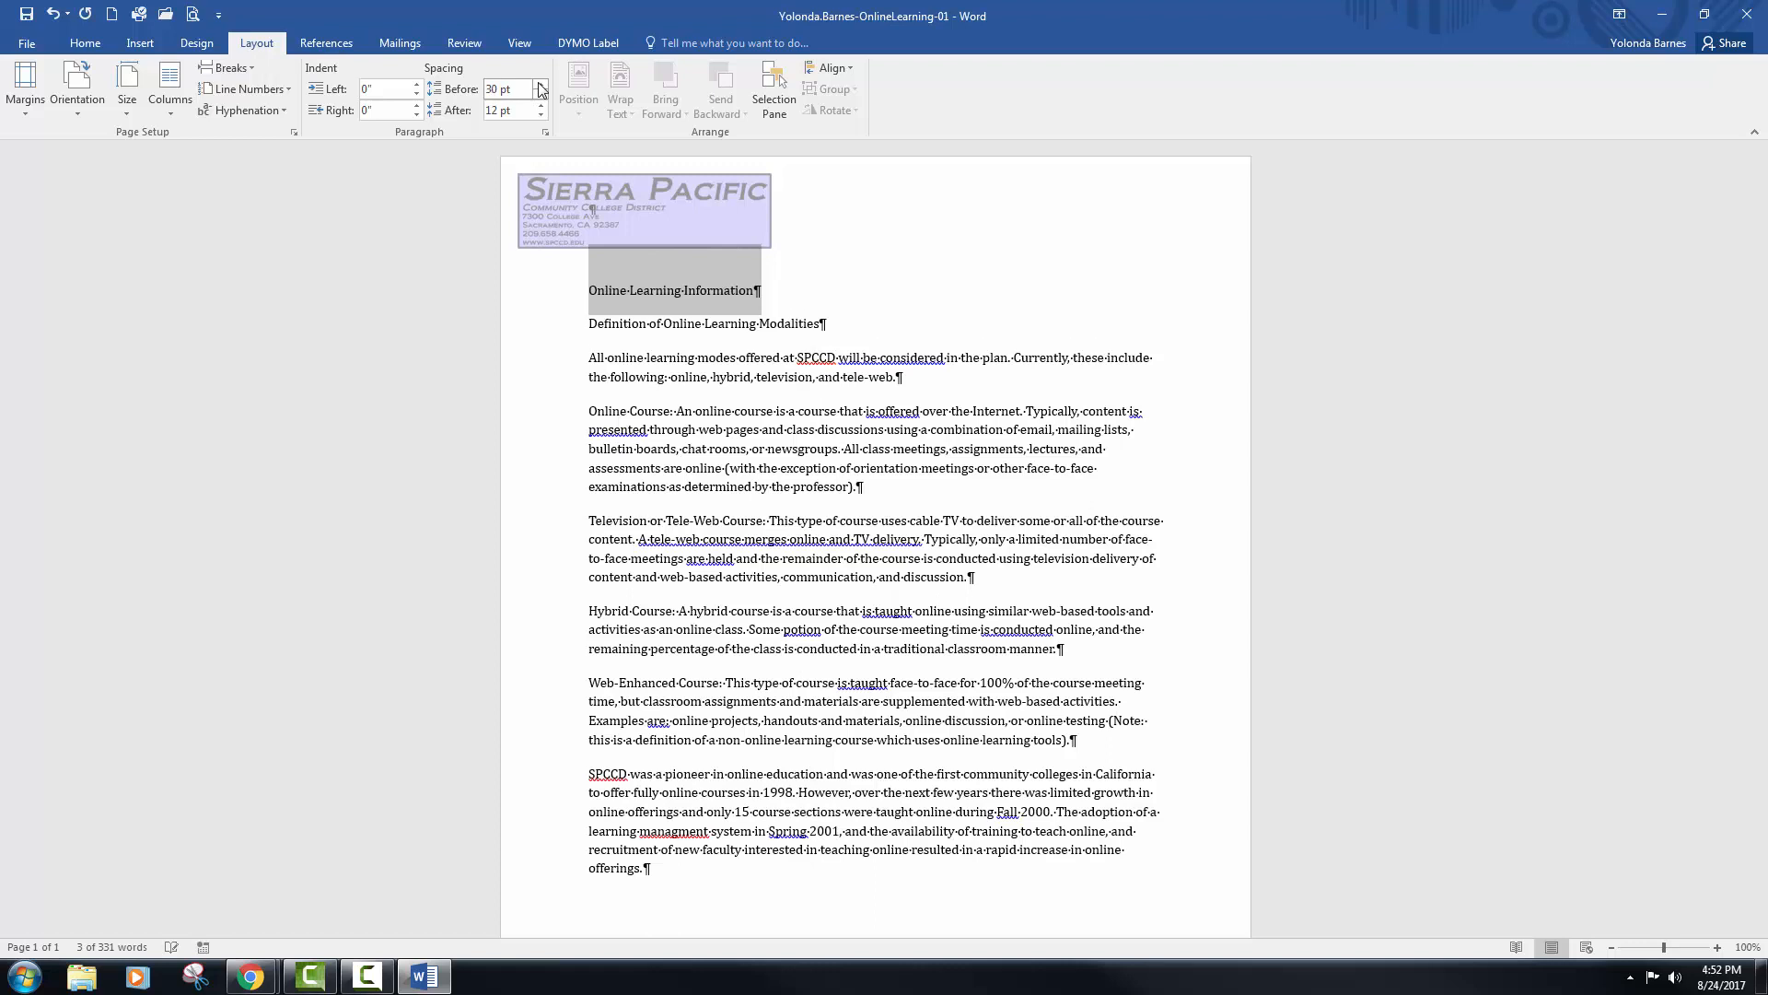
click(540, 84)
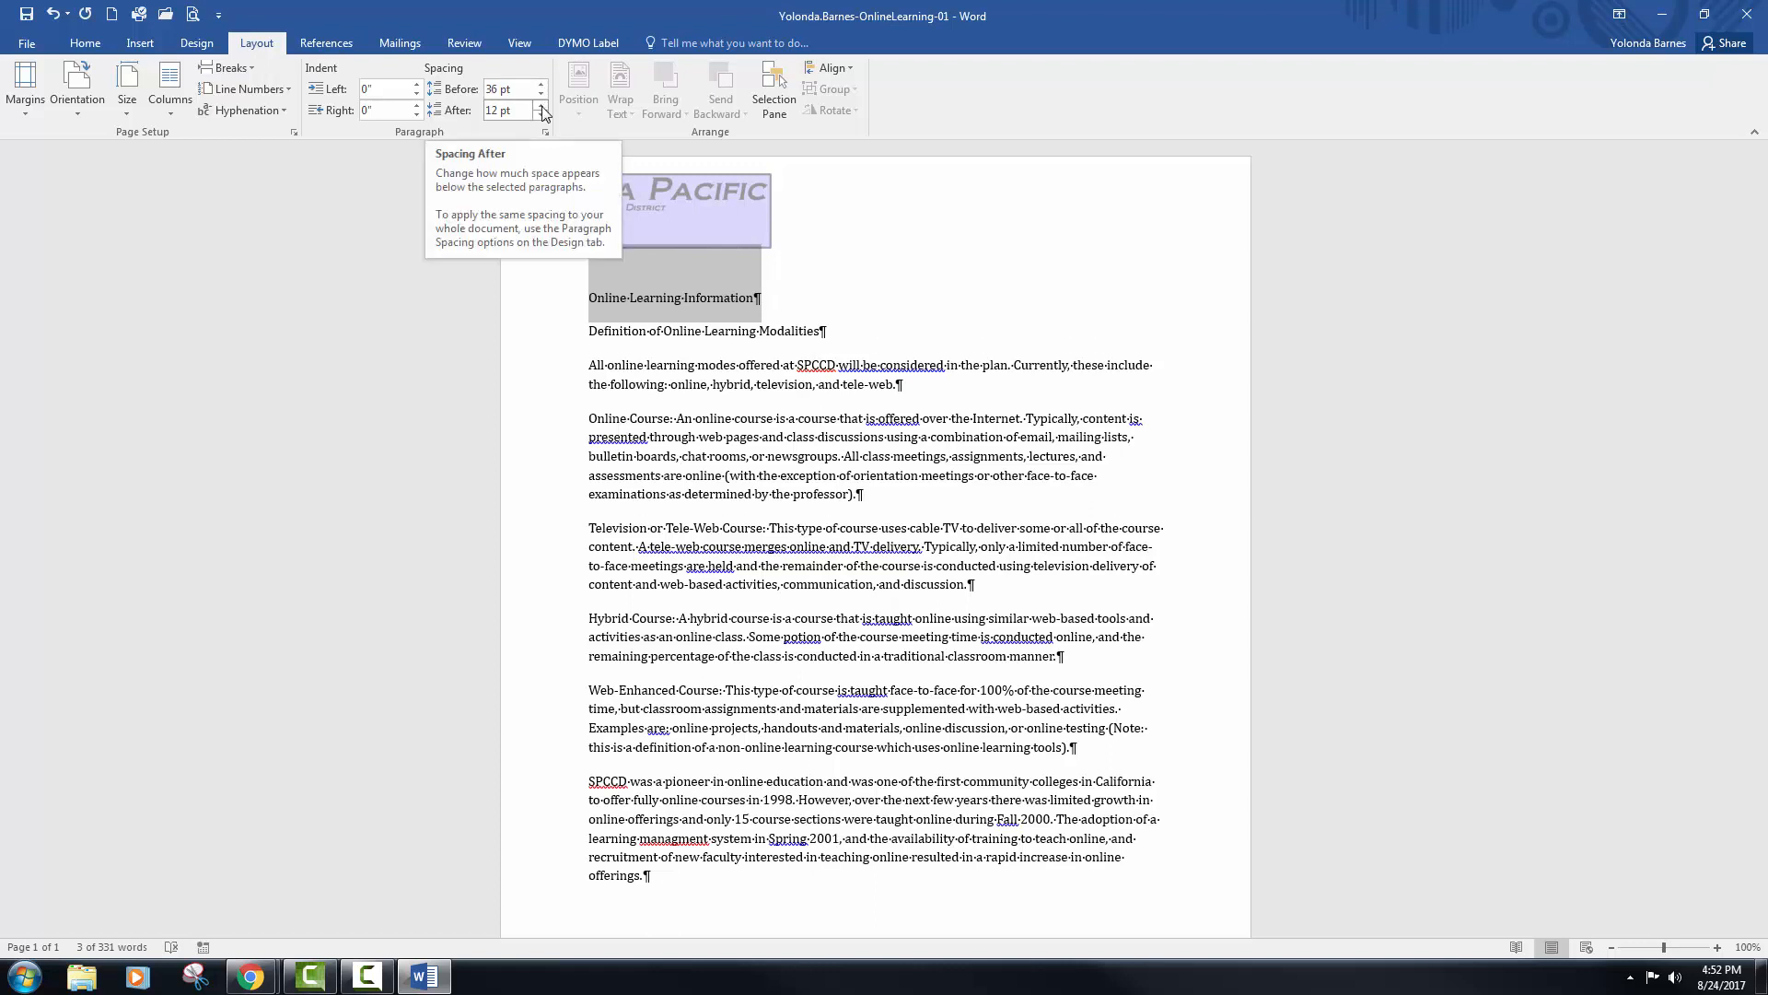
click(541, 106)
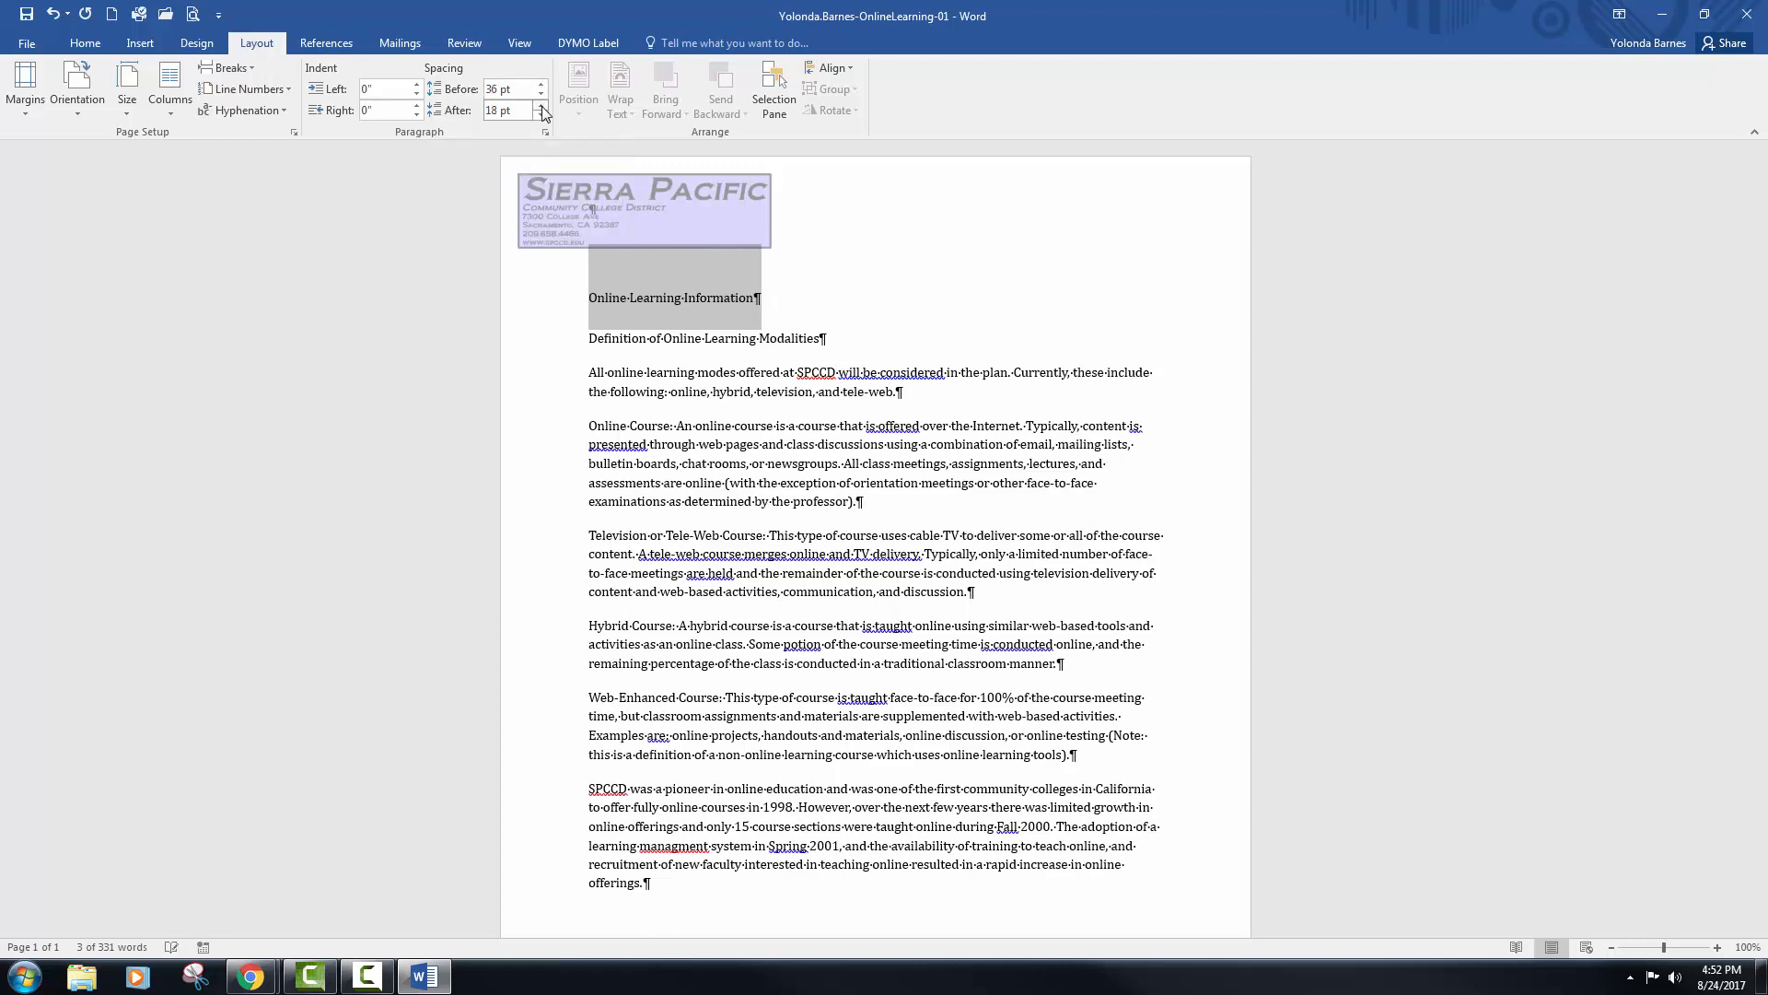
click(85, 43)
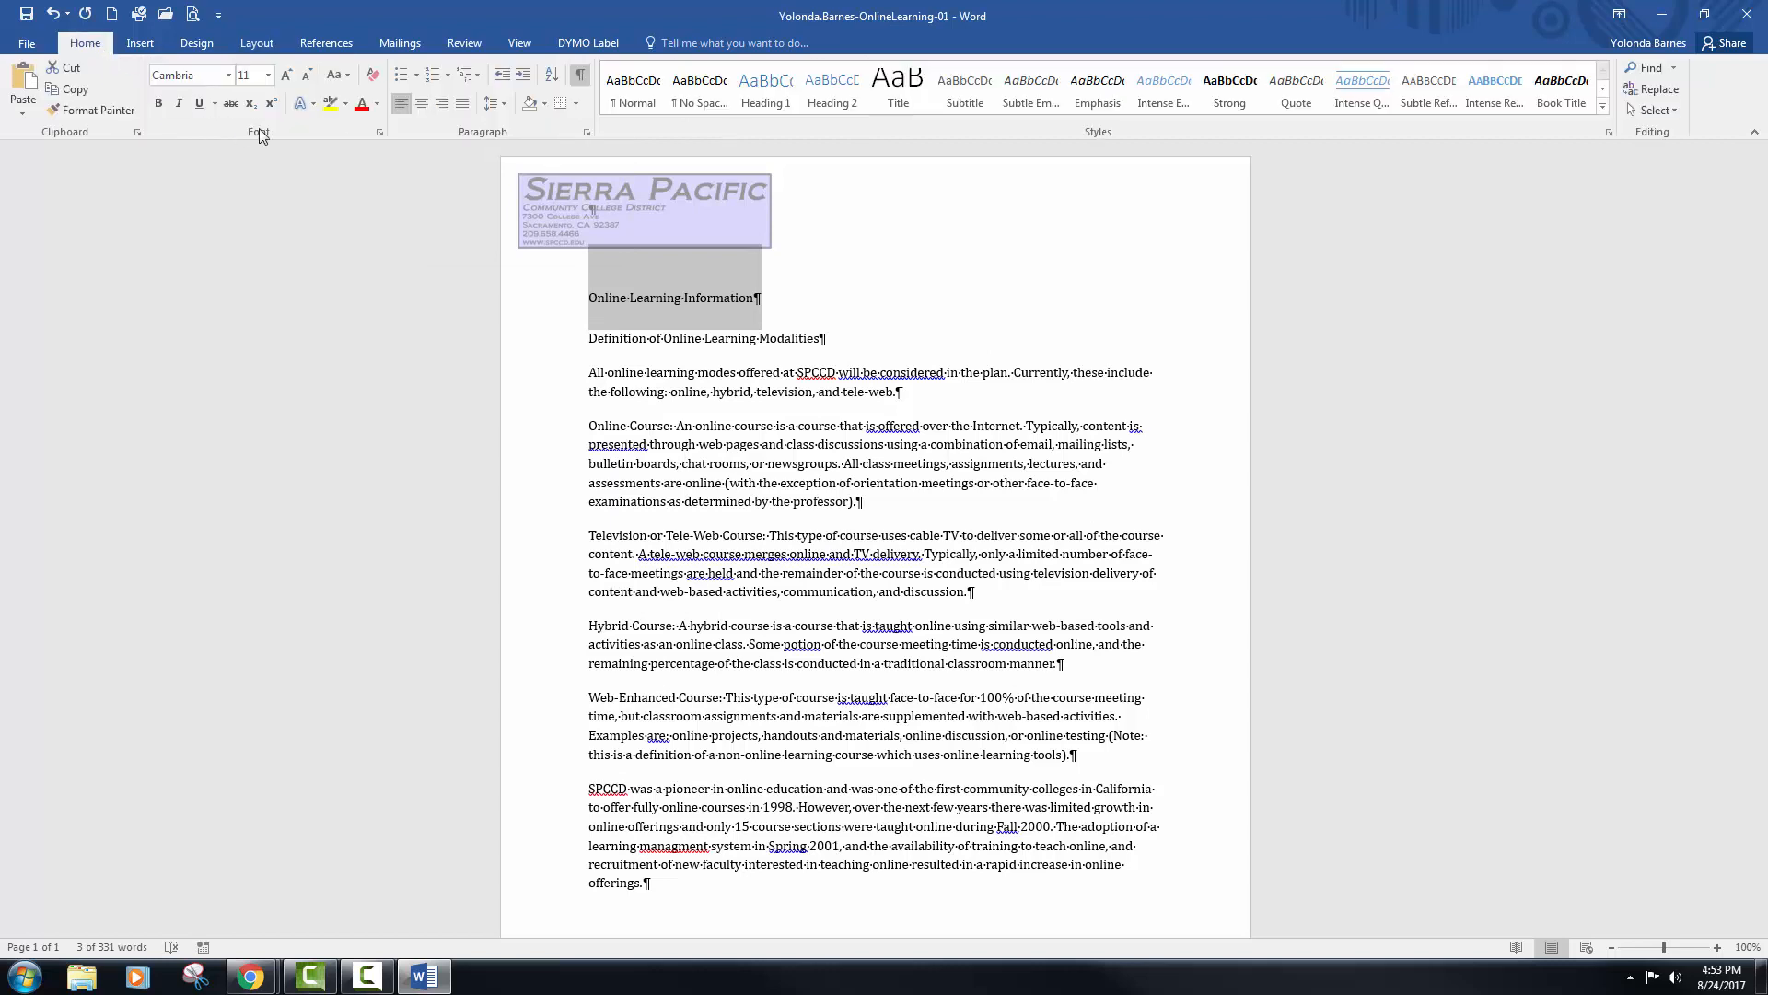
click(423, 105)
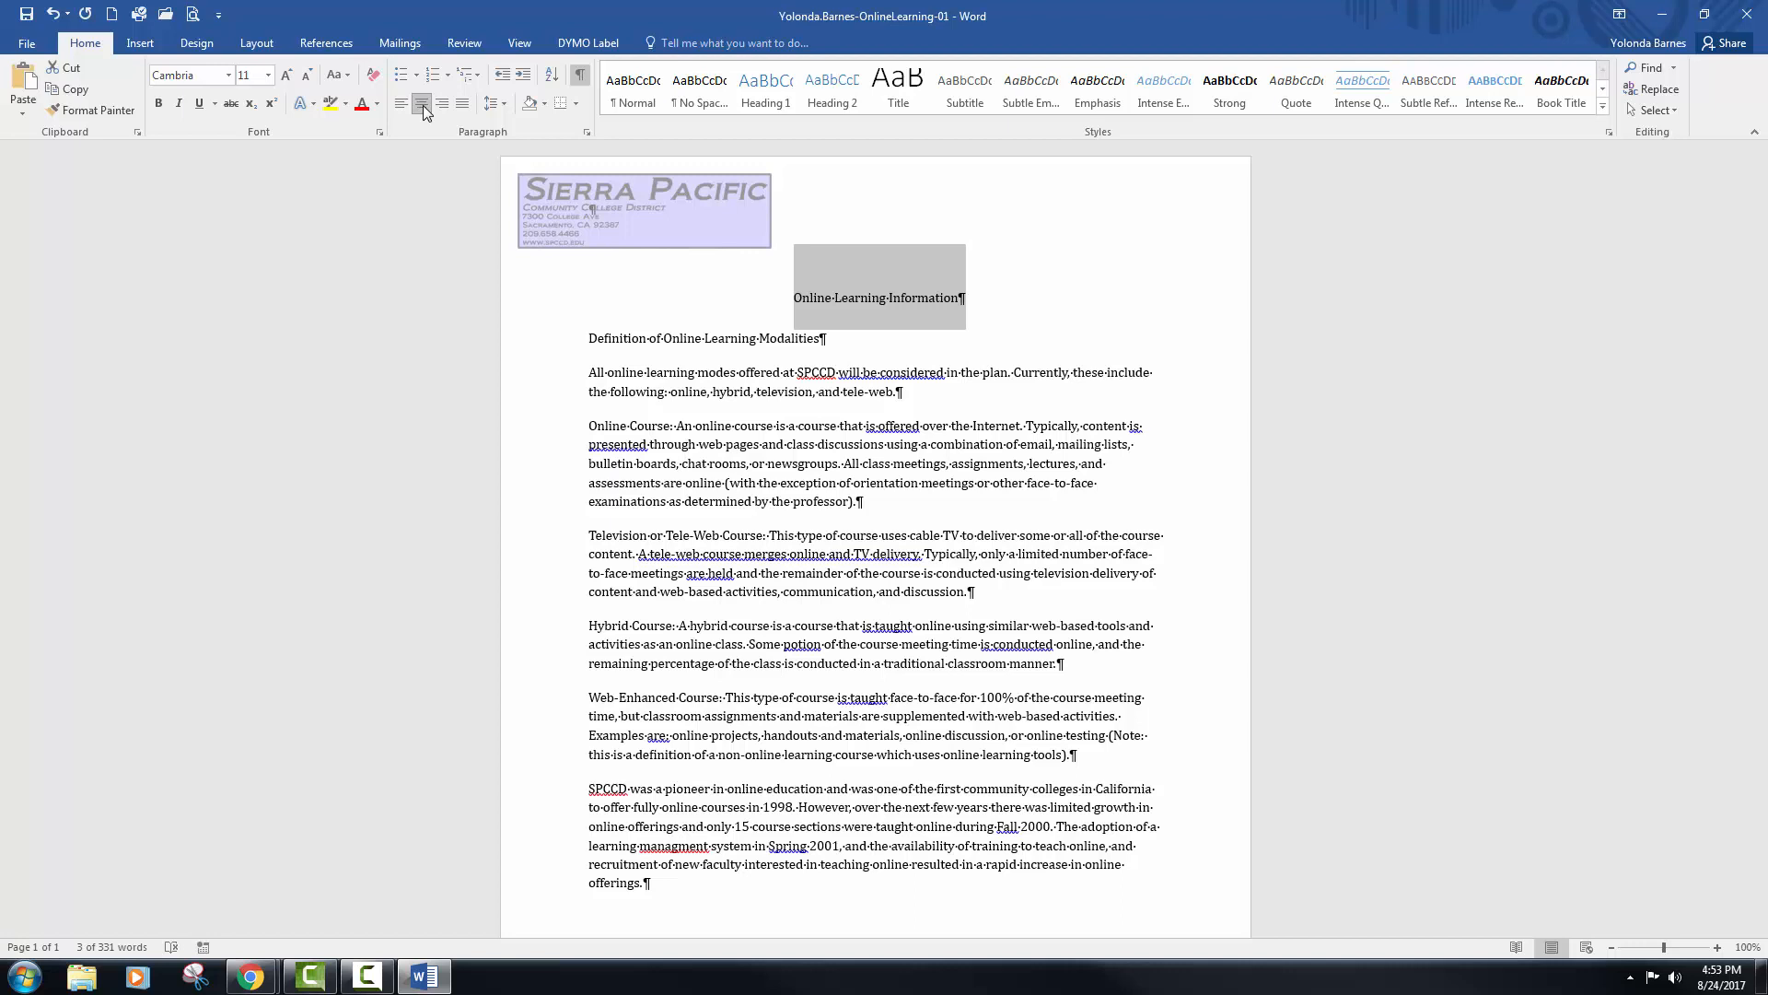
- Set the title's font style to Bold and its size to 24 pt in the Font settings
click(381, 131)
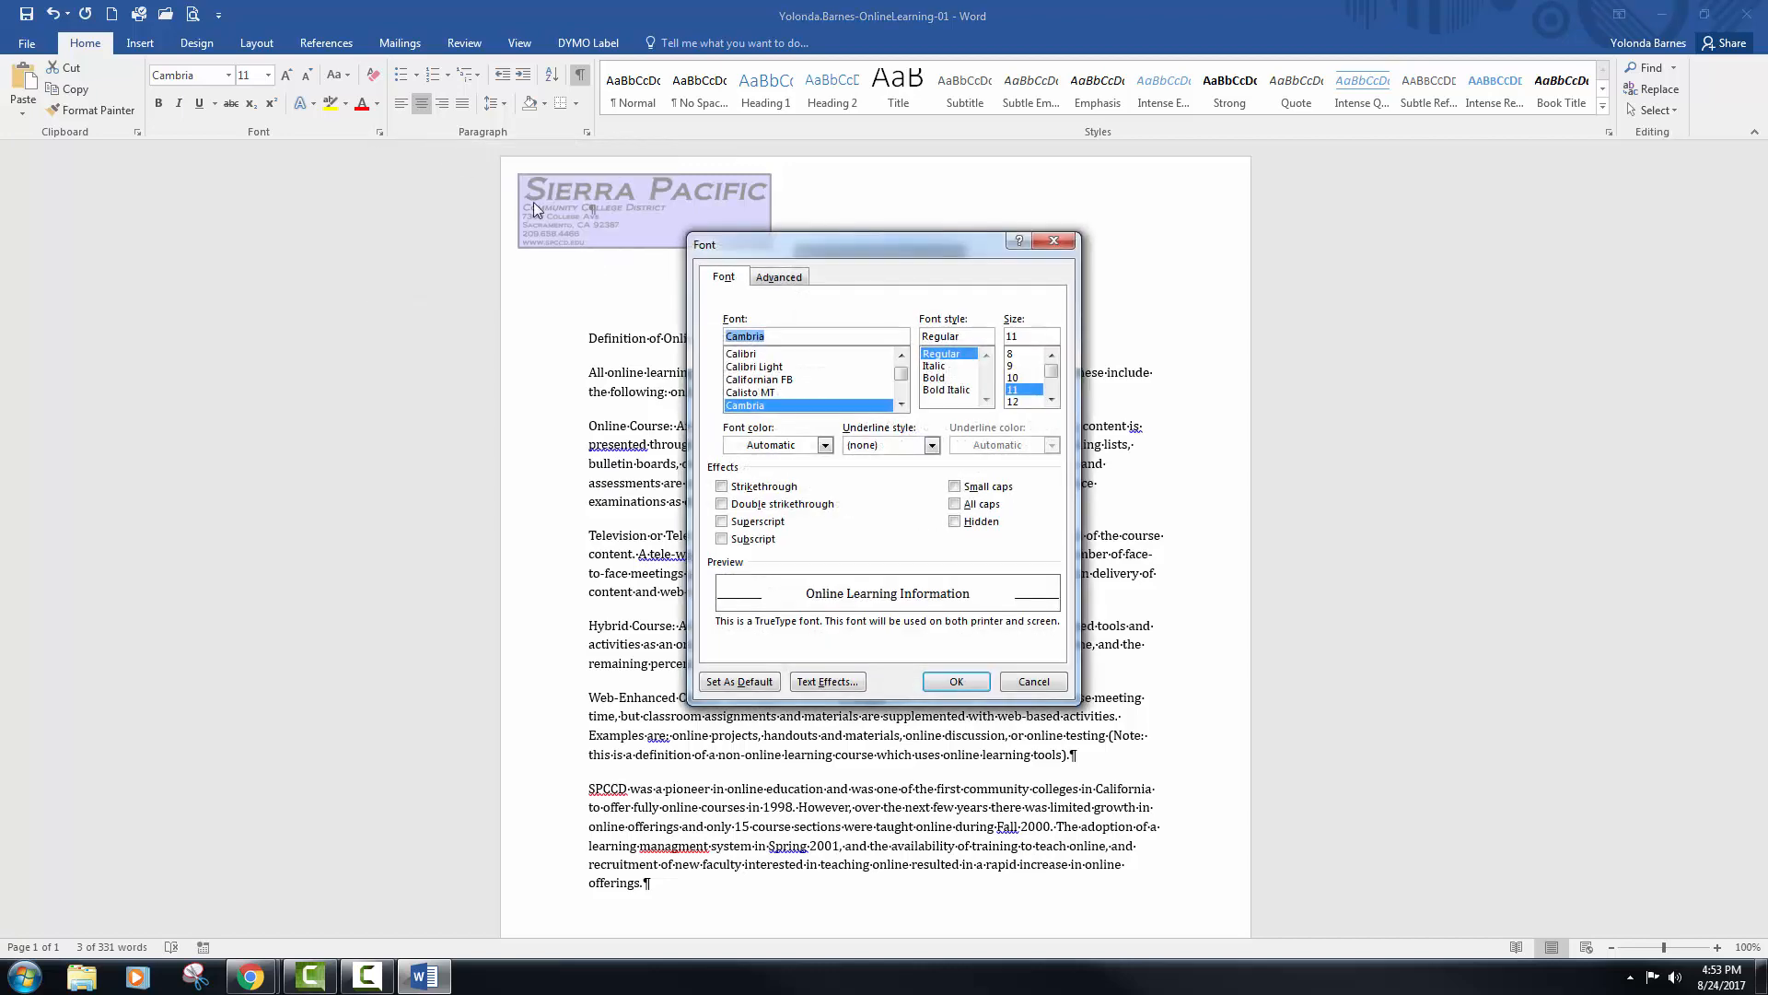
click(943, 378)
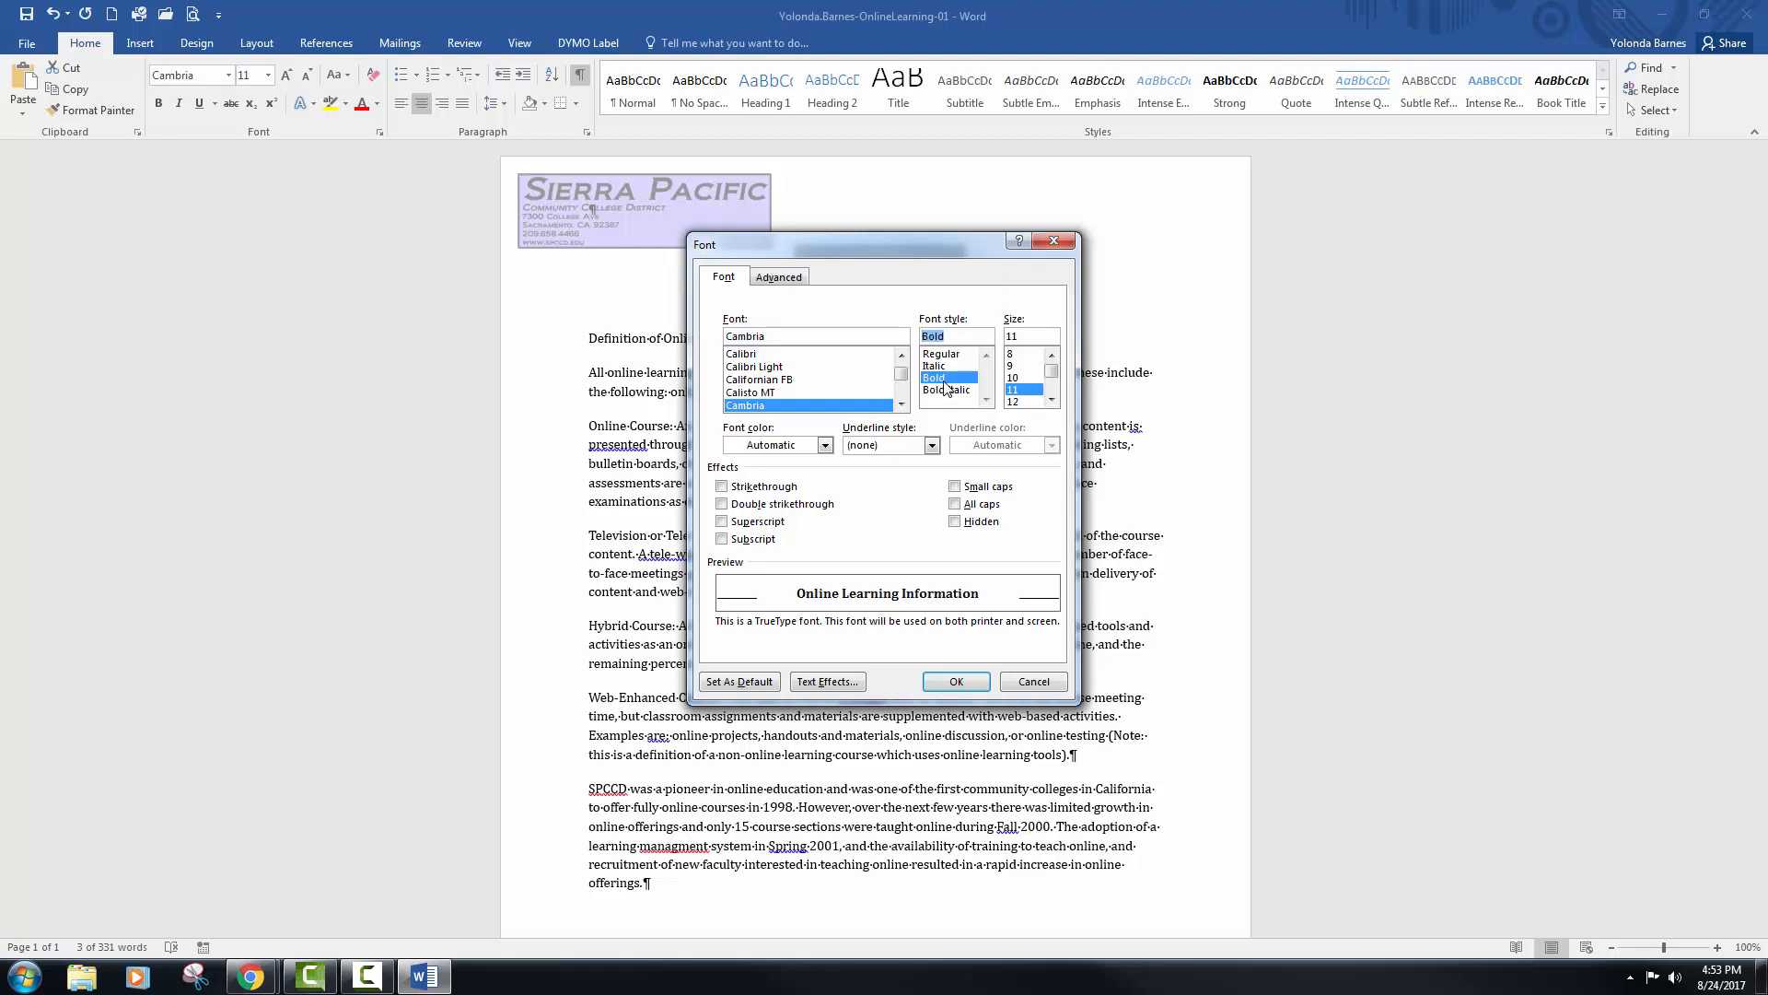
click(1051, 398)
click(1051, 398)
click(1051, 398)
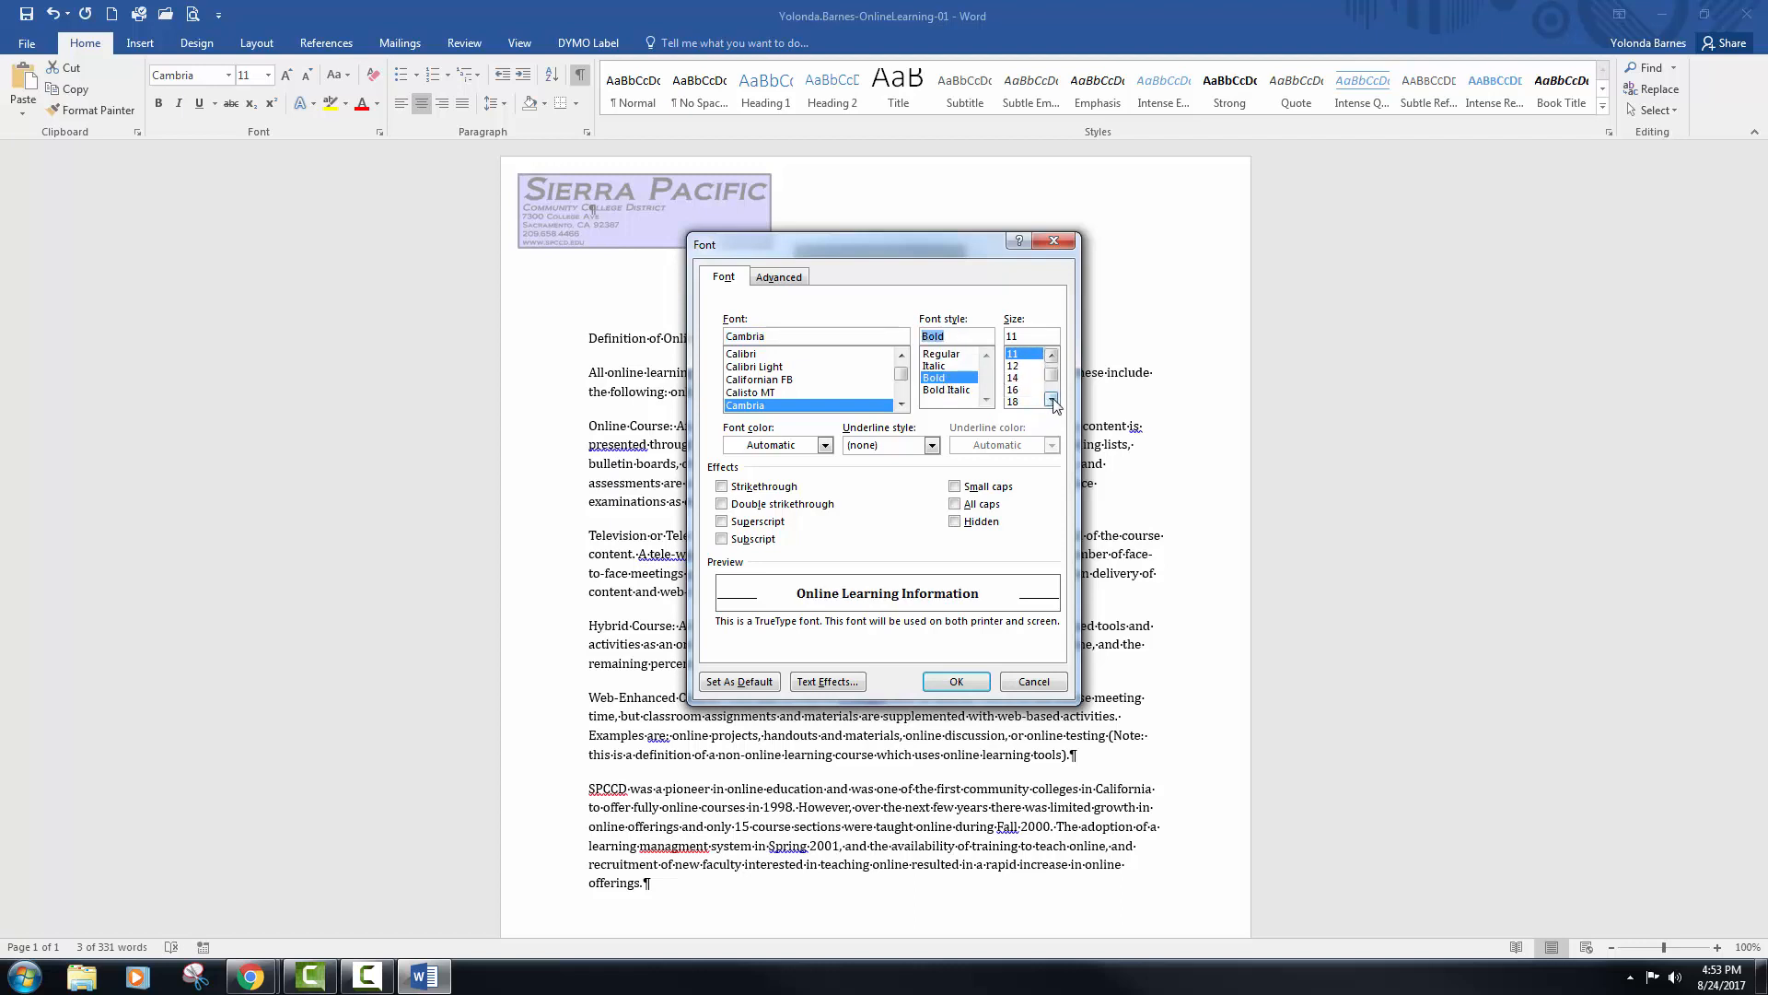
click(1051, 397)
click(1051, 398)
click(1051, 398)
click(1016, 402)
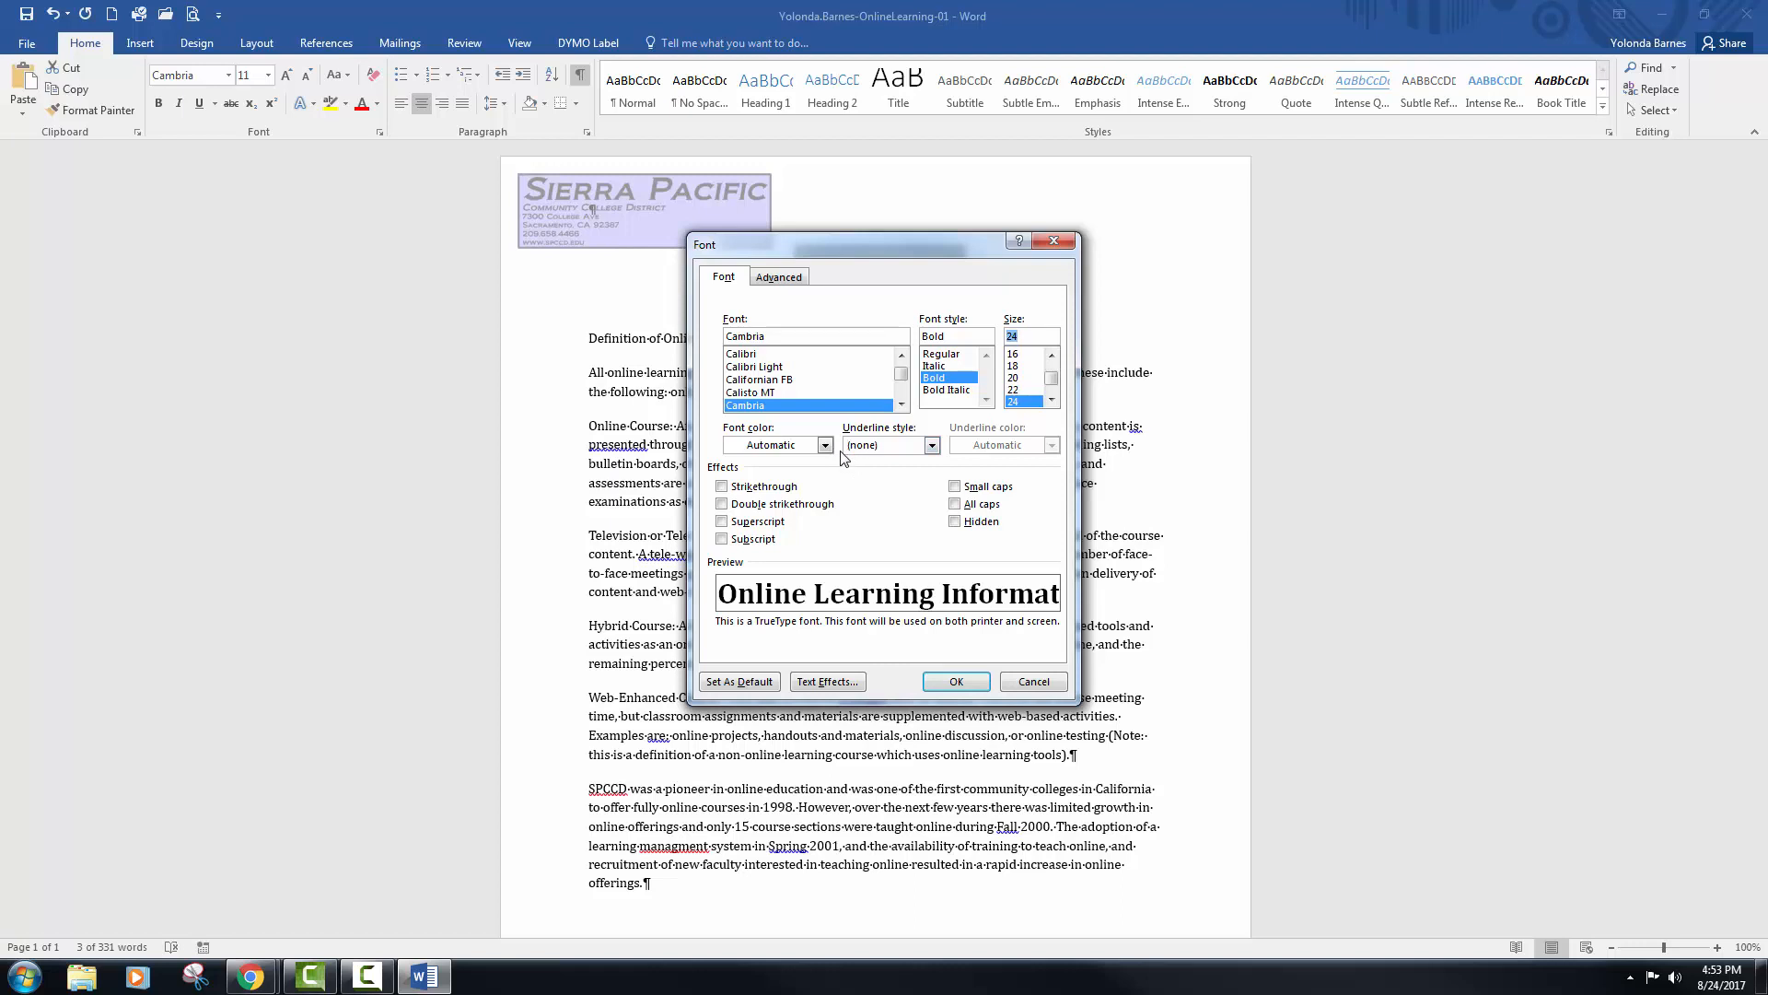
- Apply the Small caps effect and the dark blue-gray theme color to the title text
click(955, 489)
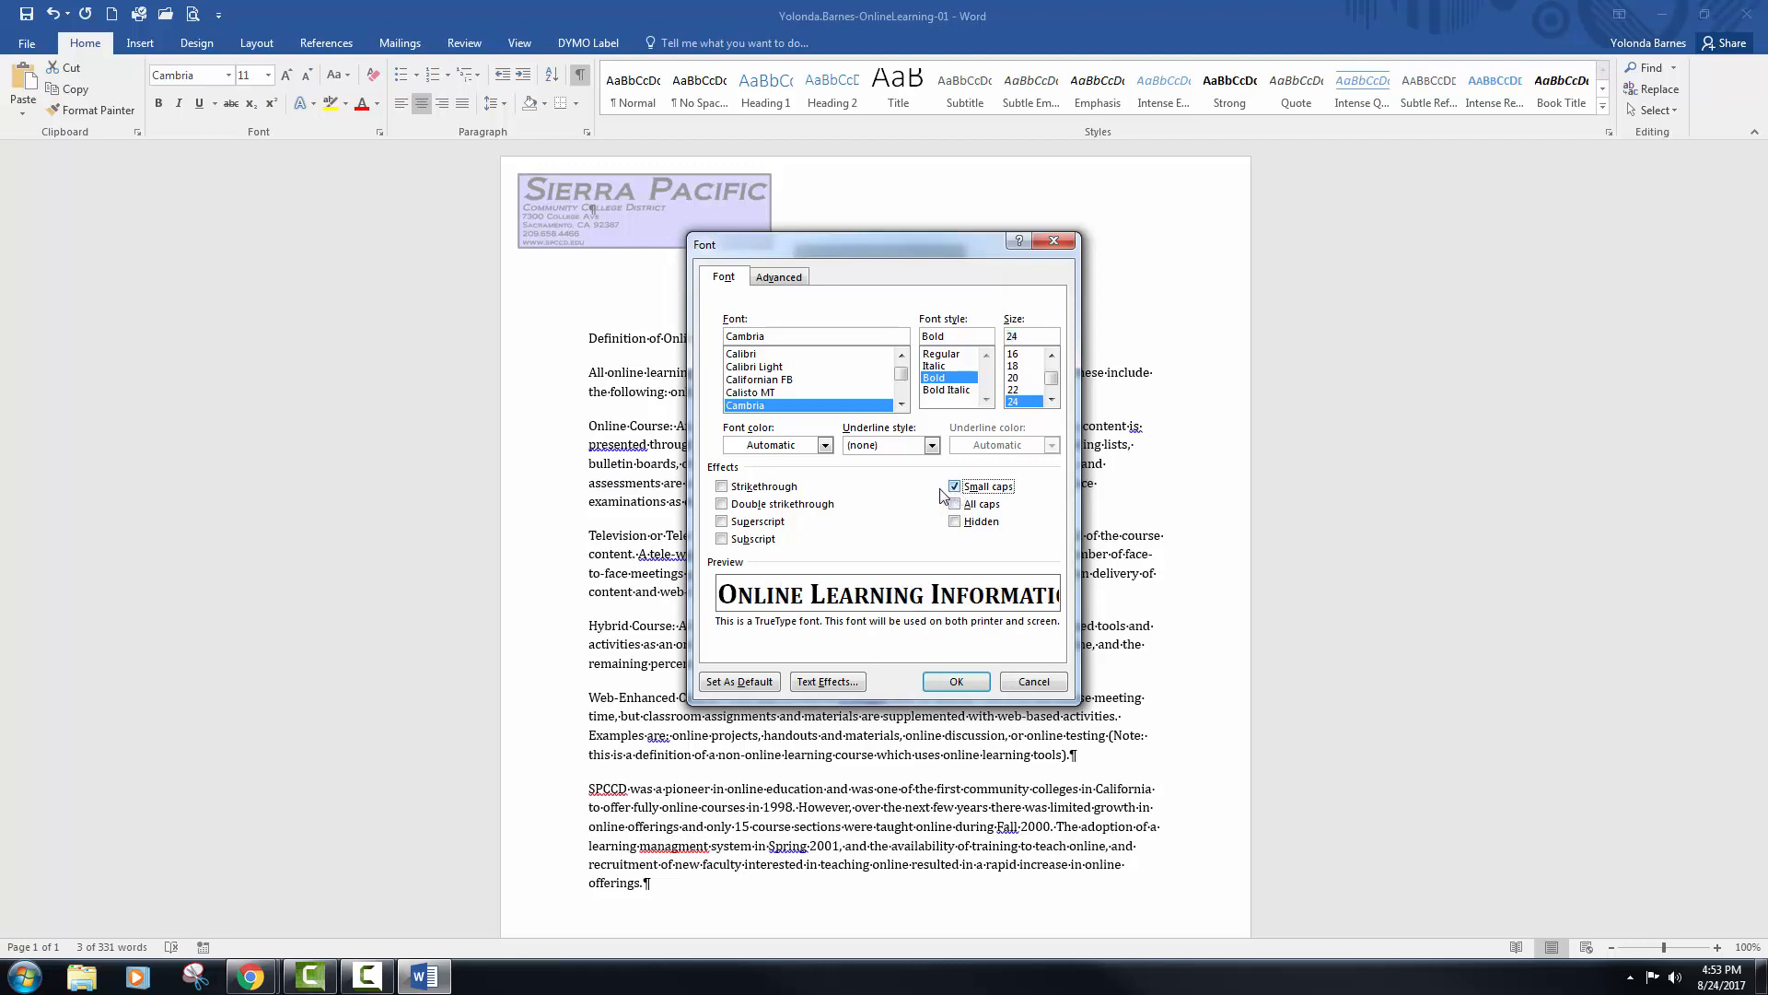
click(825, 446)
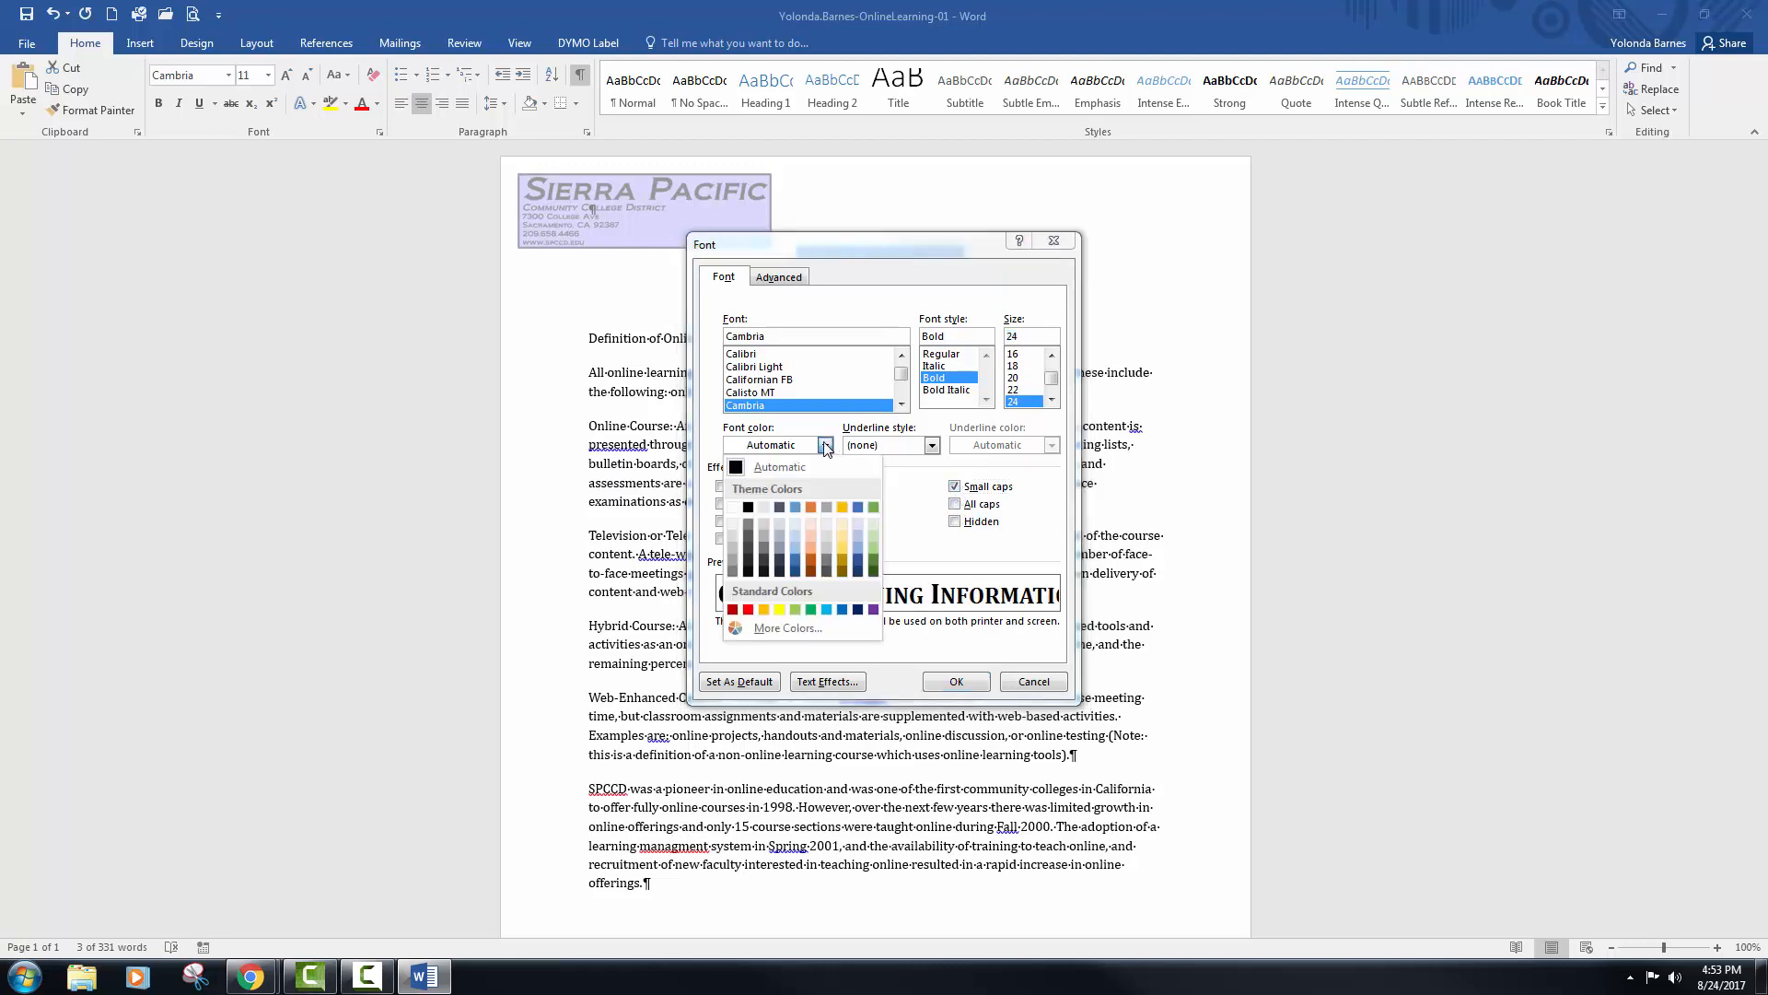
click(781, 507)
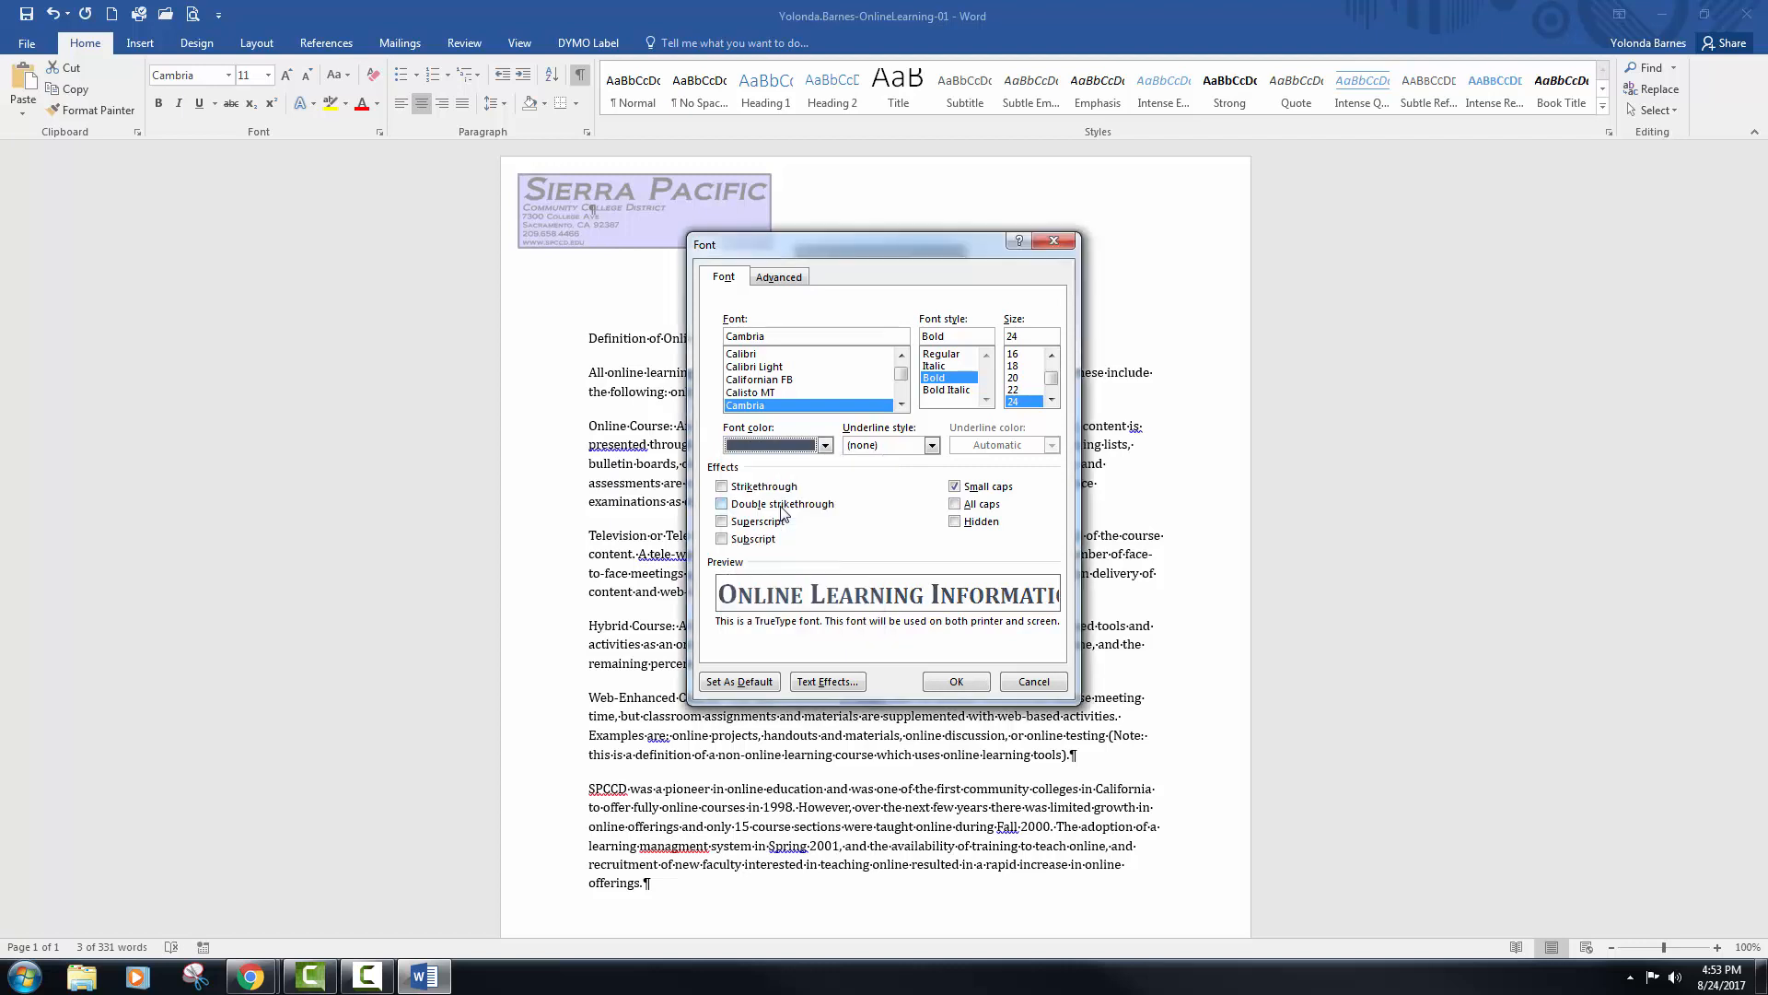
- Expand the title's character spacing by 1.2 pt and apply the font settings
click(790, 278)
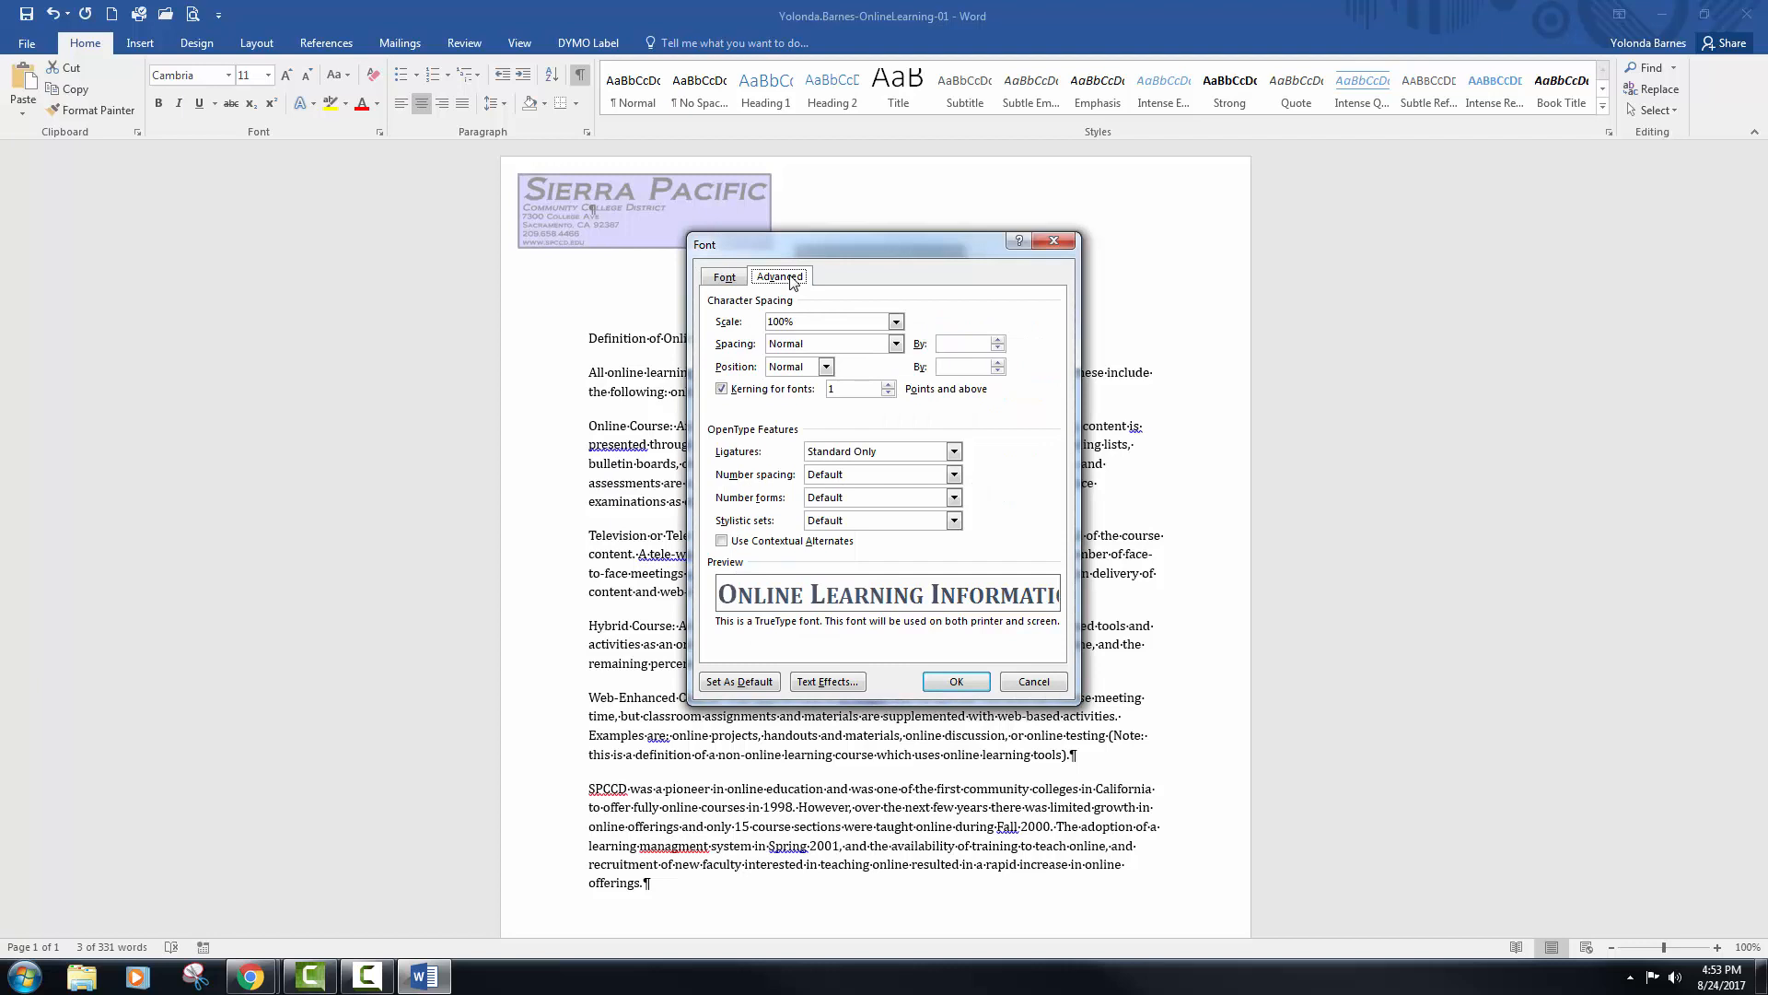
click(896, 345)
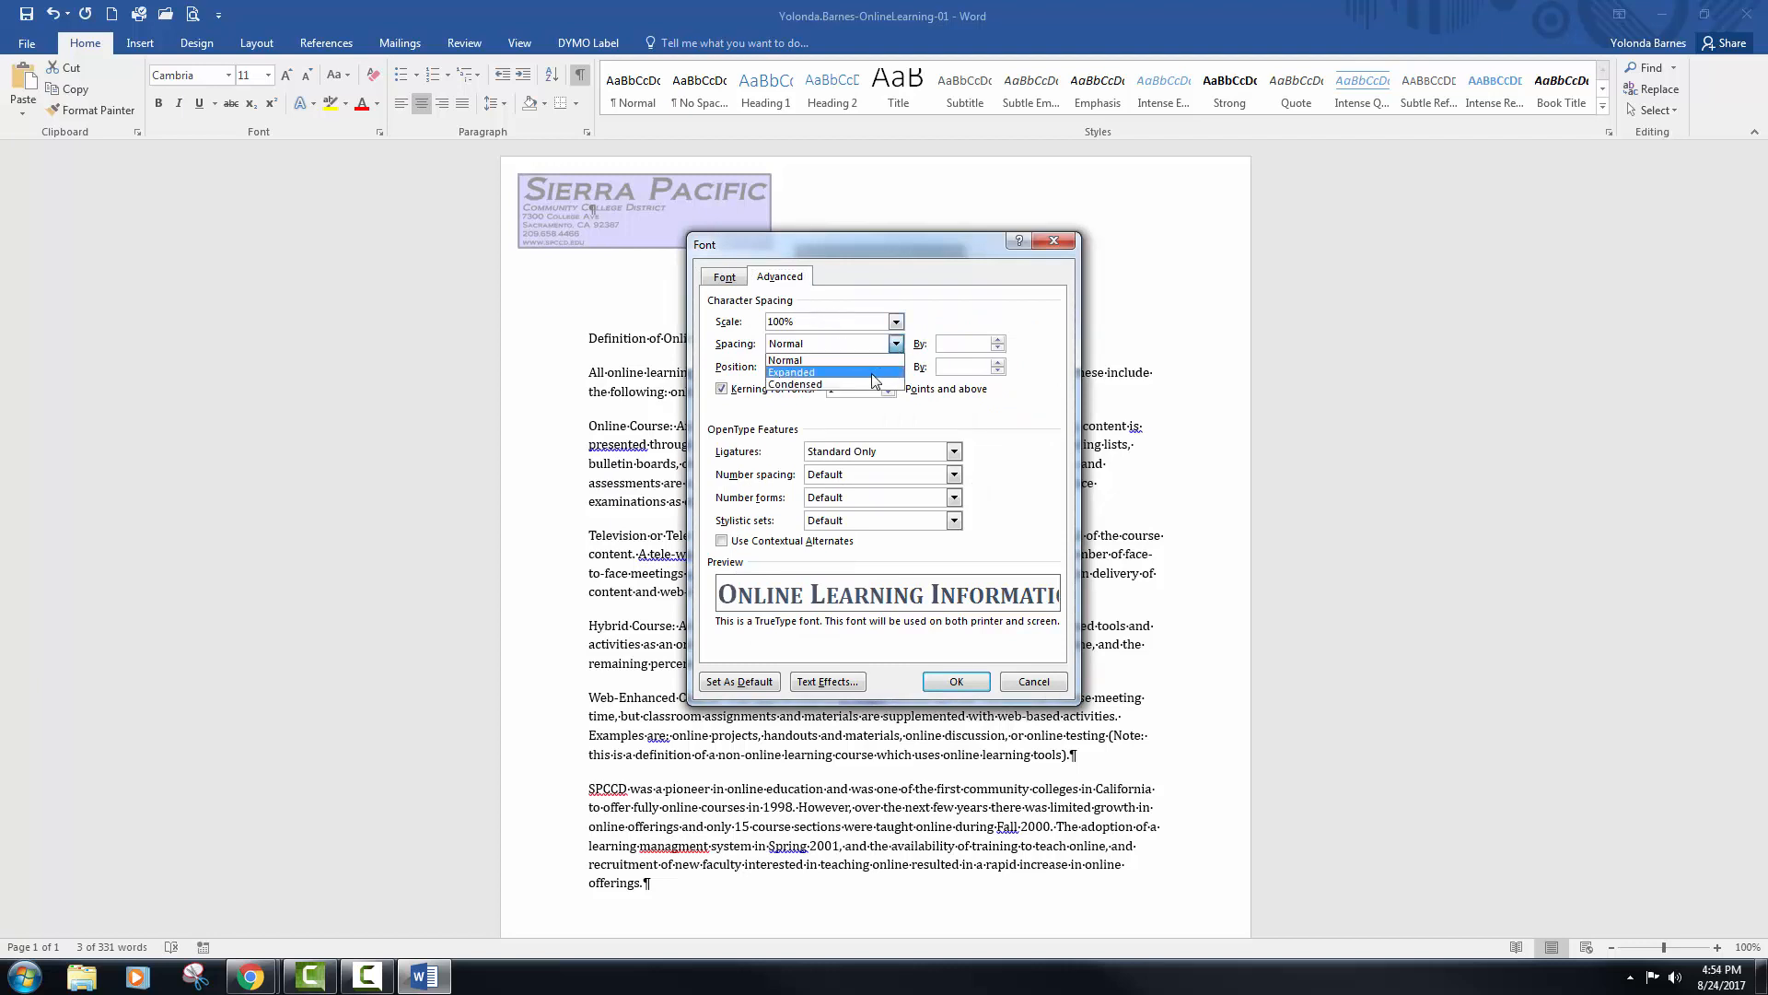
click(874, 373)
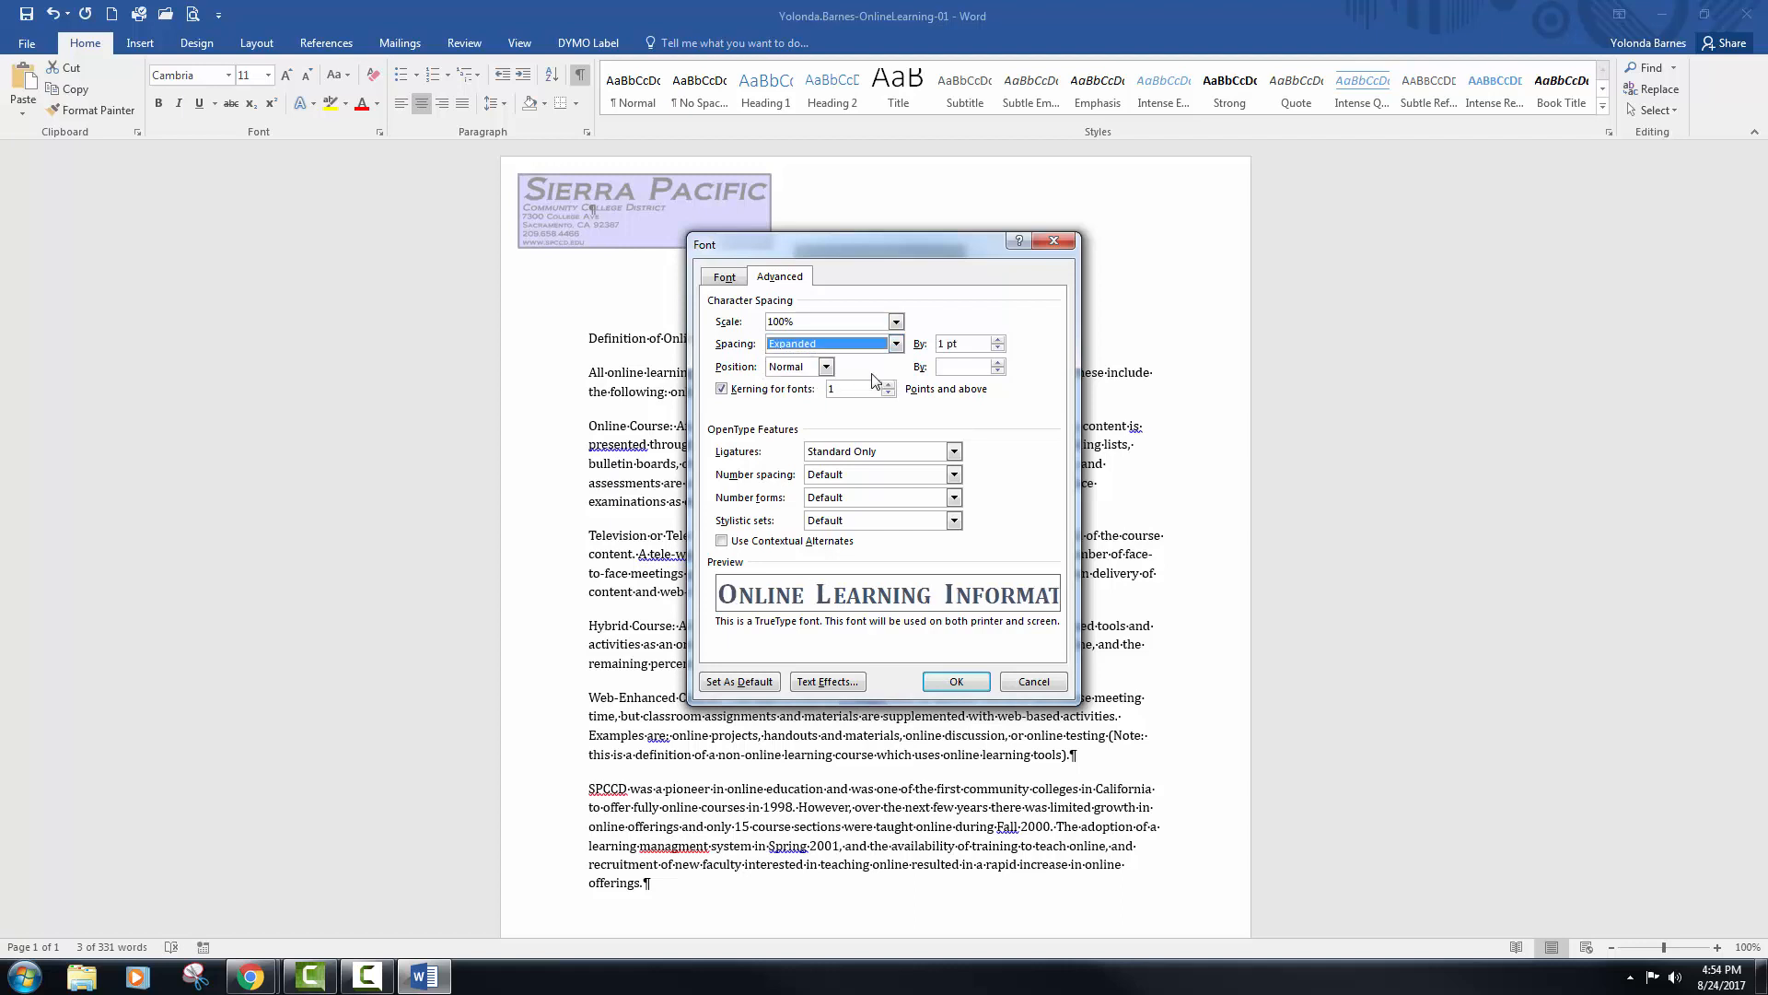
drag(965, 343, 910, 347)
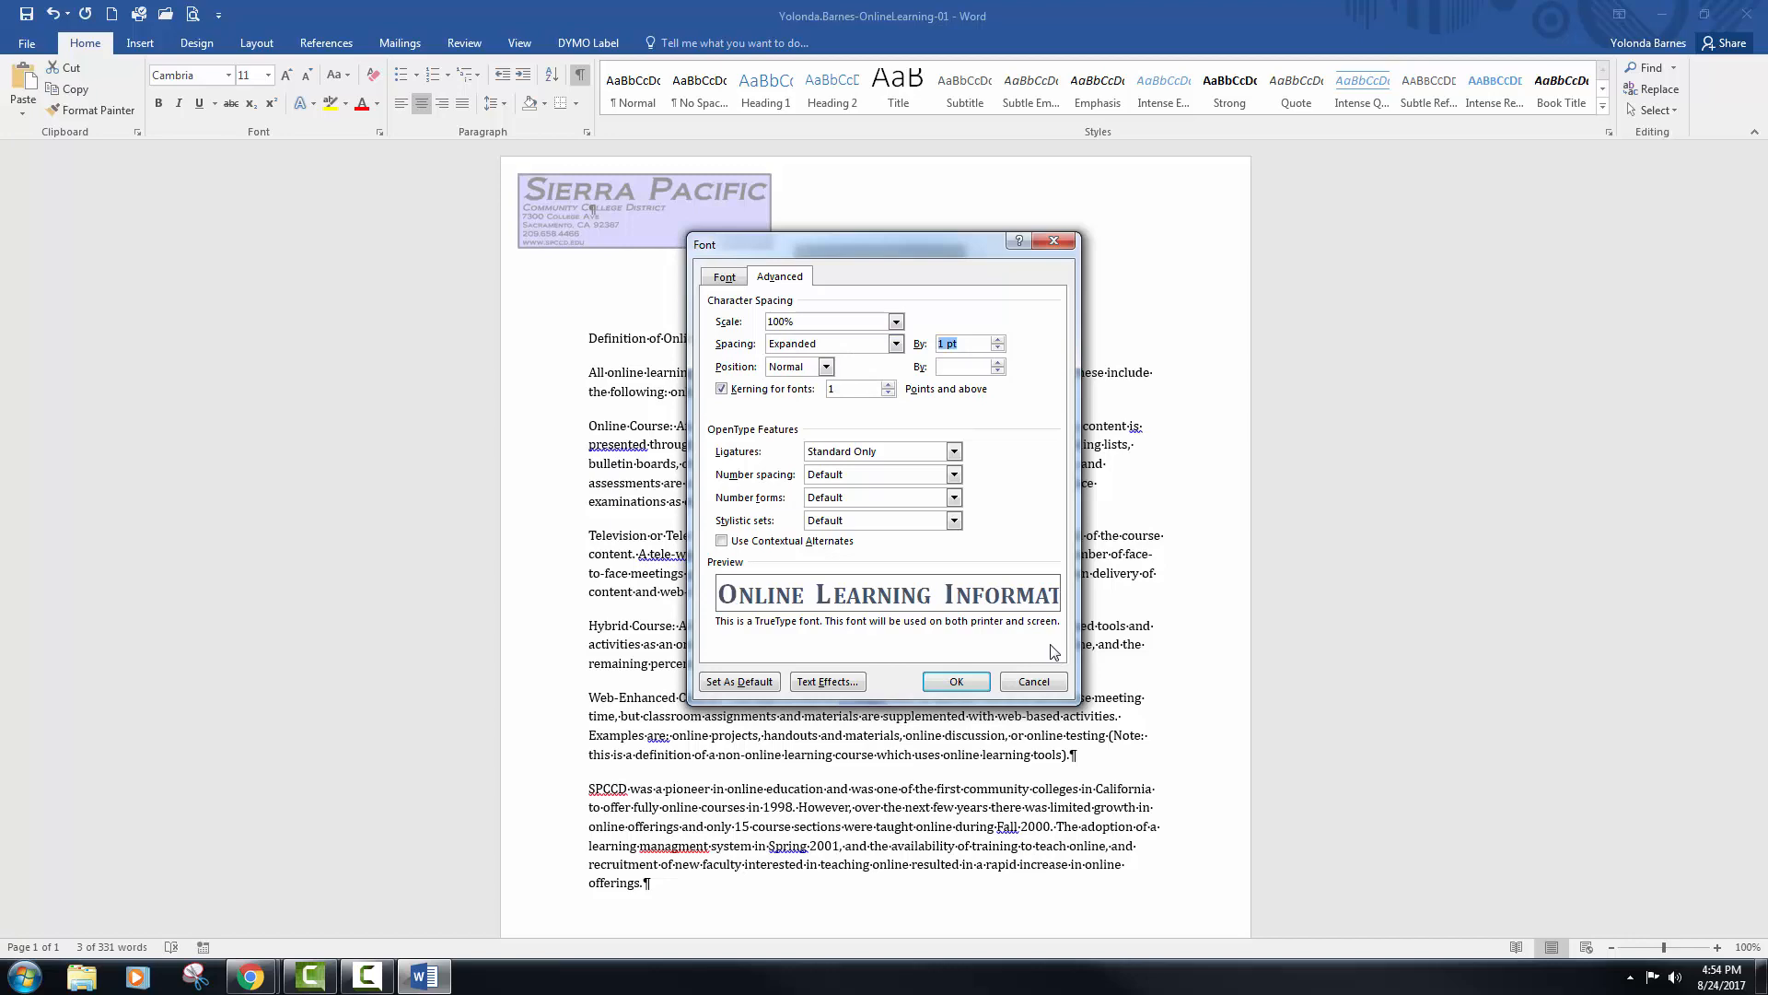
text(1.2)
click(949, 684)
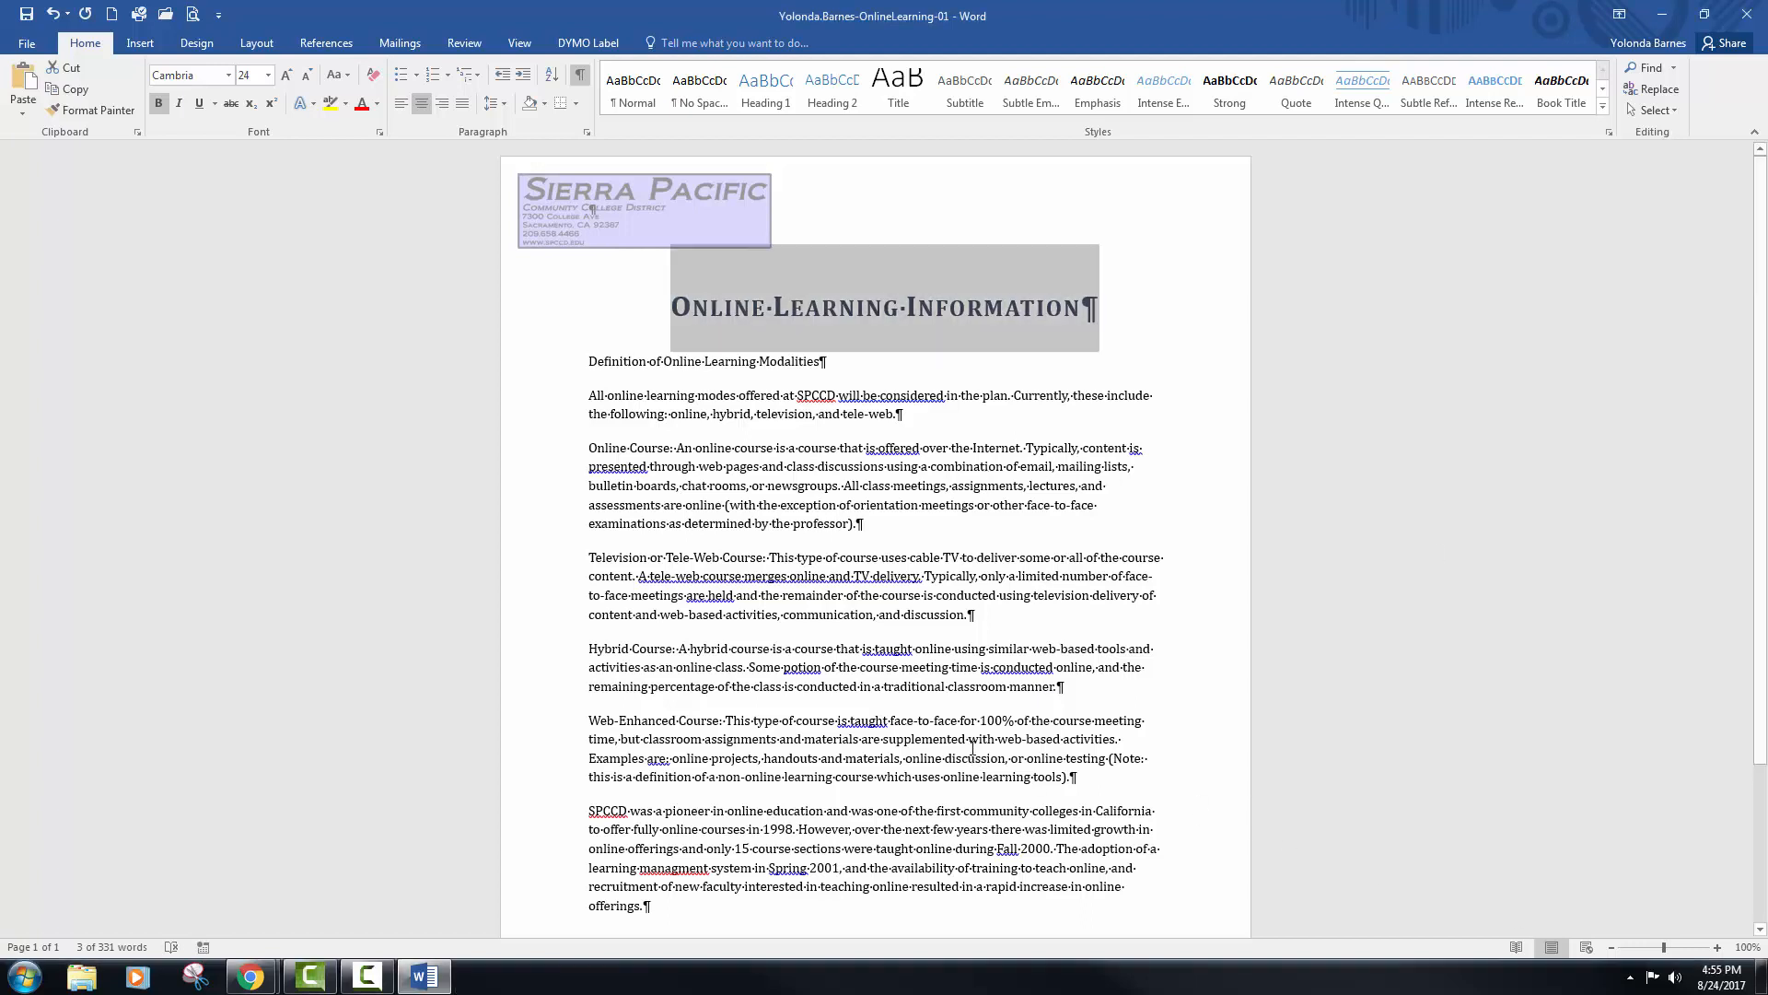
- Move the last paragraph, beginning "SPCCD was a pioneer", to directly above the line "Definition of Online Learning Modalities"
scroll(973, 748, down, 3)
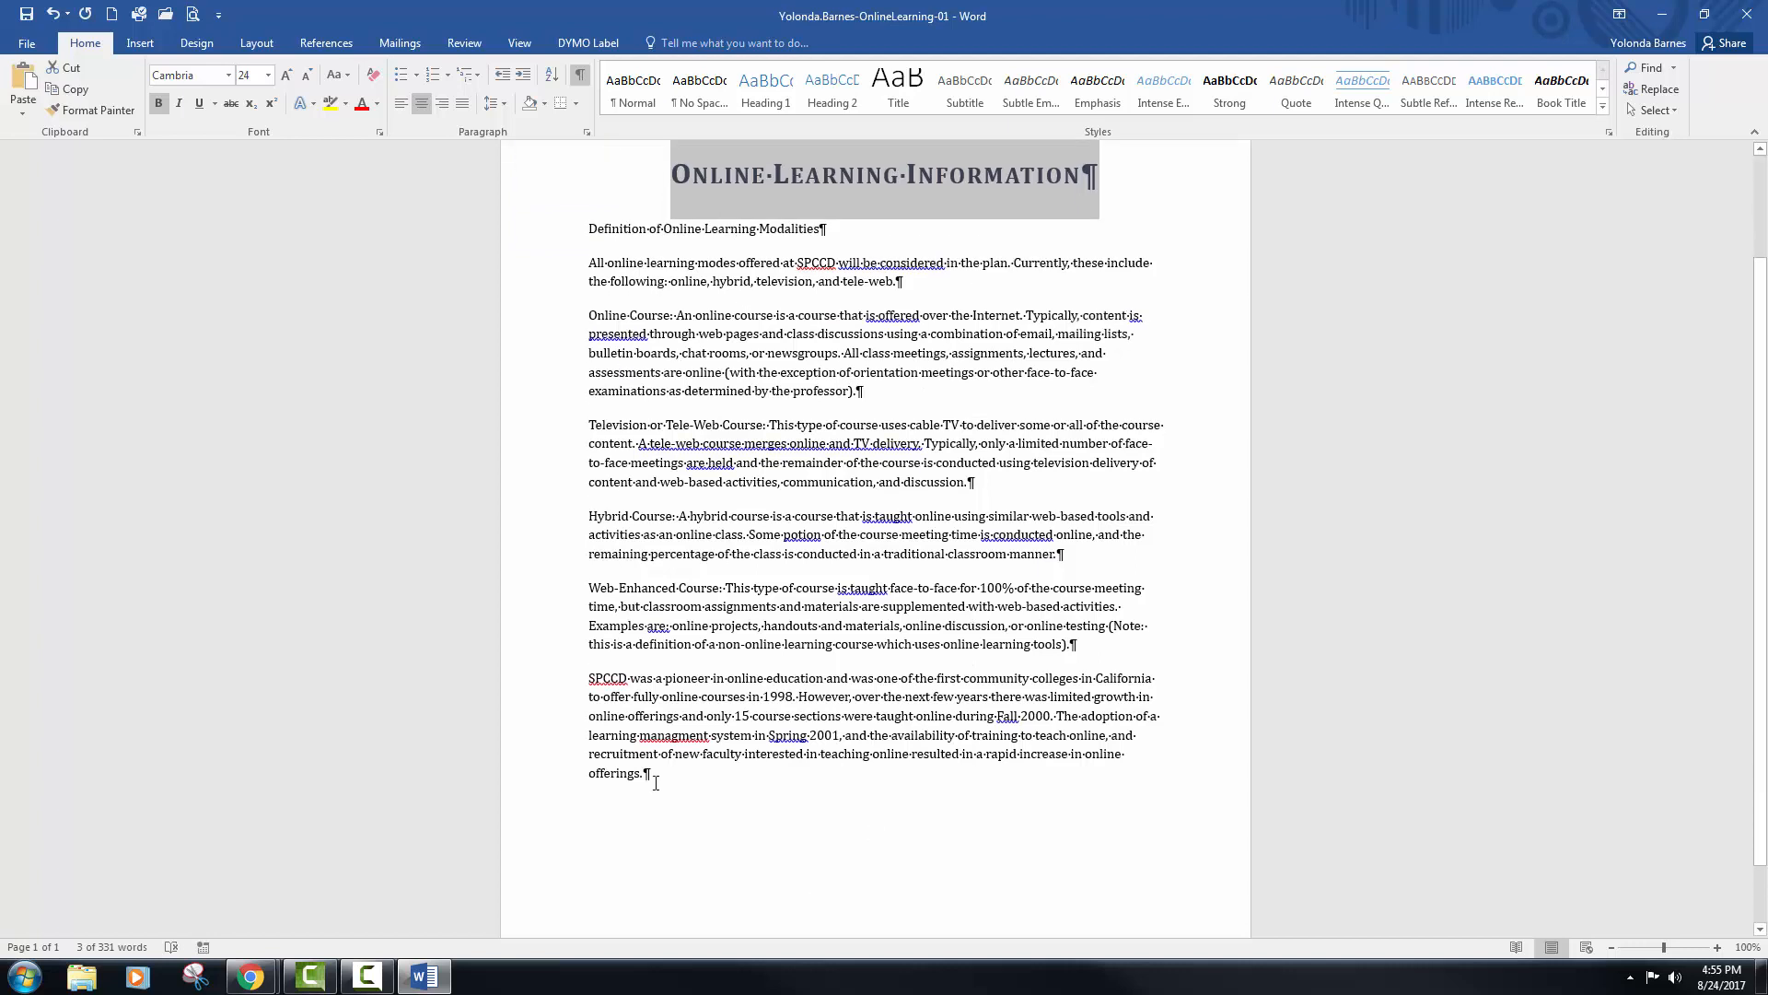
drag(582, 678, 697, 770)
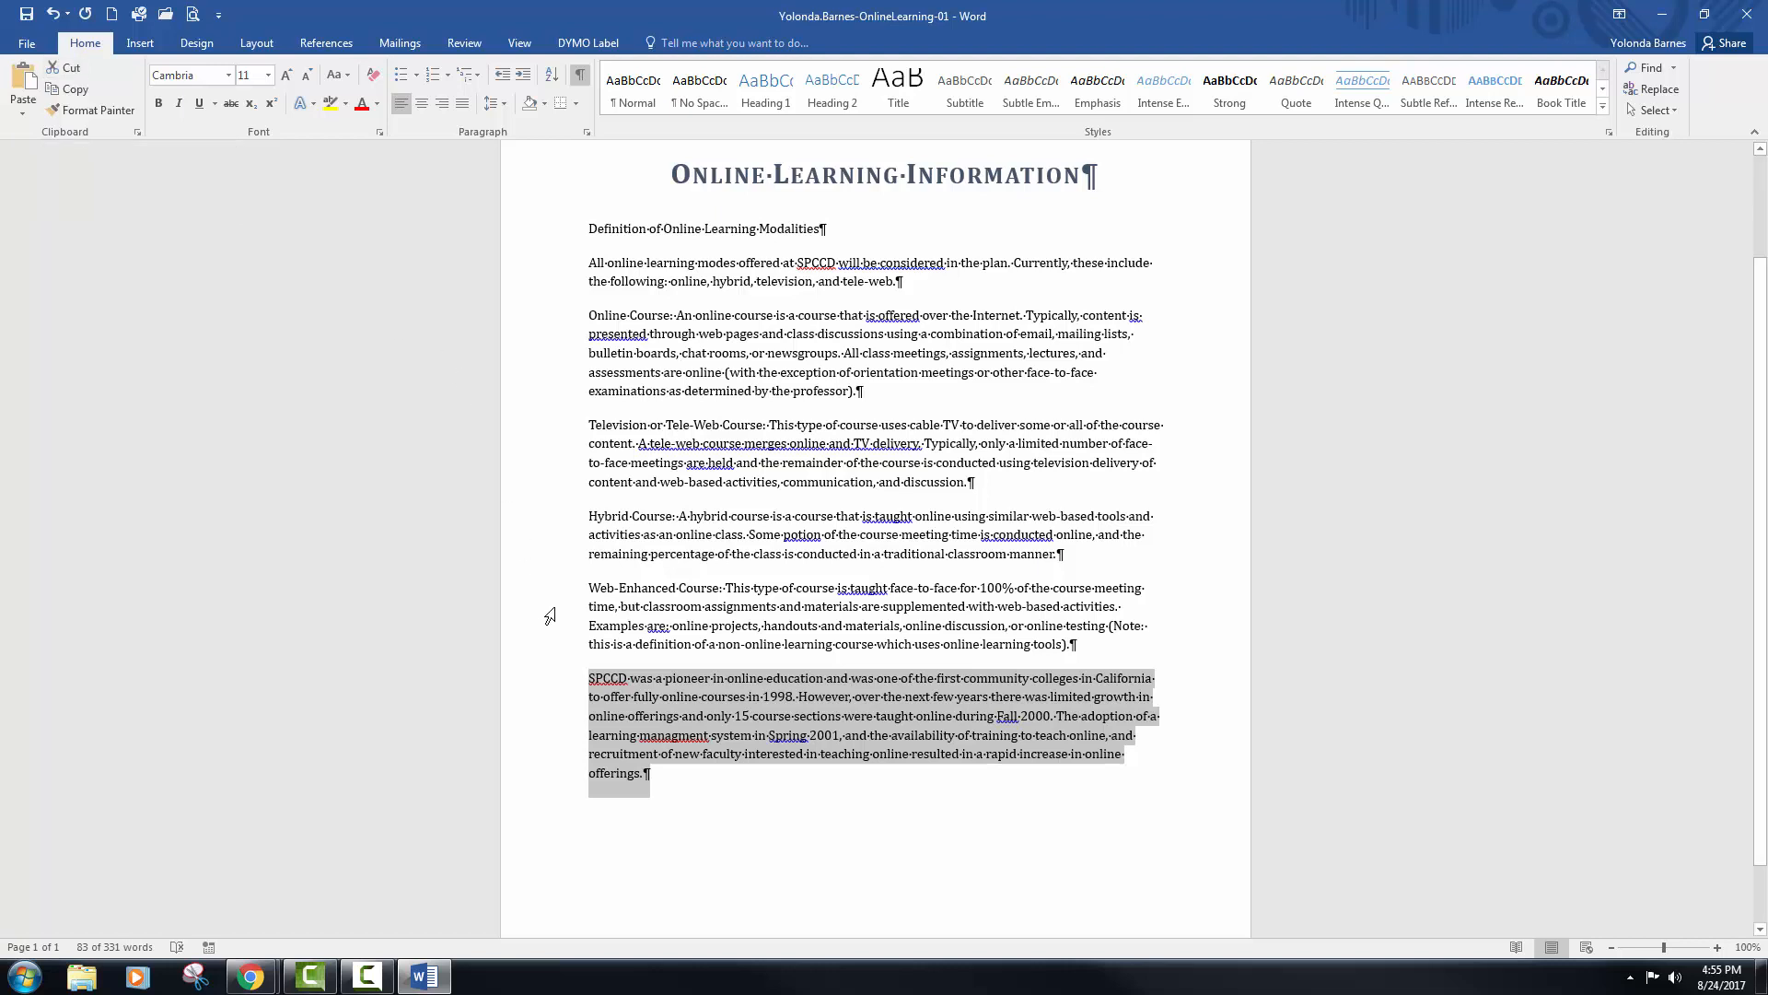
key(ctrl+x)
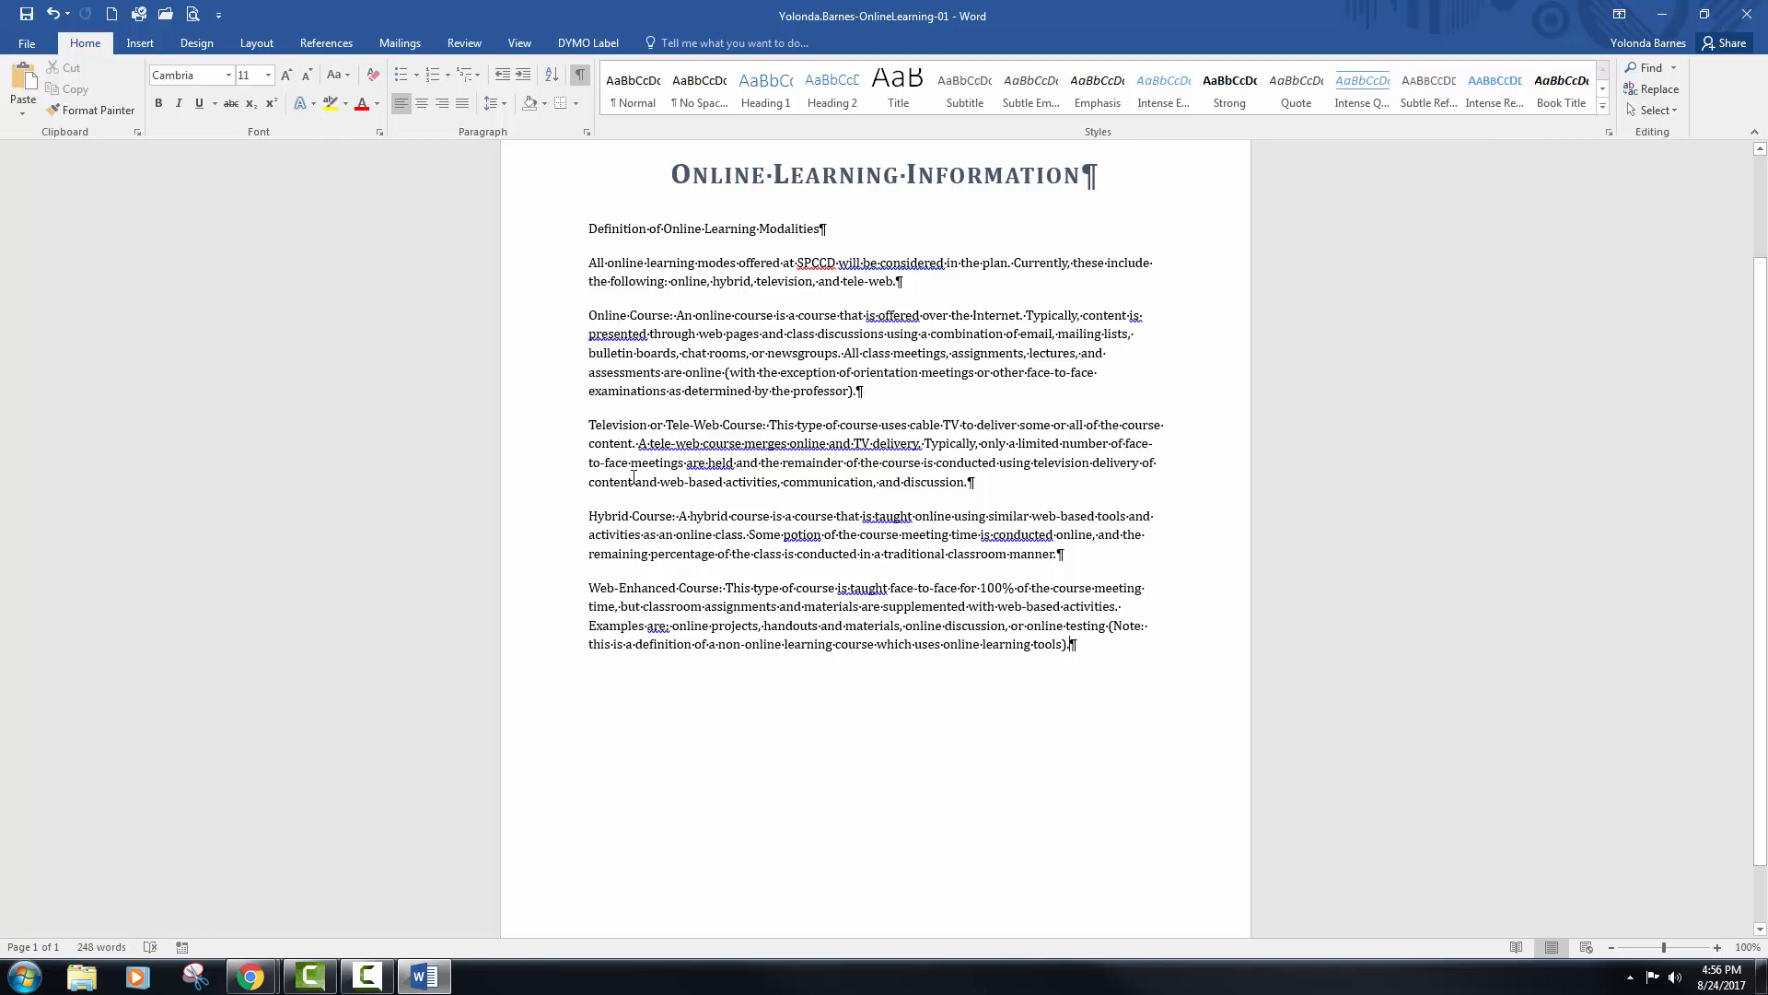
click(584, 228)
key(ctrl+v)
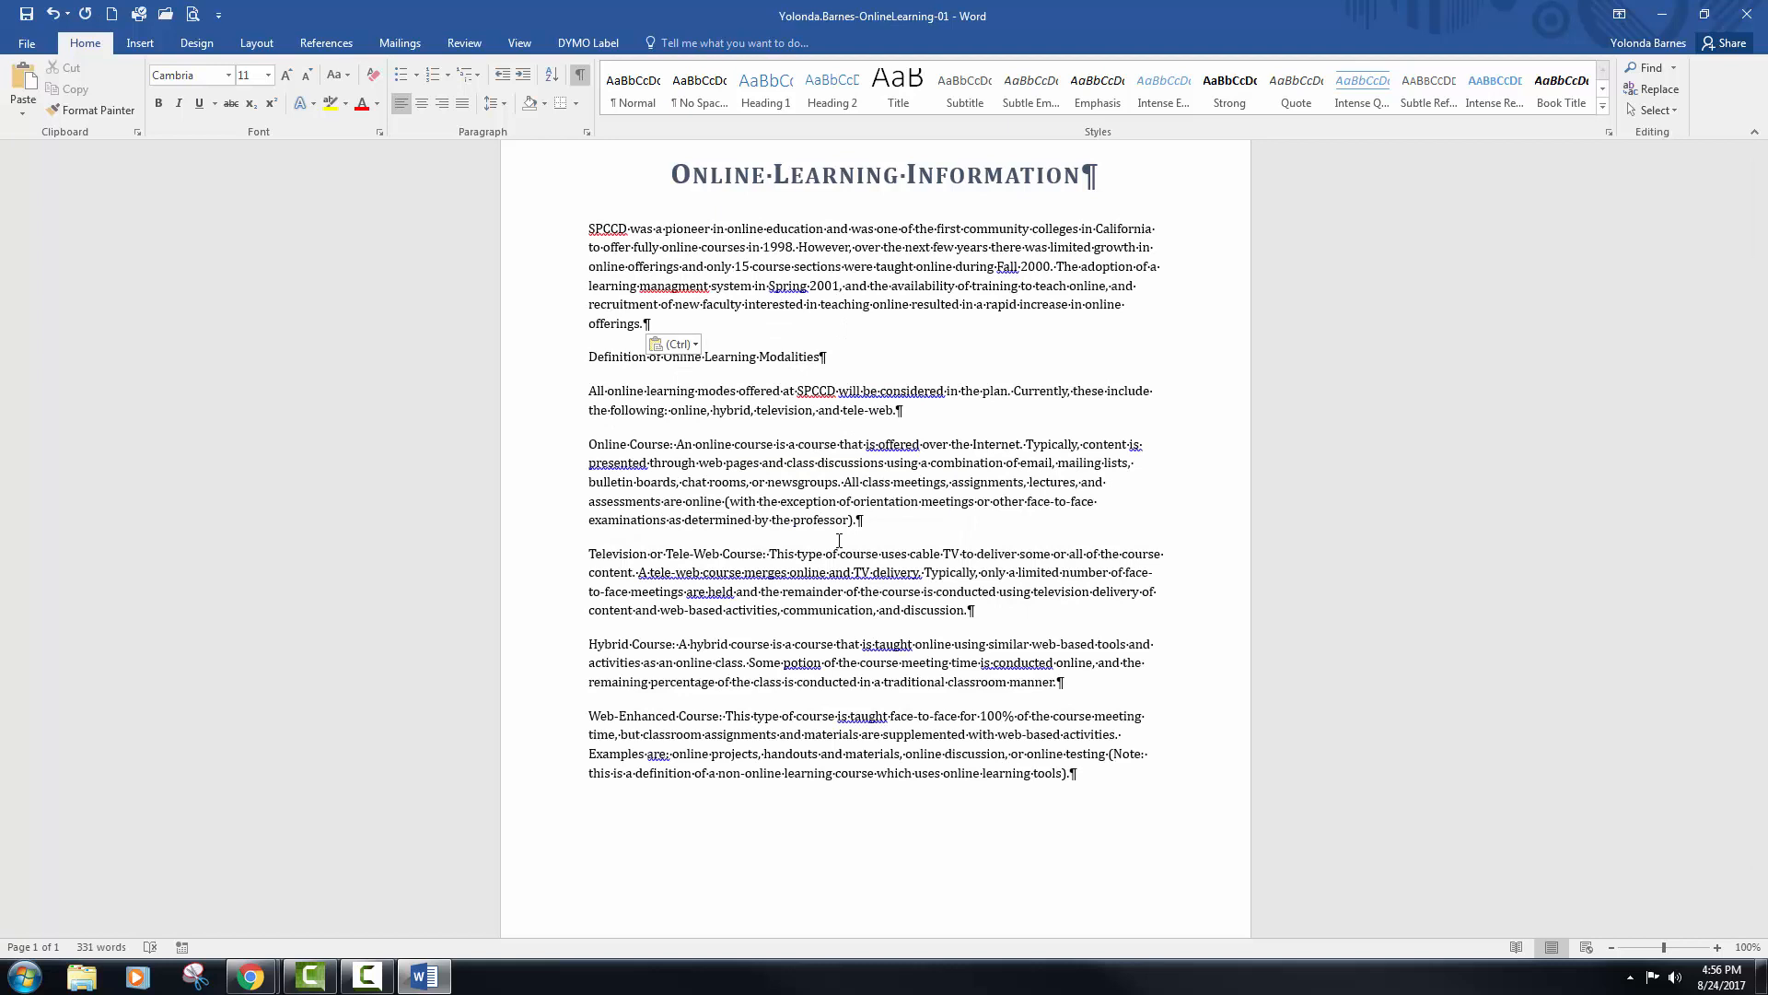
- Insert the line "Where are we now with Online Learning?" as its own paragraph above the one beginning "SPCCD was a pioneer"
click(590, 228)
text(Where are w)
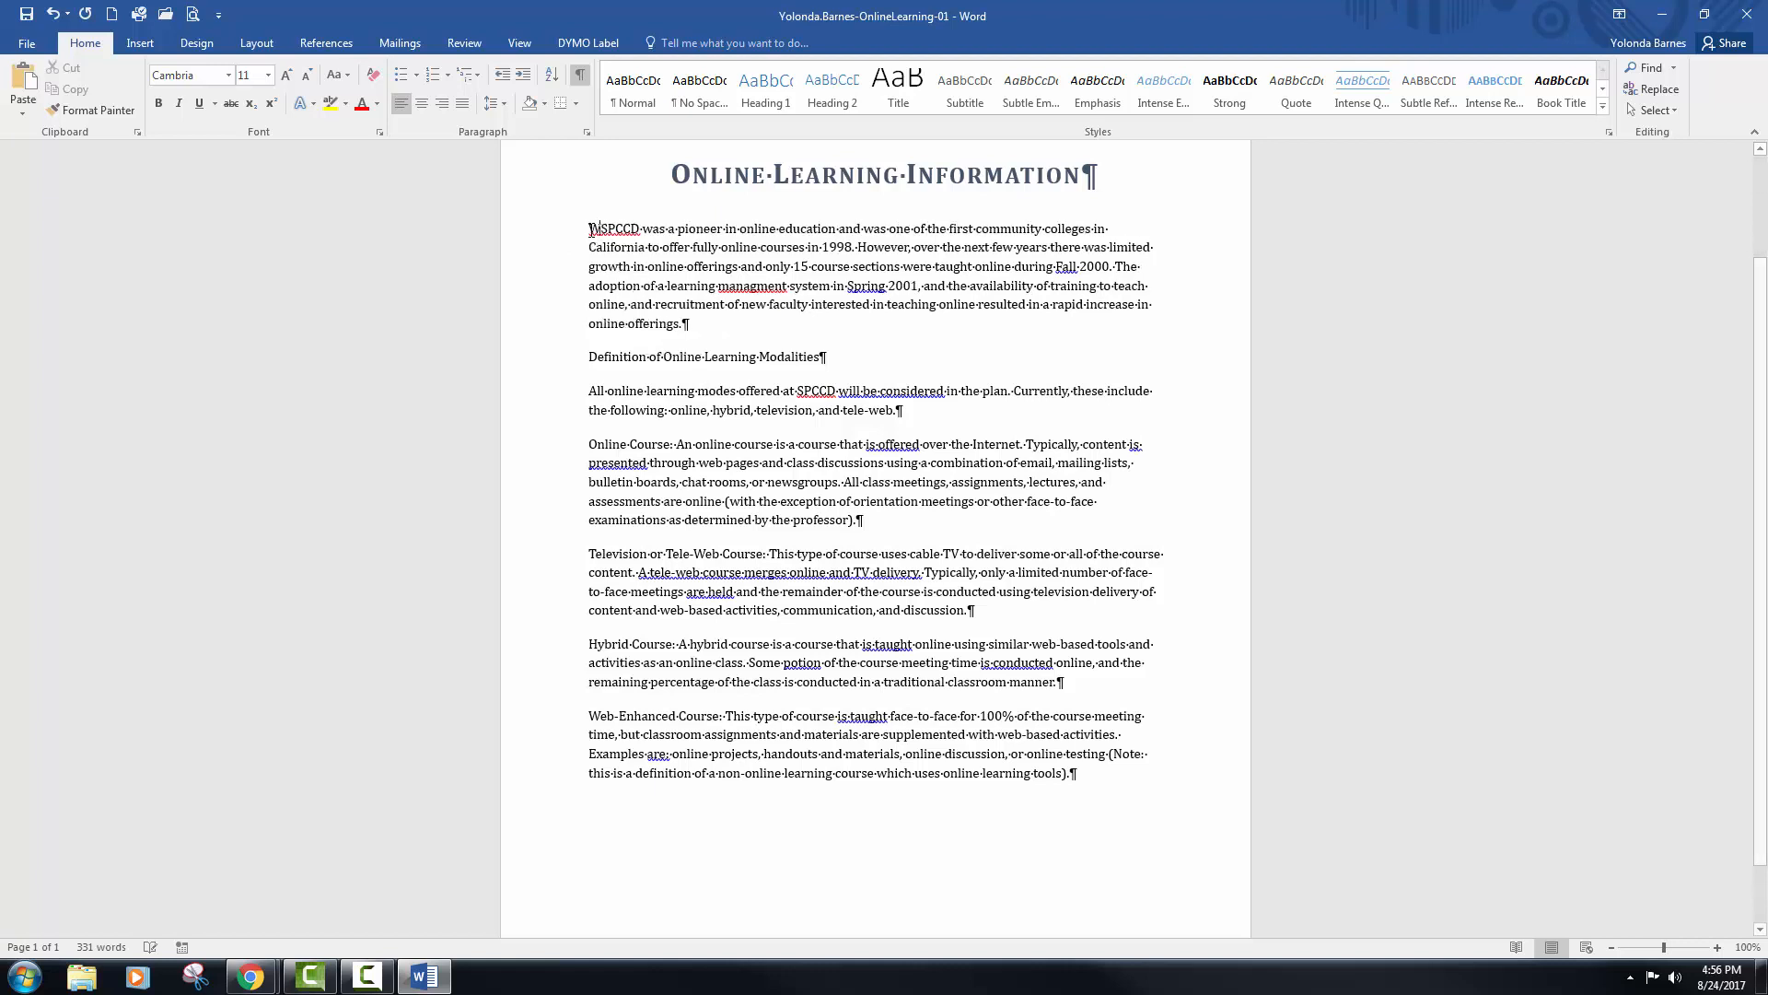
text(e now with Online)
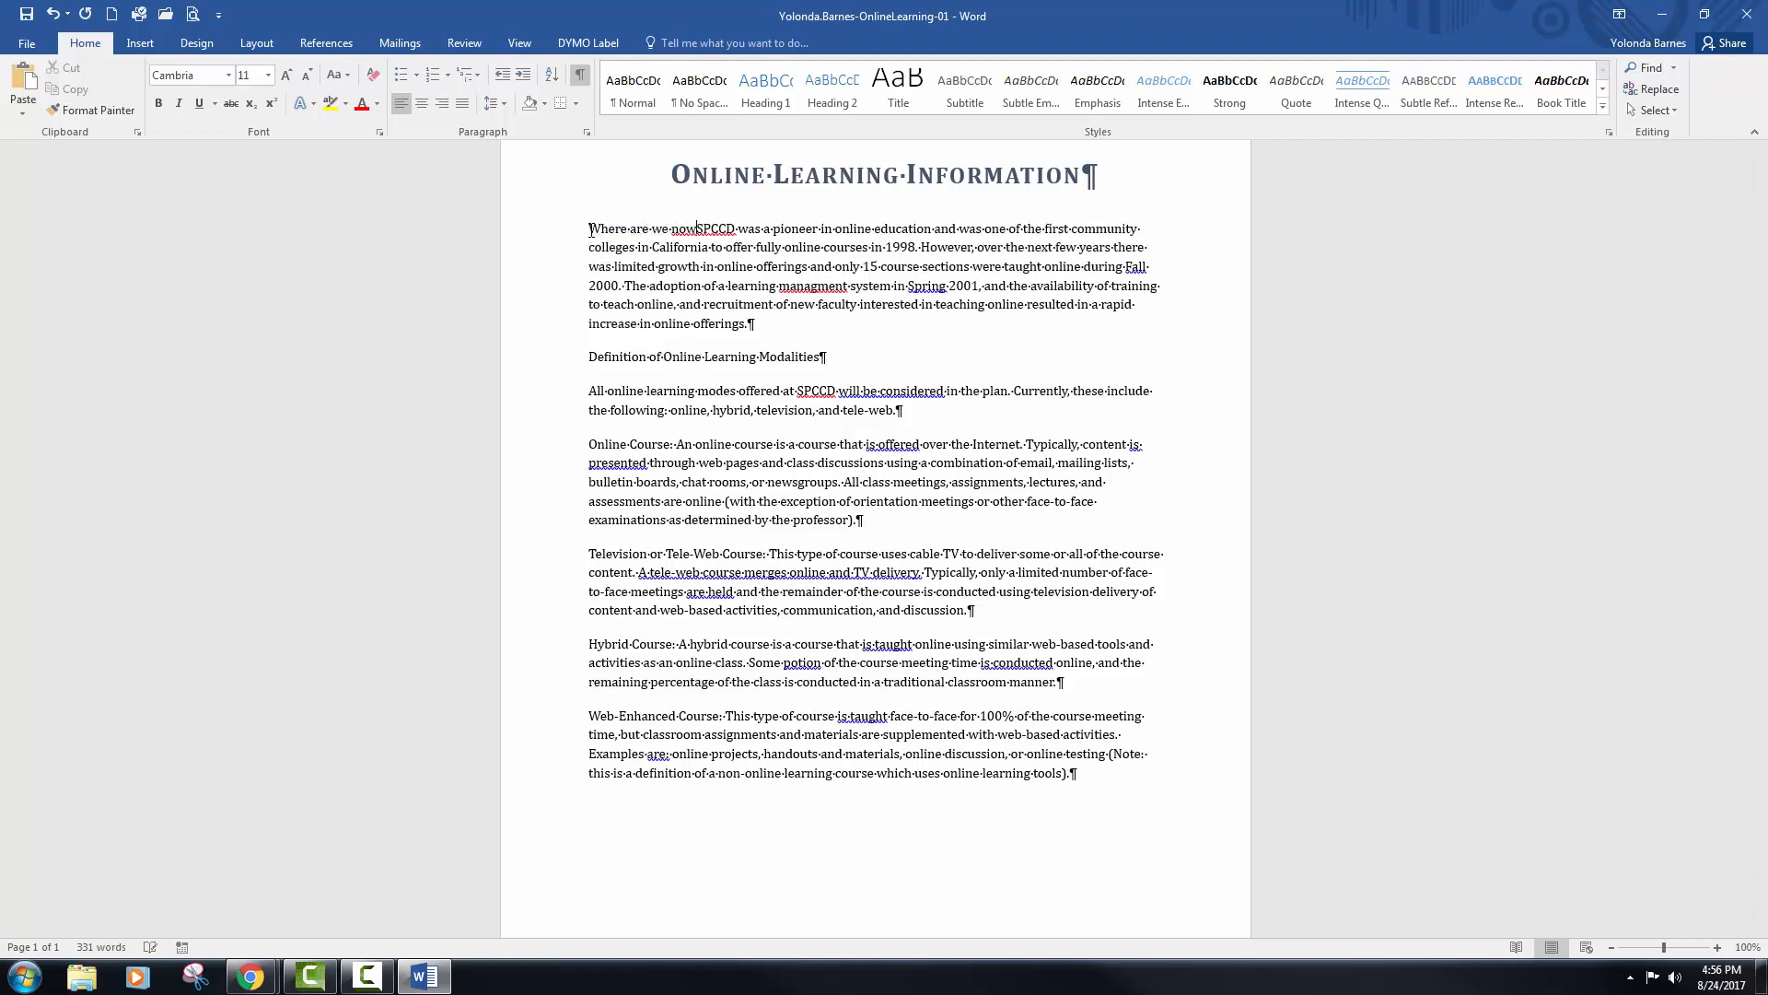
text( Learning?)
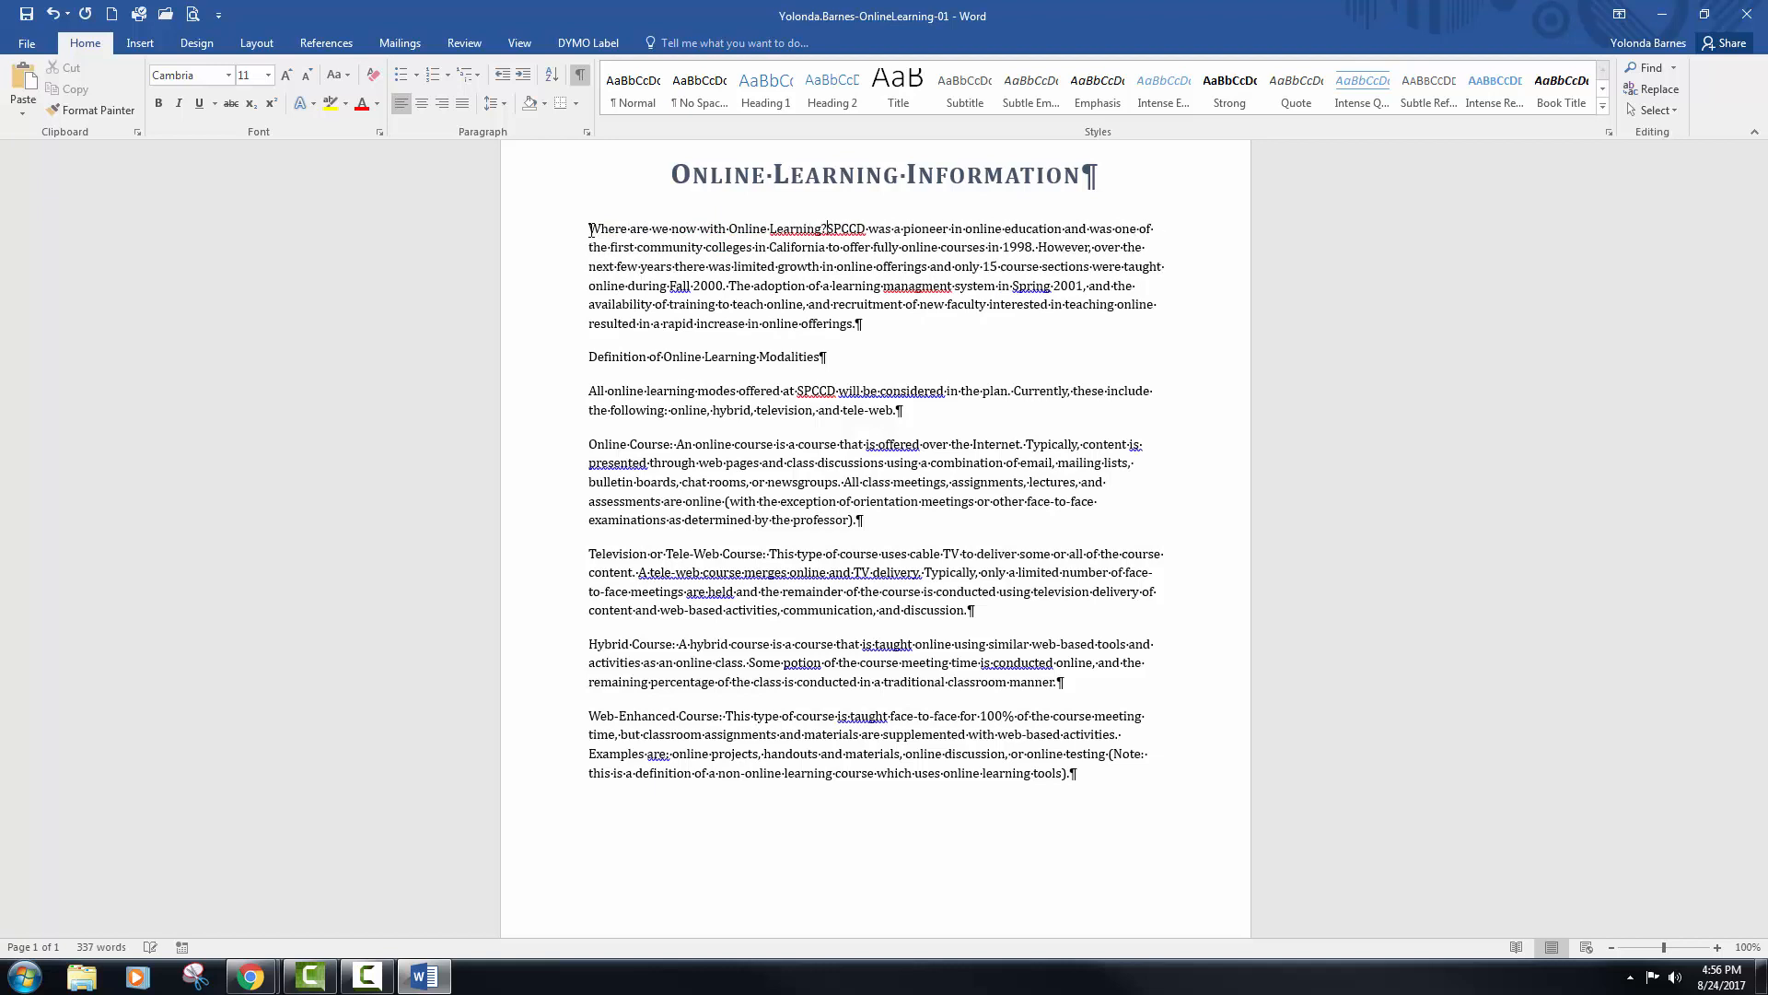
key(Return)
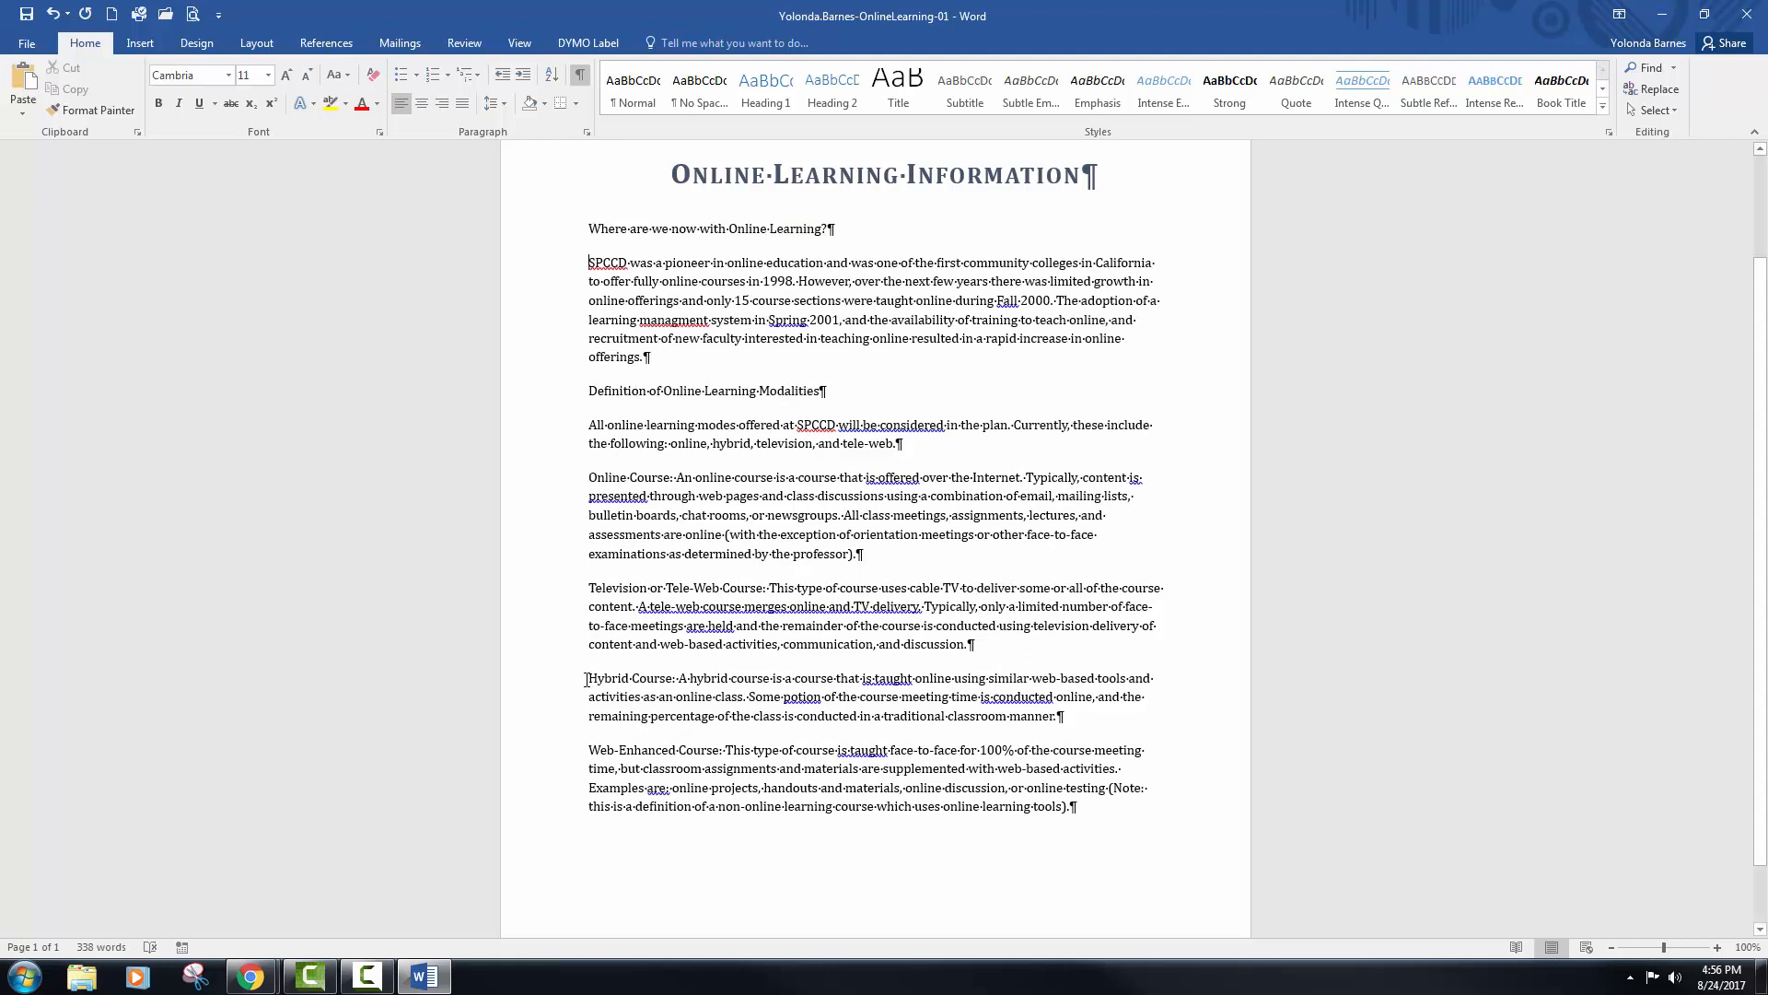
- Move the "Hybrid Course" paragraph to directly above the "Television or Tele-Web Course" paragraph
drag(586, 680, 1075, 726)
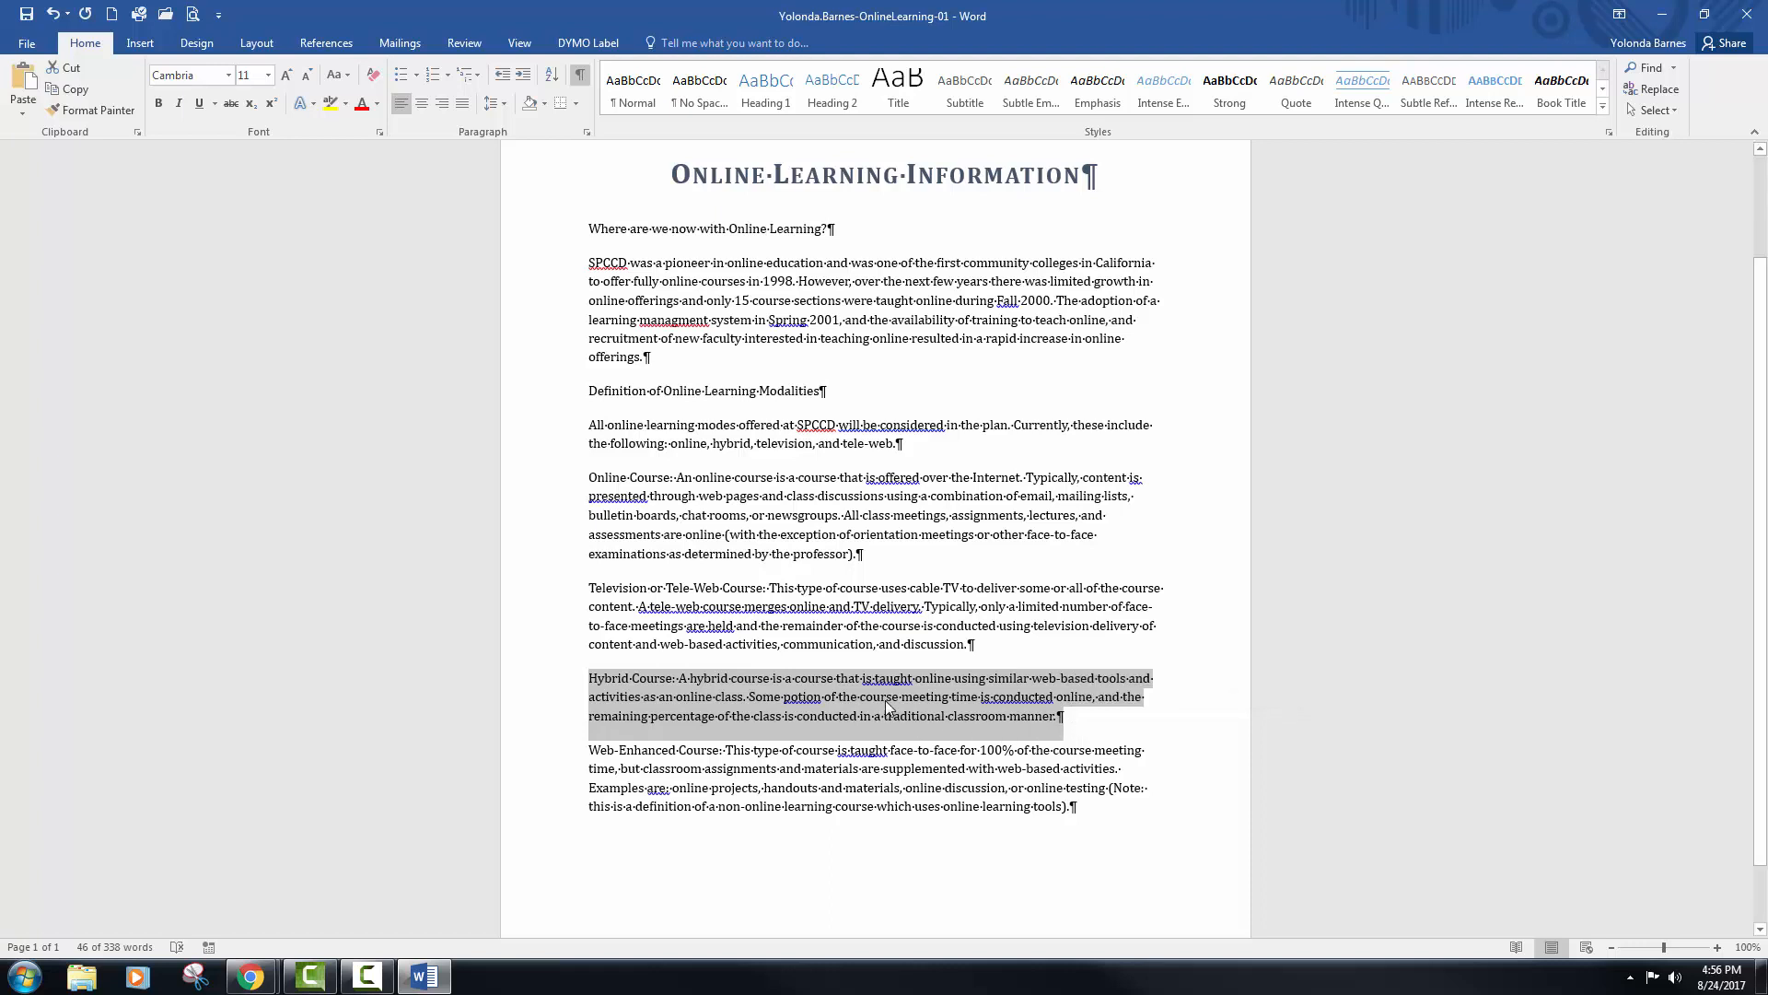
drag(886, 700, 590, 597)
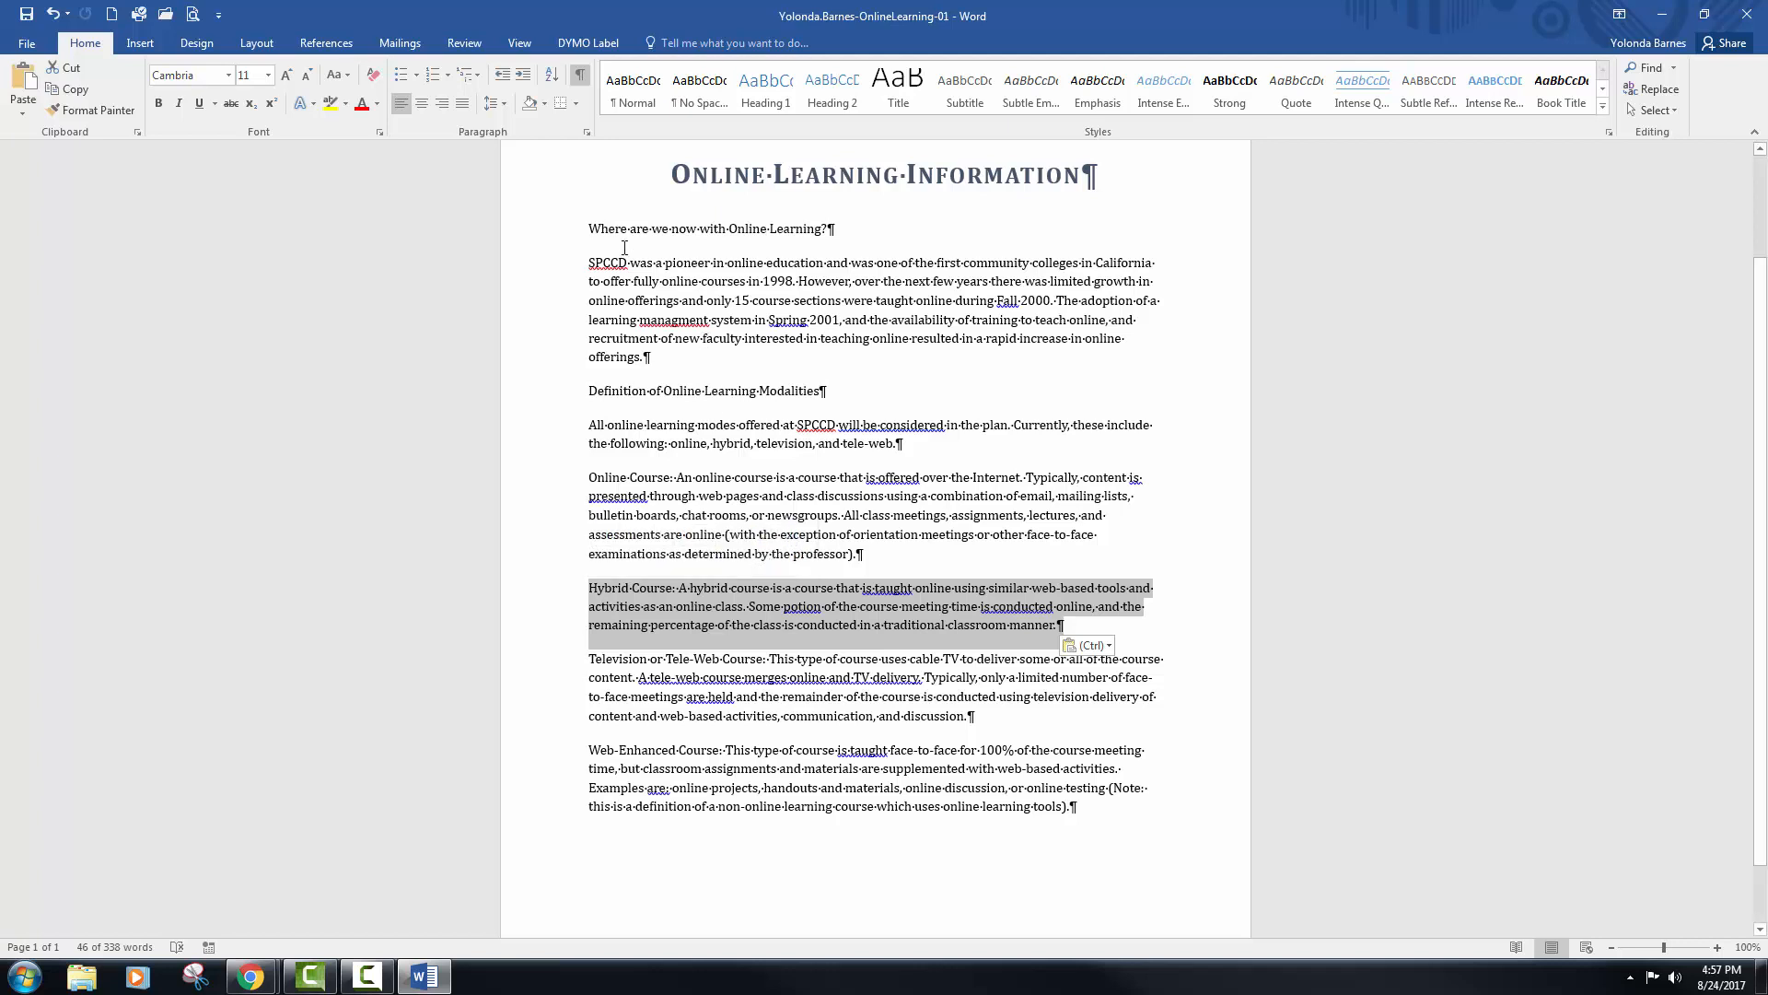
- Set the "Where are we now with Online Learning?" heading to 12 pt and the dark blue-gray theme font color in the Font settings
drag(587, 228, 830, 232)
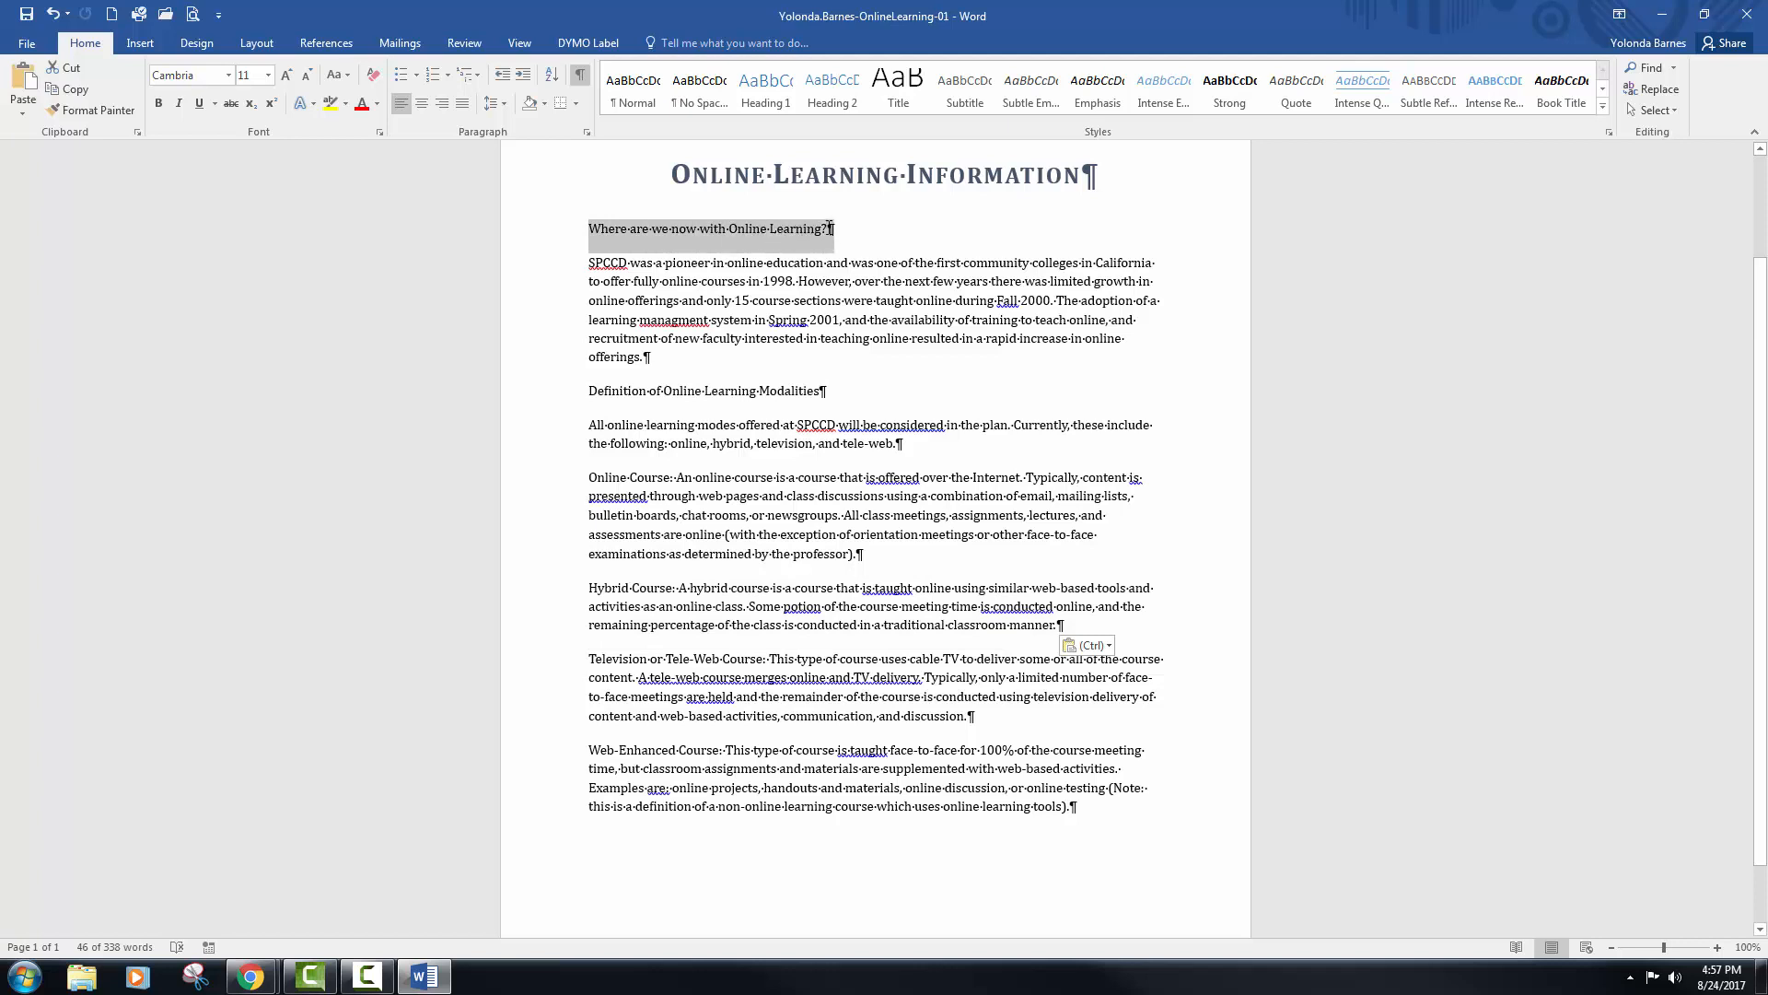
drag(830, 228, 826, 228)
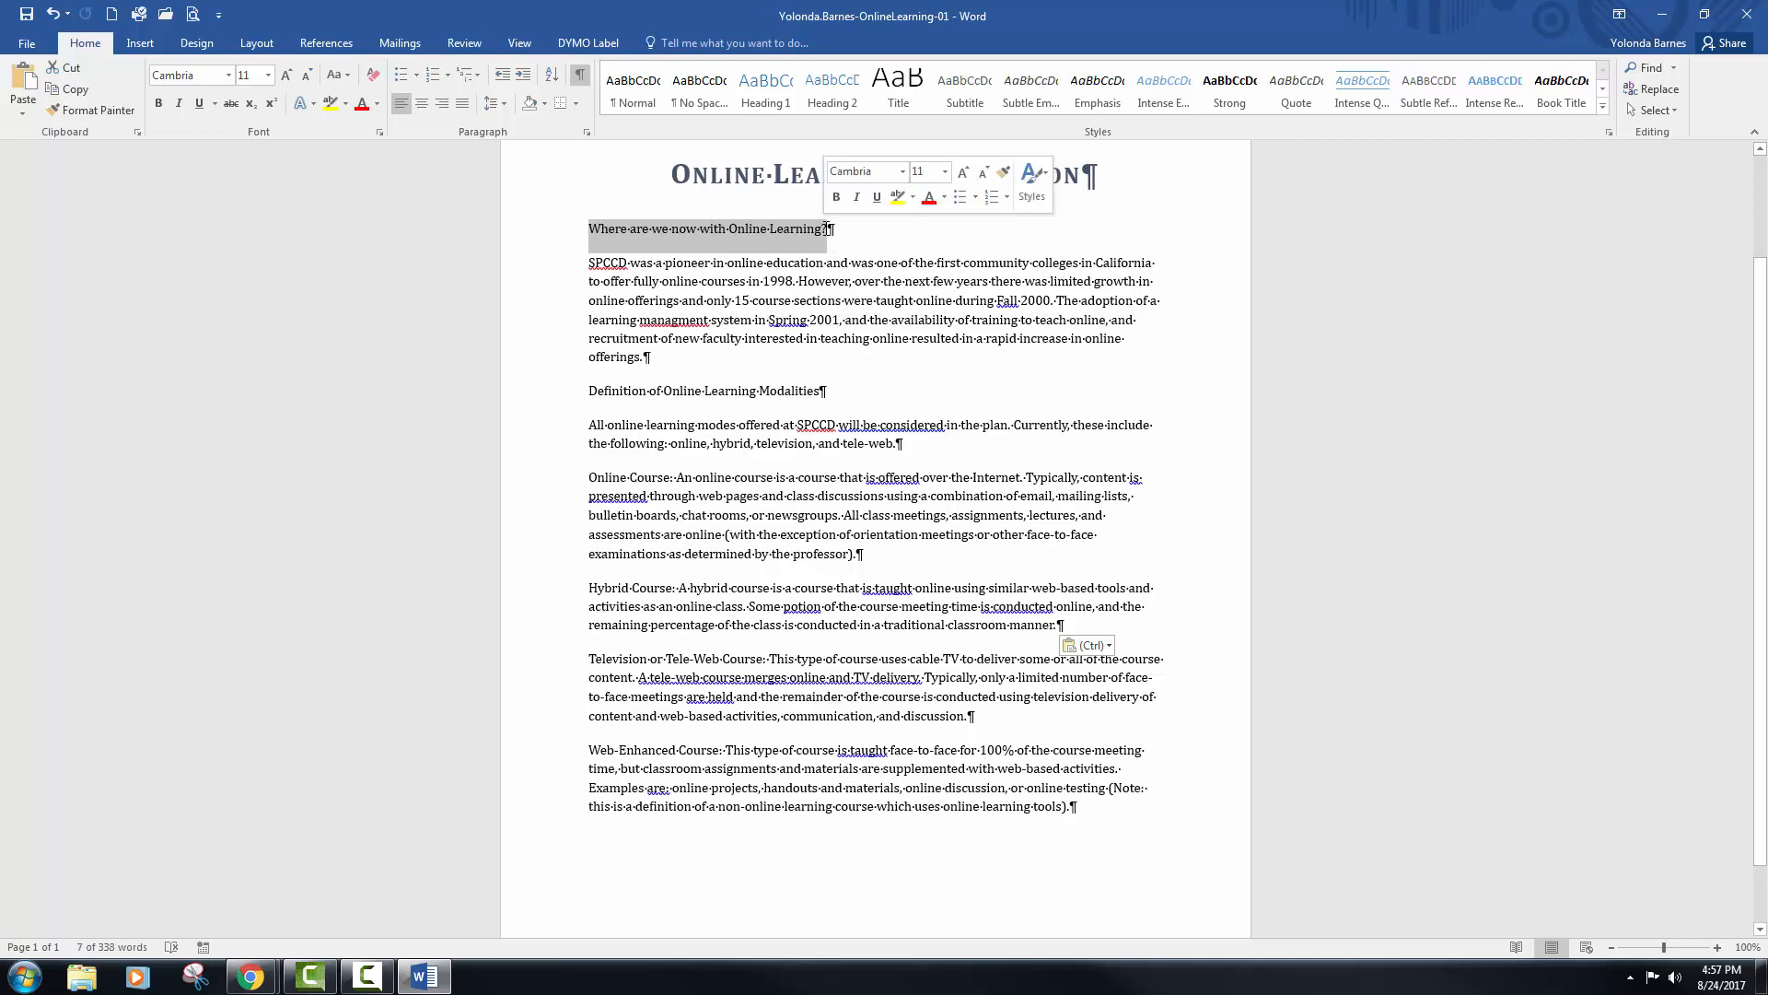
click(375, 133)
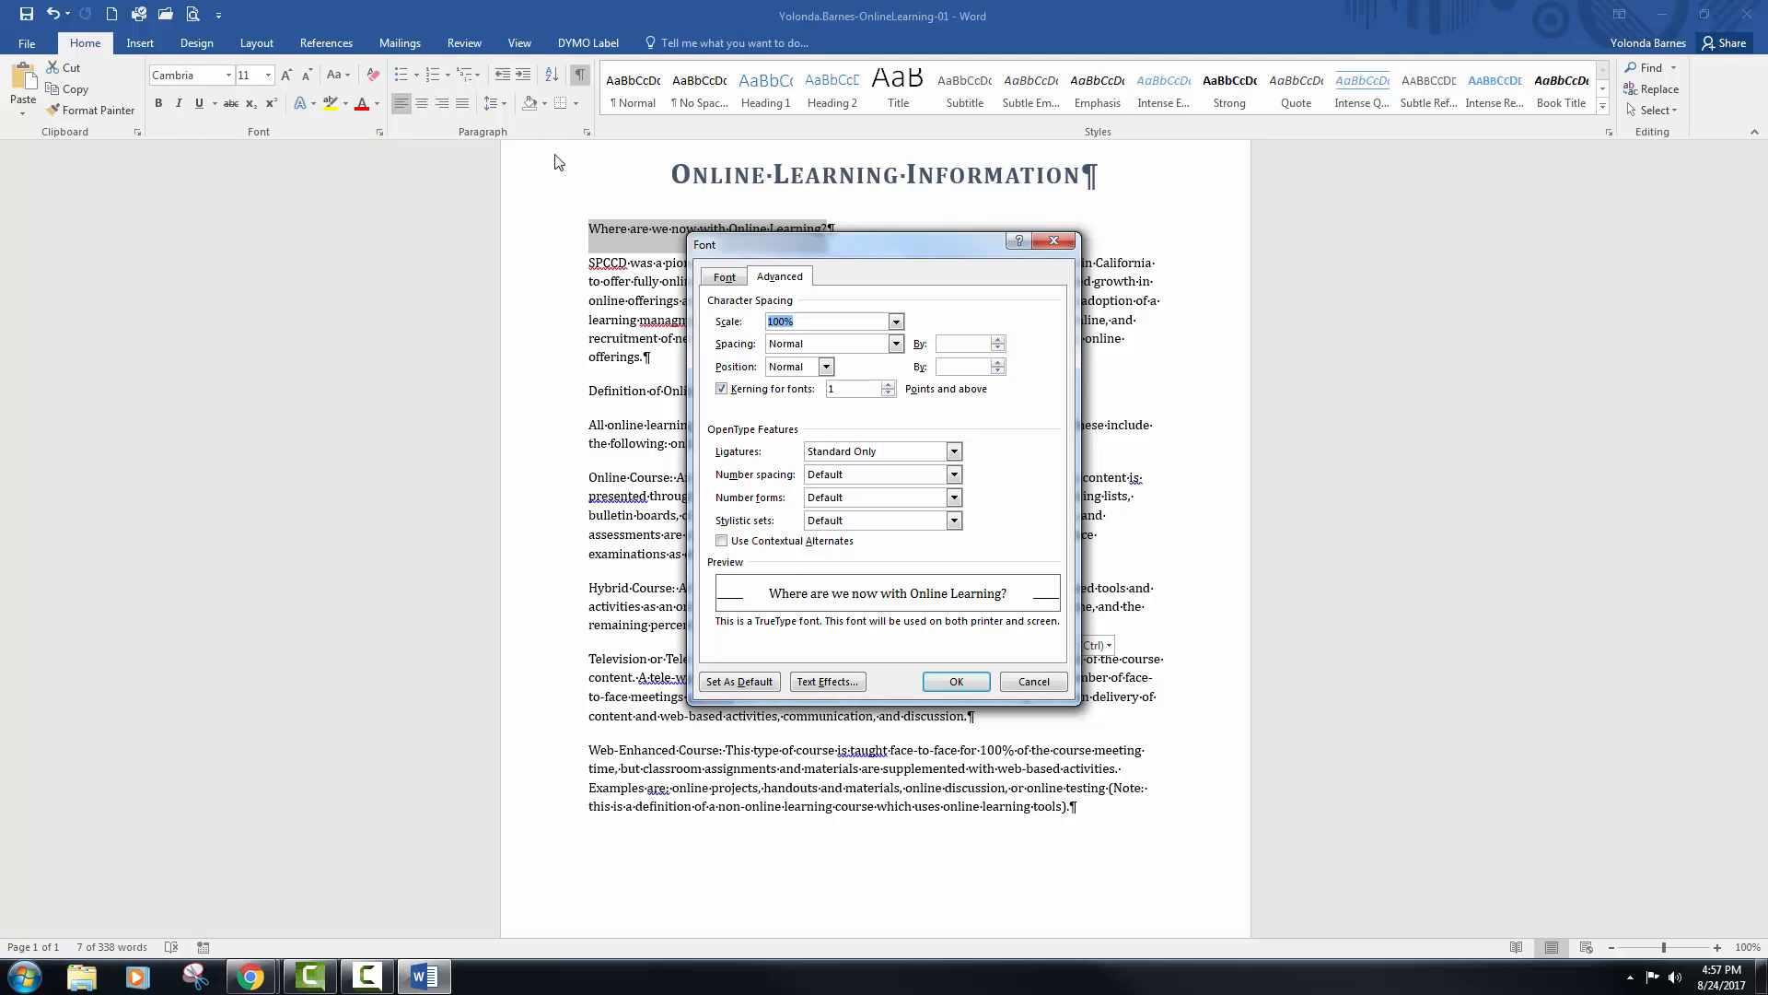
click(723, 277)
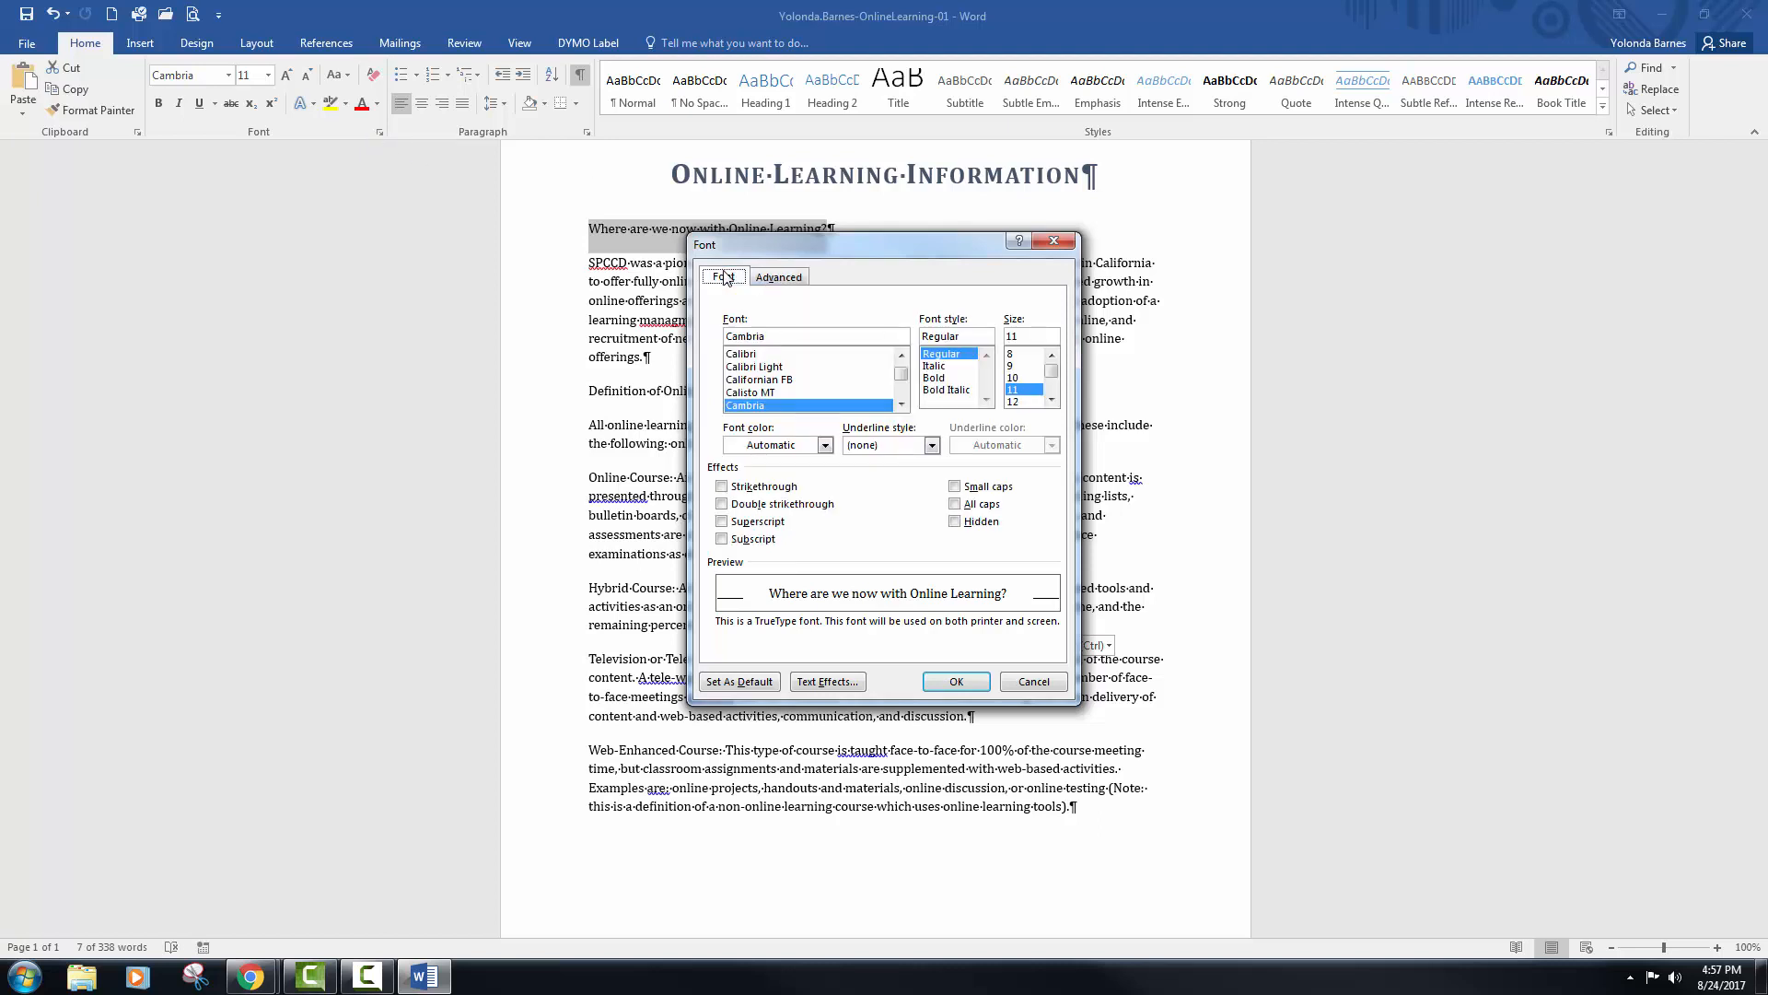
click(1018, 402)
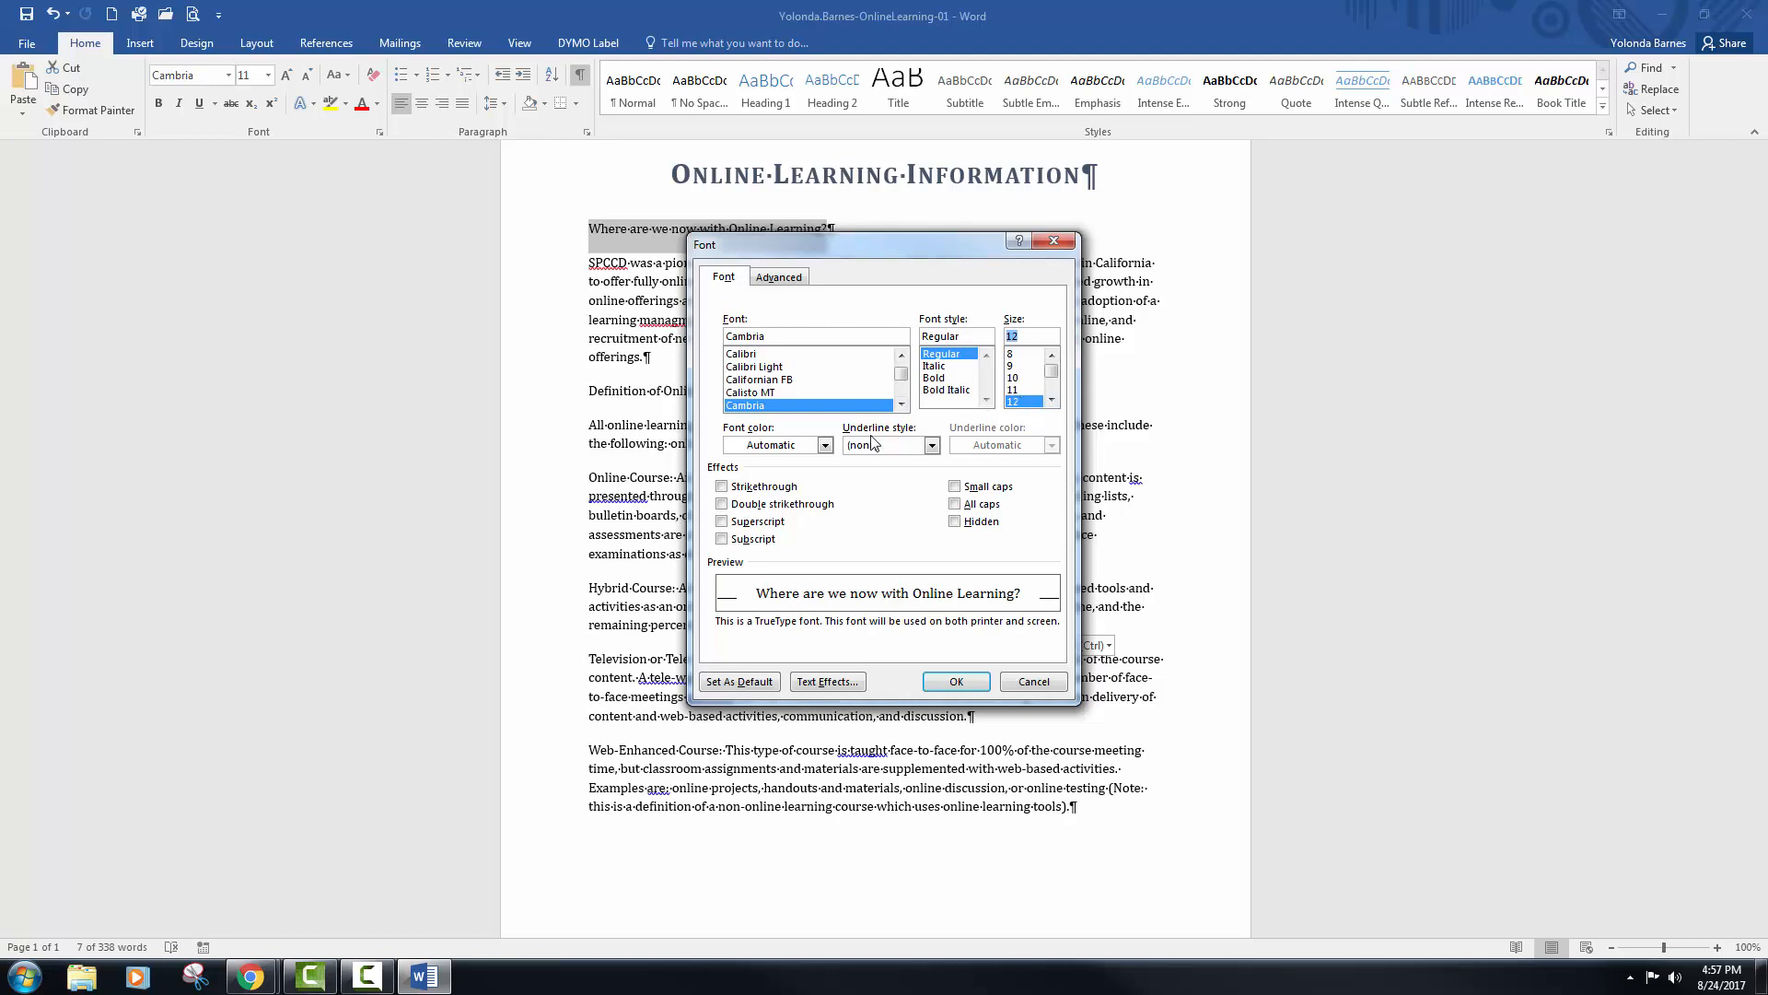
click(825, 445)
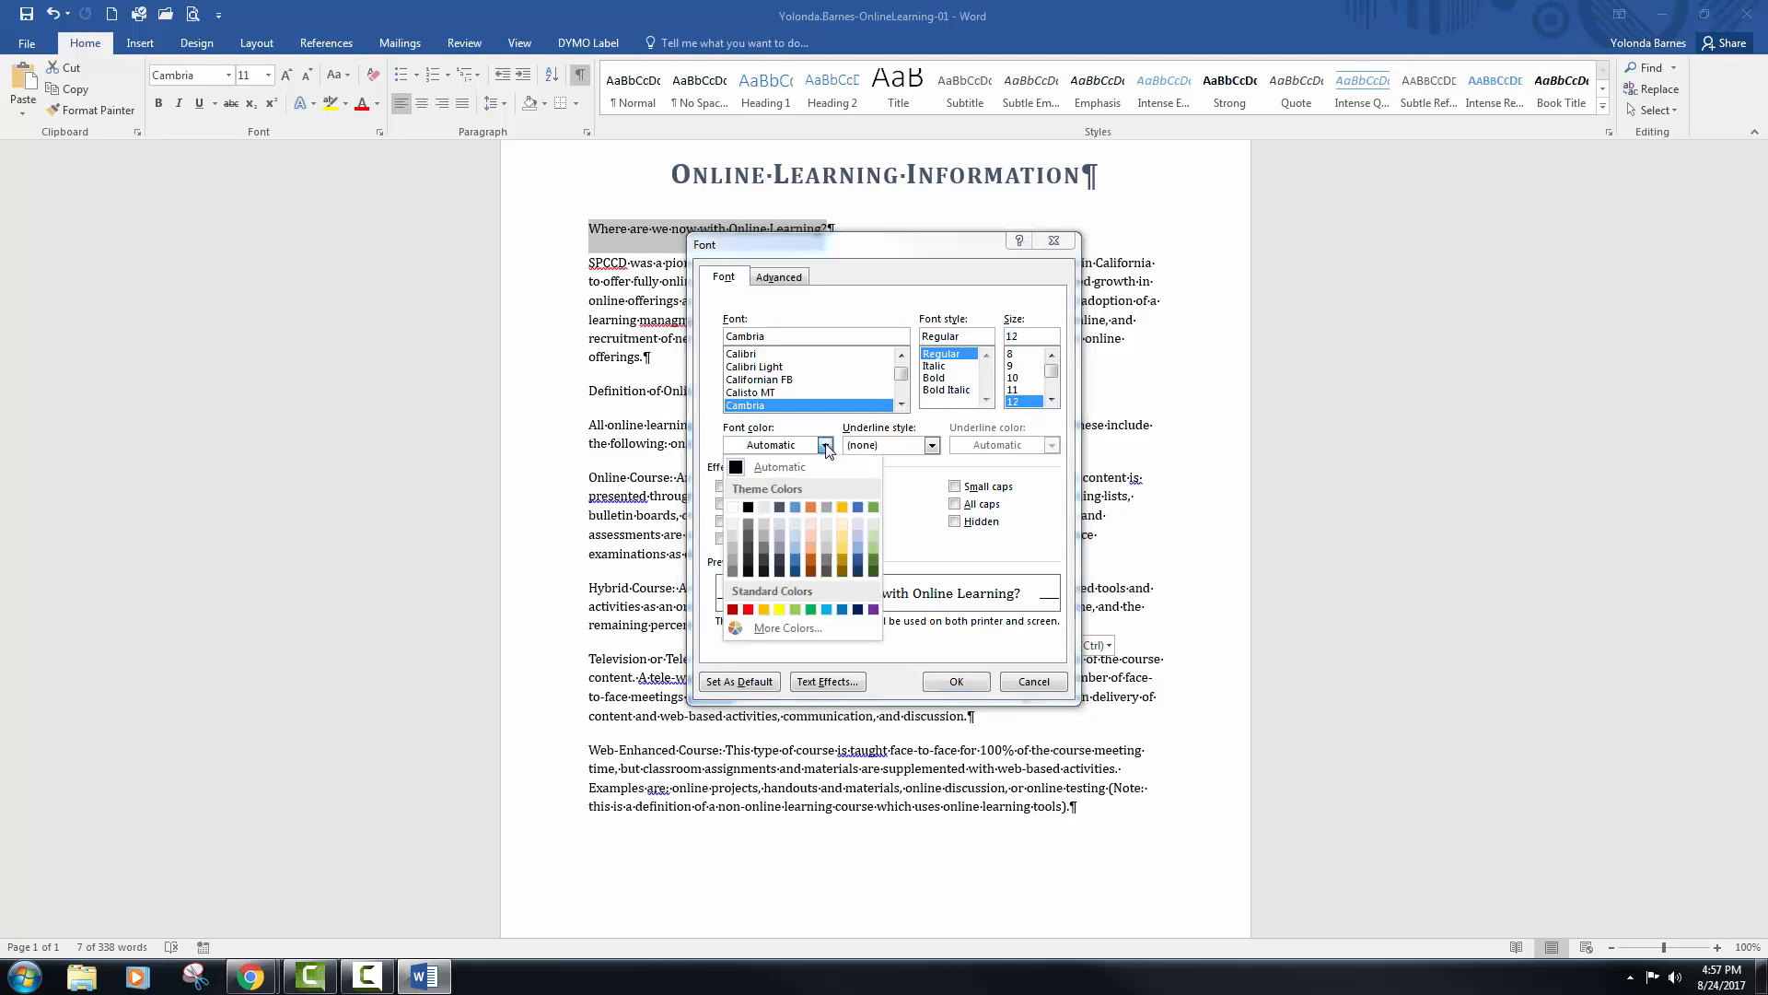
click(780, 508)
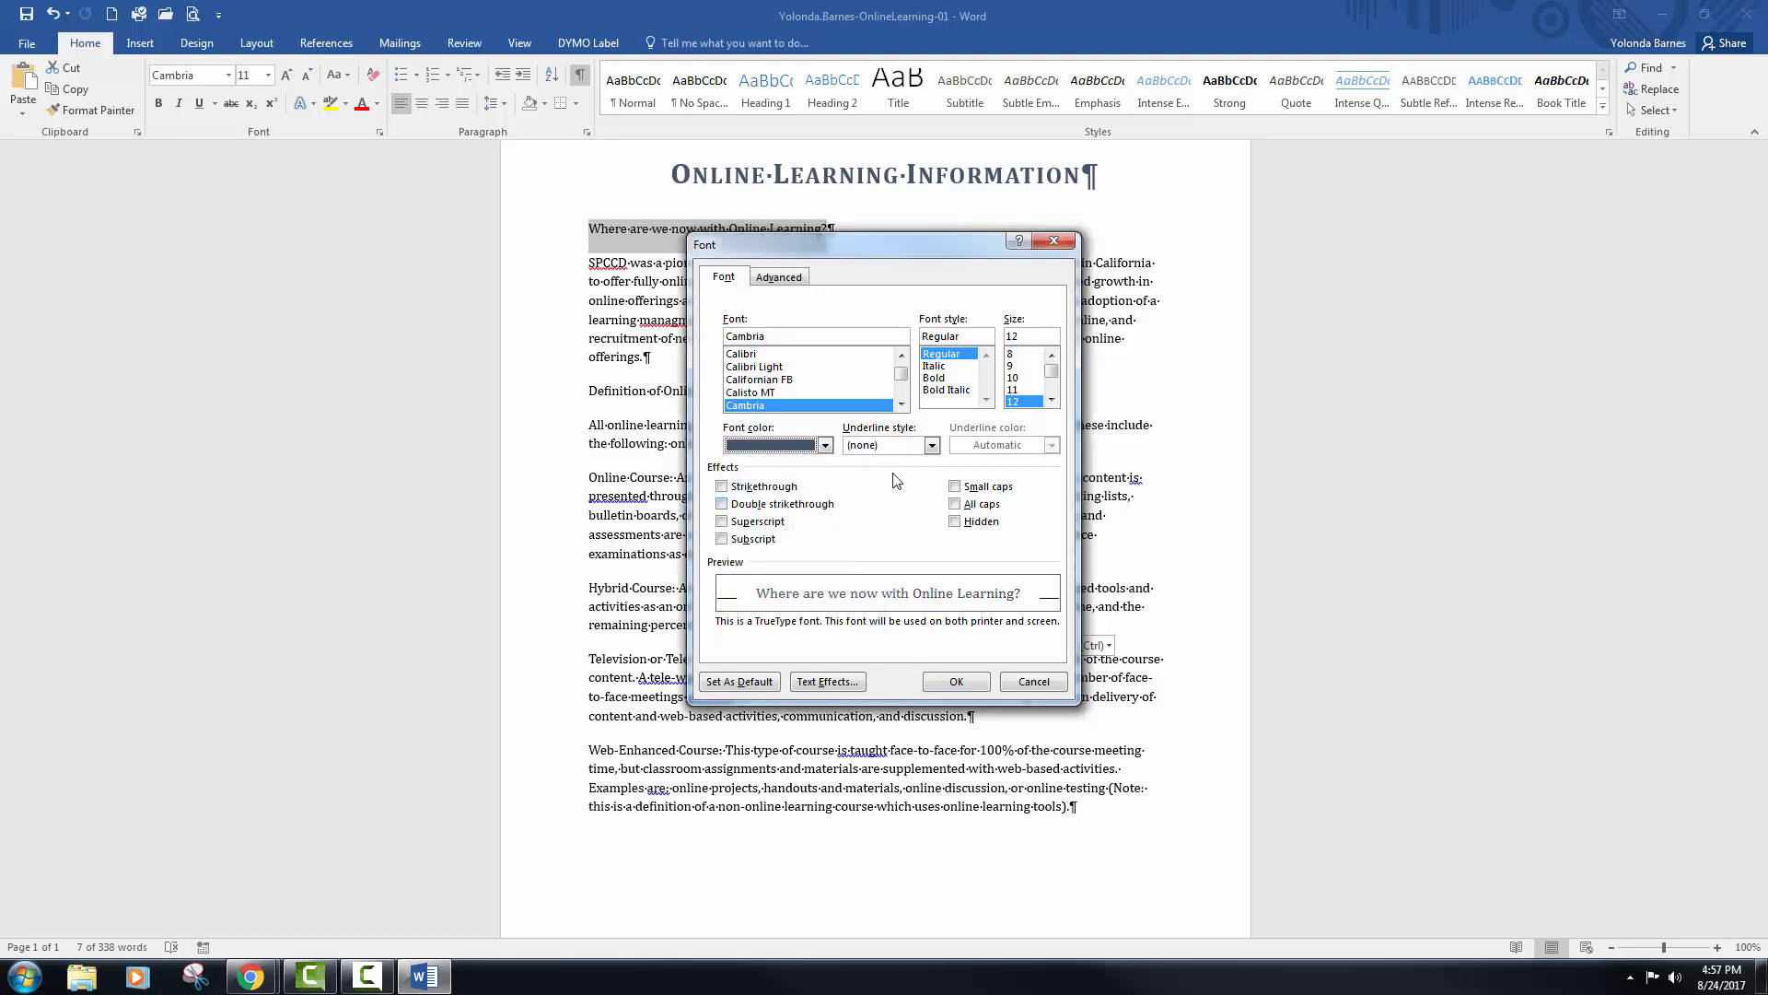
- Give the heading a double underline in the dark blue-gray theme color, add the All caps effect, and apply the font settings
click(933, 447)
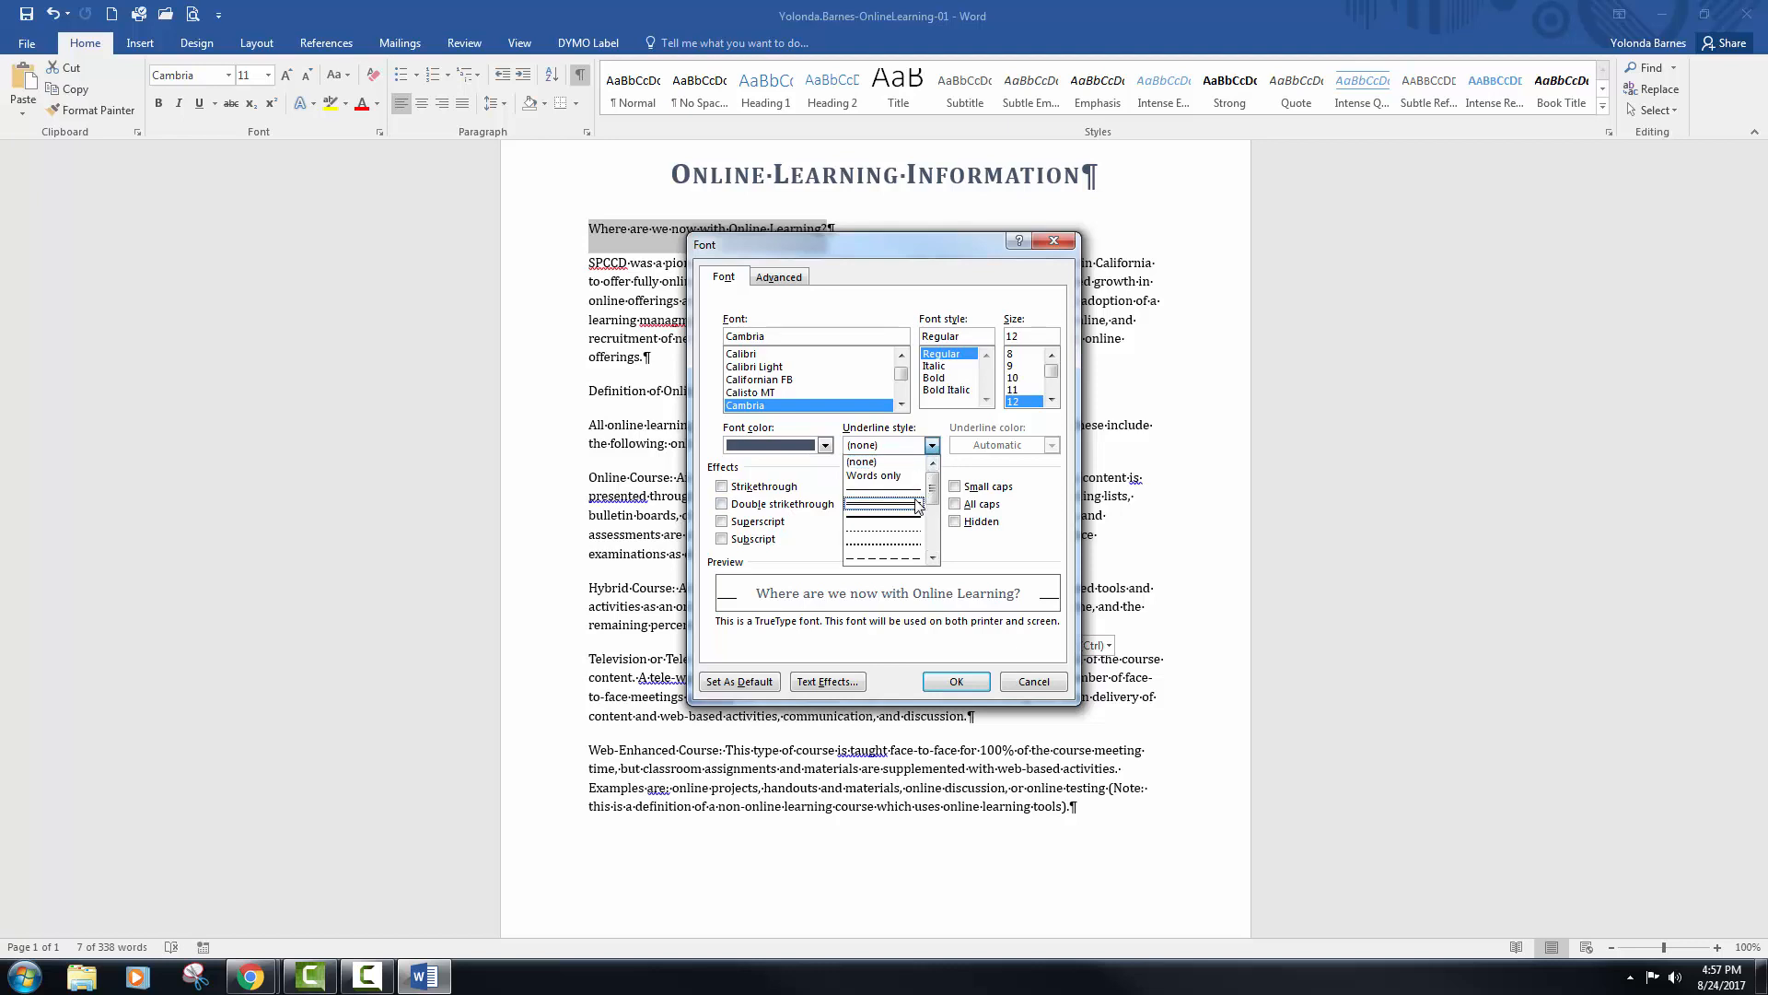
click(882, 489)
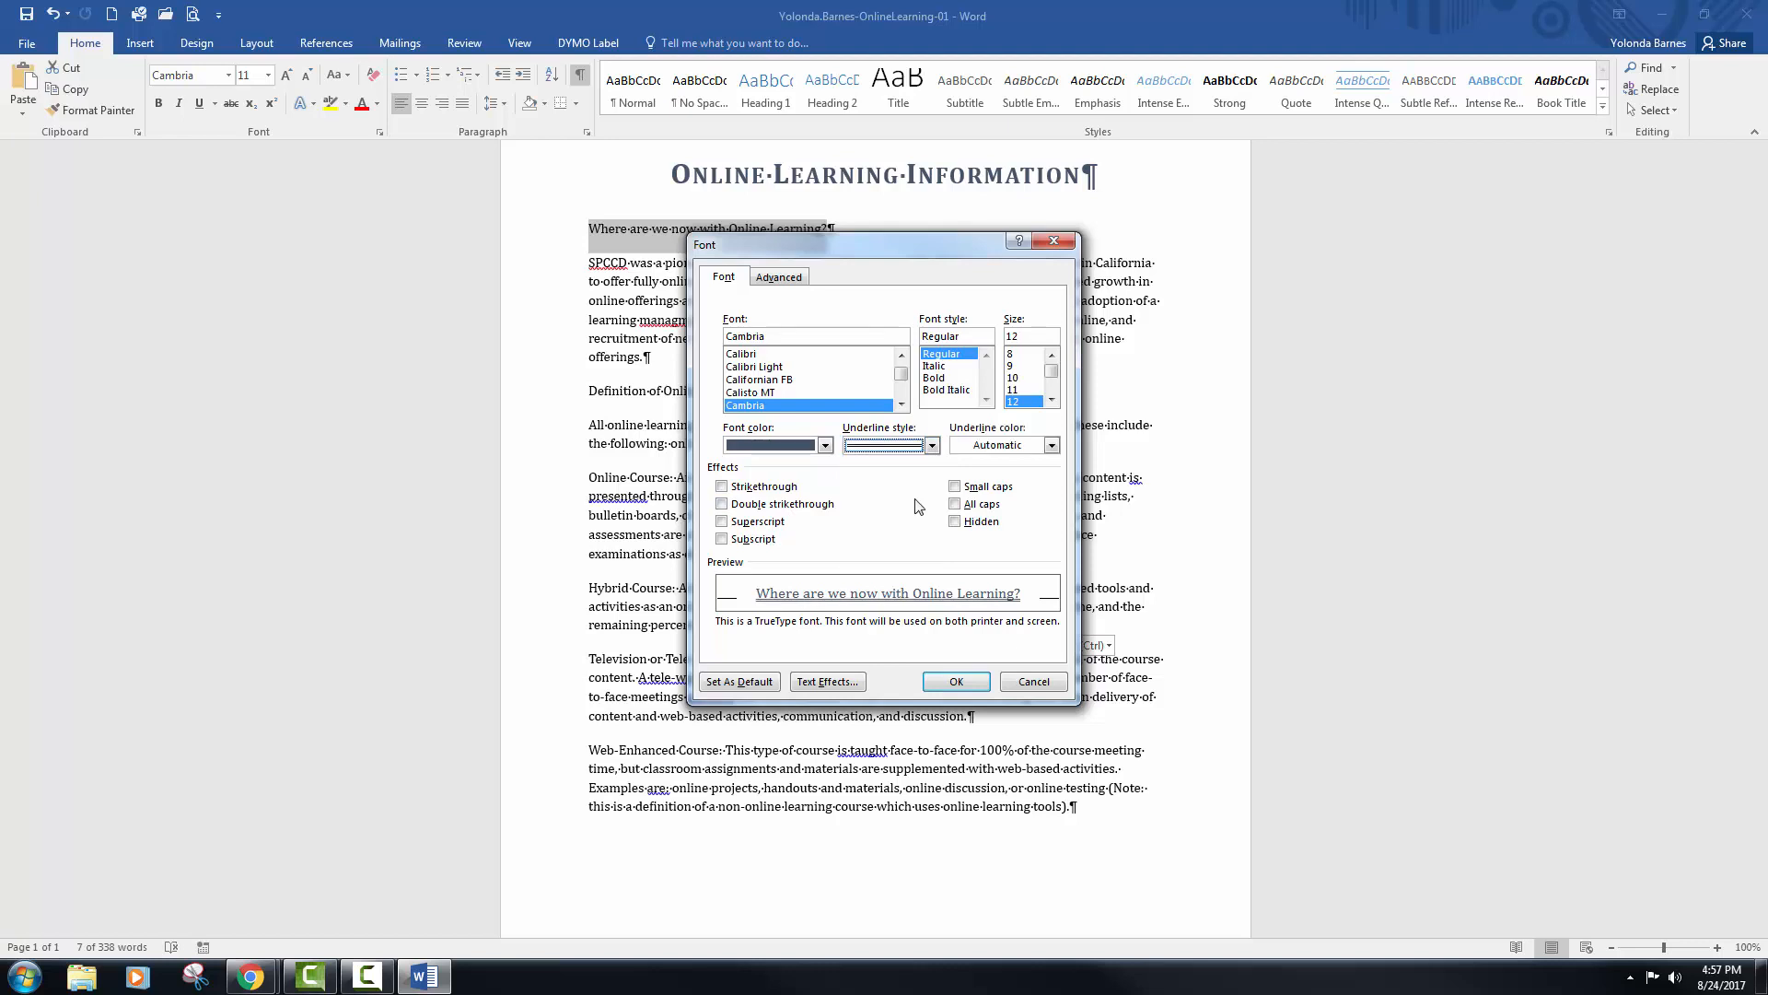
click(1052, 446)
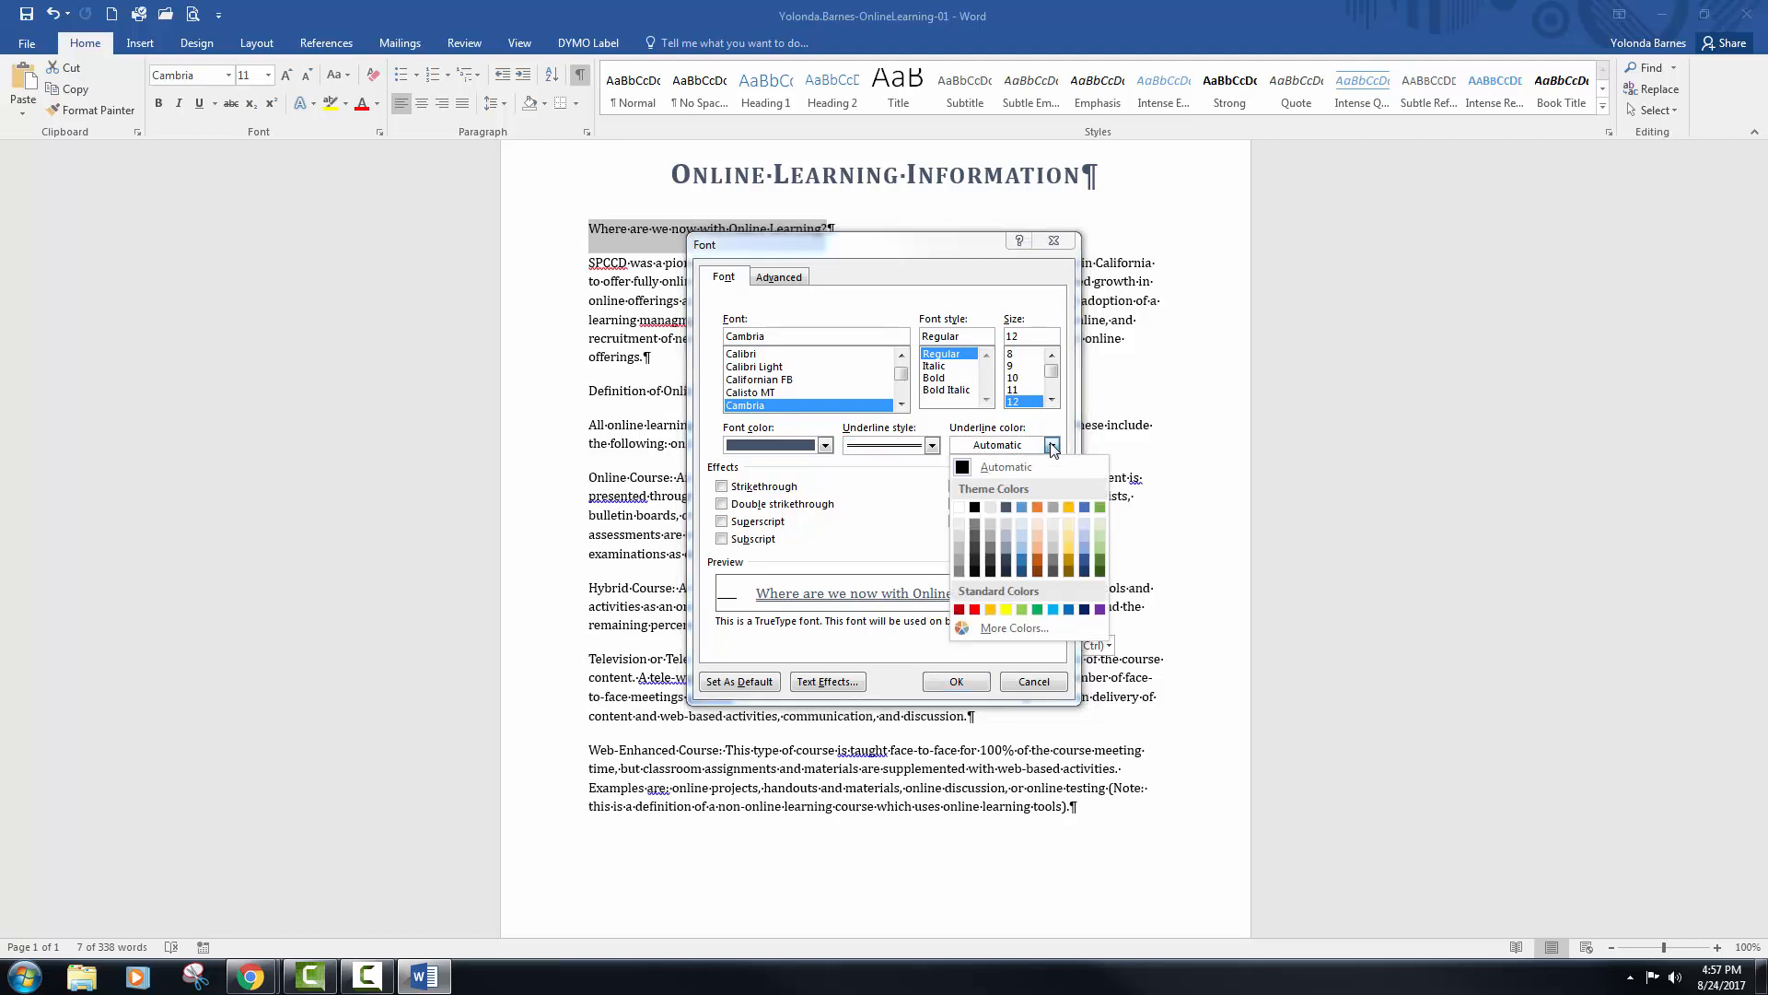
click(1007, 507)
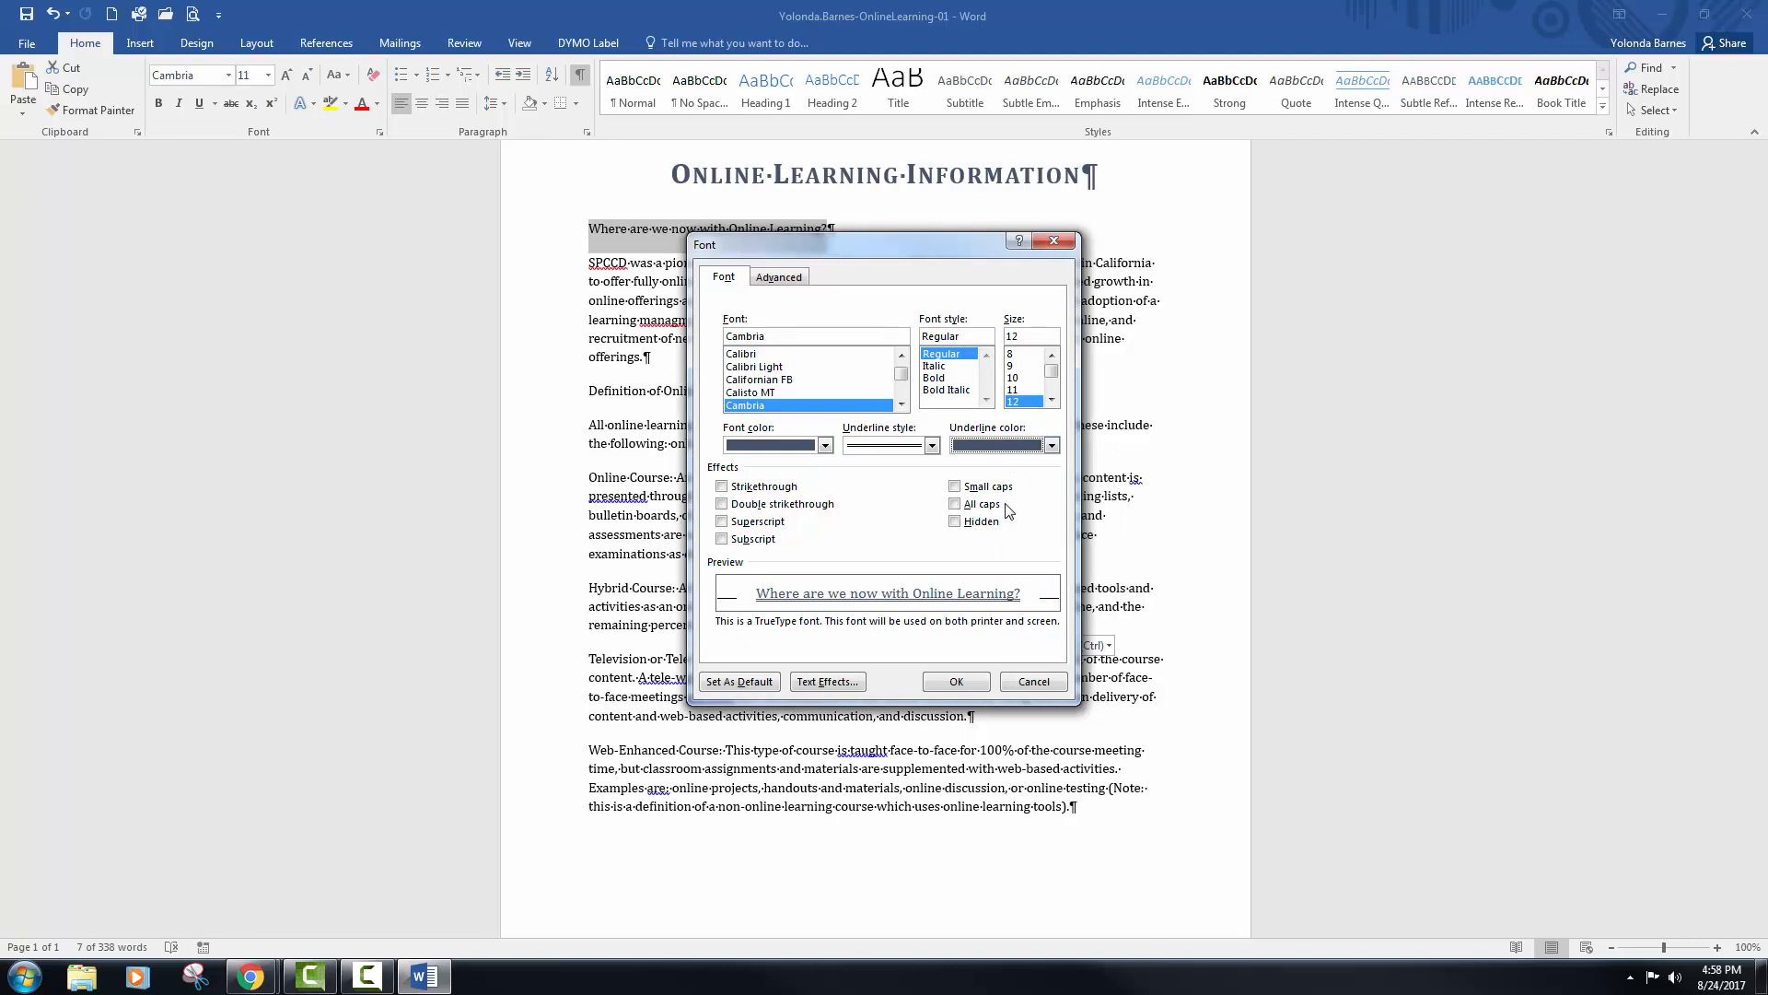
click(956, 505)
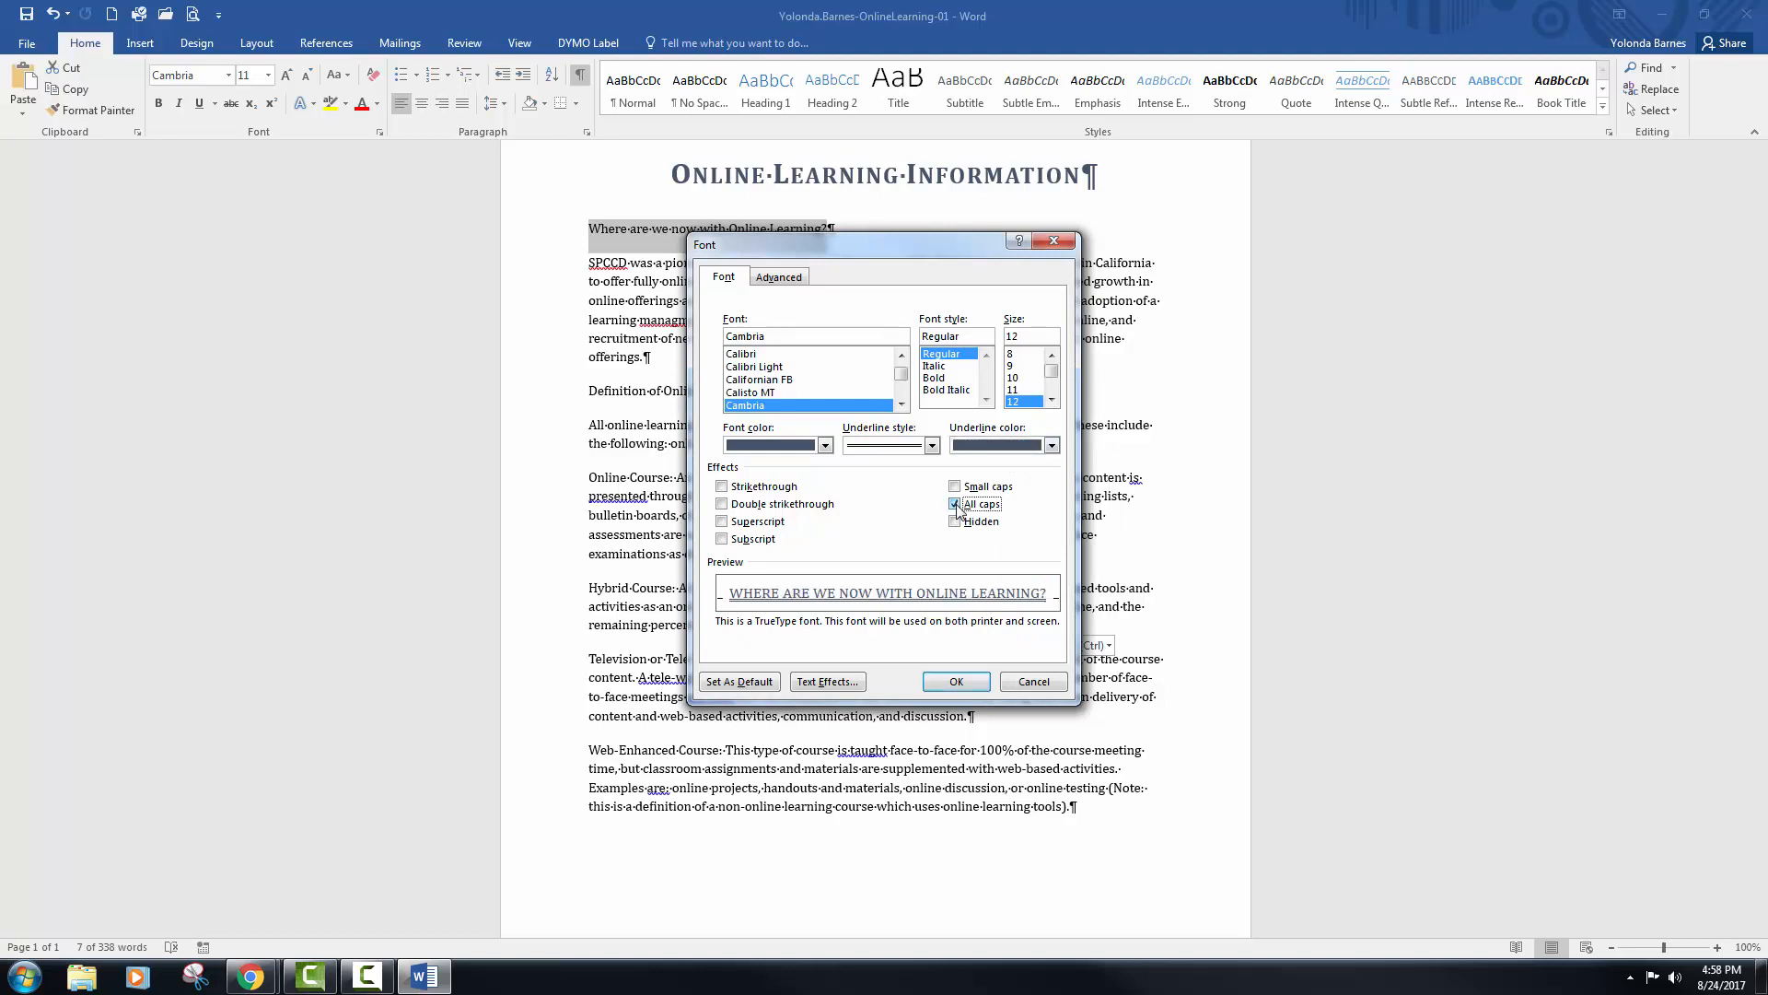
click(966, 686)
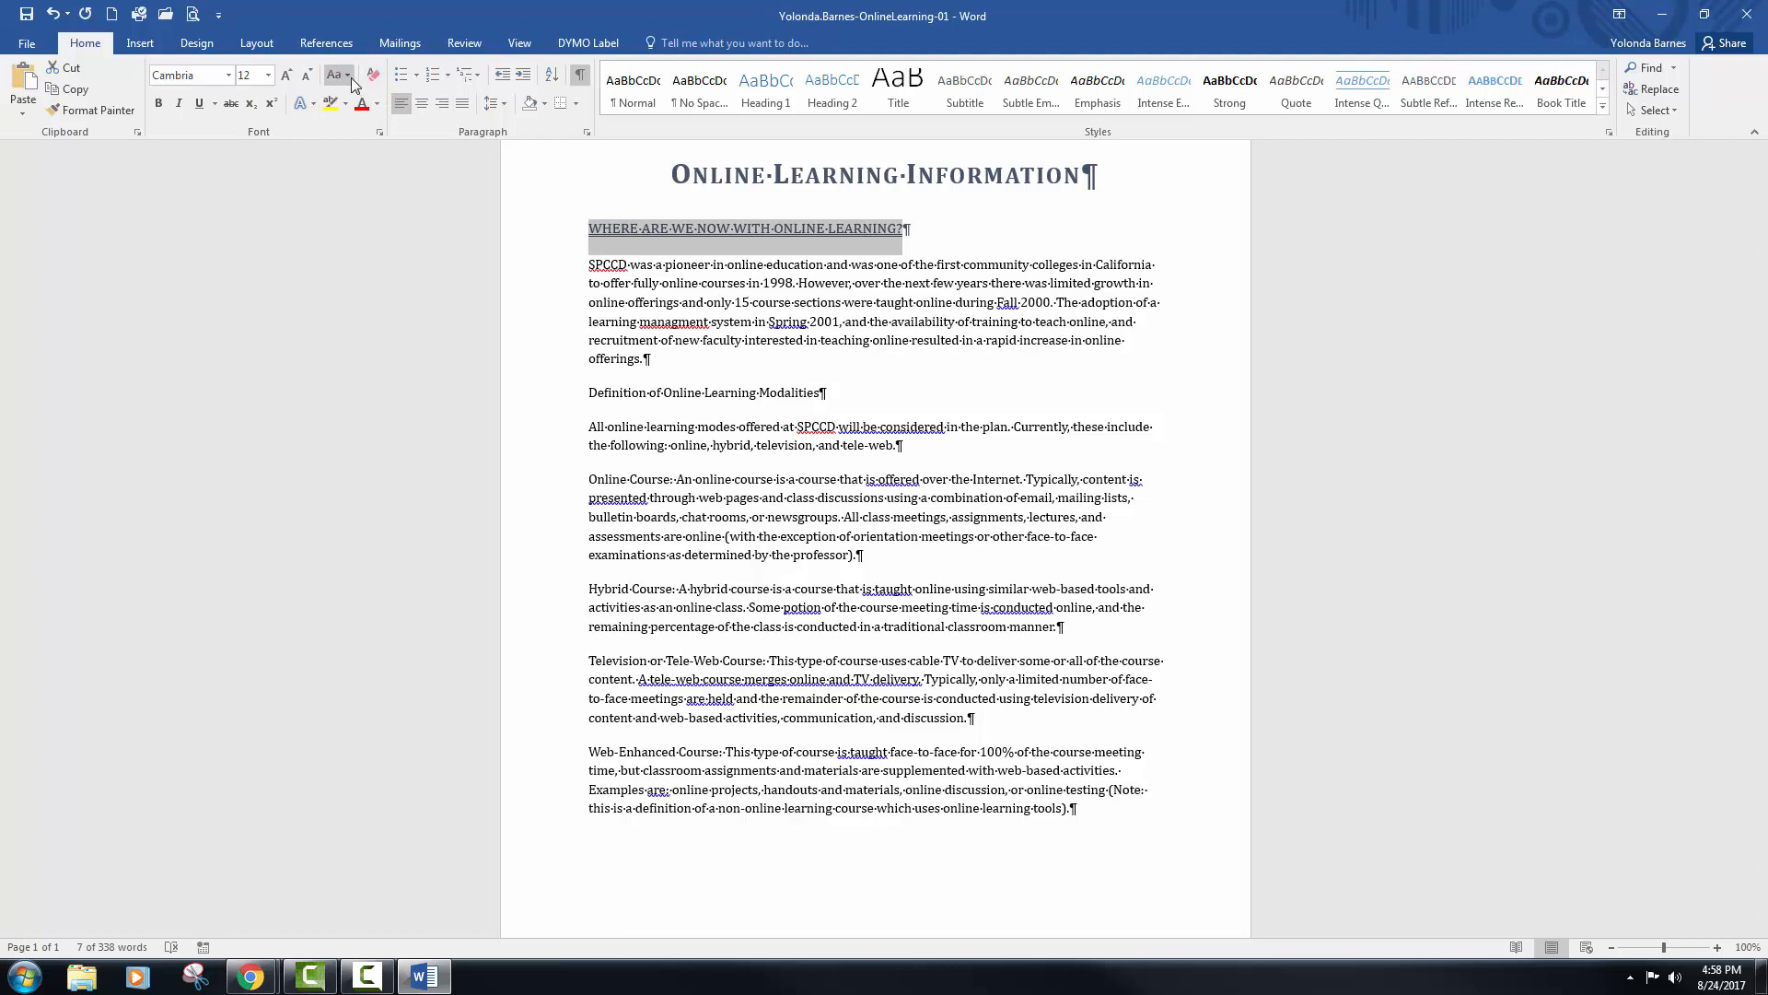
- Apply the first outer shadow text effect to the heading and copy its formatting to the line "Definition of Online Learning Modalities"
click(313, 104)
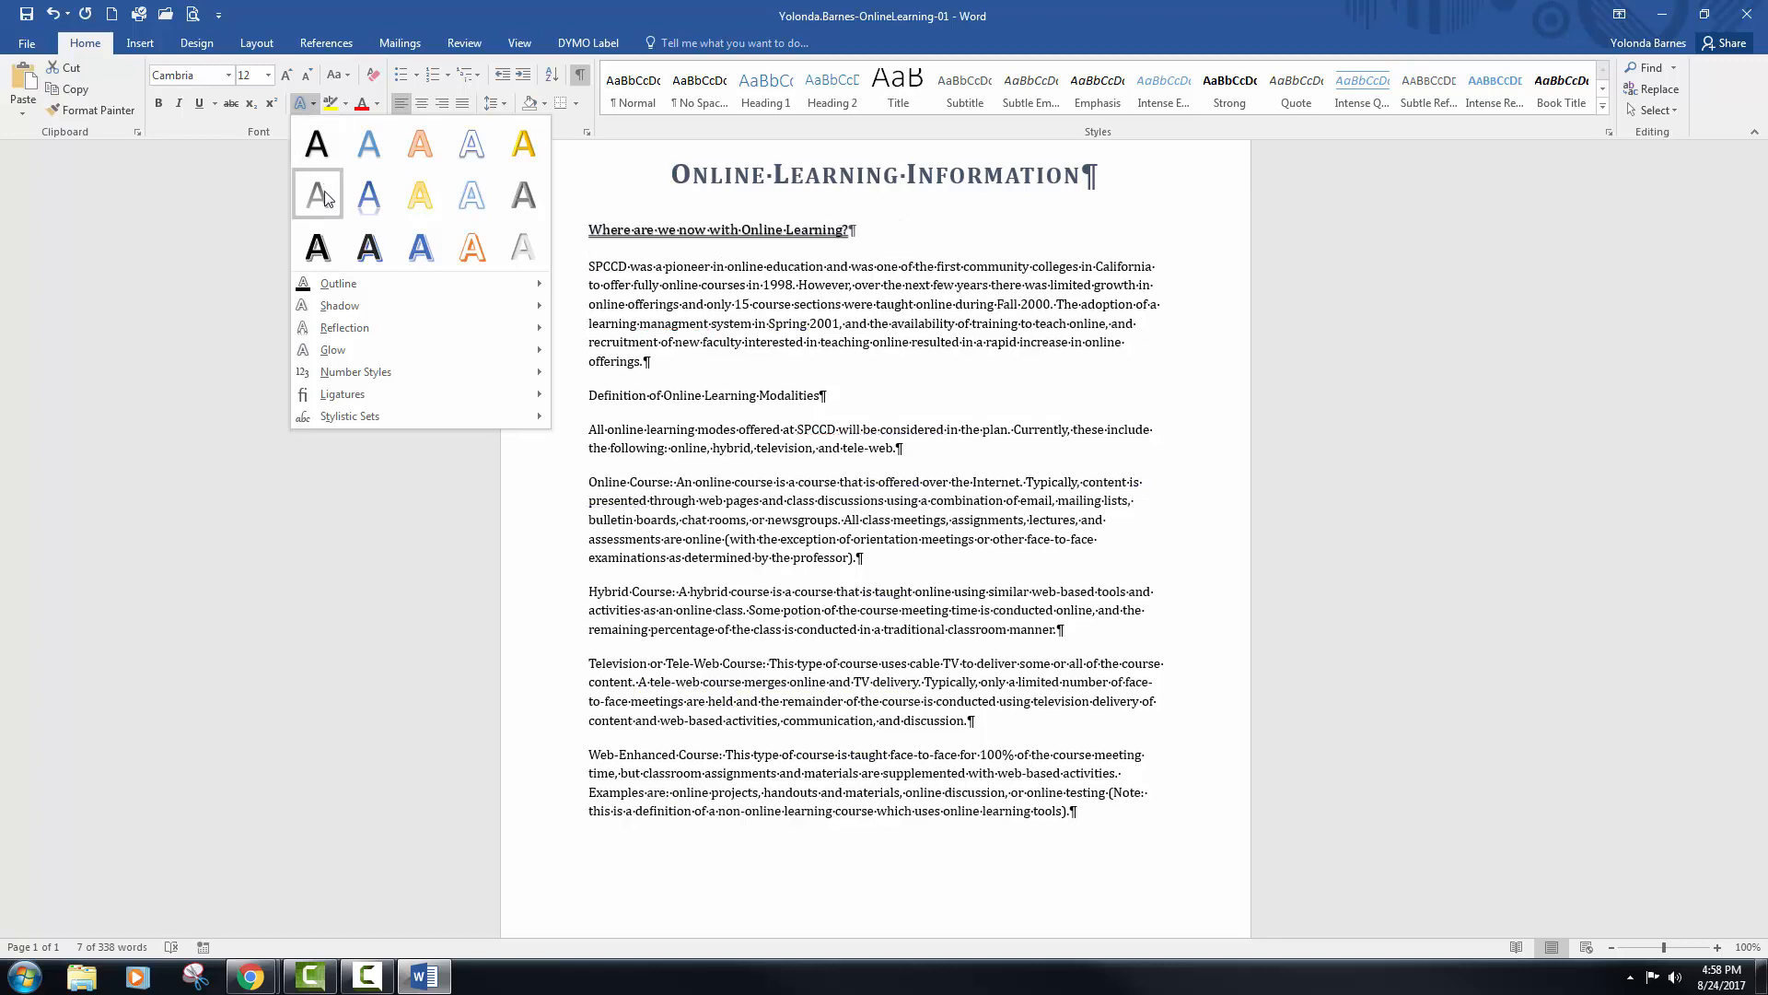
mouse_move(329, 316)
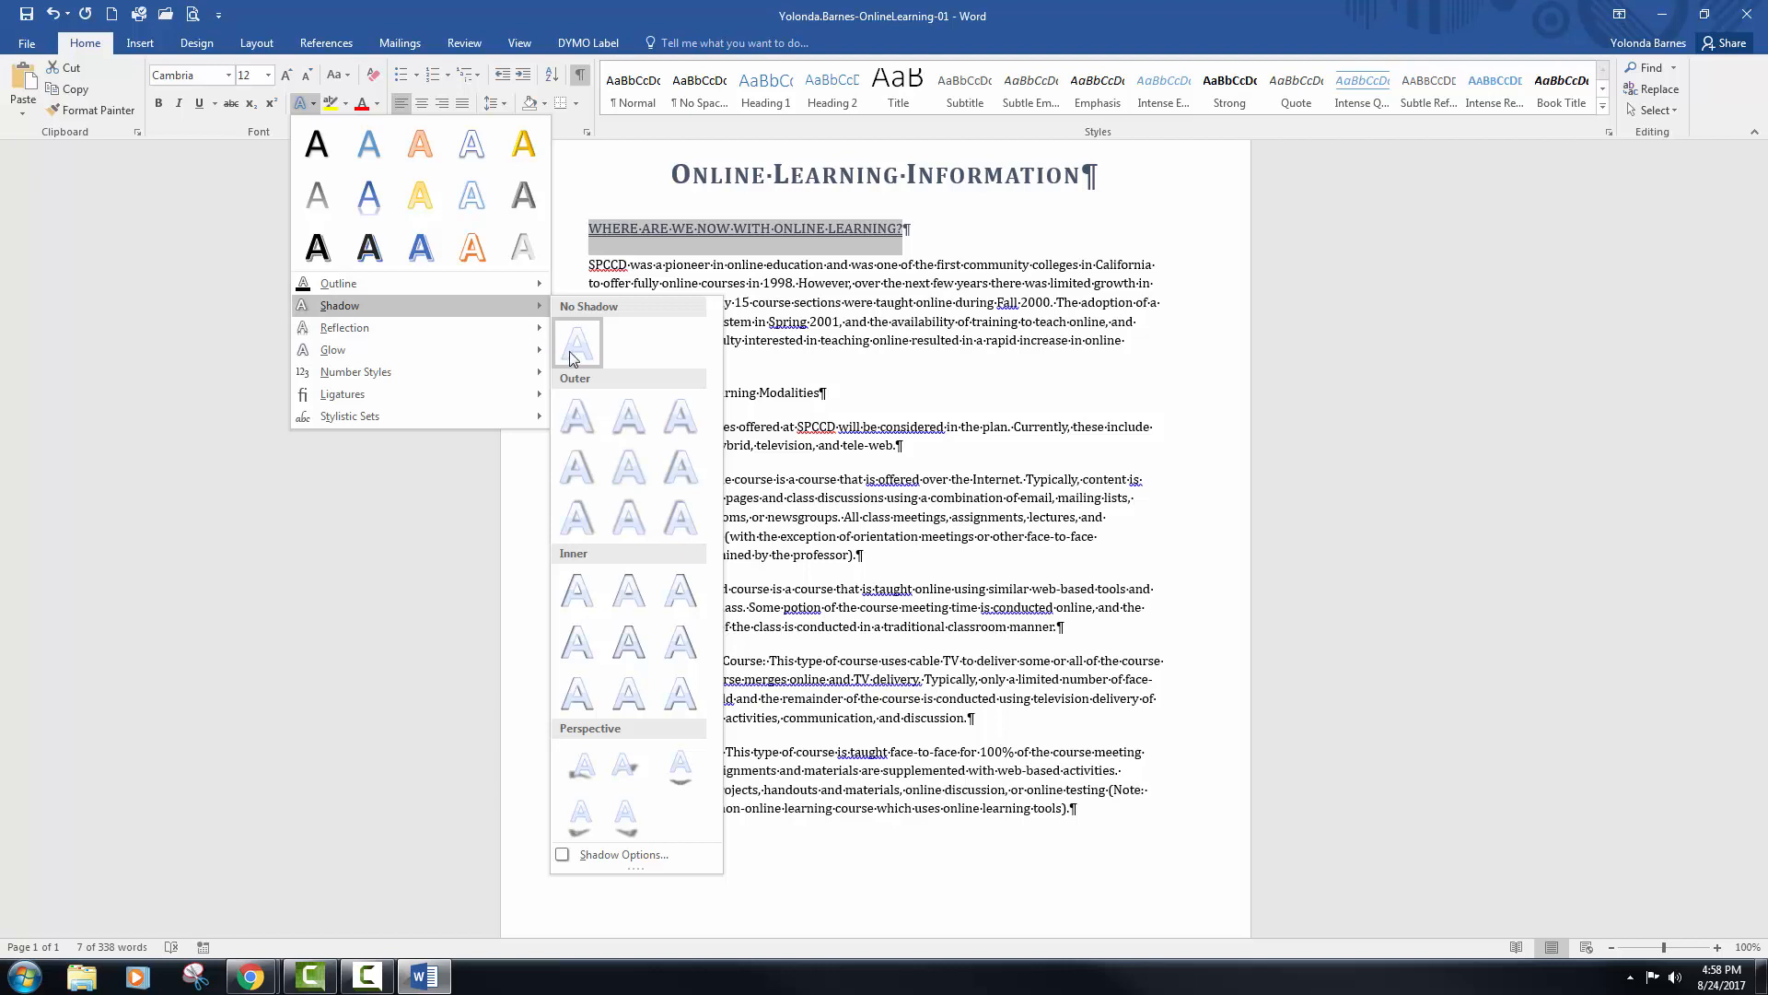
click(575, 412)
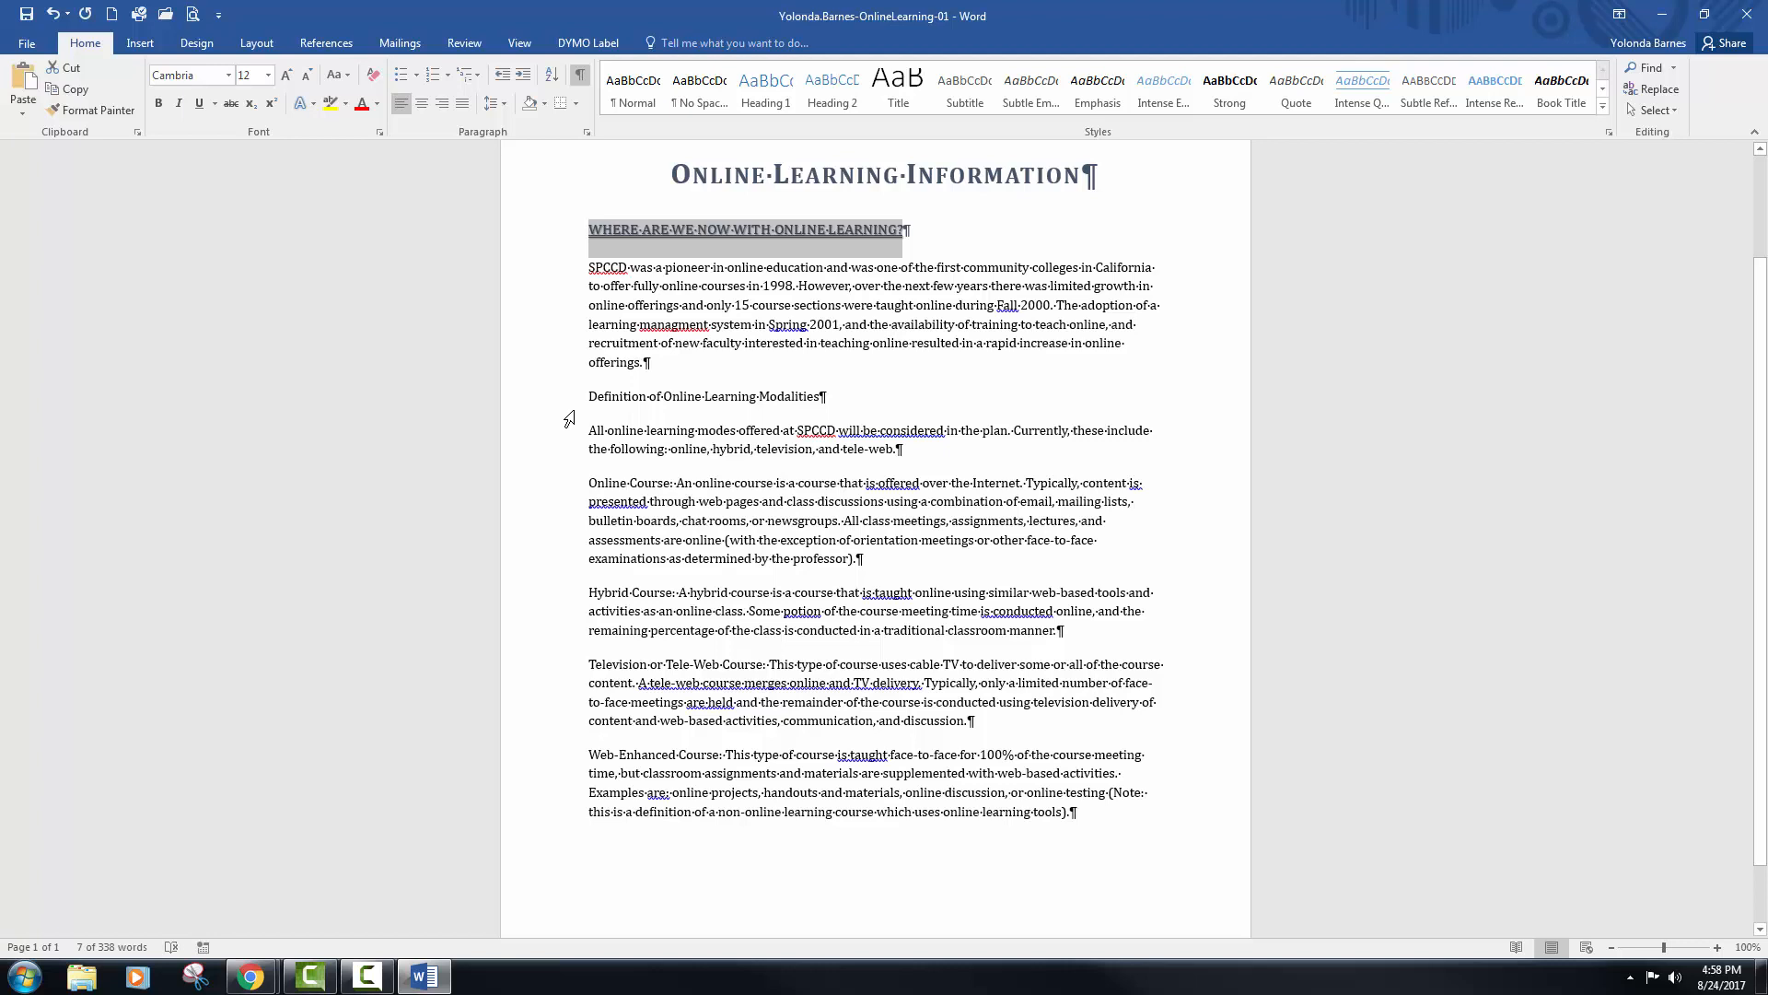
click(120, 108)
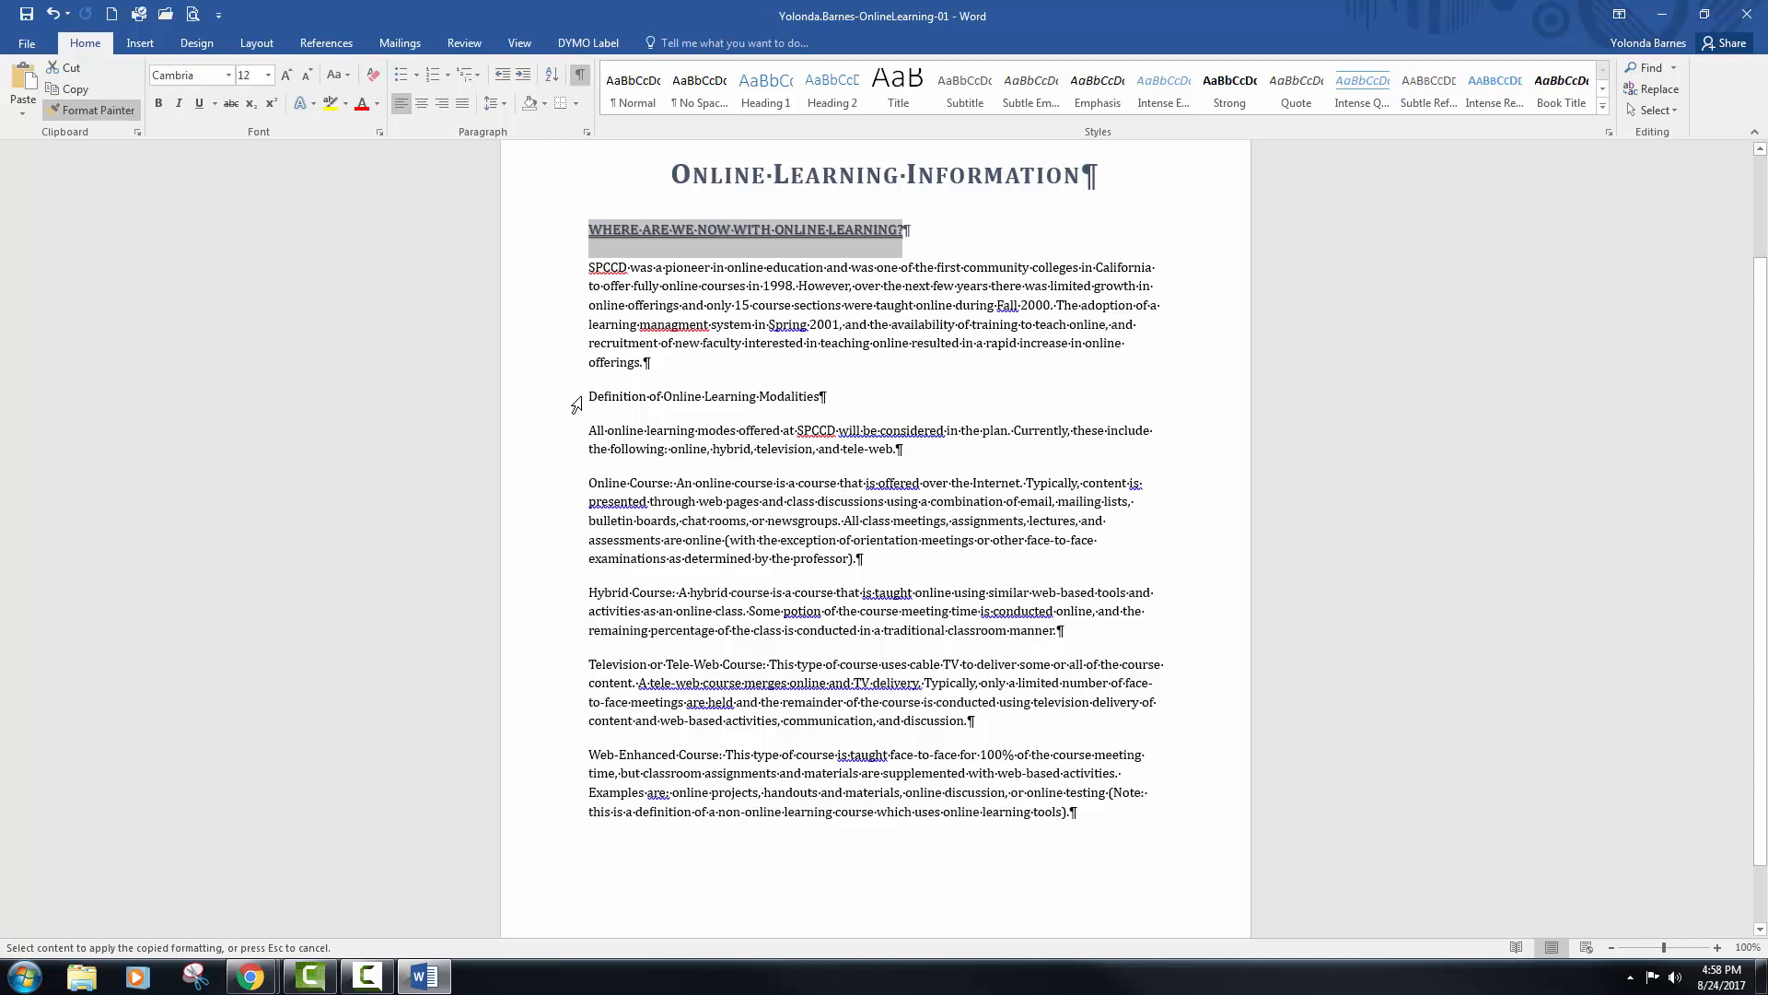
drag(584, 400, 788, 395)
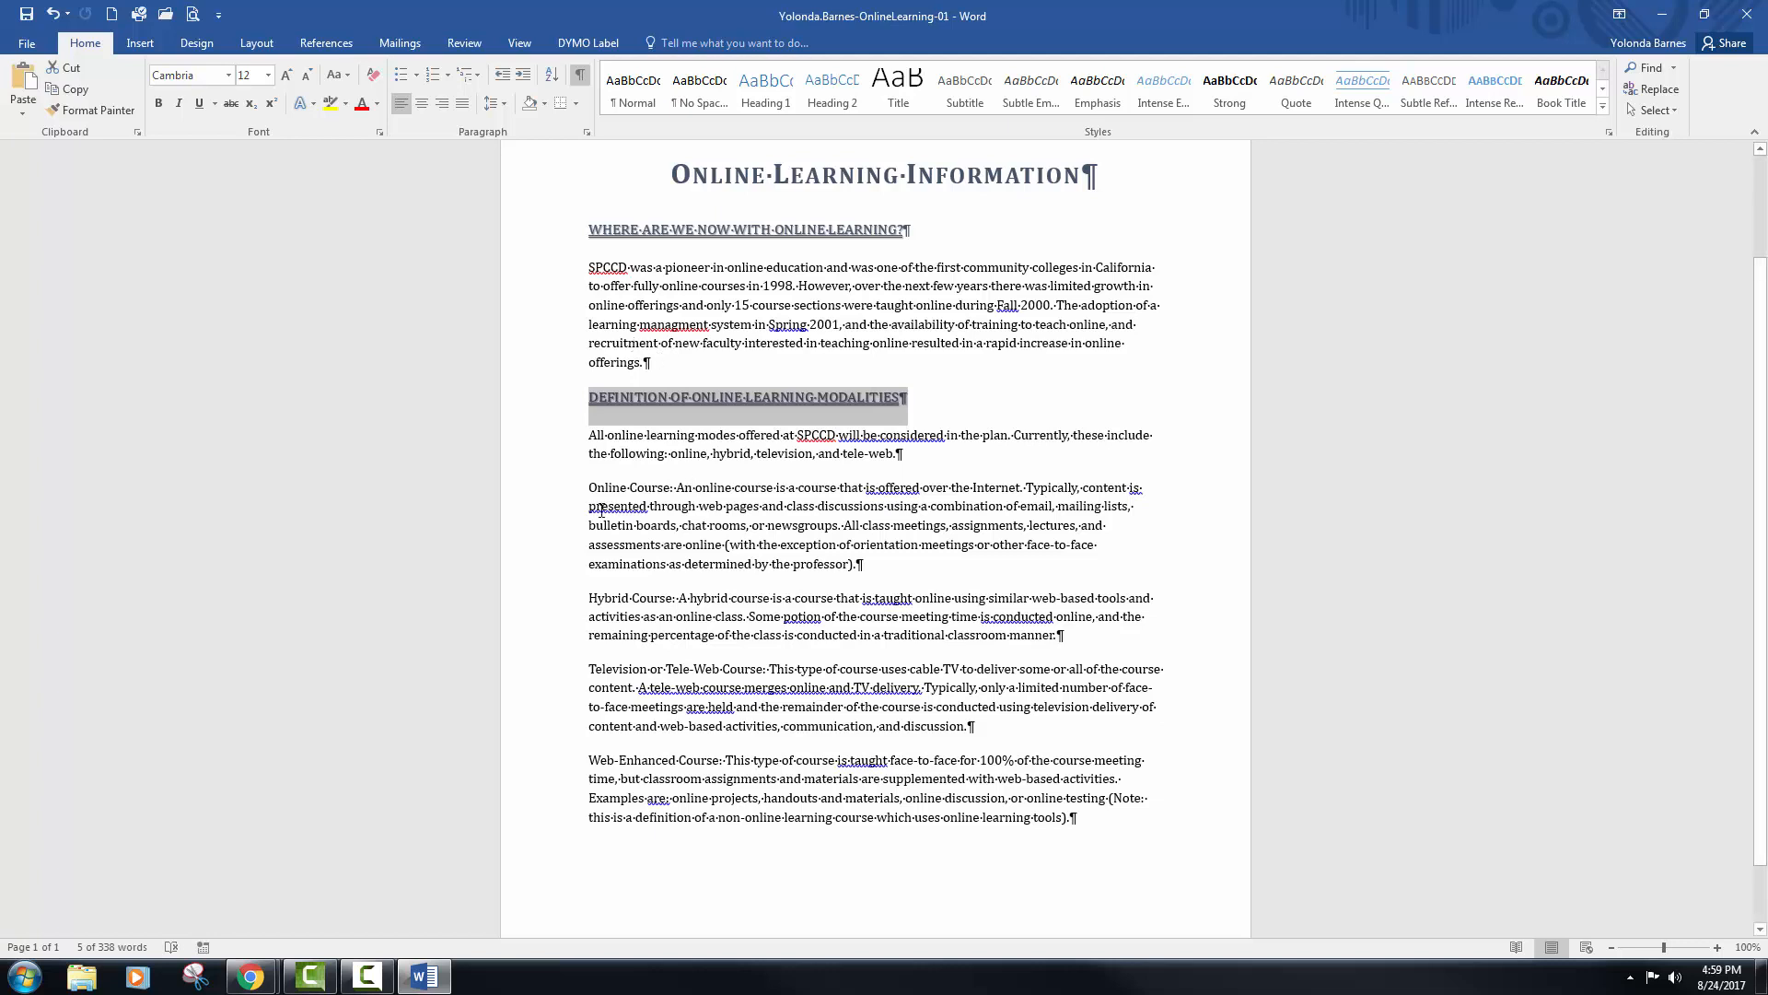
- Format the words "Online Course:" at the start of their paragraph as Bold, dark blue-gray theme color and Small caps
drag(585, 493, 669, 494)
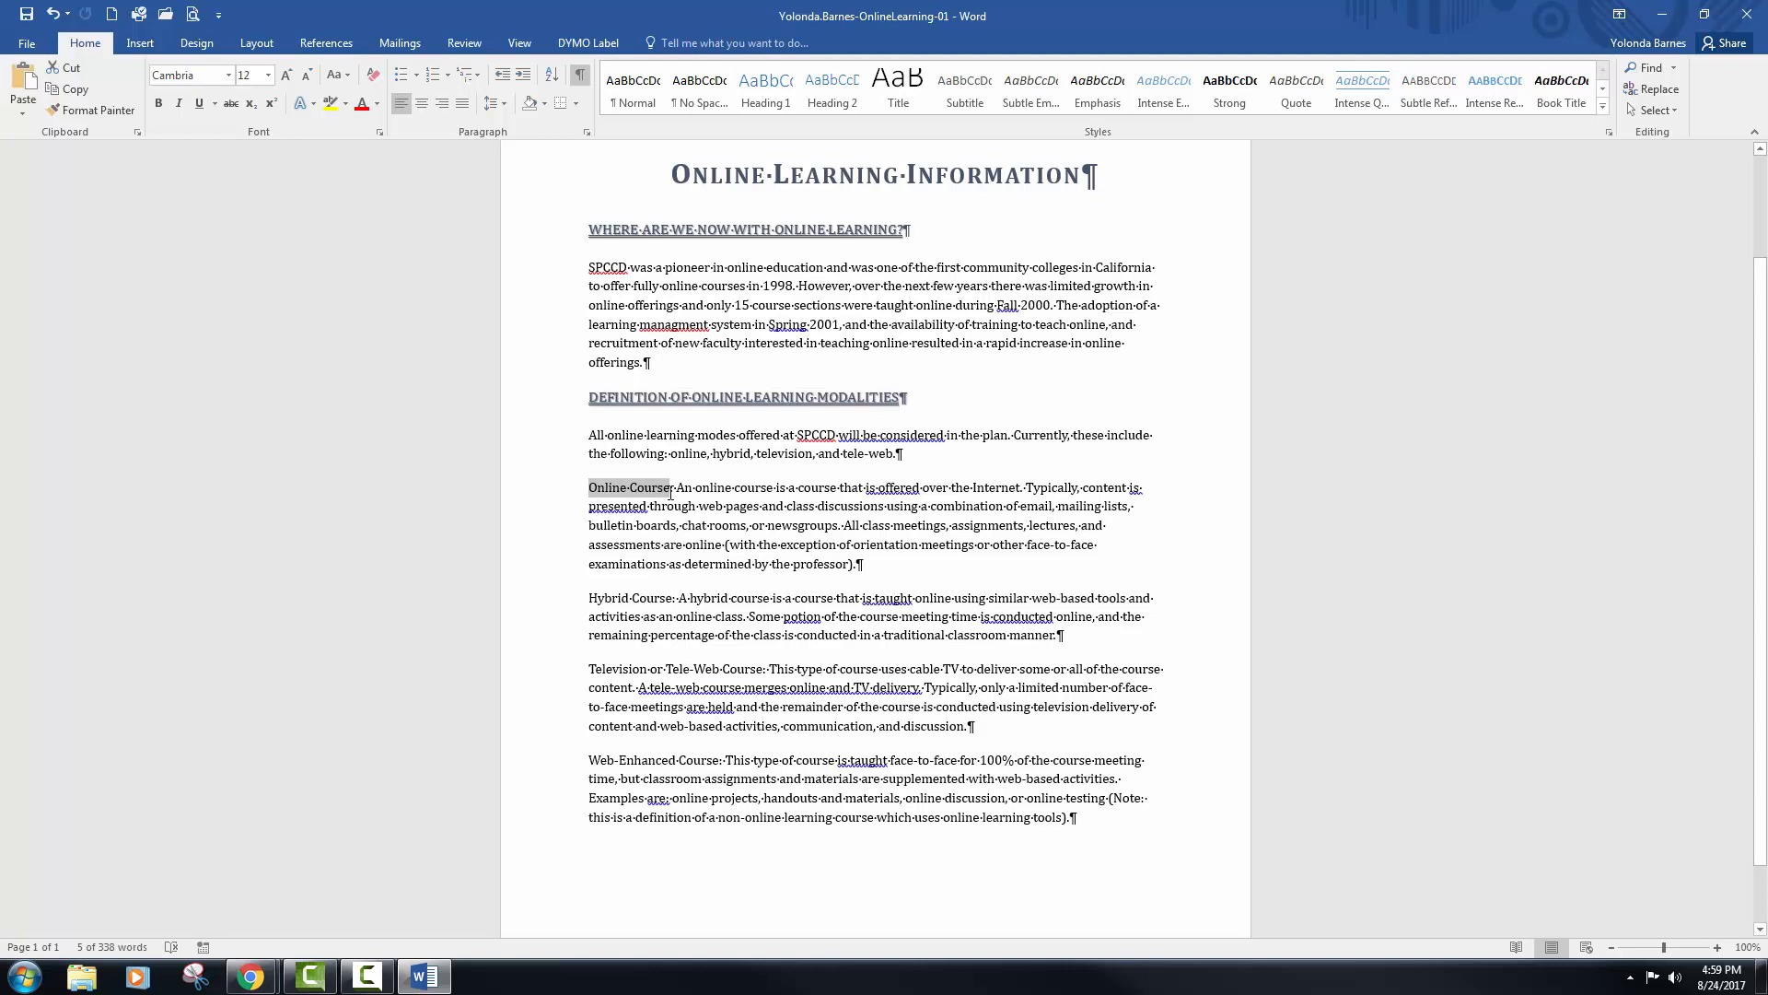
click(664, 488)
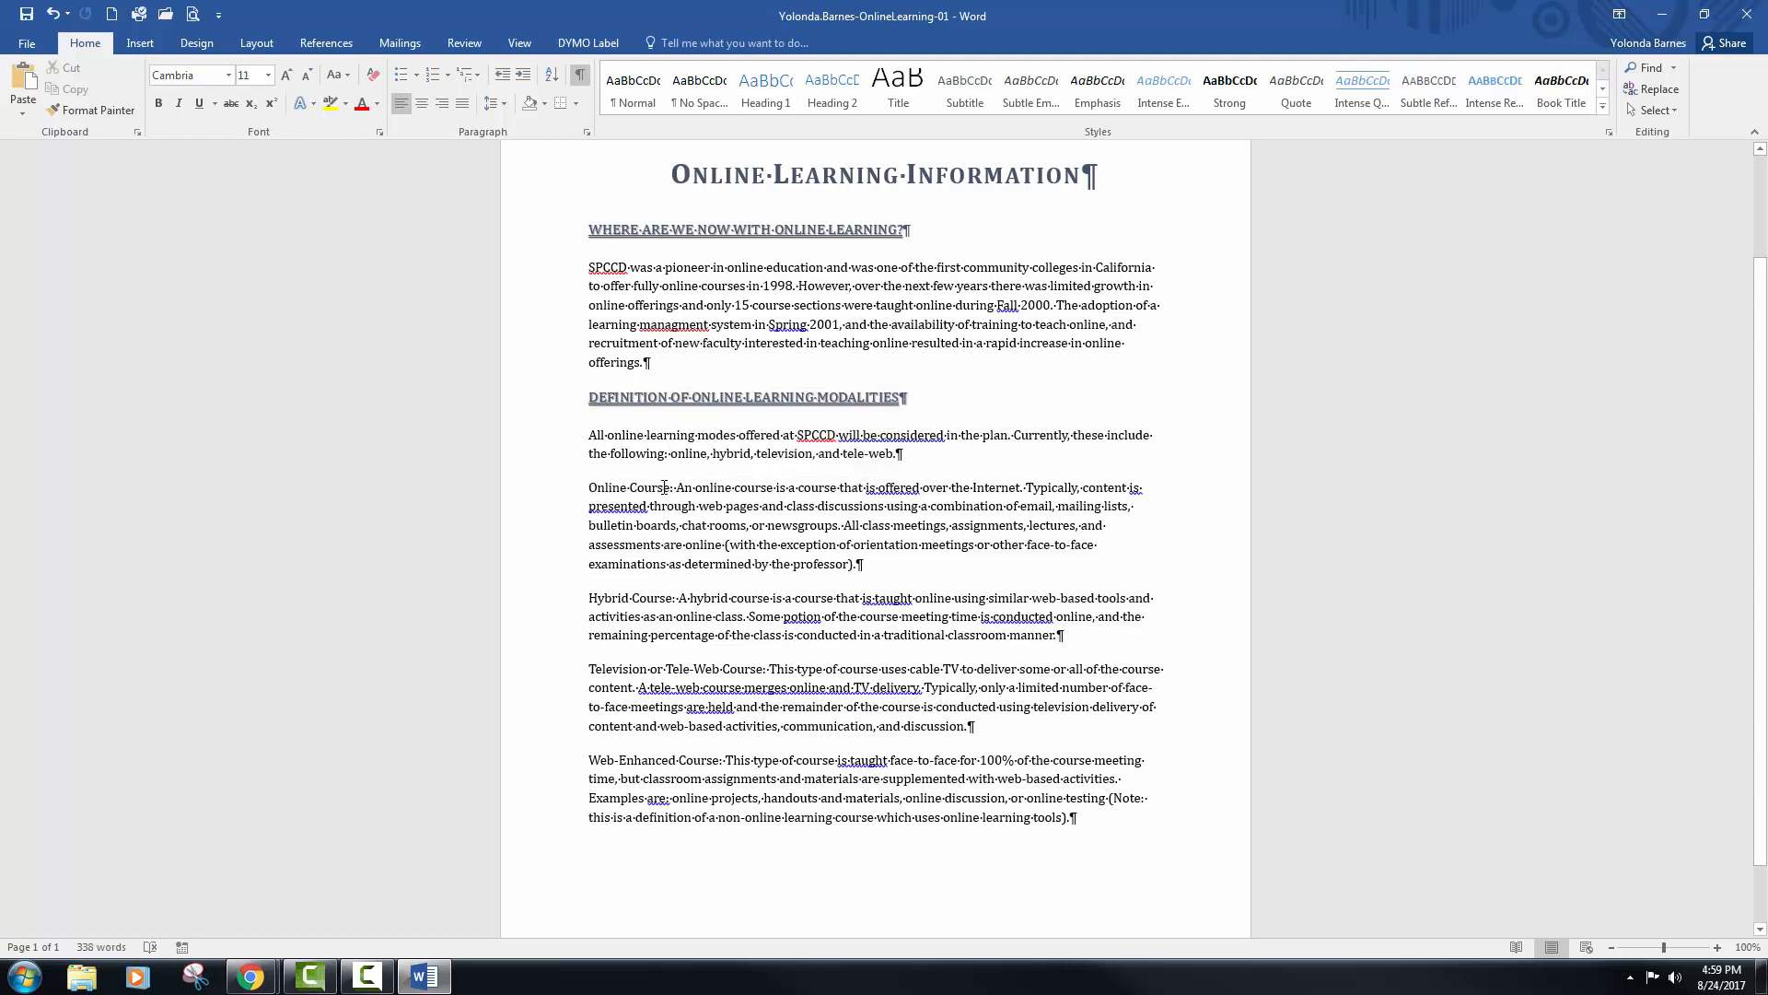
double_click(650, 488)
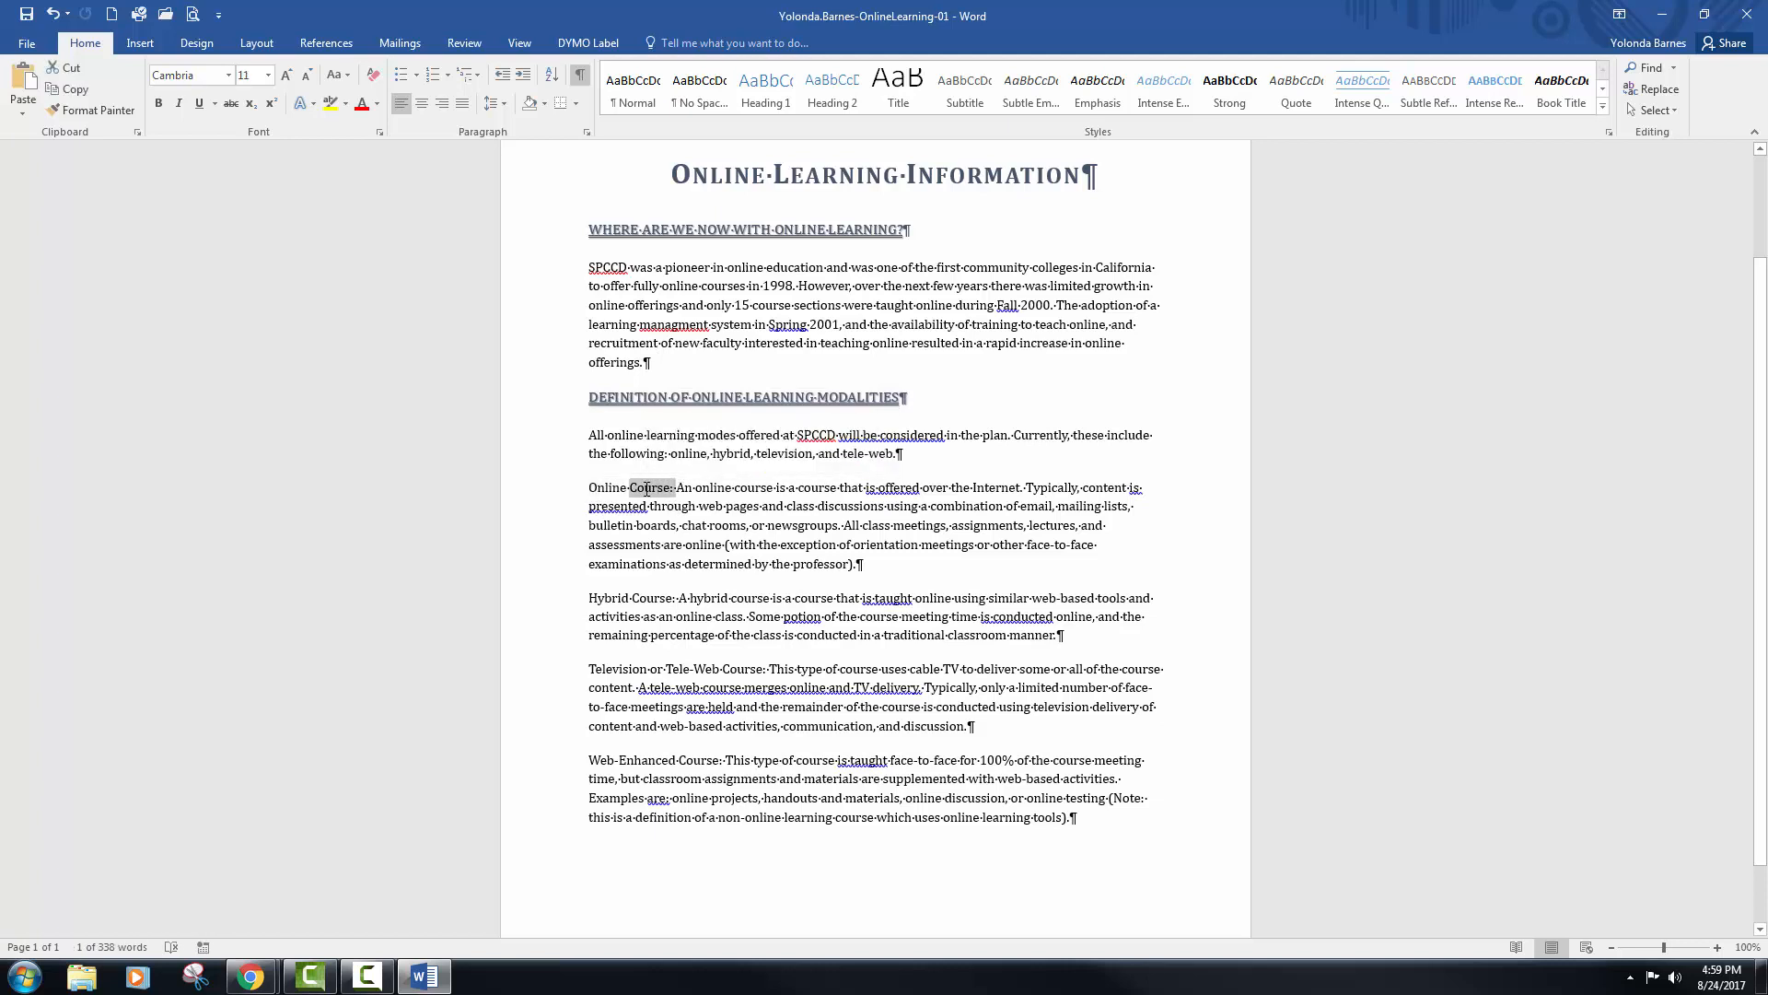
drag(646, 489, 613, 489)
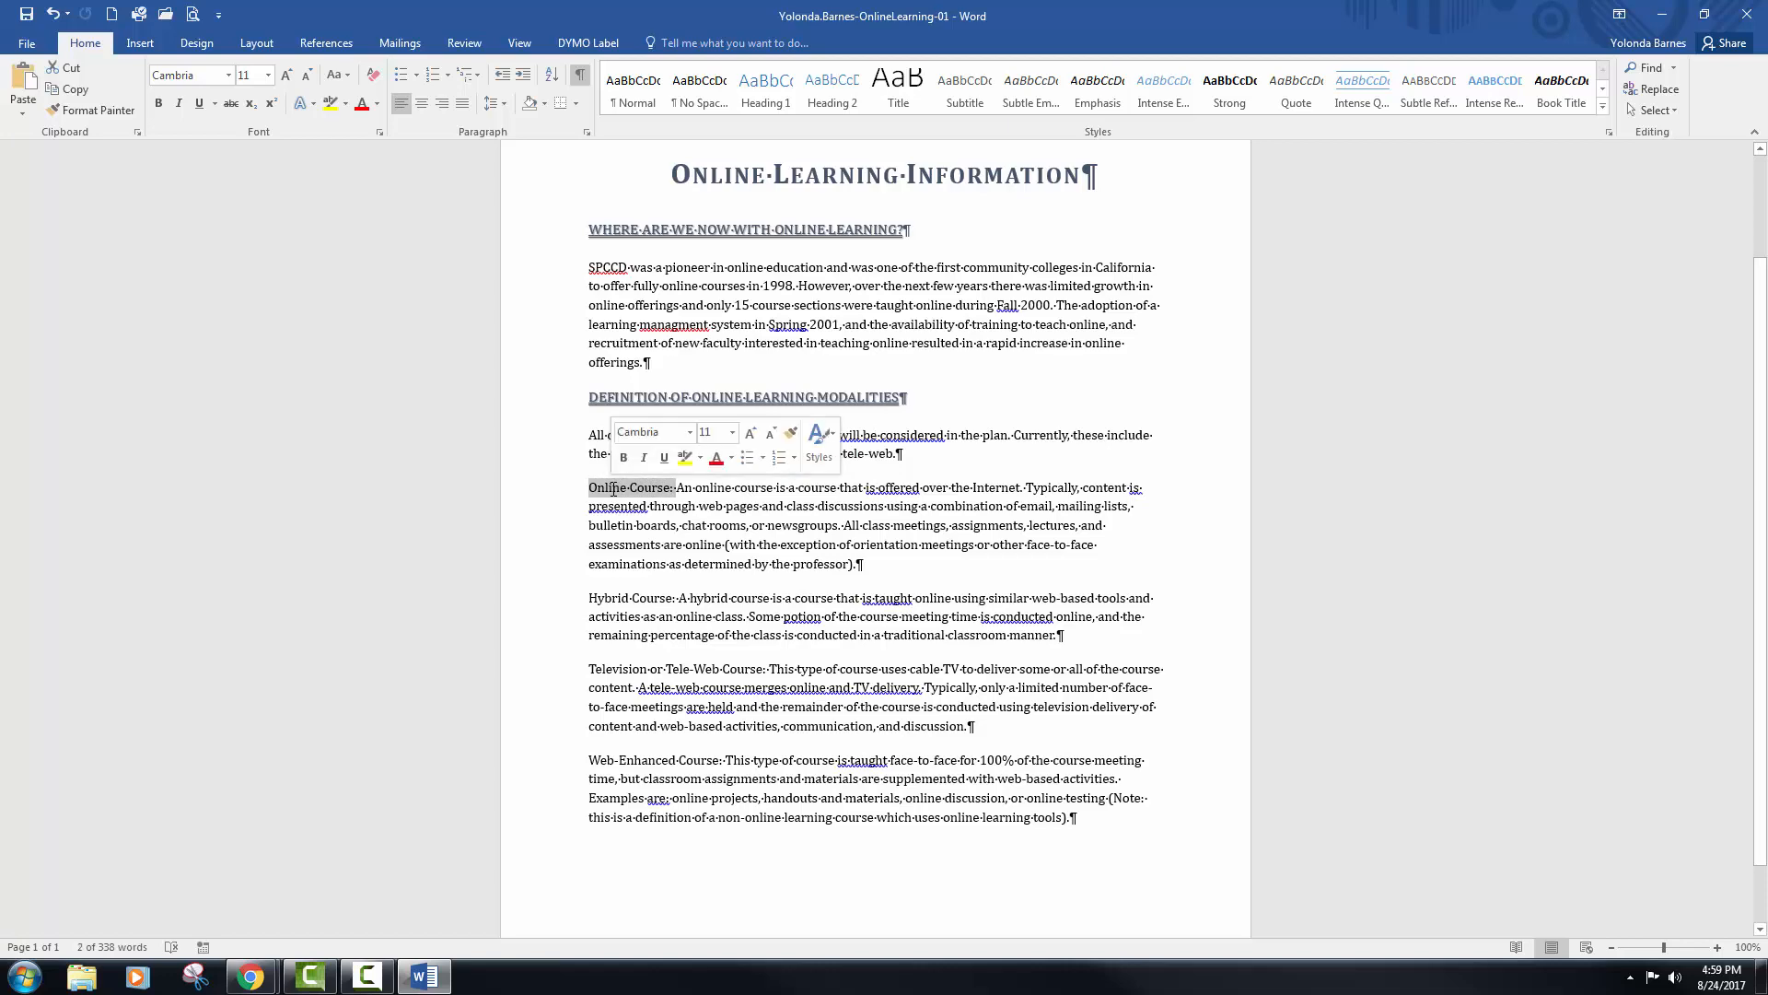
click(378, 133)
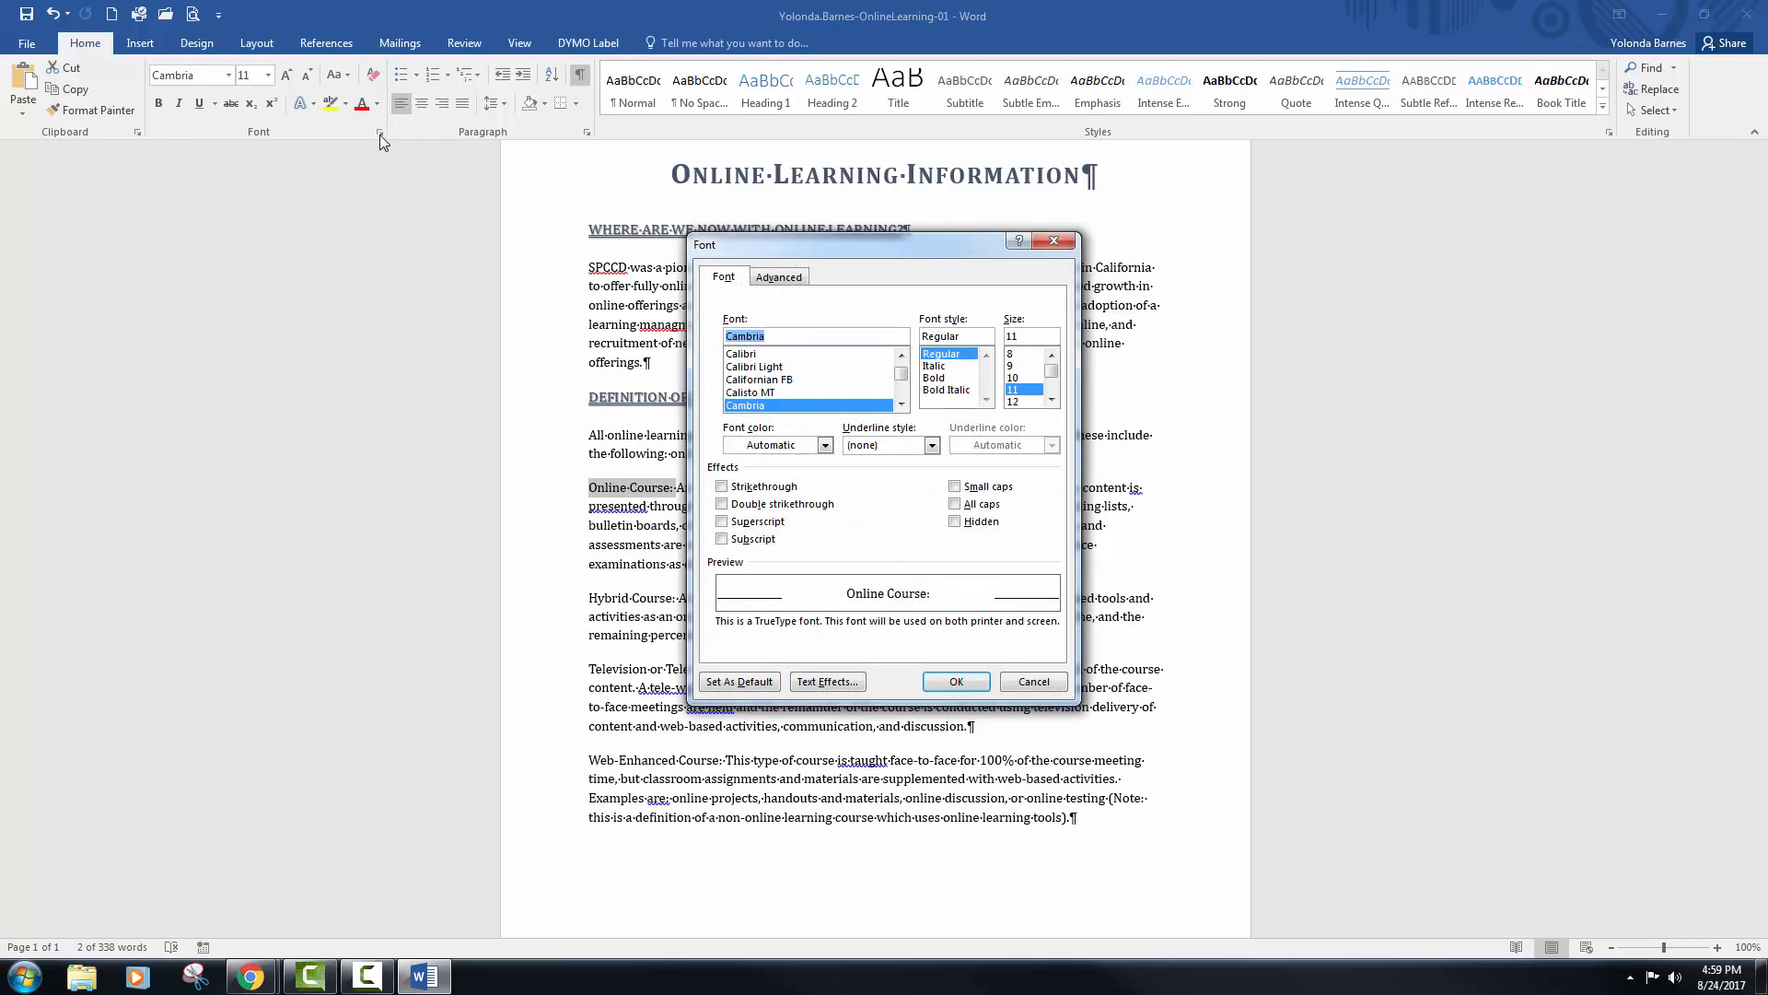
click(941, 379)
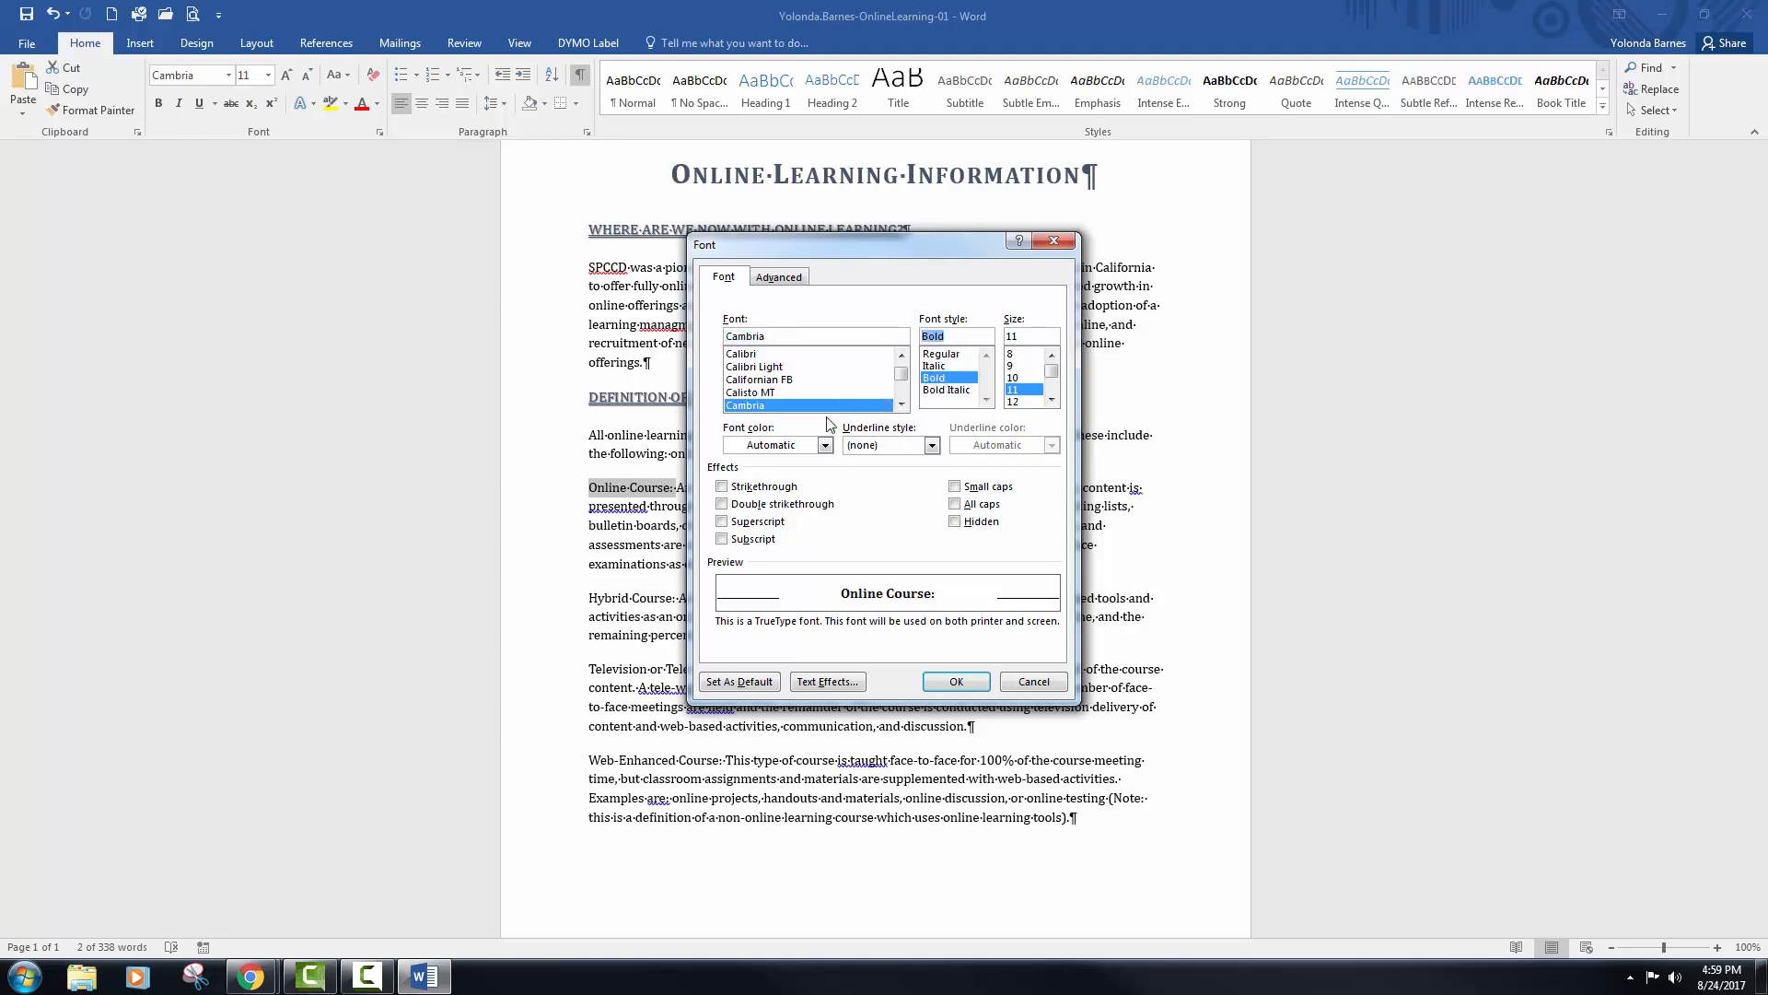
click(825, 445)
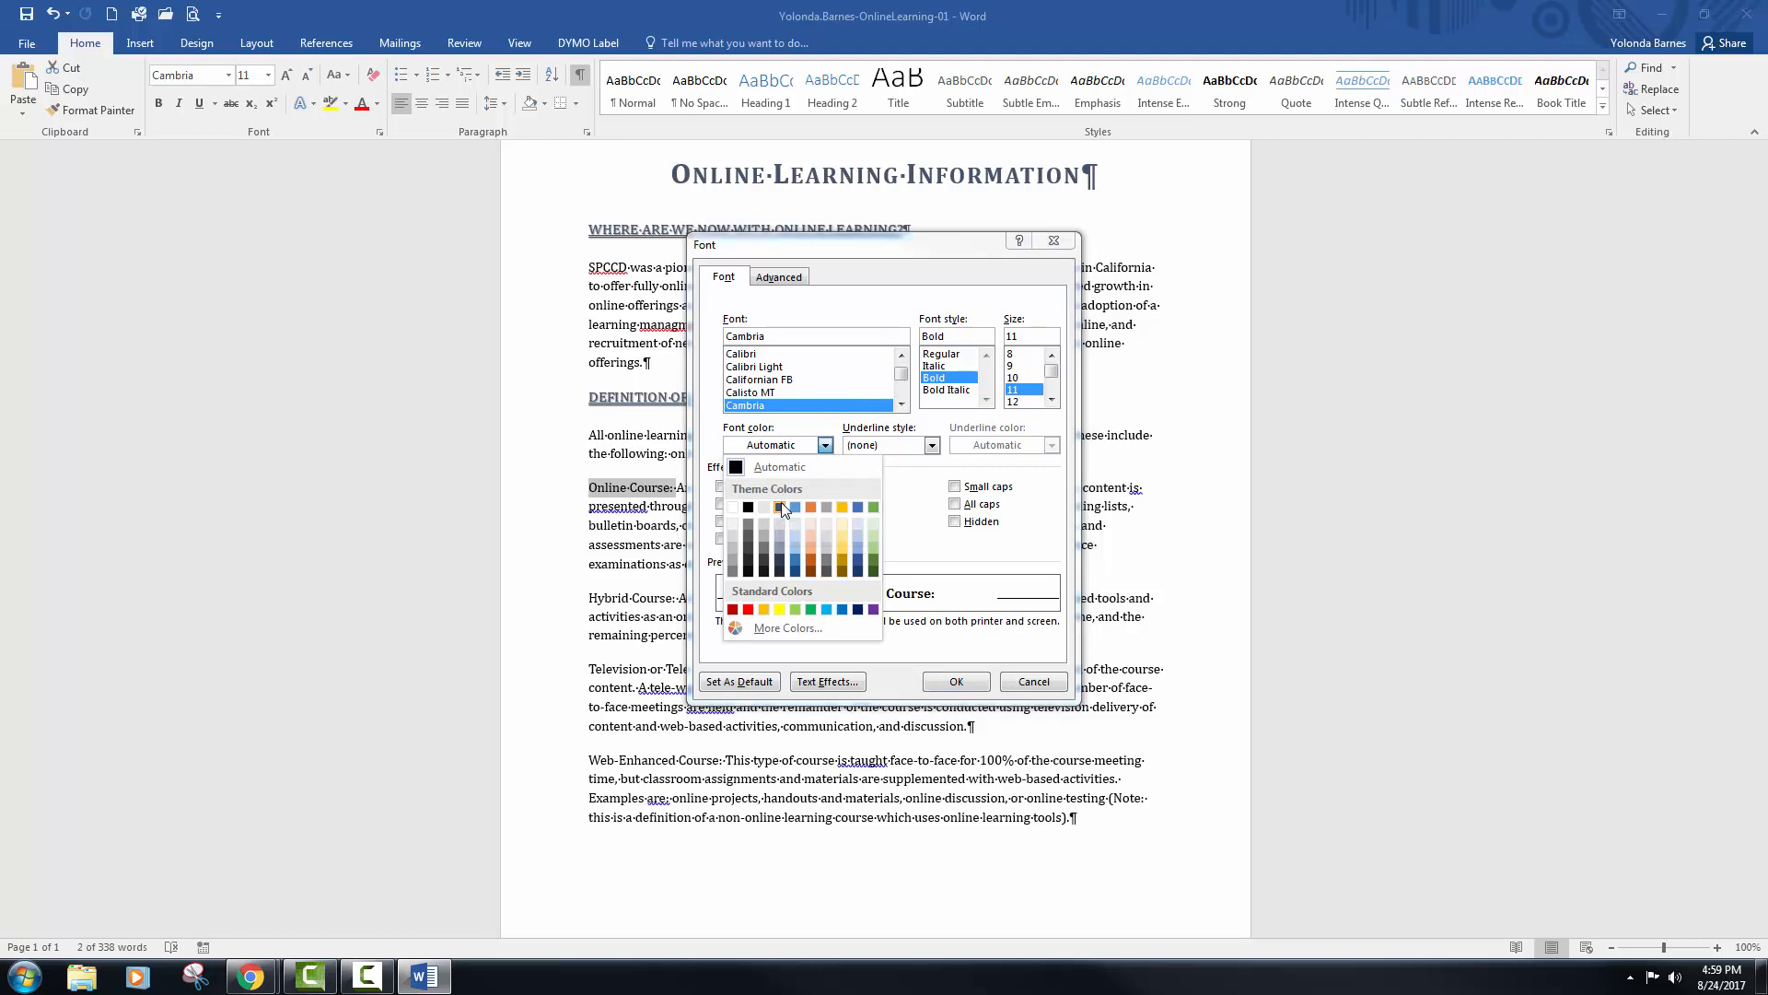
click(781, 506)
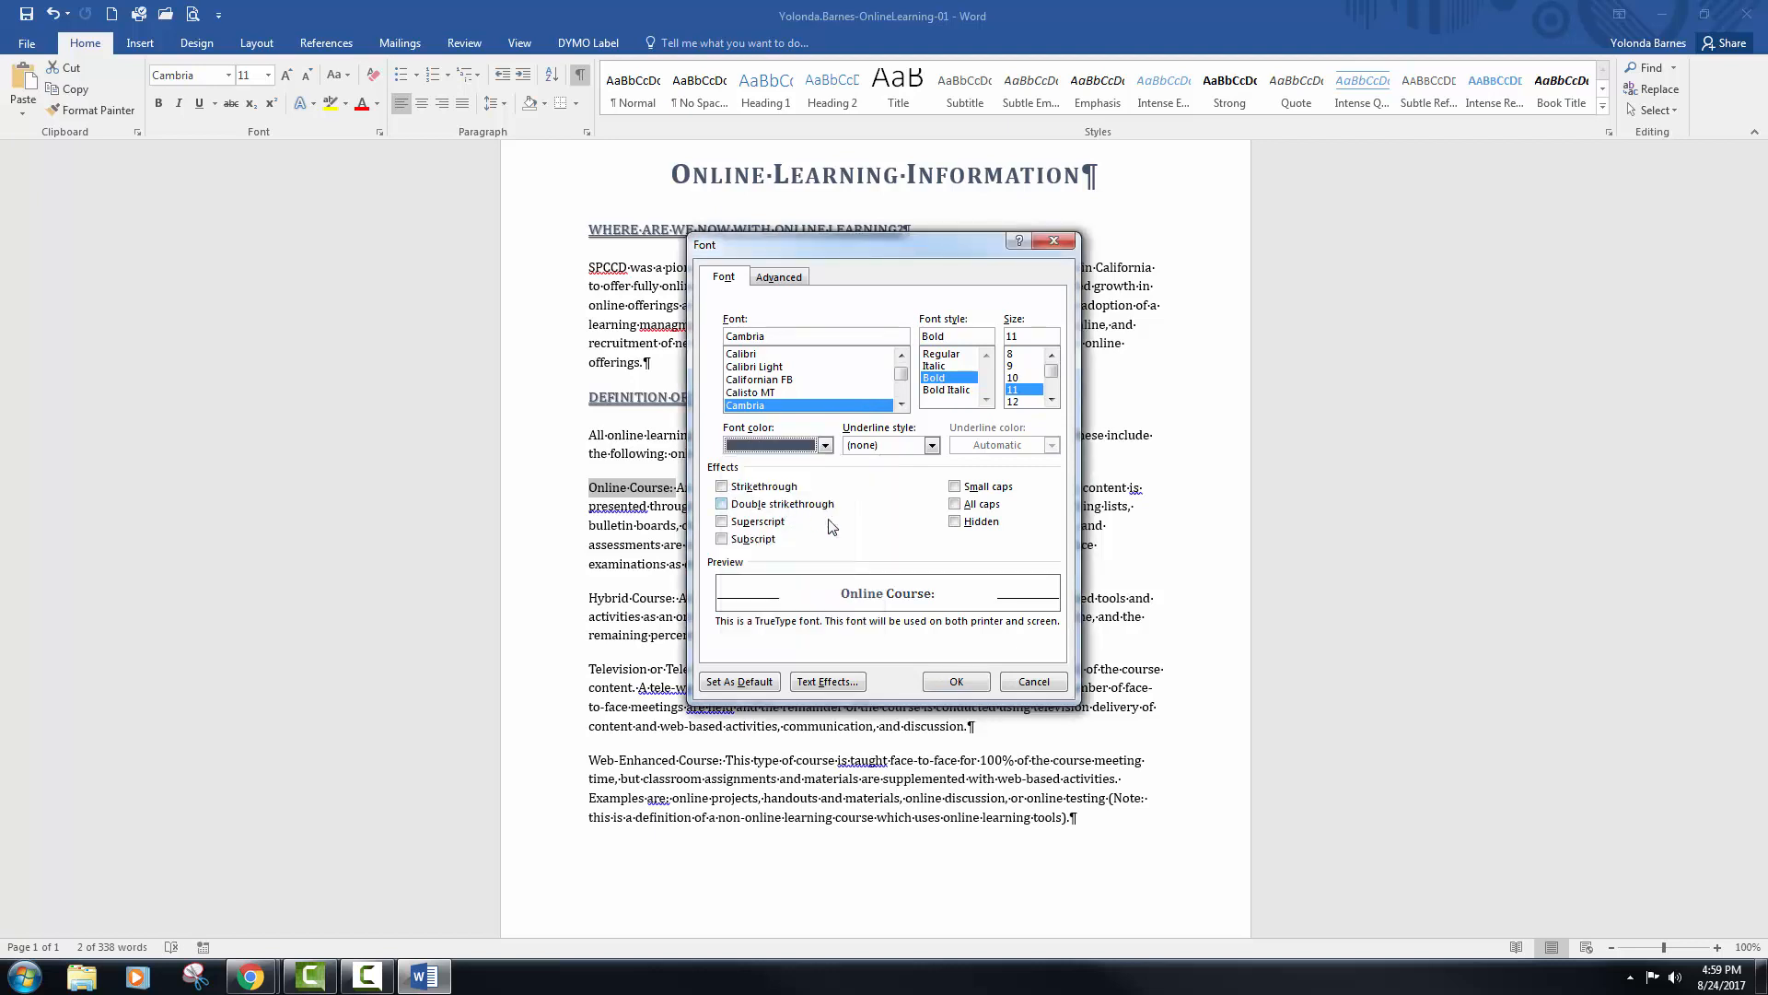
click(956, 487)
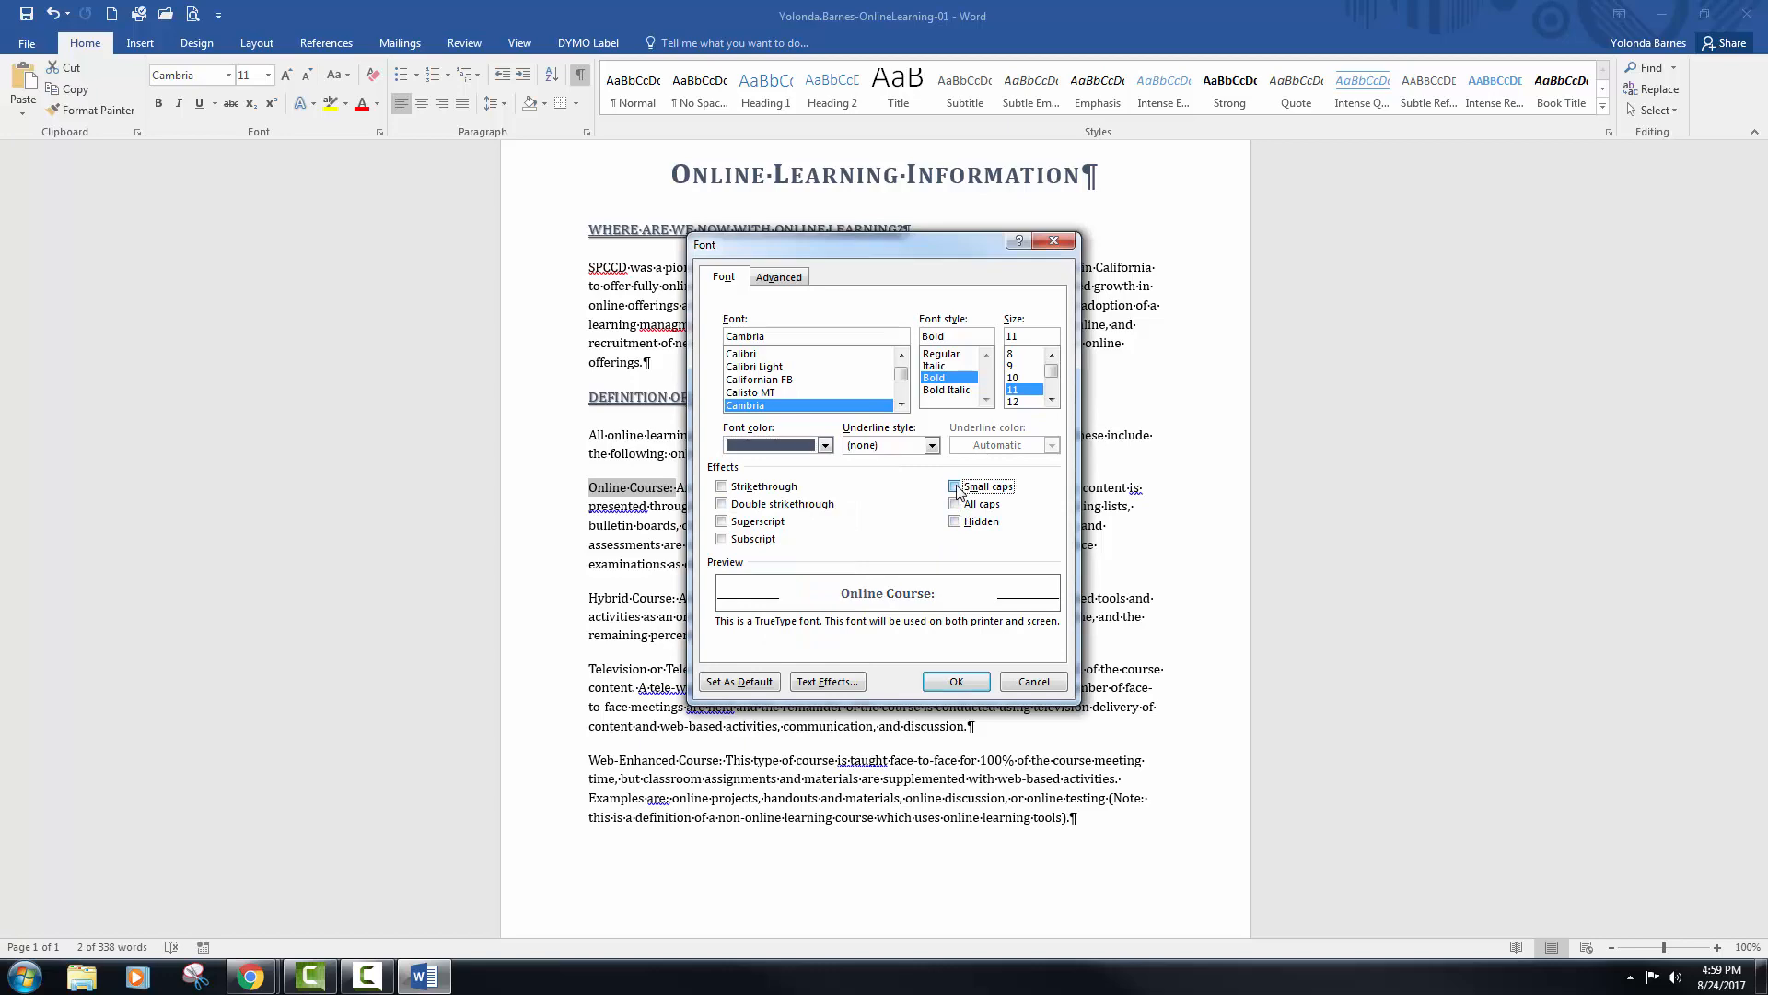
click(953, 682)
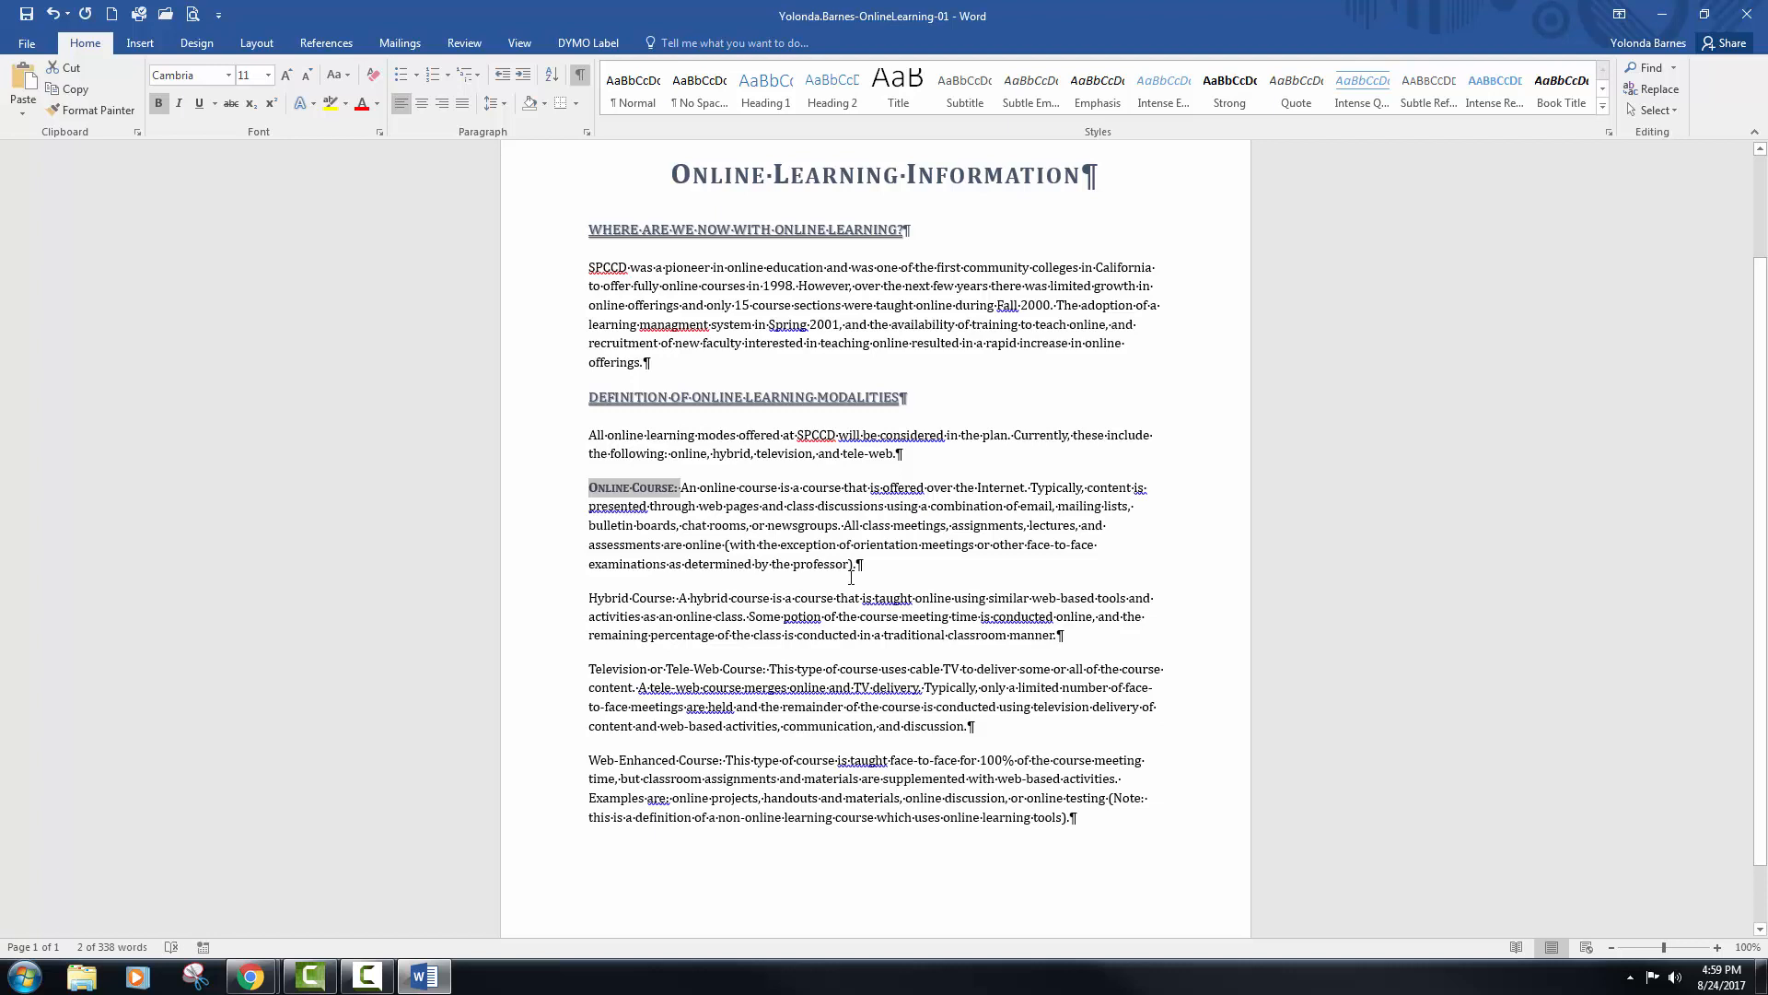
- Copy the formatting of "Online Course:" to the labels "Hybrid Course:", "Television or Tele-Web Course:" and "Web-Enhanced Course:"
click(79, 113)
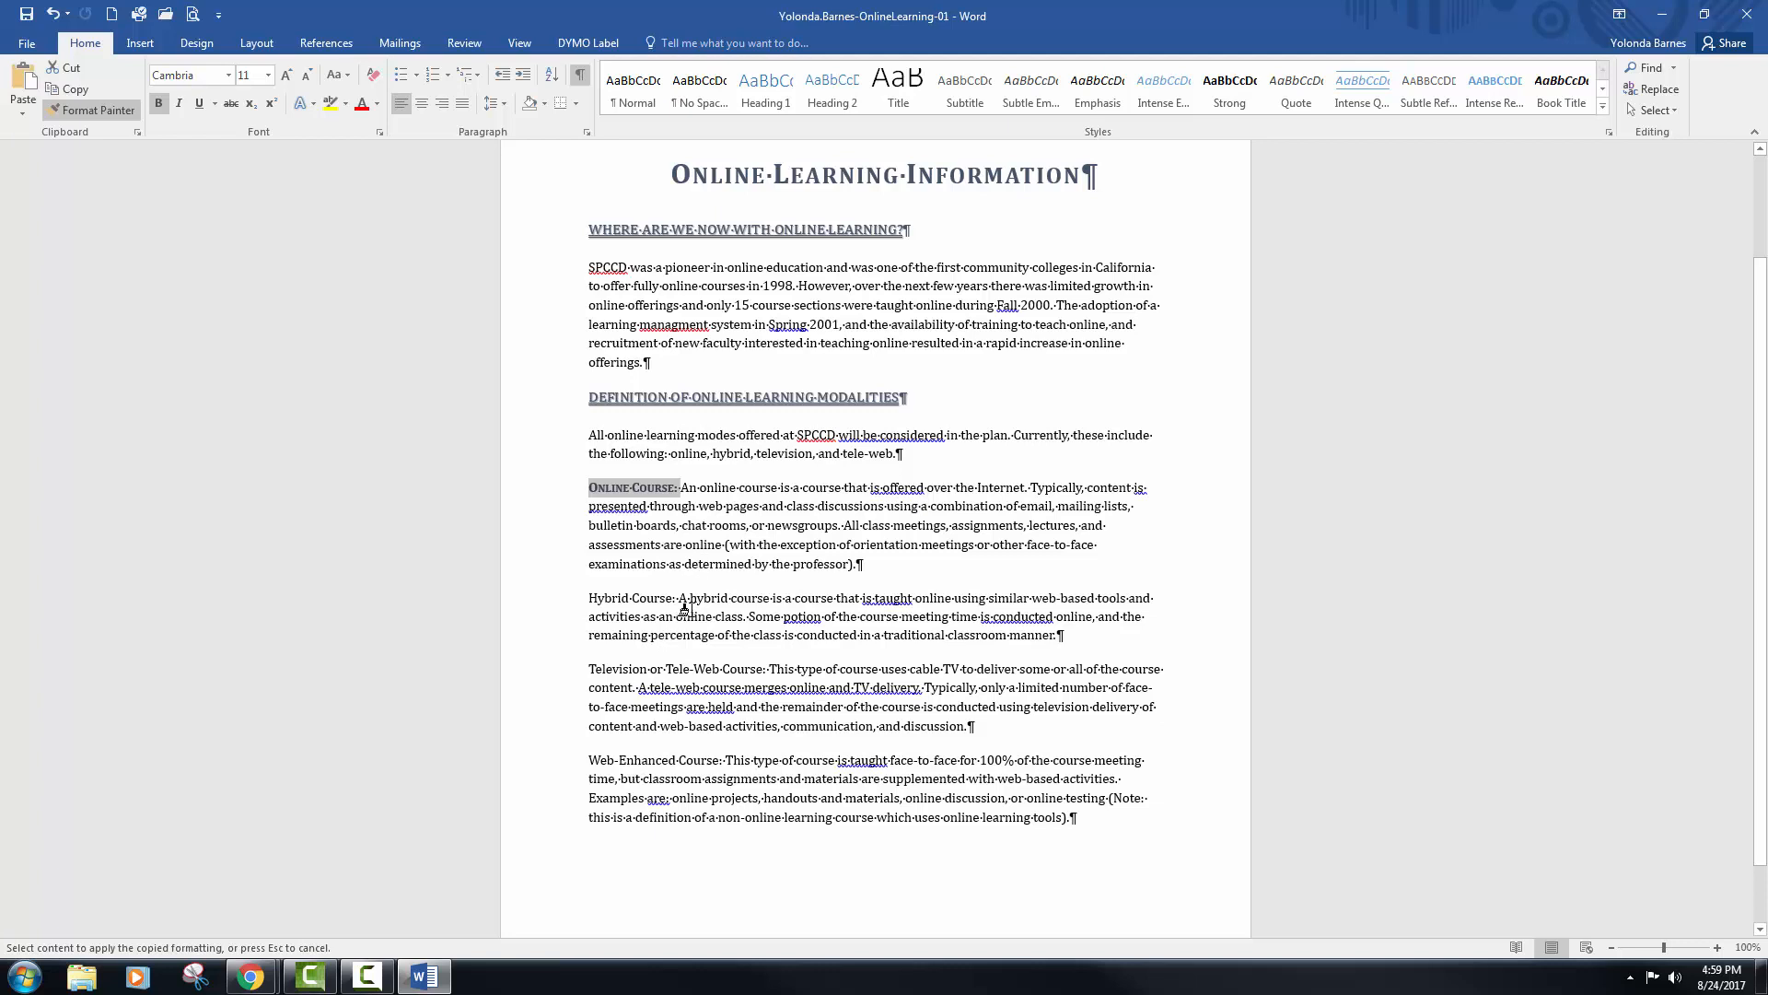
drag(682, 599, 591, 600)
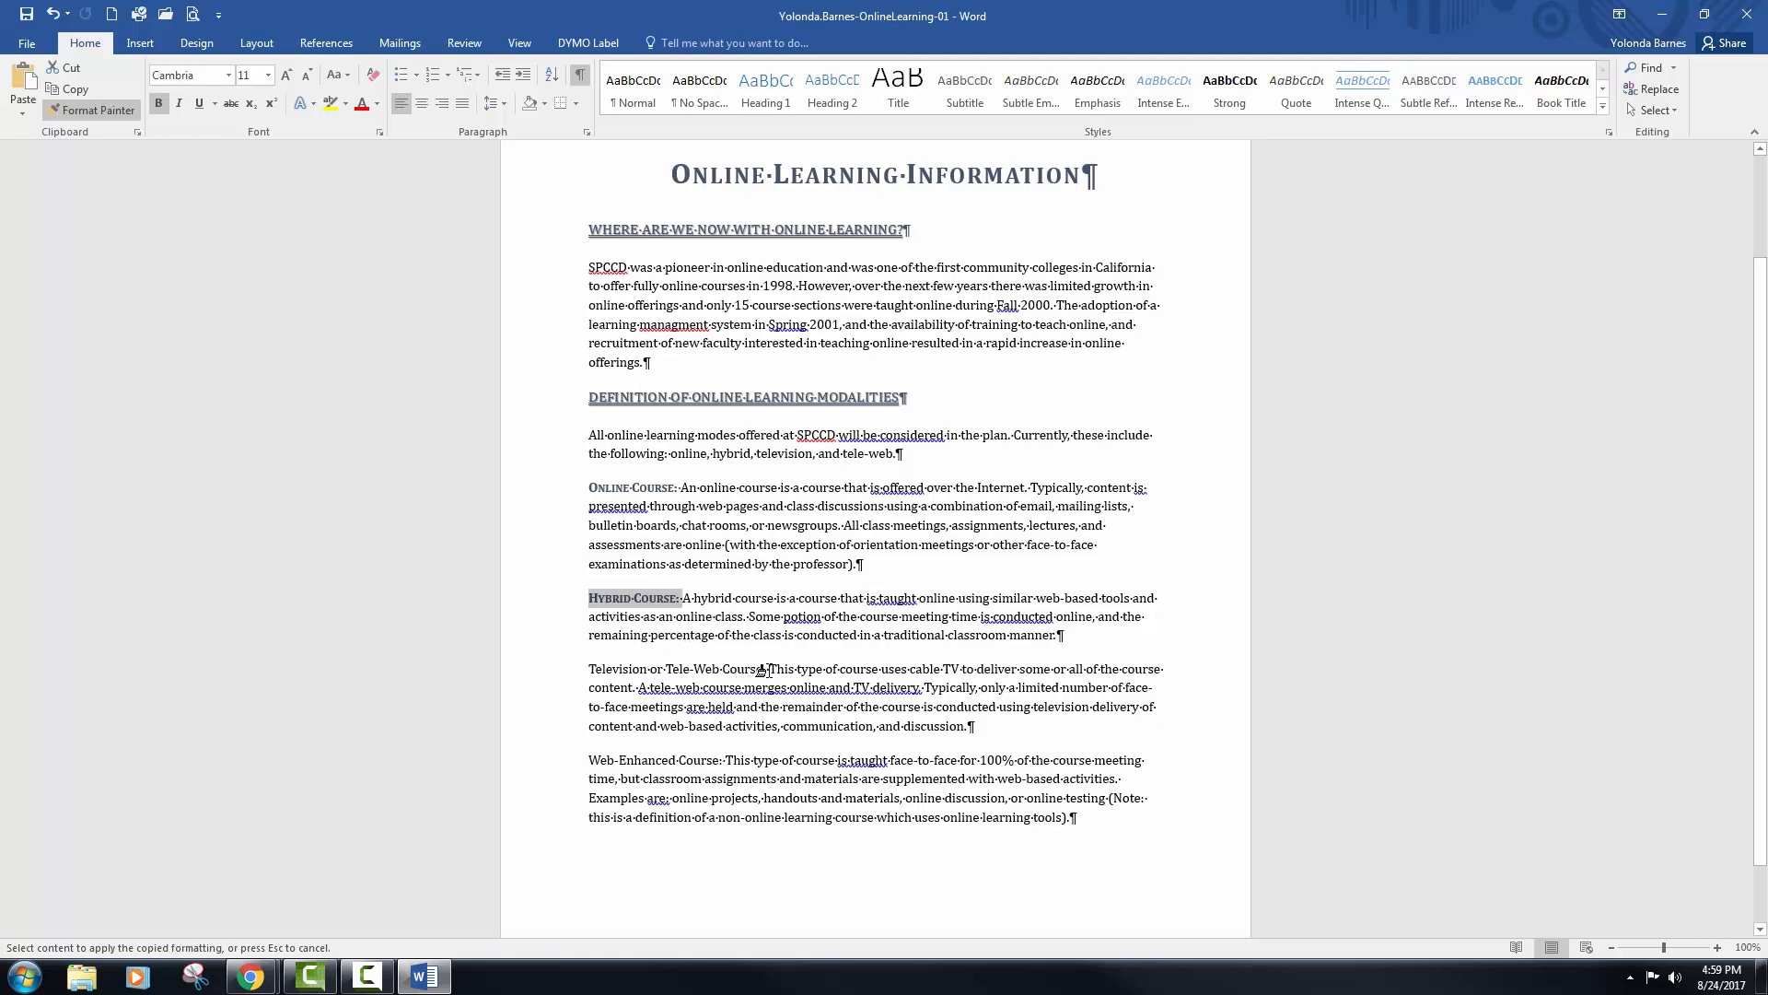
drag(766, 669, 594, 668)
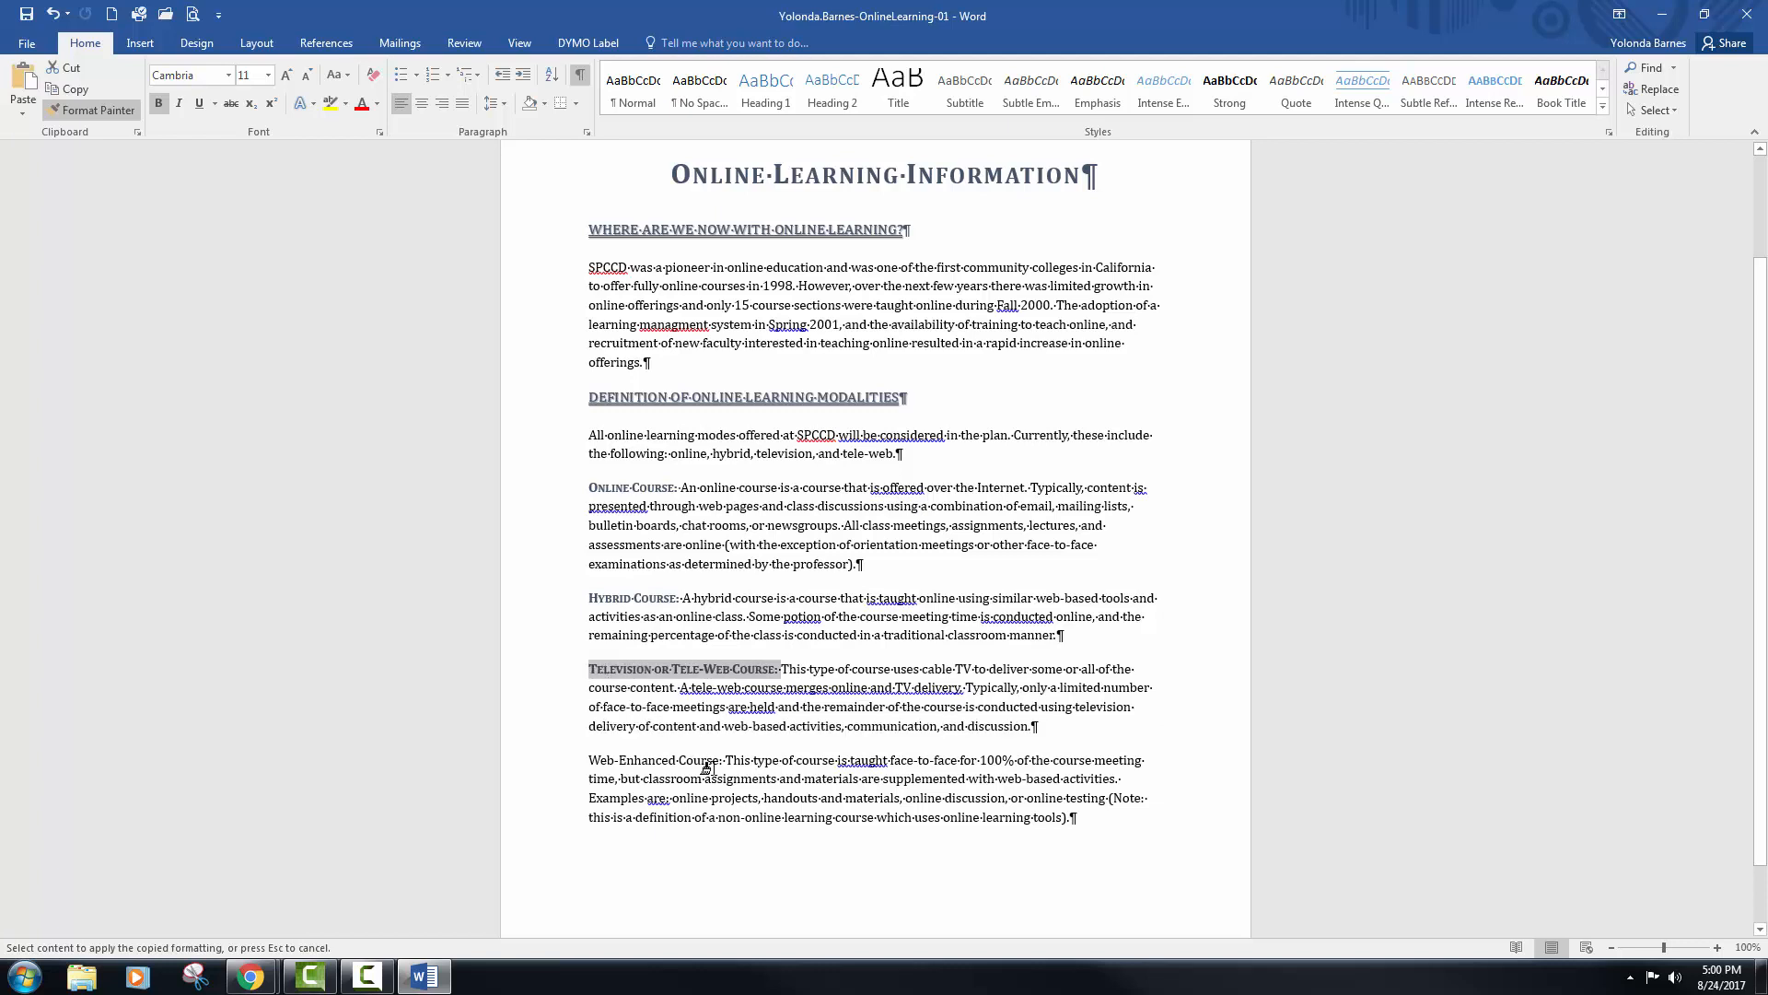
drag(723, 761, 593, 760)
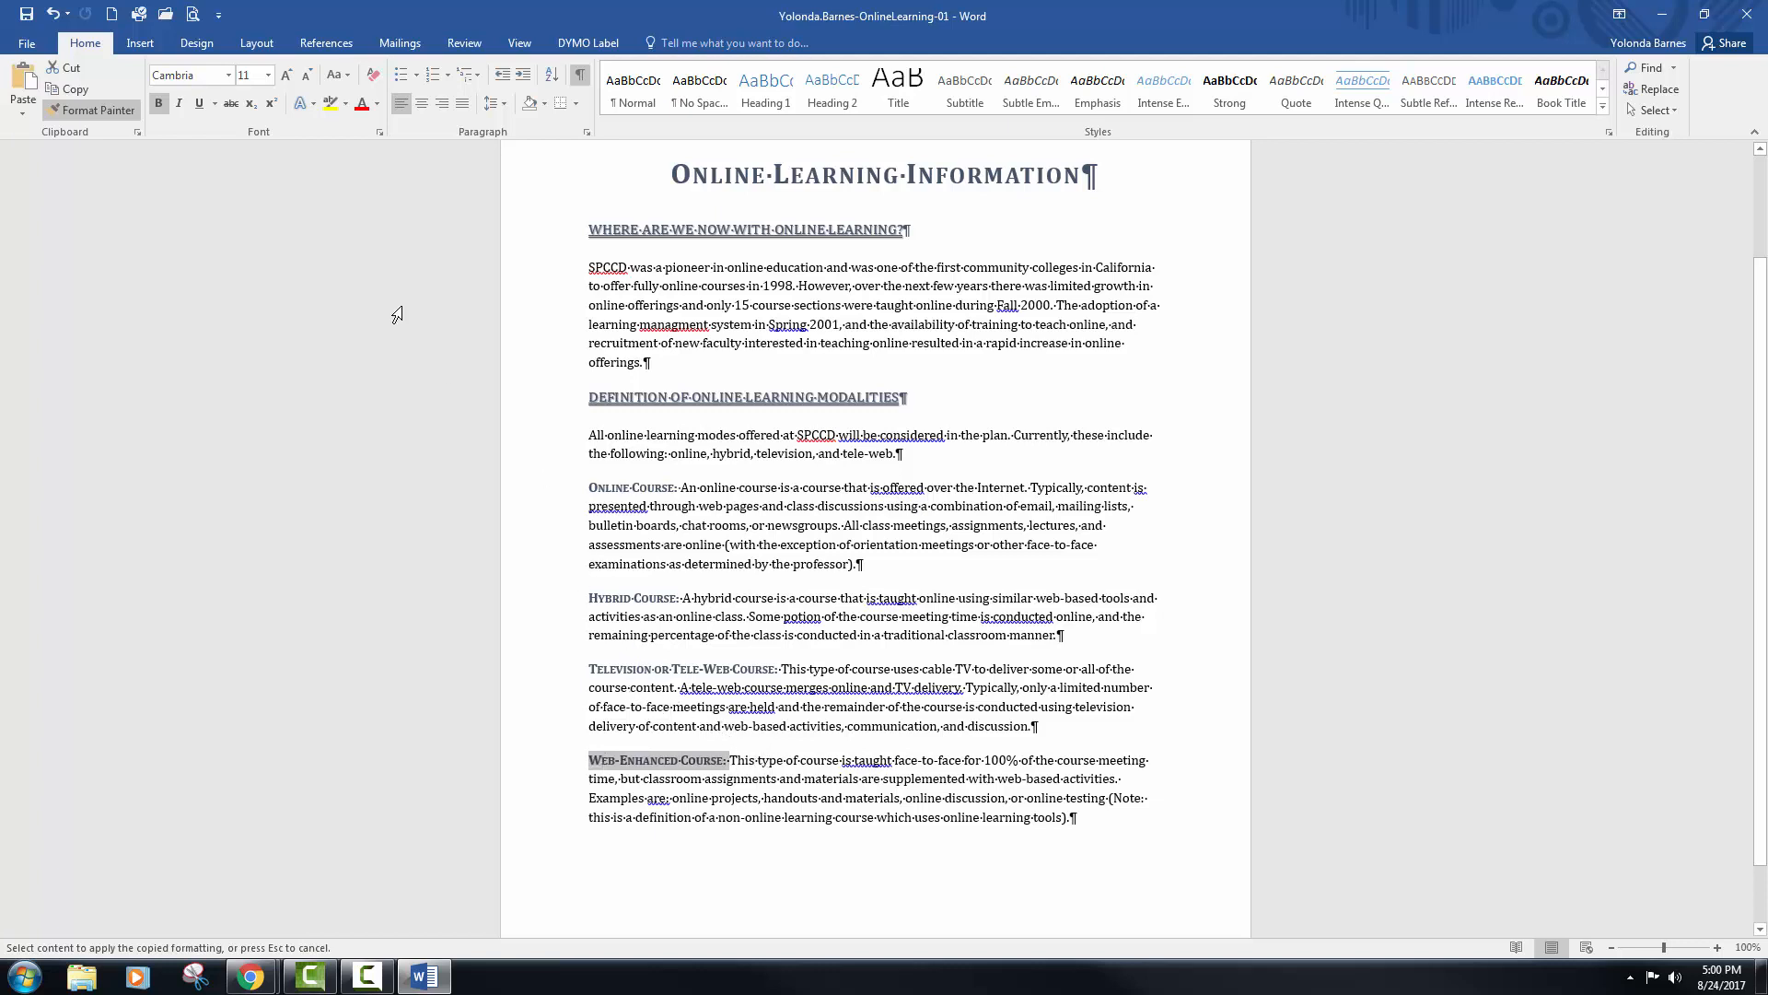
click(83, 105)
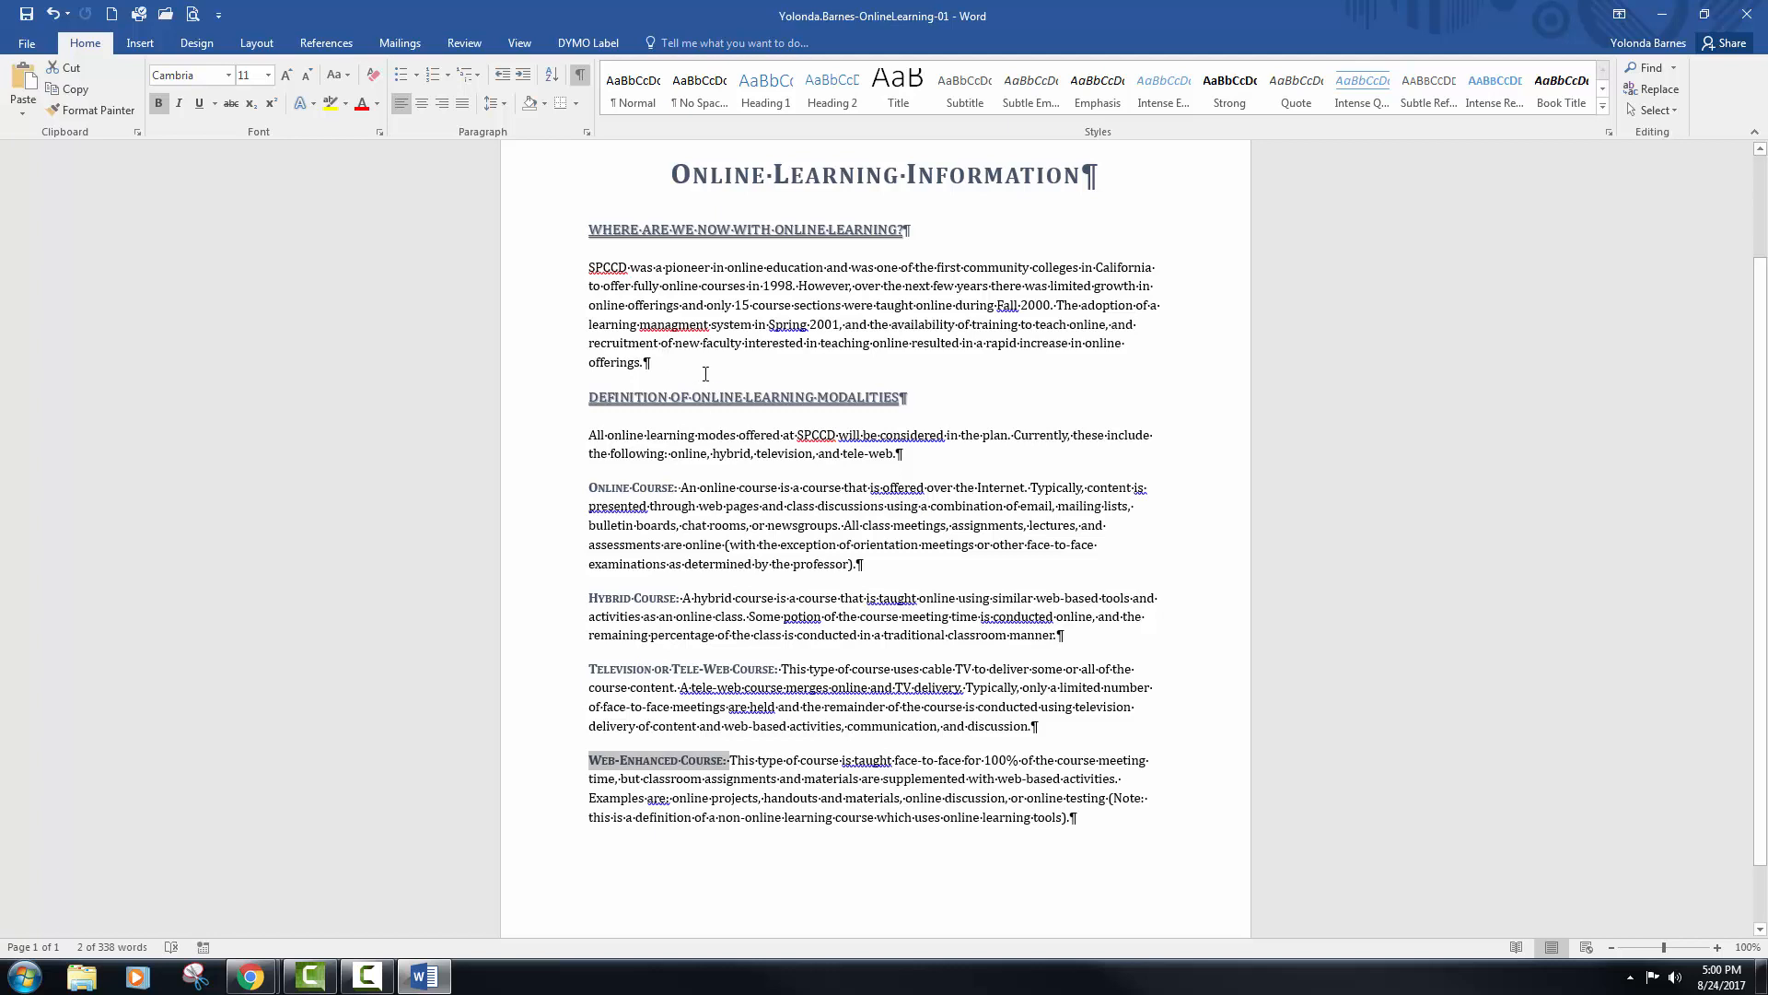
- Correct the misspelled words to "management" in the first body paragraph and "portion" in the Hybrid Course paragraph using the suggested corrections
right_click(674, 325)
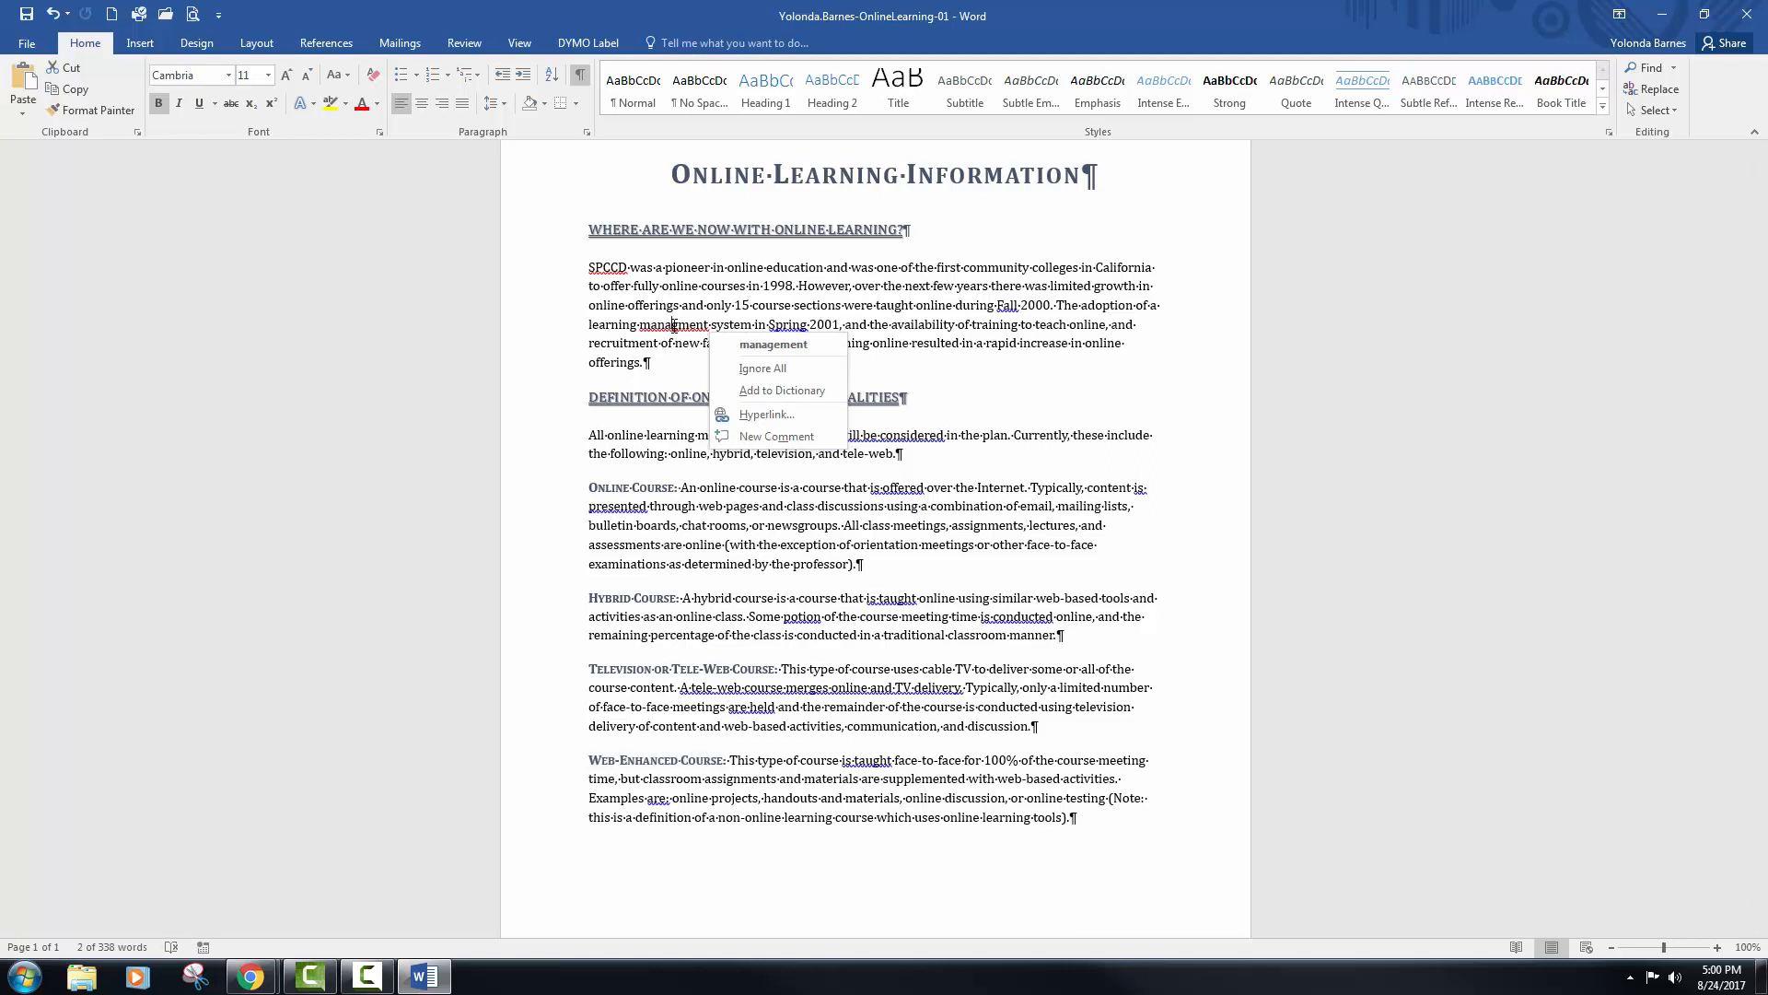
click(773, 344)
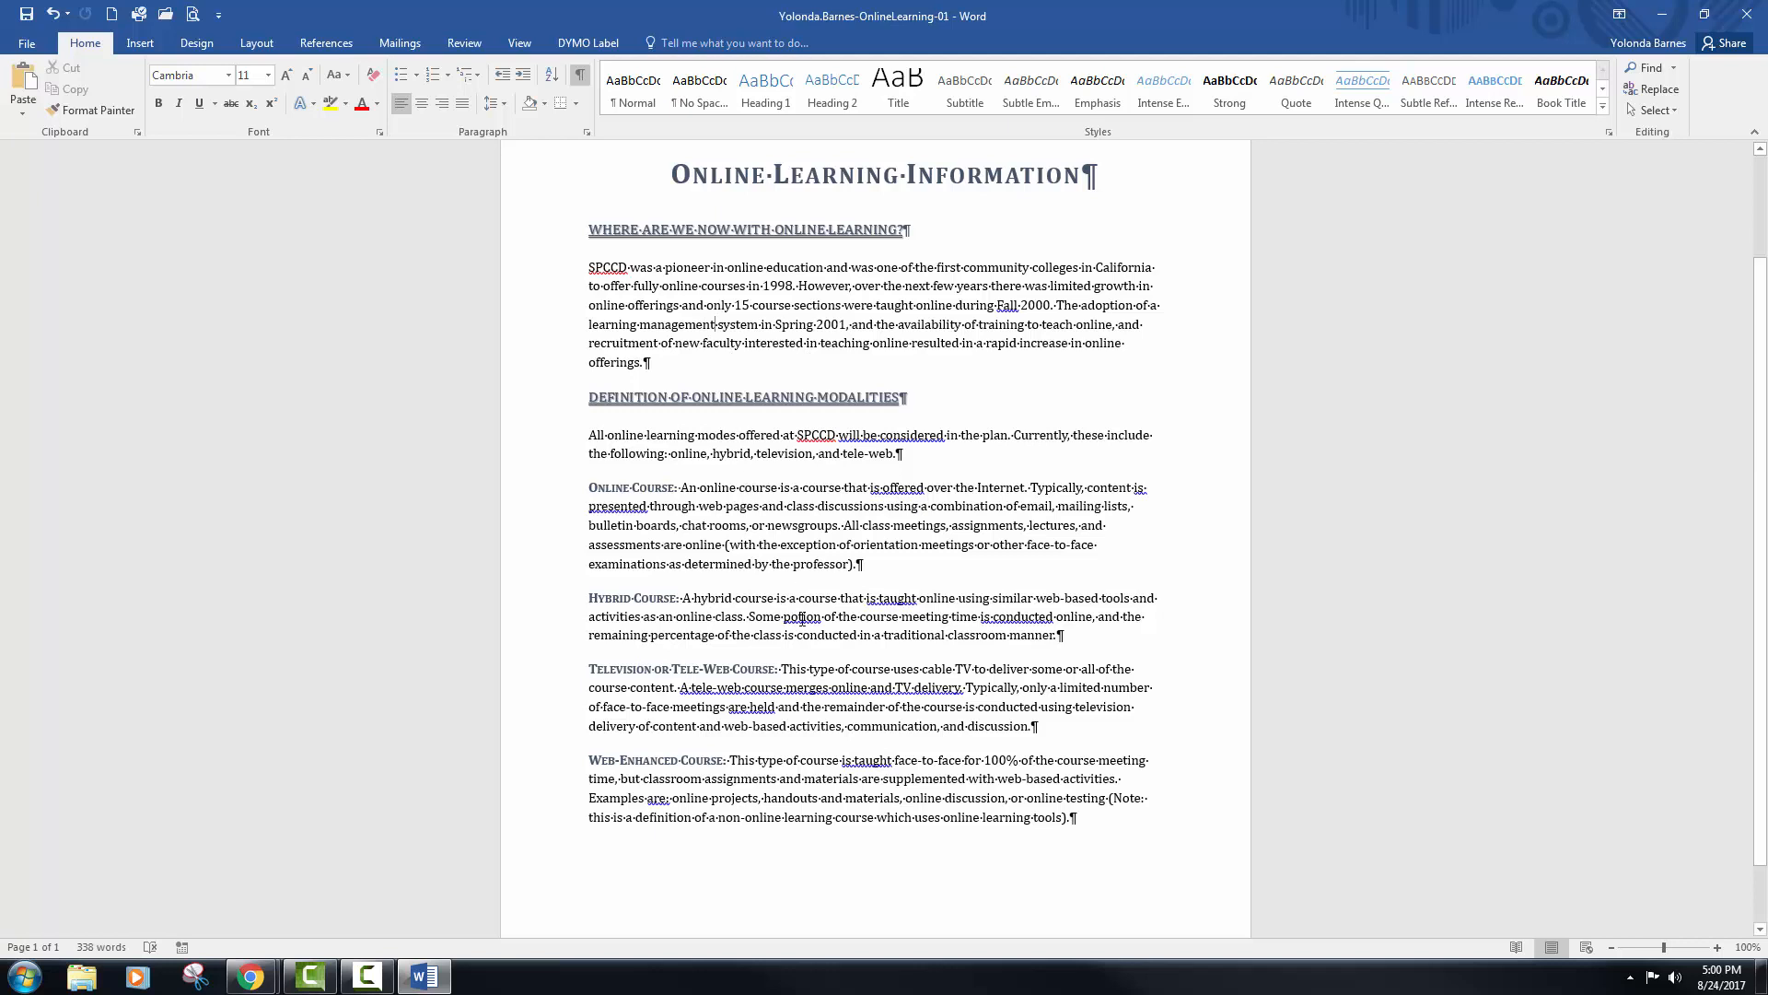
right_click(817, 619)
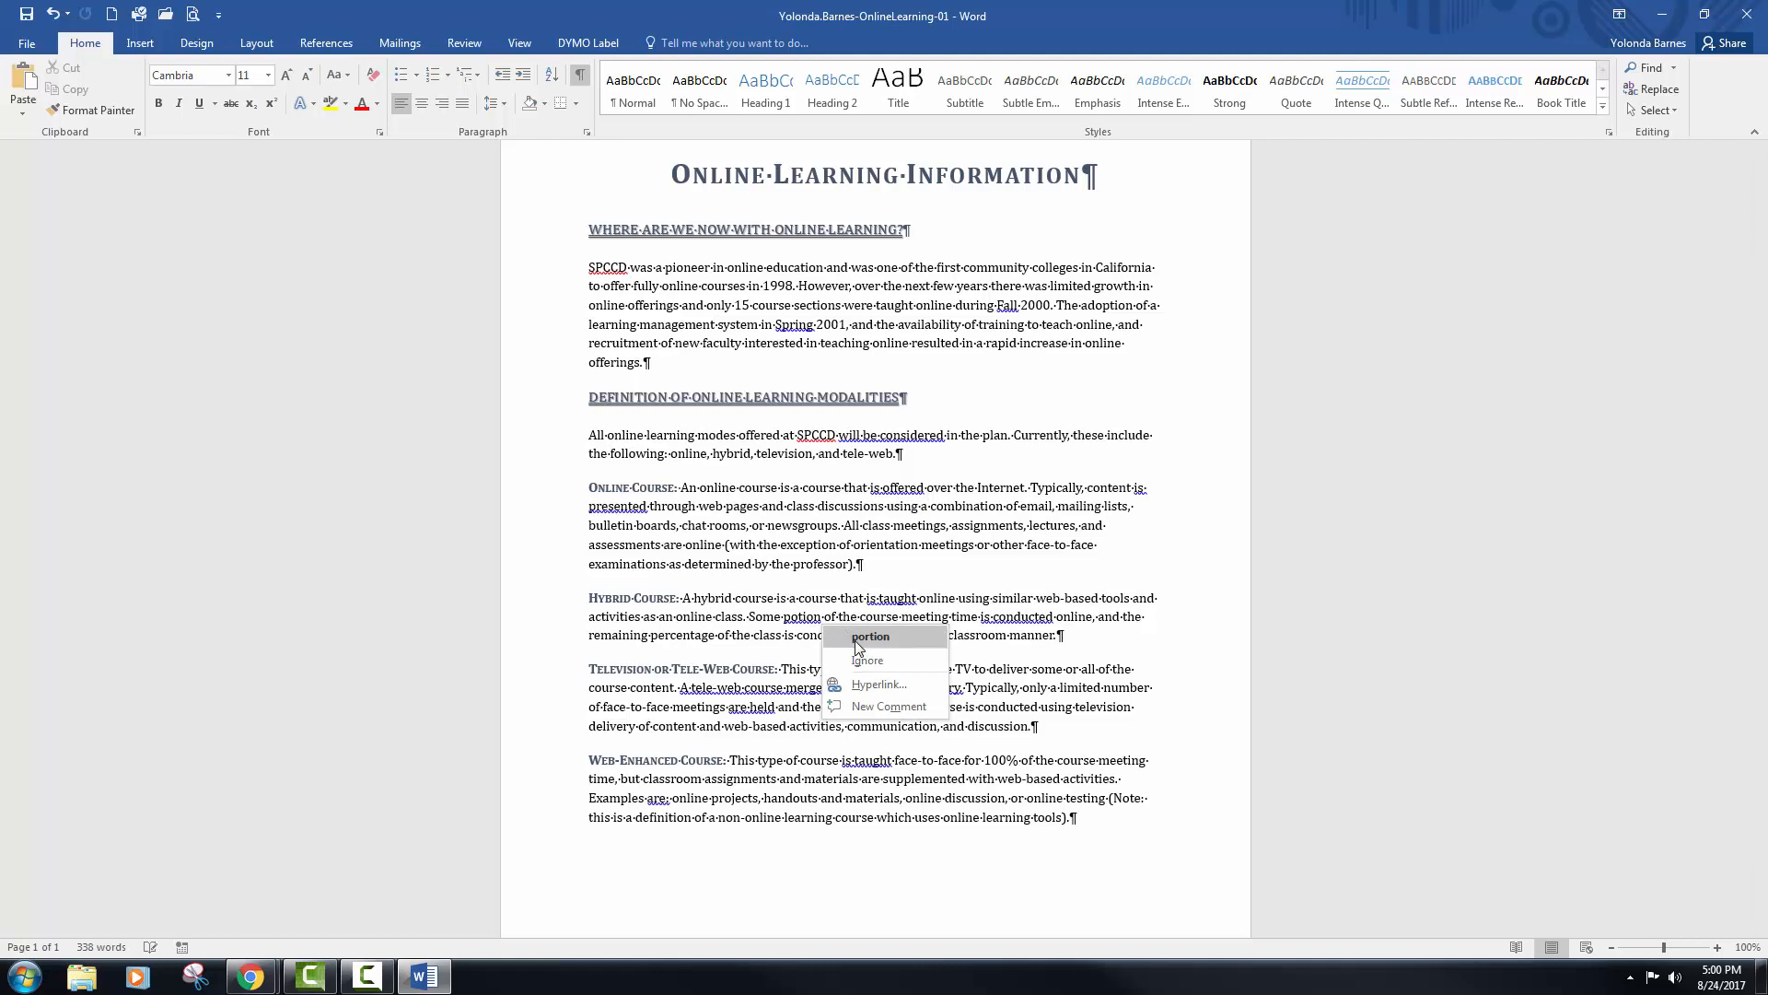
click(856, 644)
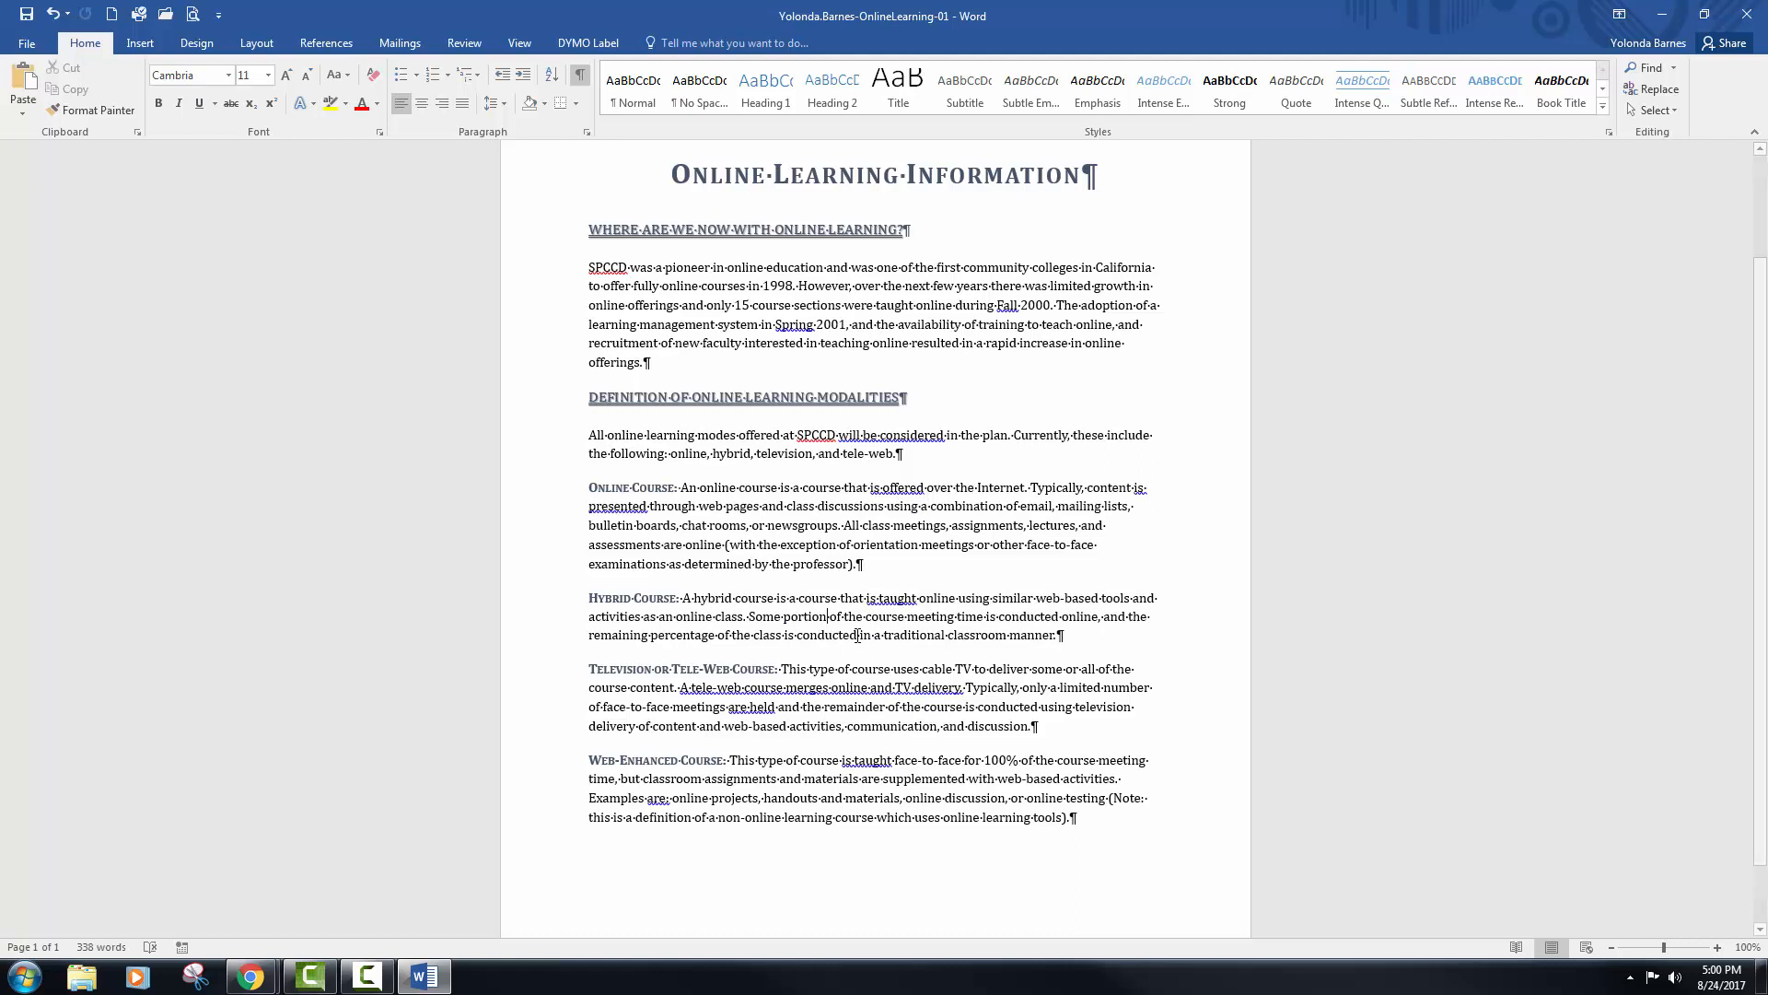
- Run the spelling and grammar check on the whole document and ignore every remaining suggestion until it completes
click(465, 43)
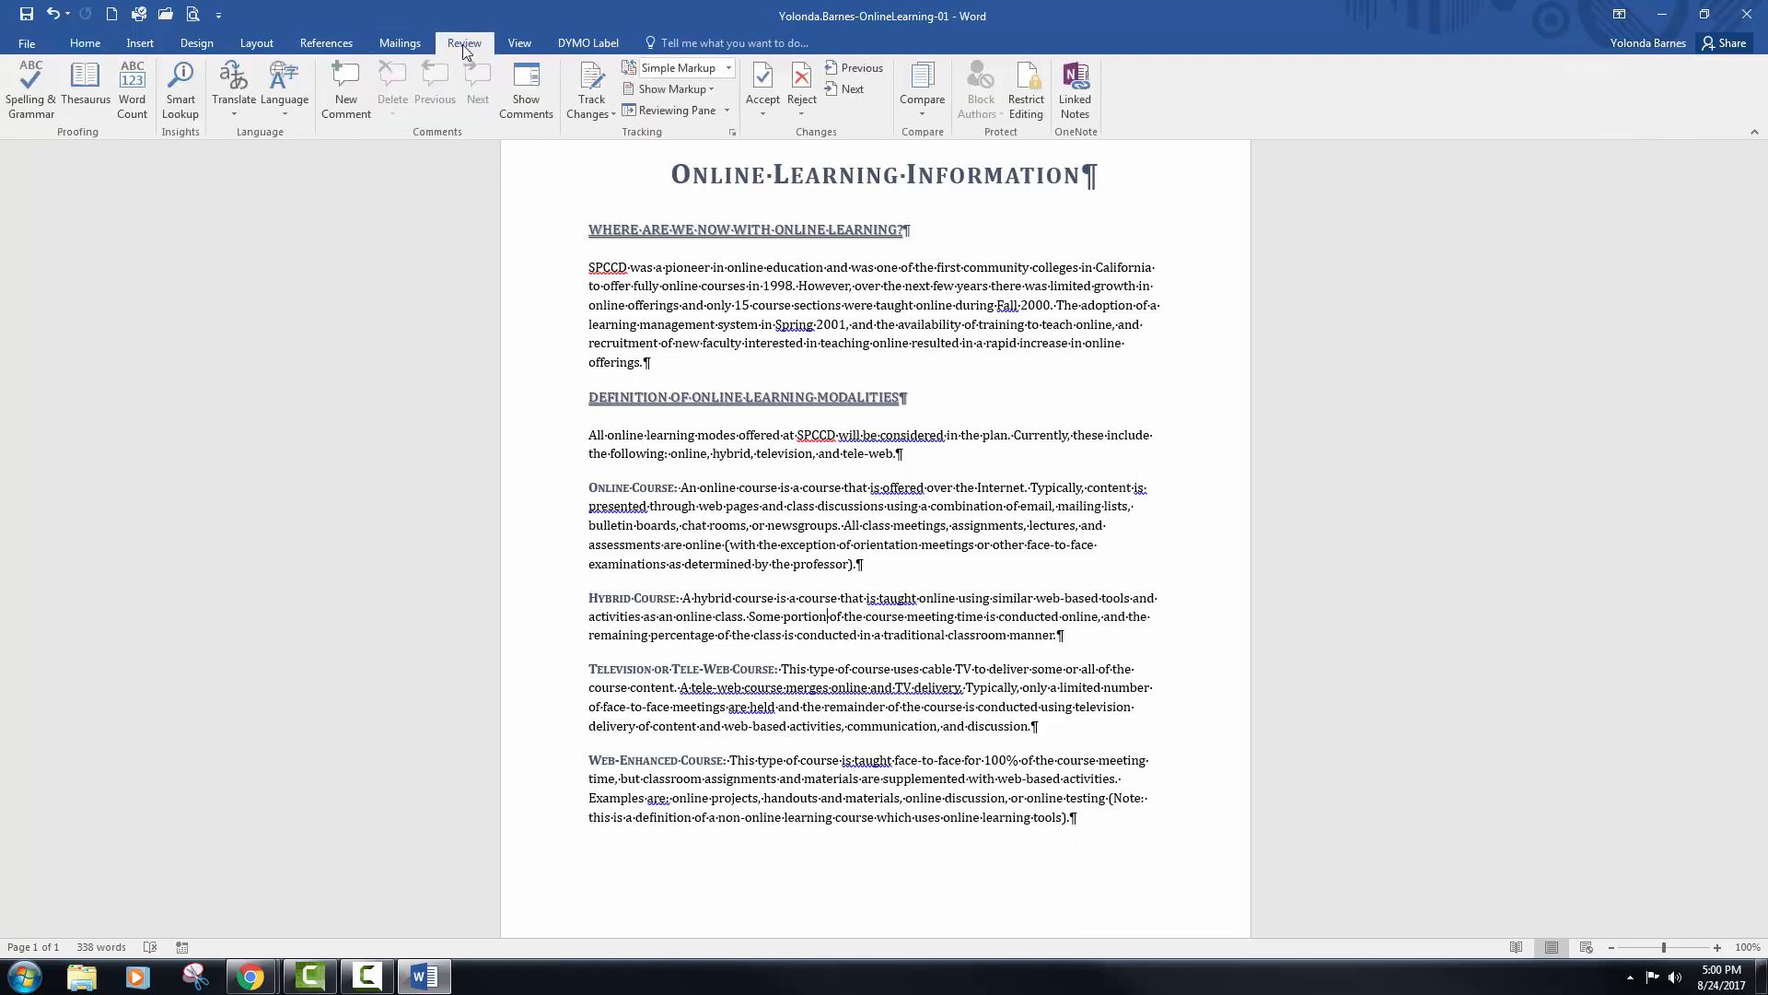
click(29, 106)
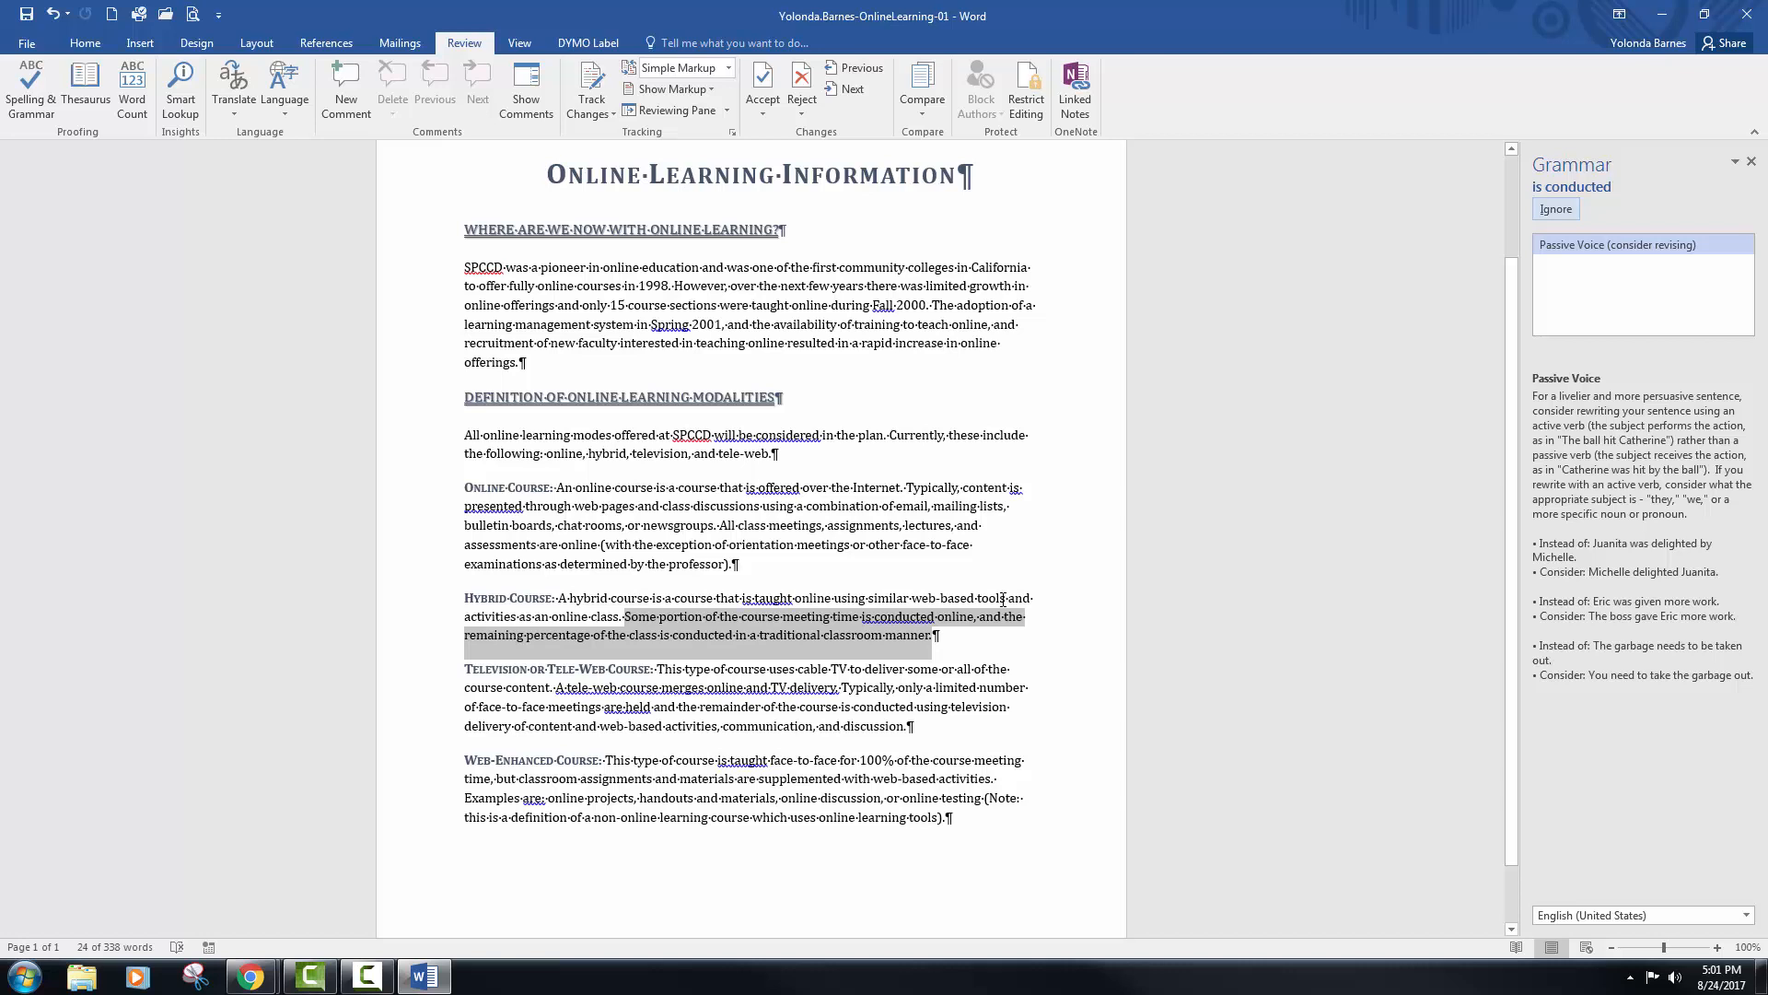
click(1555, 209)
click(1556, 209)
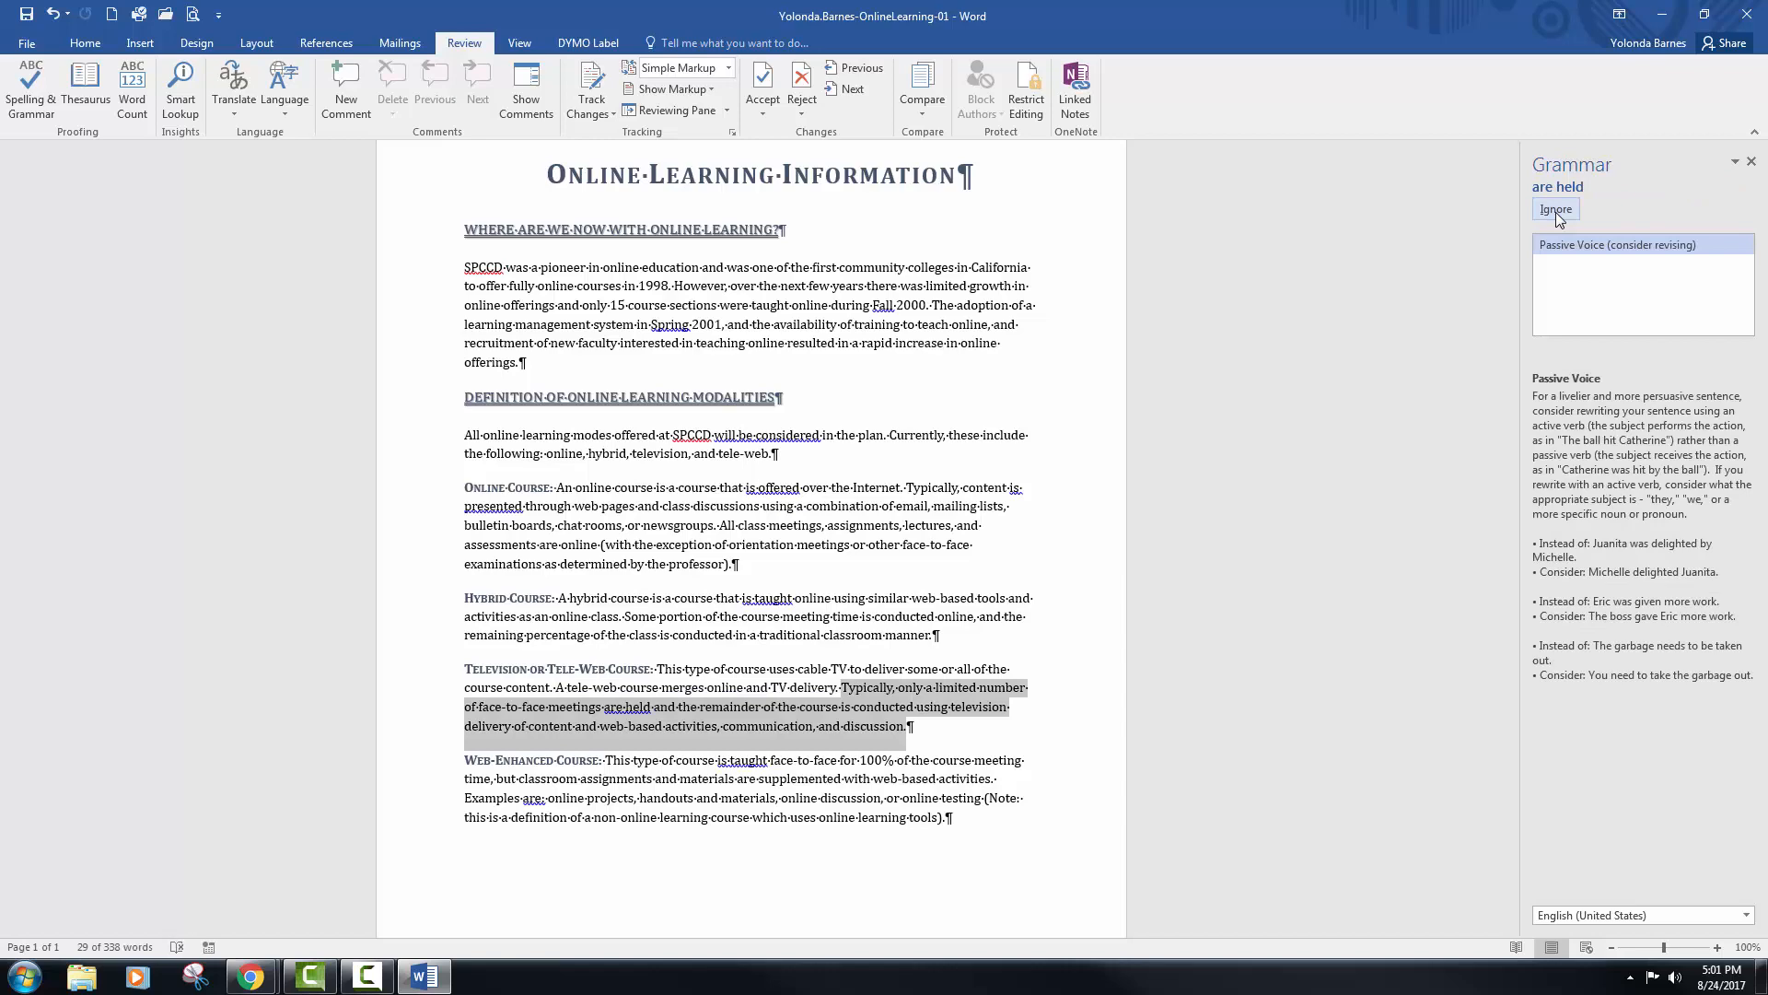
click(1555, 209)
click(1556, 209)
click(1556, 209)
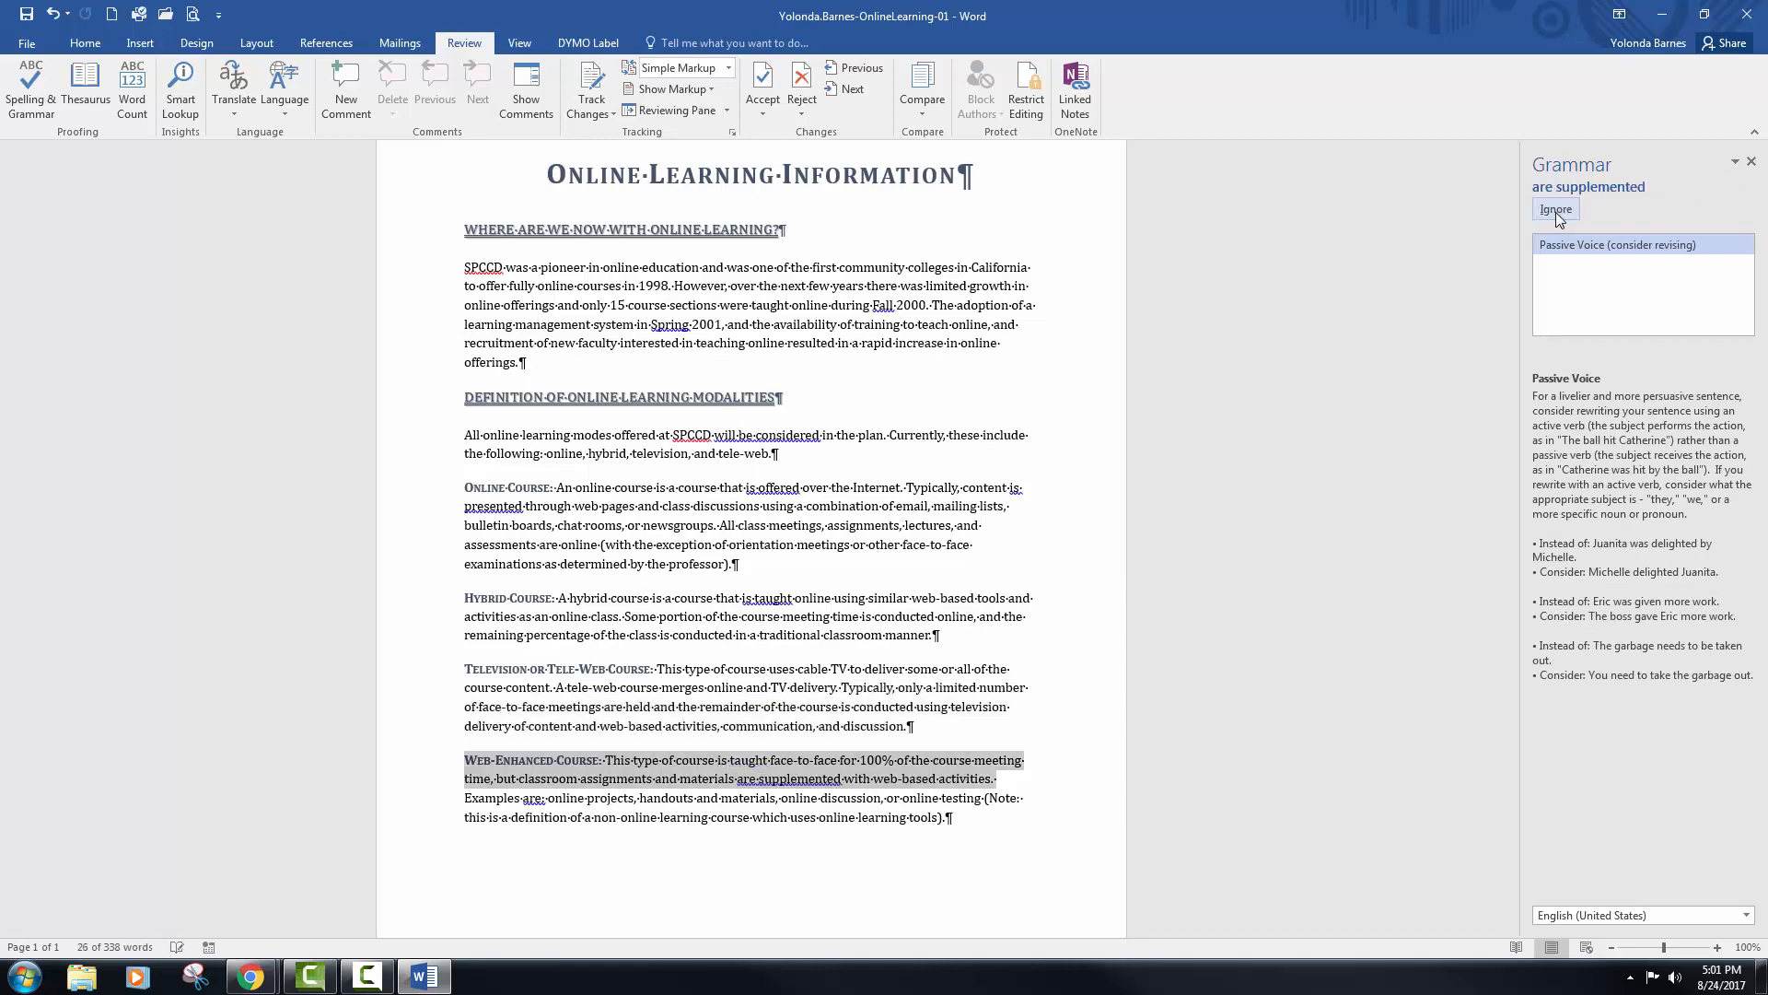
click(1555, 209)
click(1555, 209)
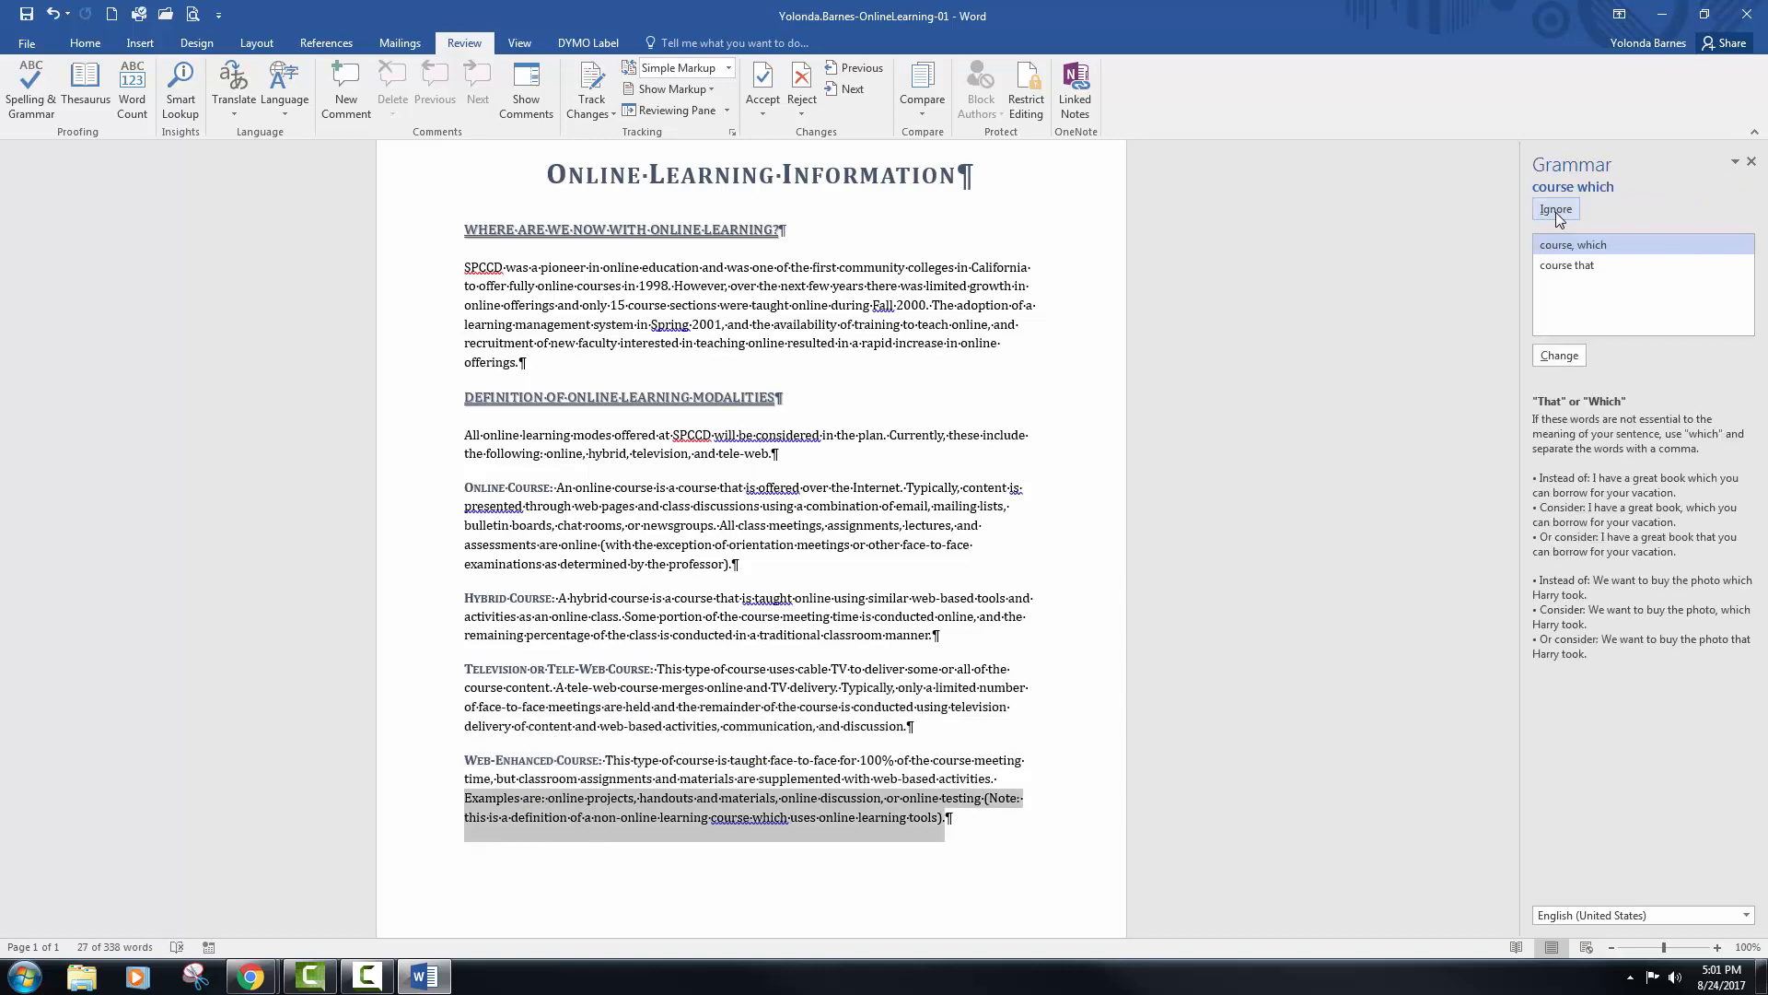
click(1556, 209)
click(1555, 209)
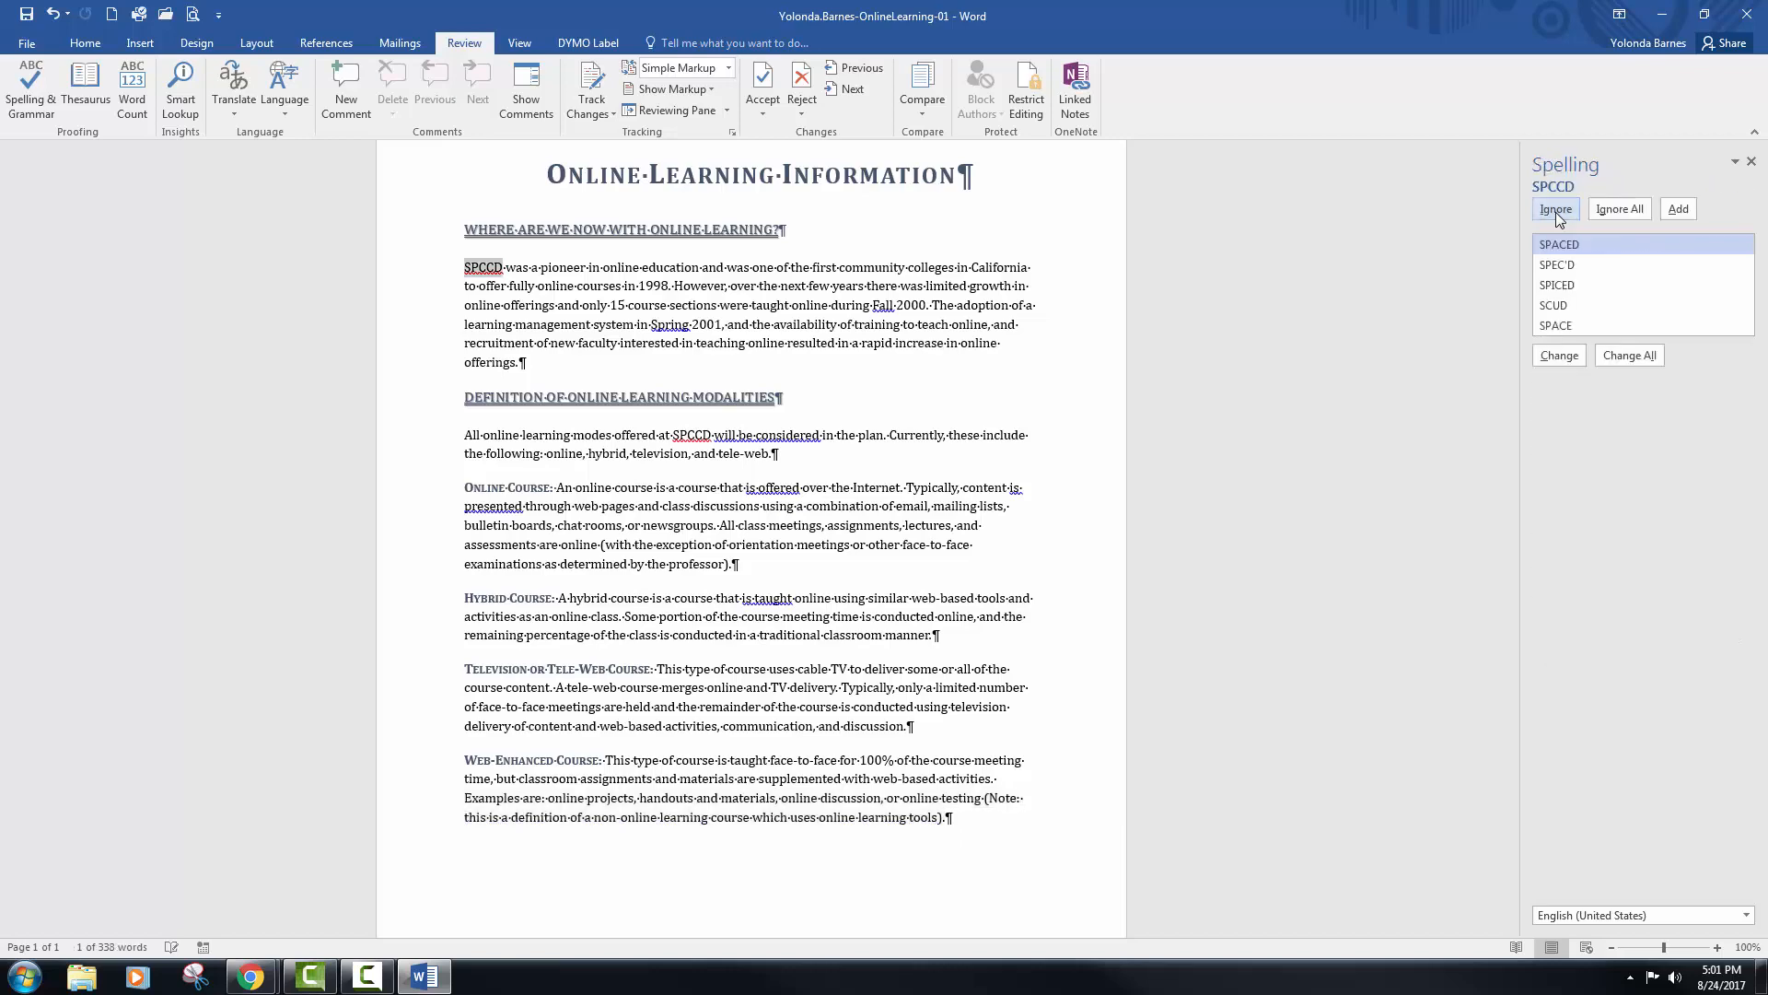
click(1556, 209)
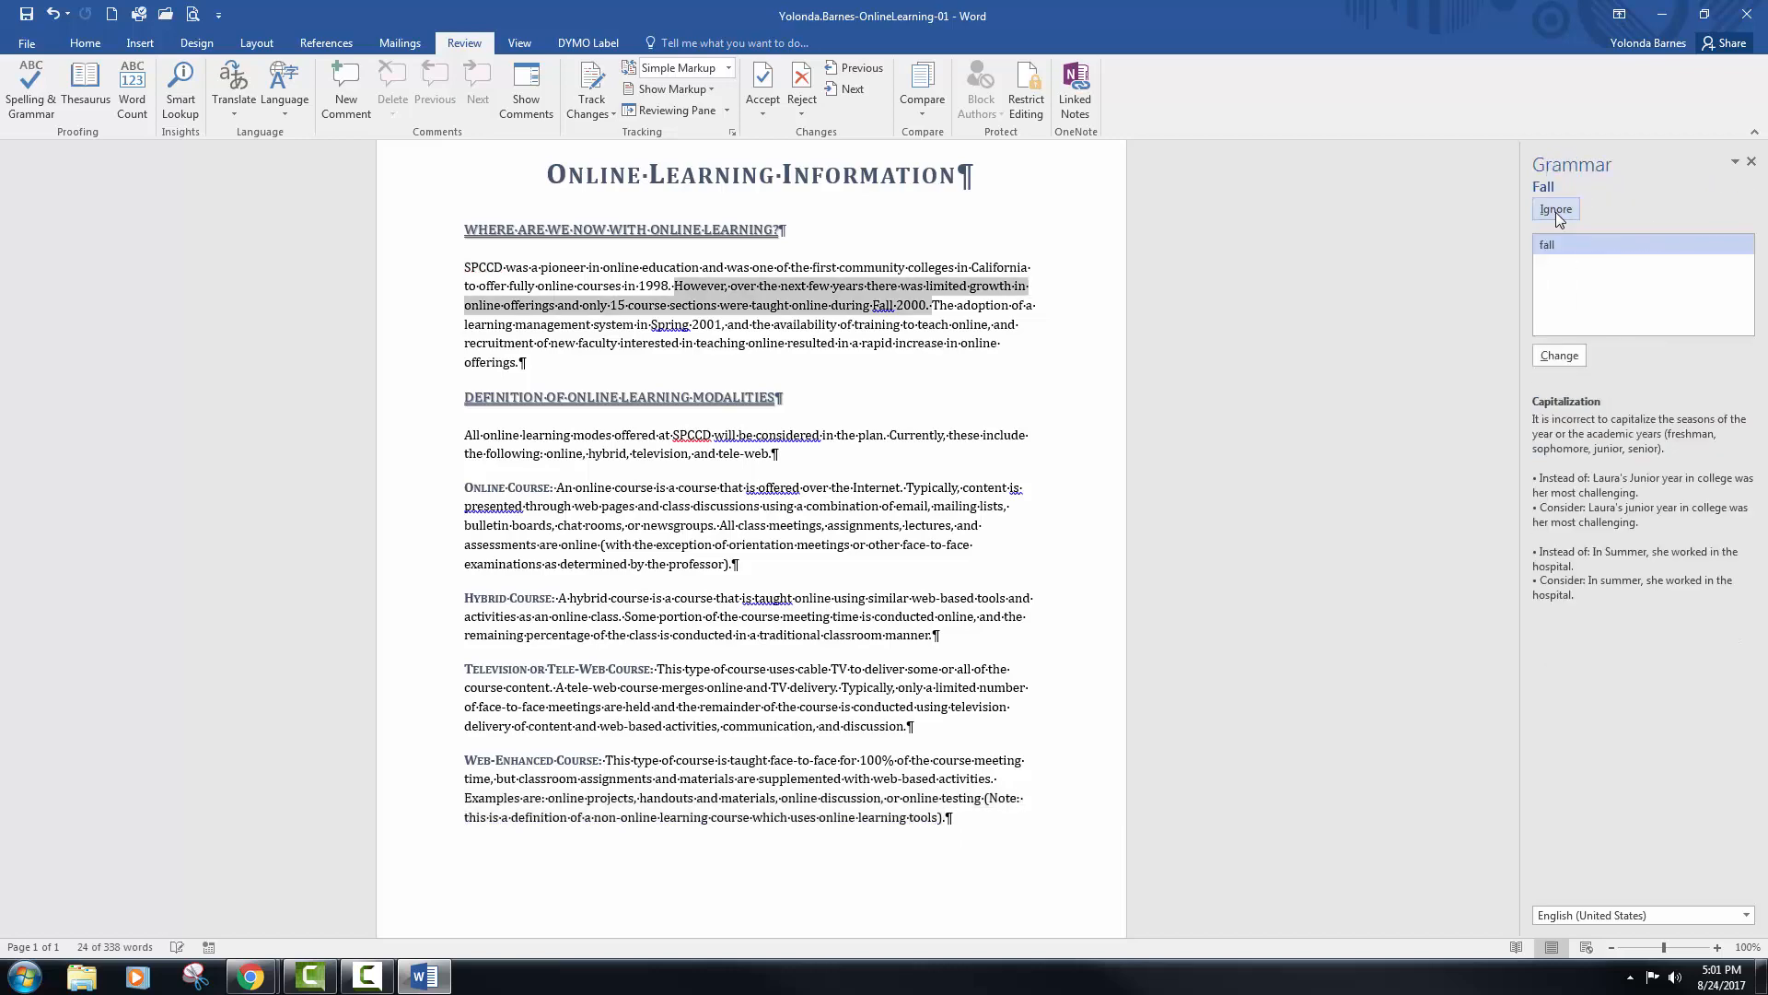
click(1556, 209)
click(1556, 209)
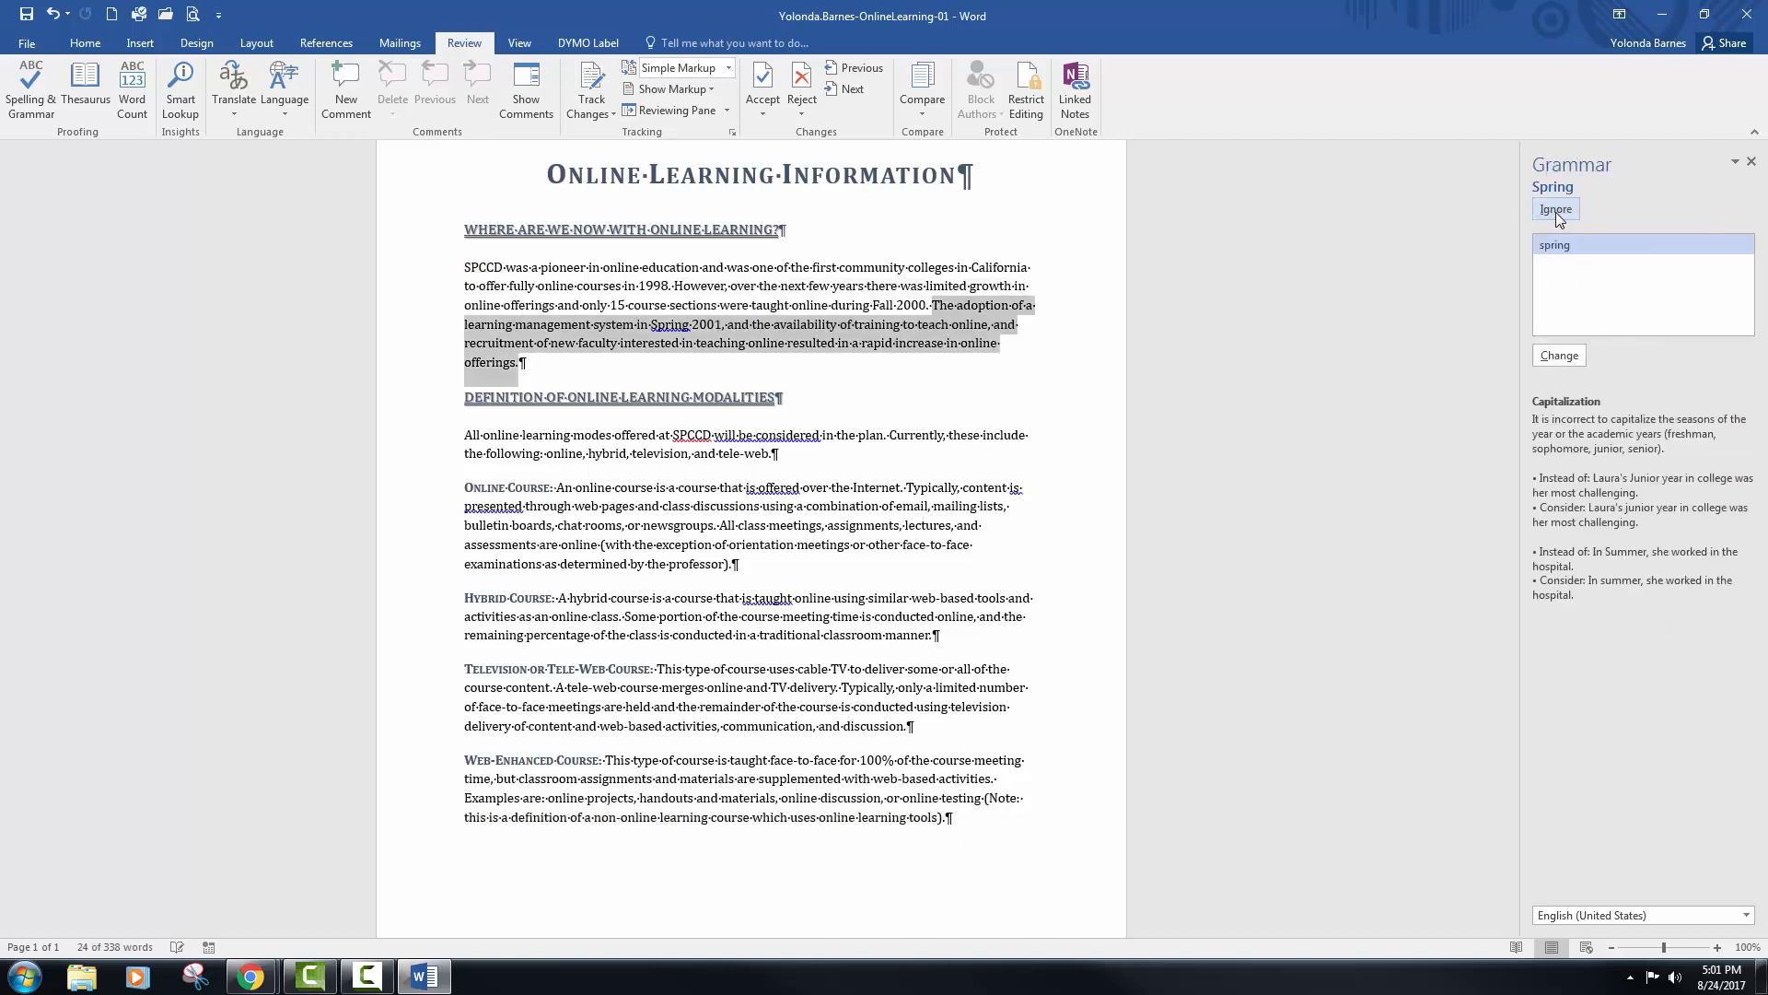
click(1556, 209)
click(1555, 209)
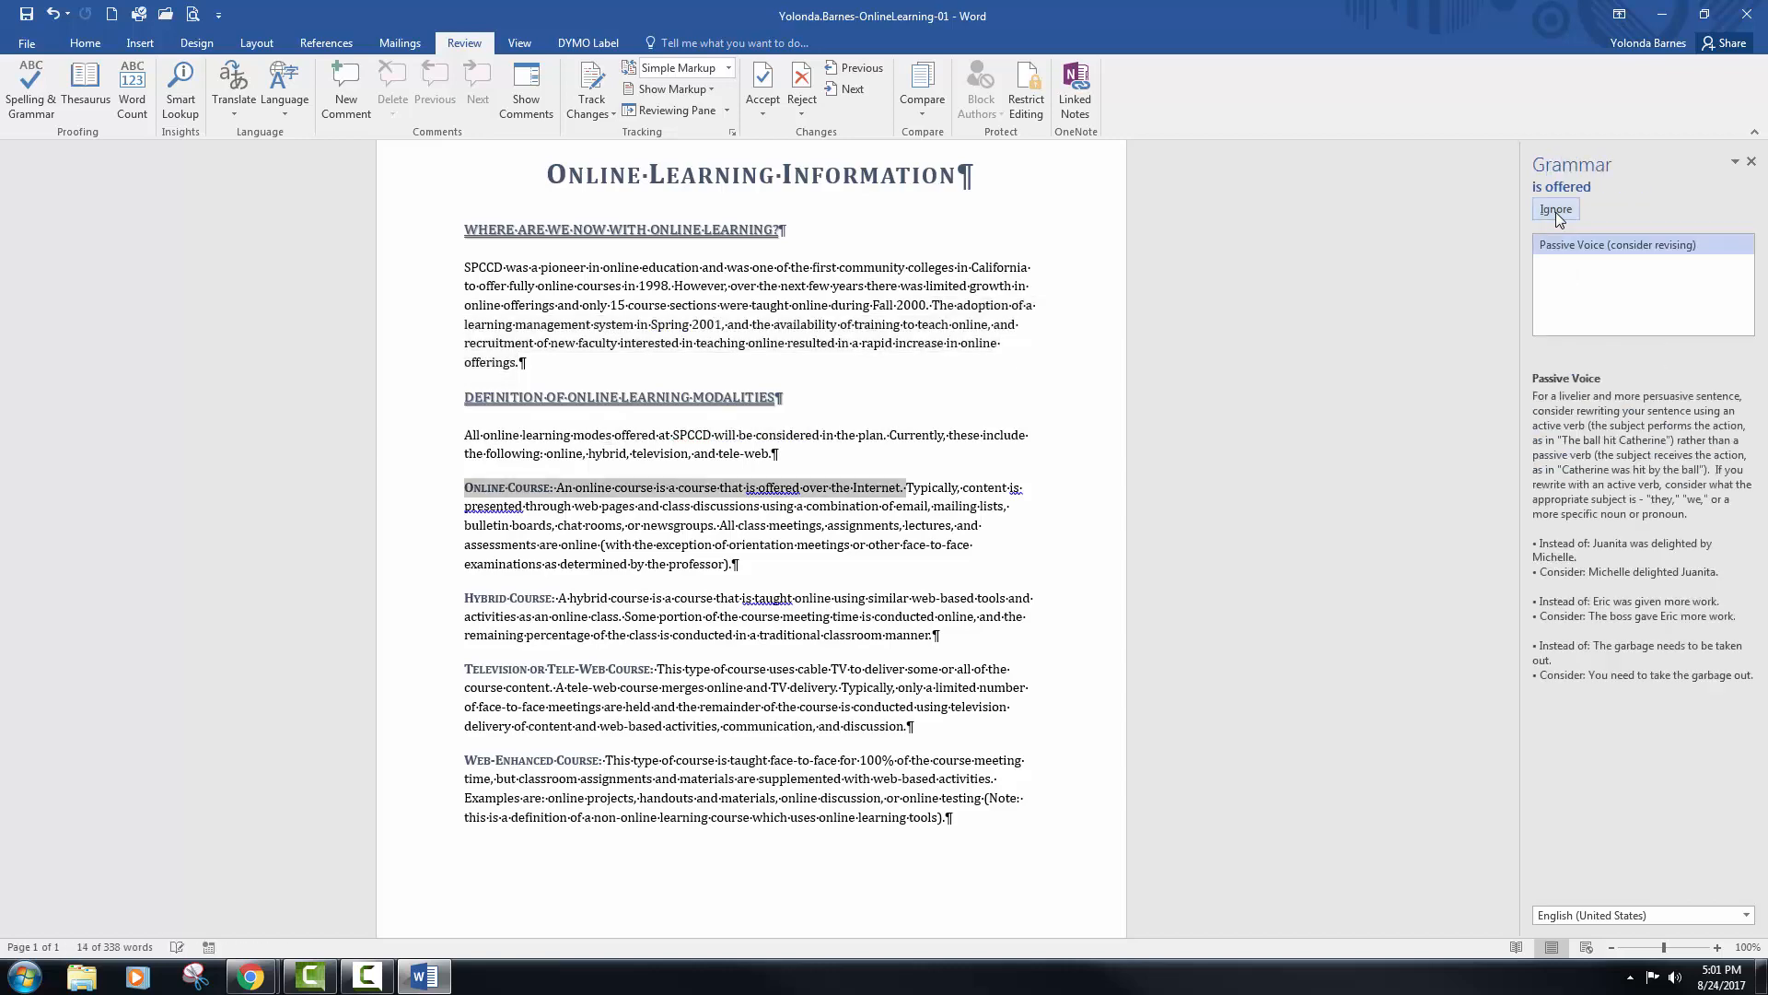
click(1555, 209)
click(1555, 209)
click(1555, 209)
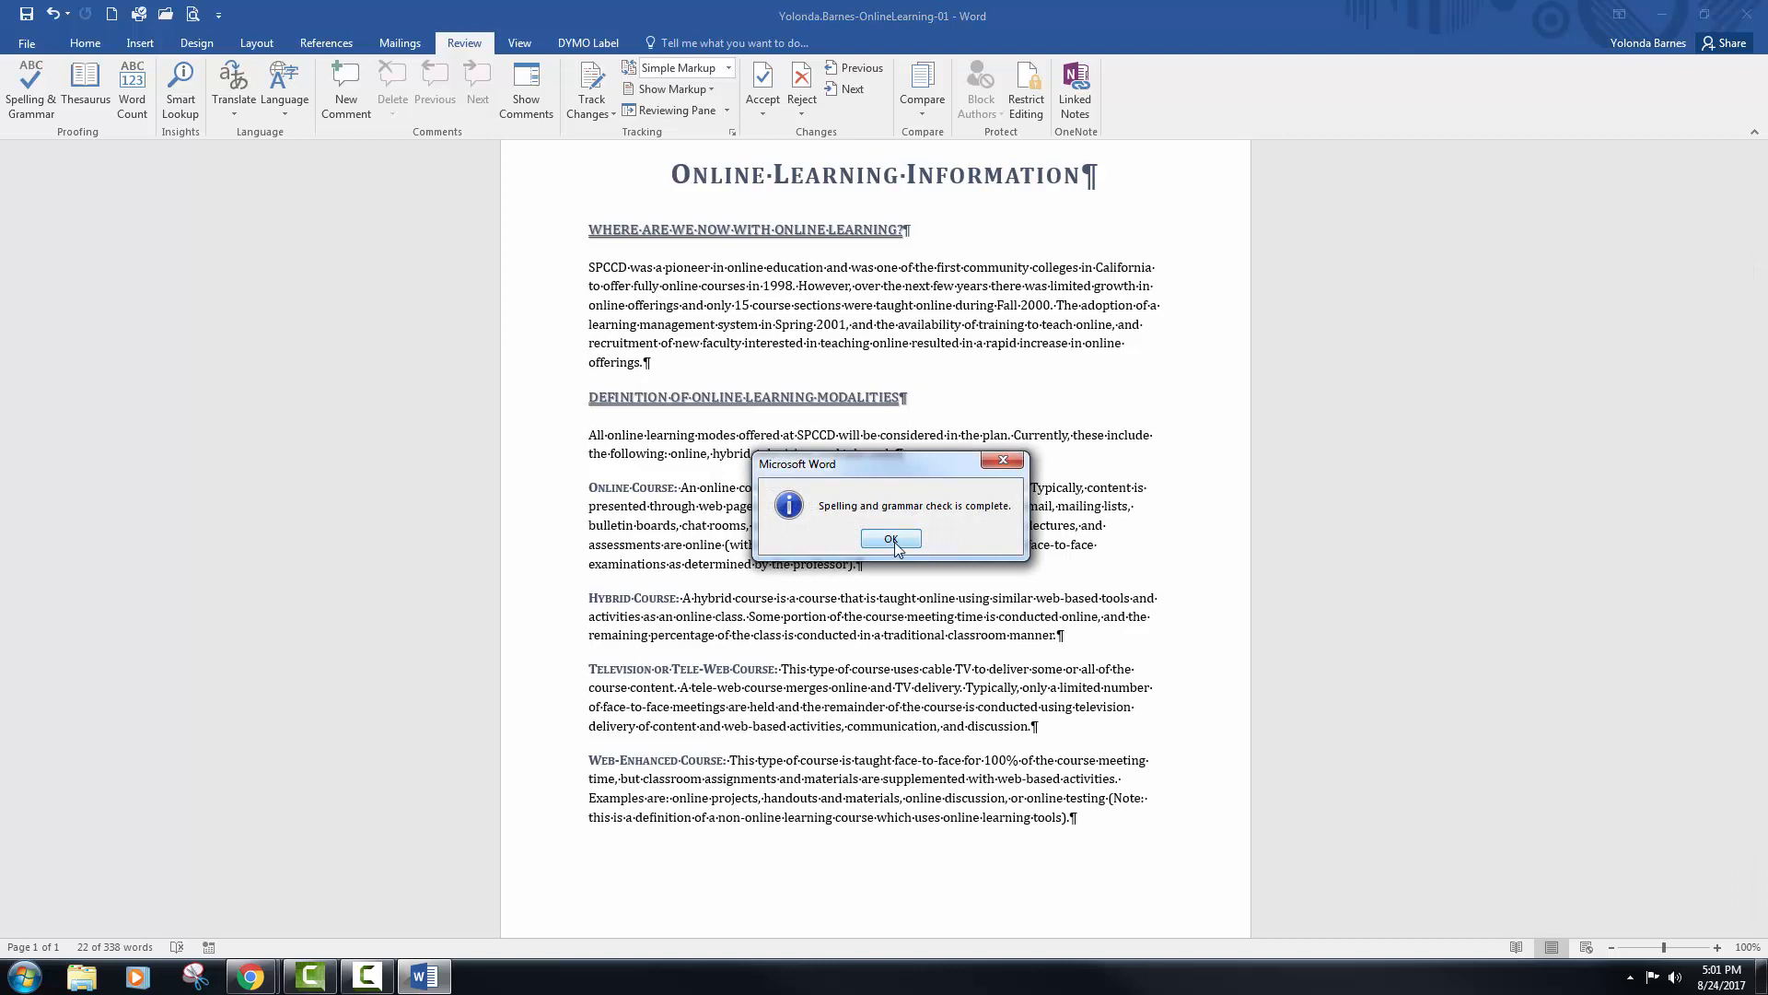
click(891, 540)
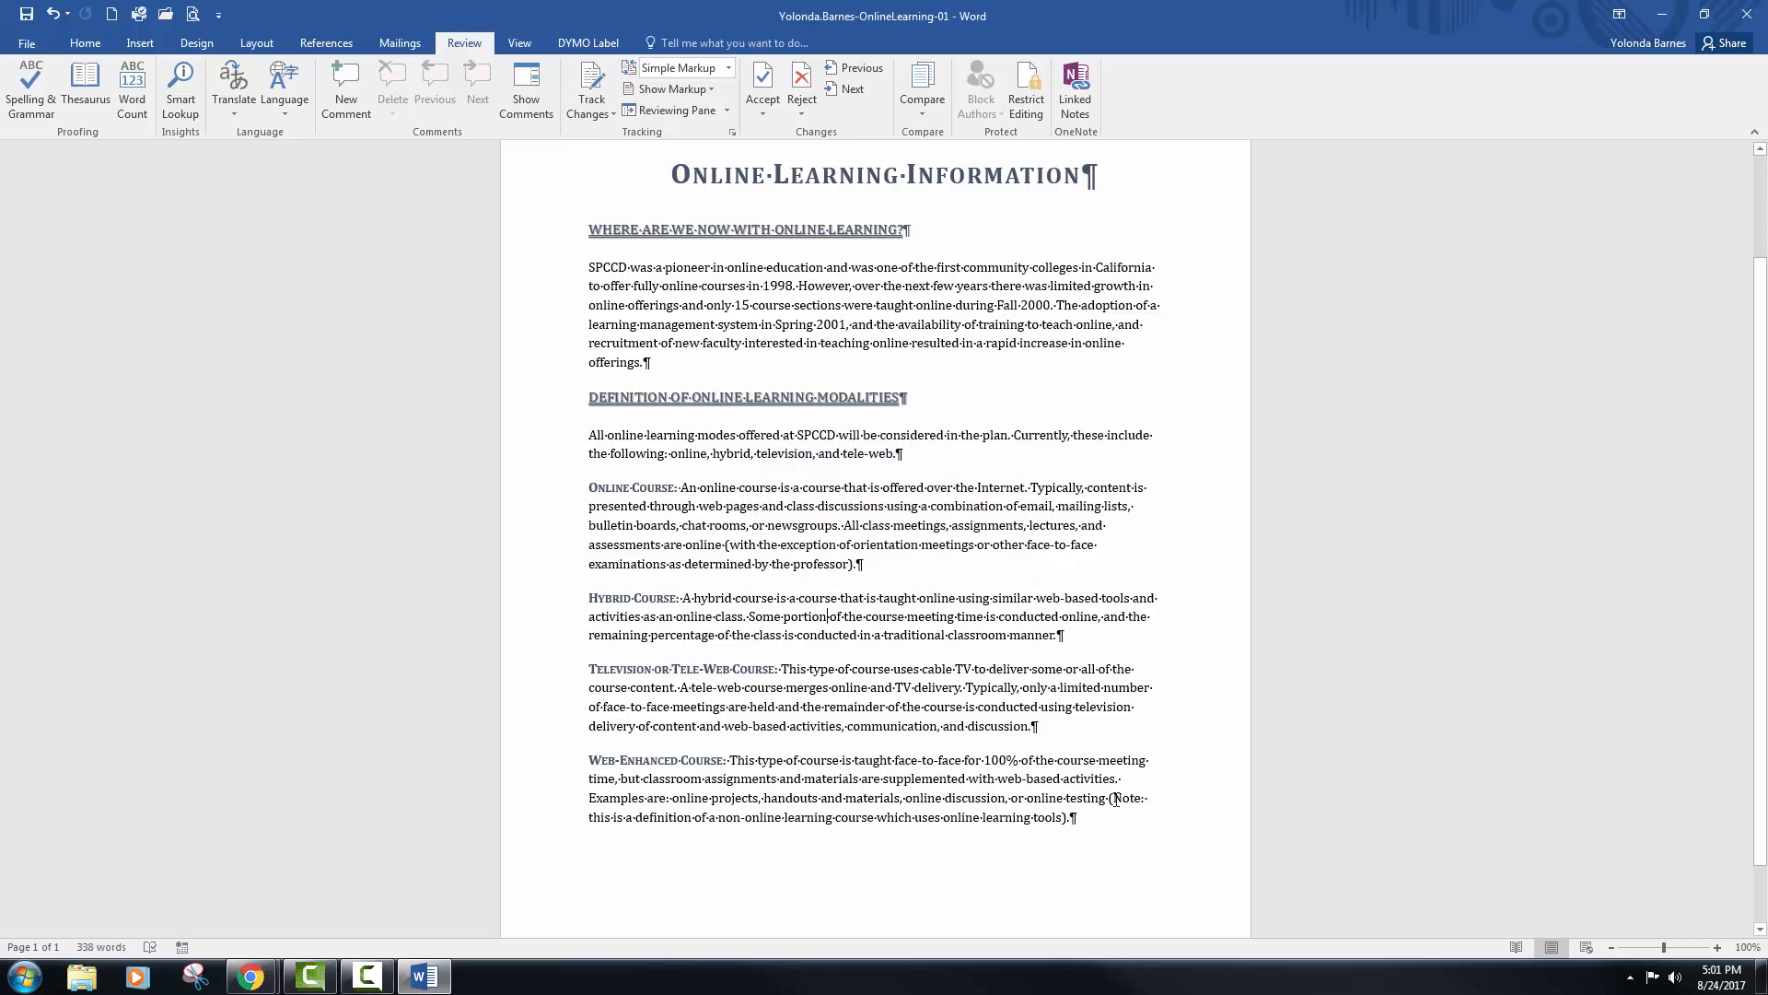
- Italicize the parenthesized note, including its closing period, at the end of the Web-Enhanced Course paragraph
drag(1110, 800, 1107, 817)
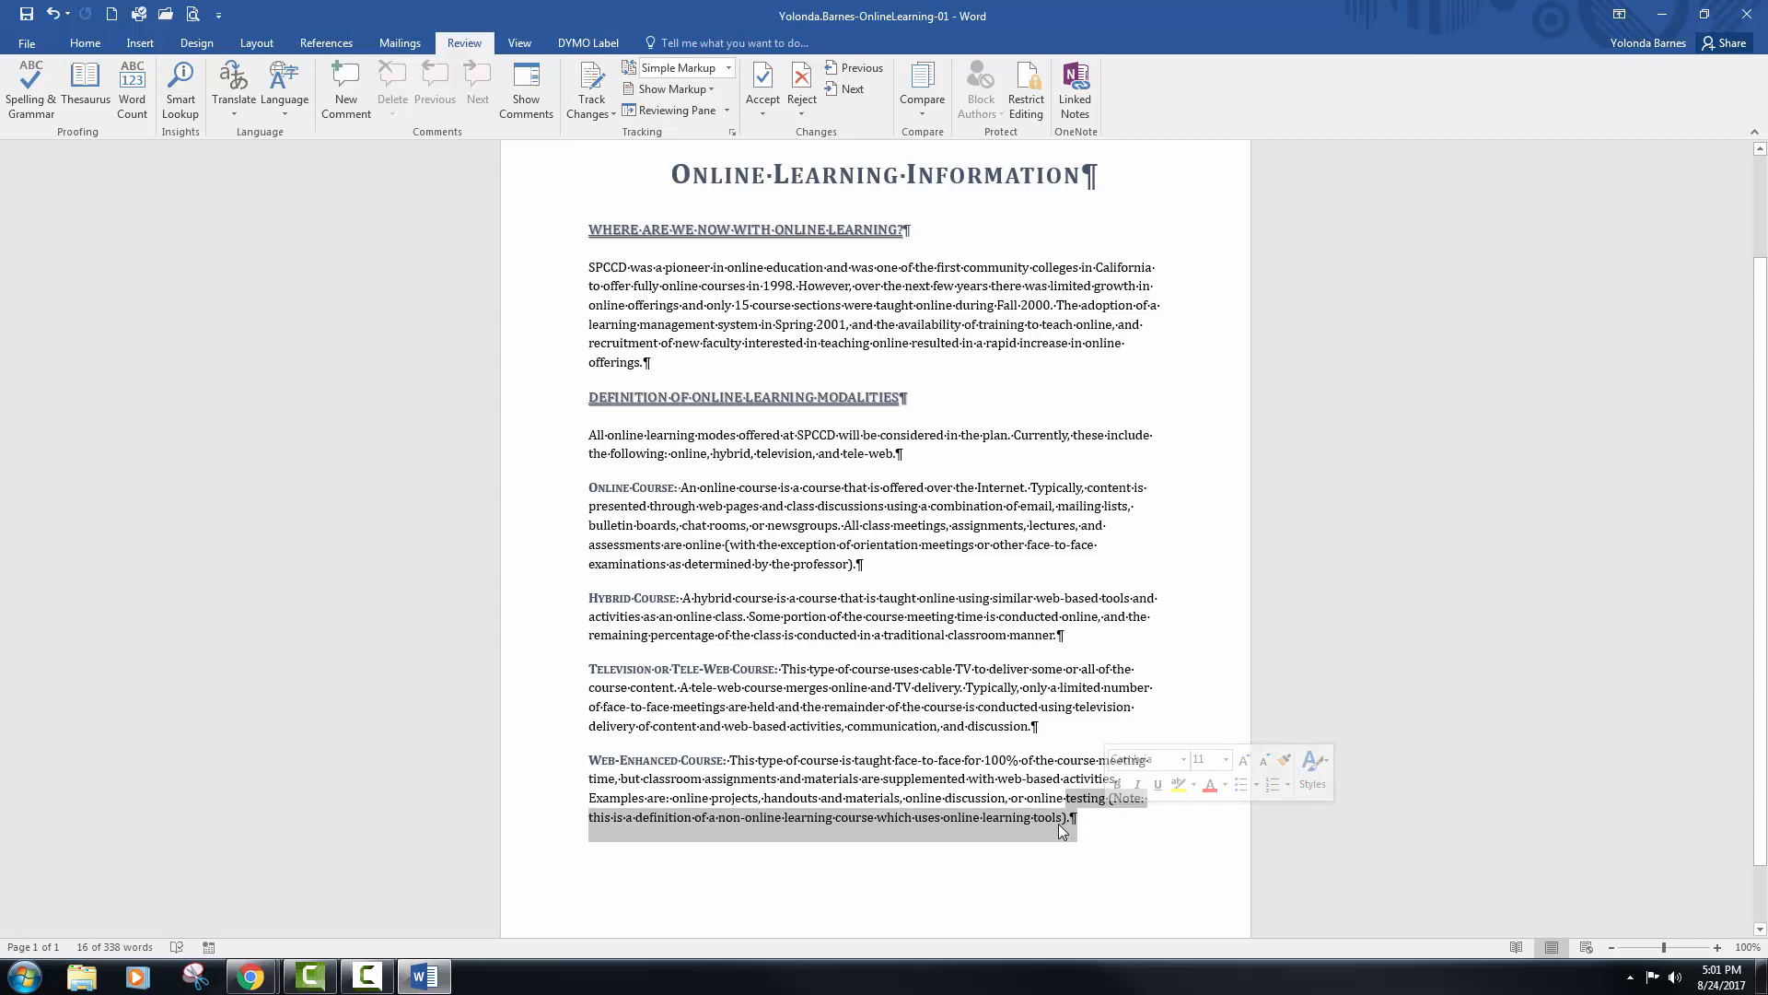
click(1068, 820)
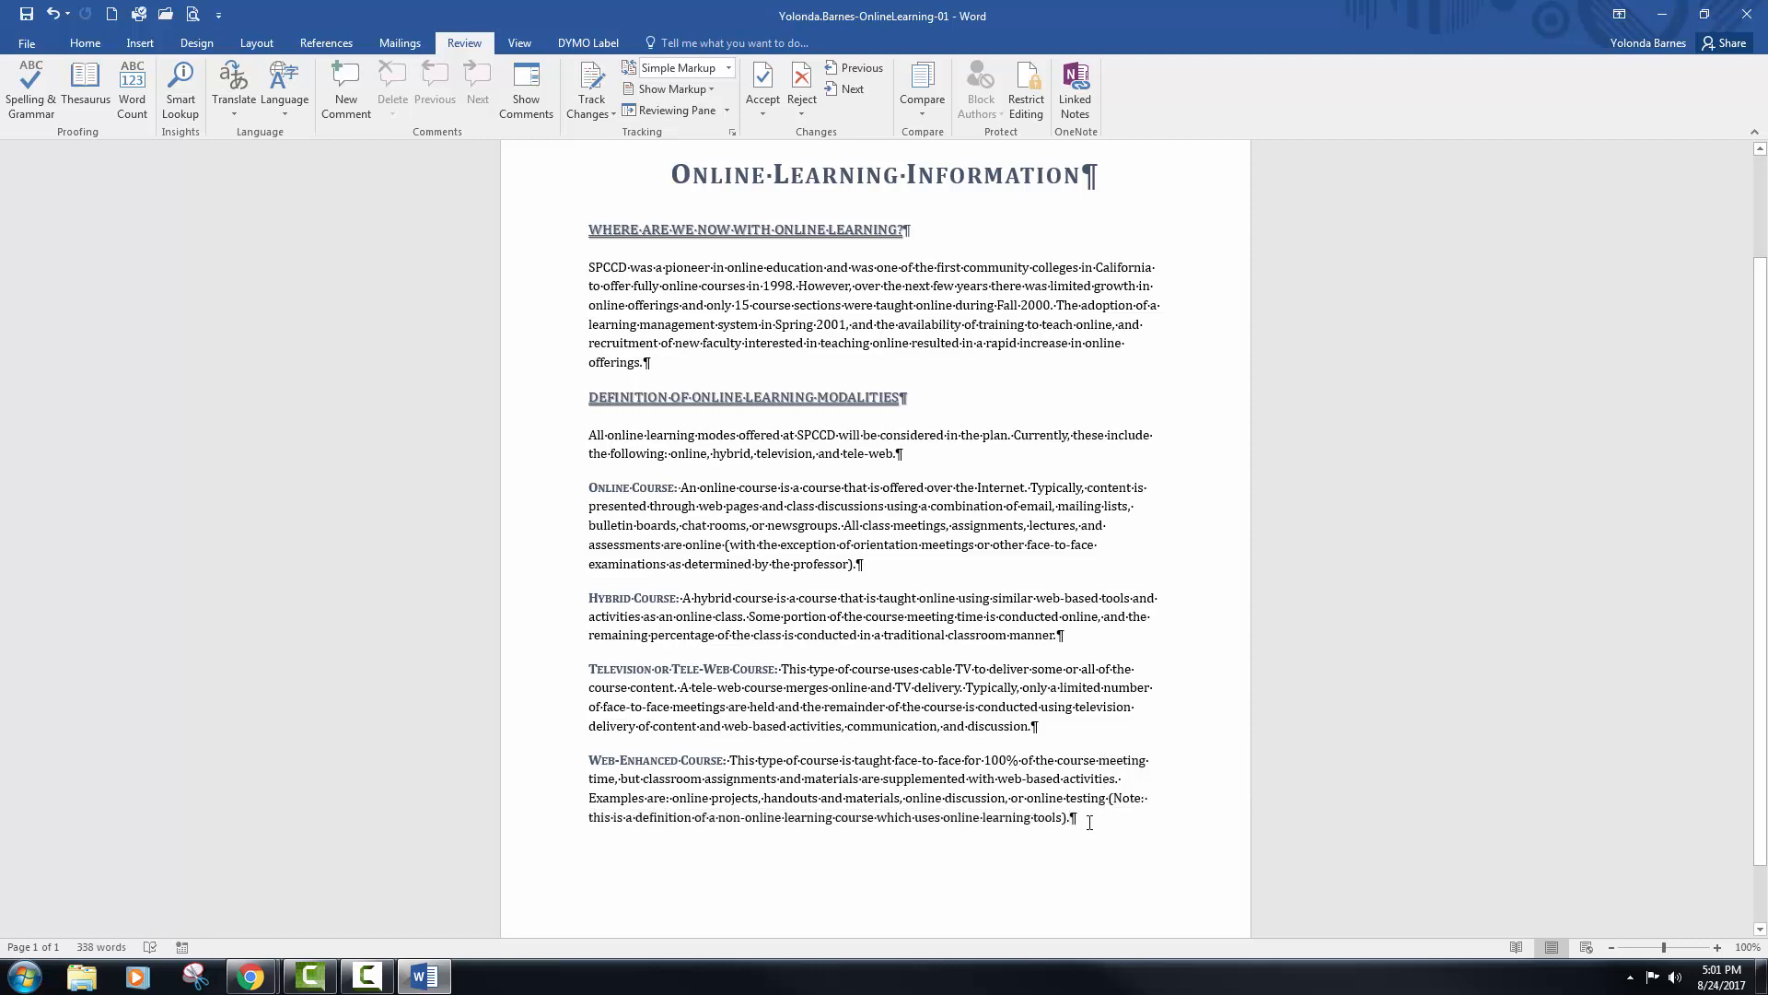
shift+click(1109, 797)
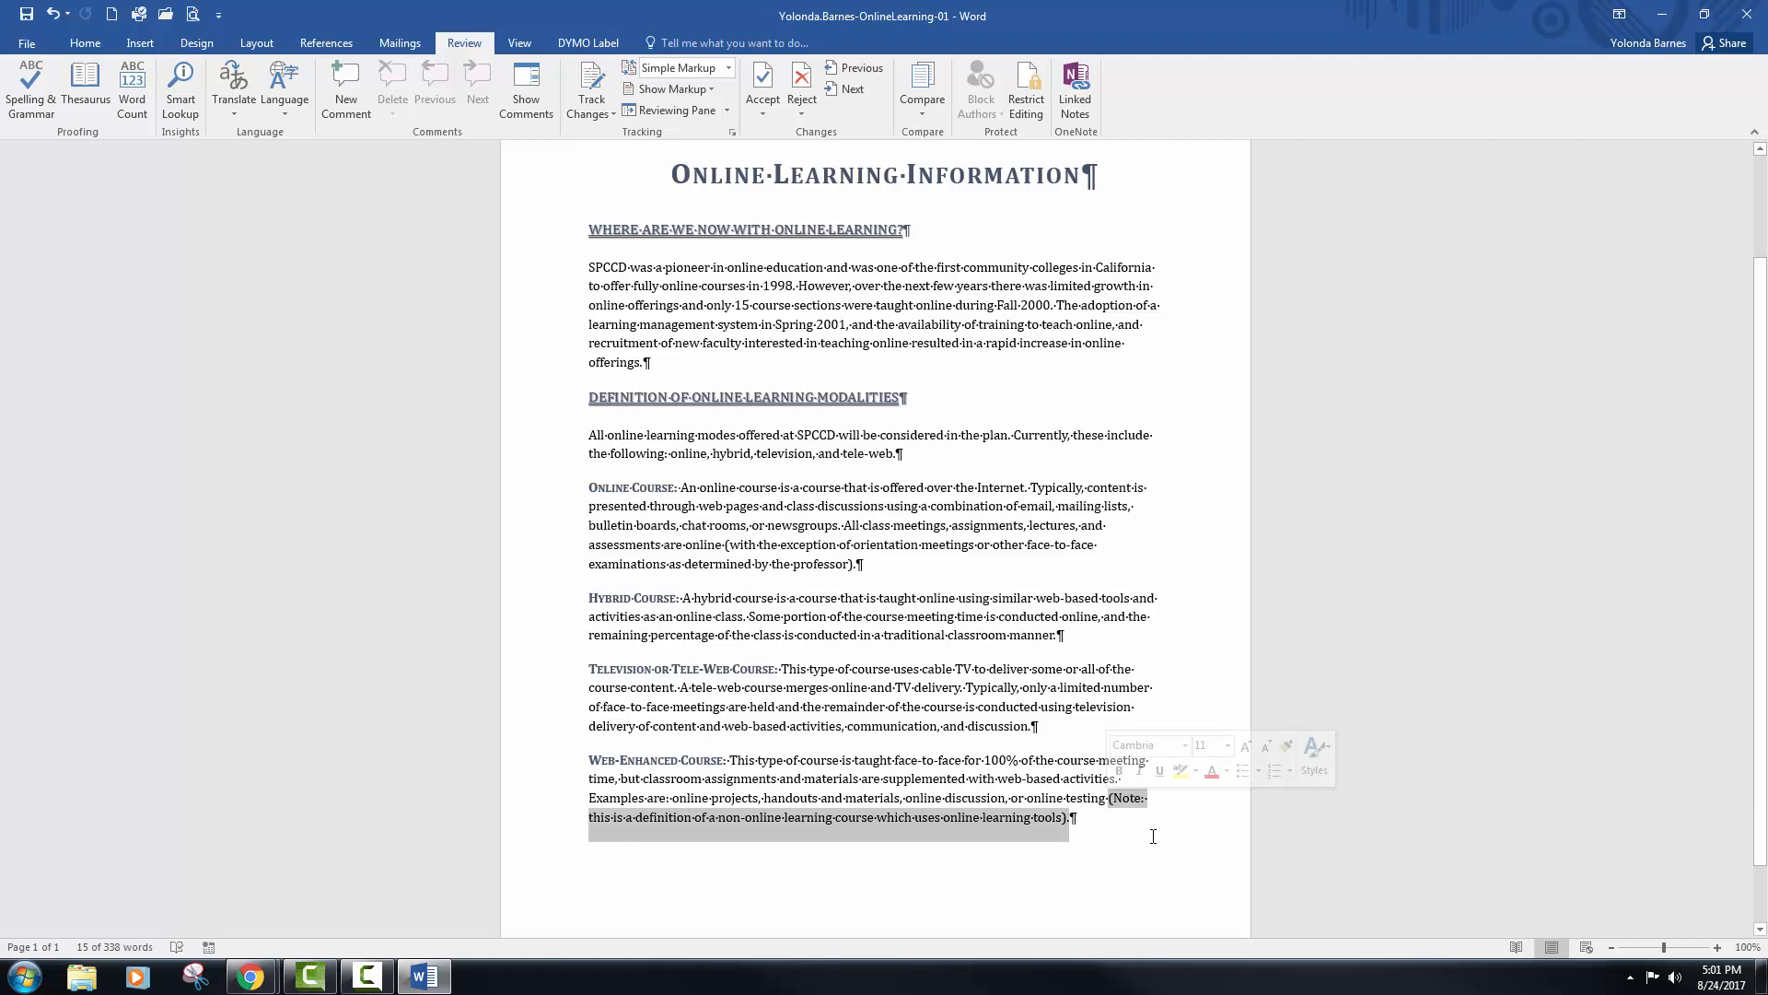
key(ctrl+i)
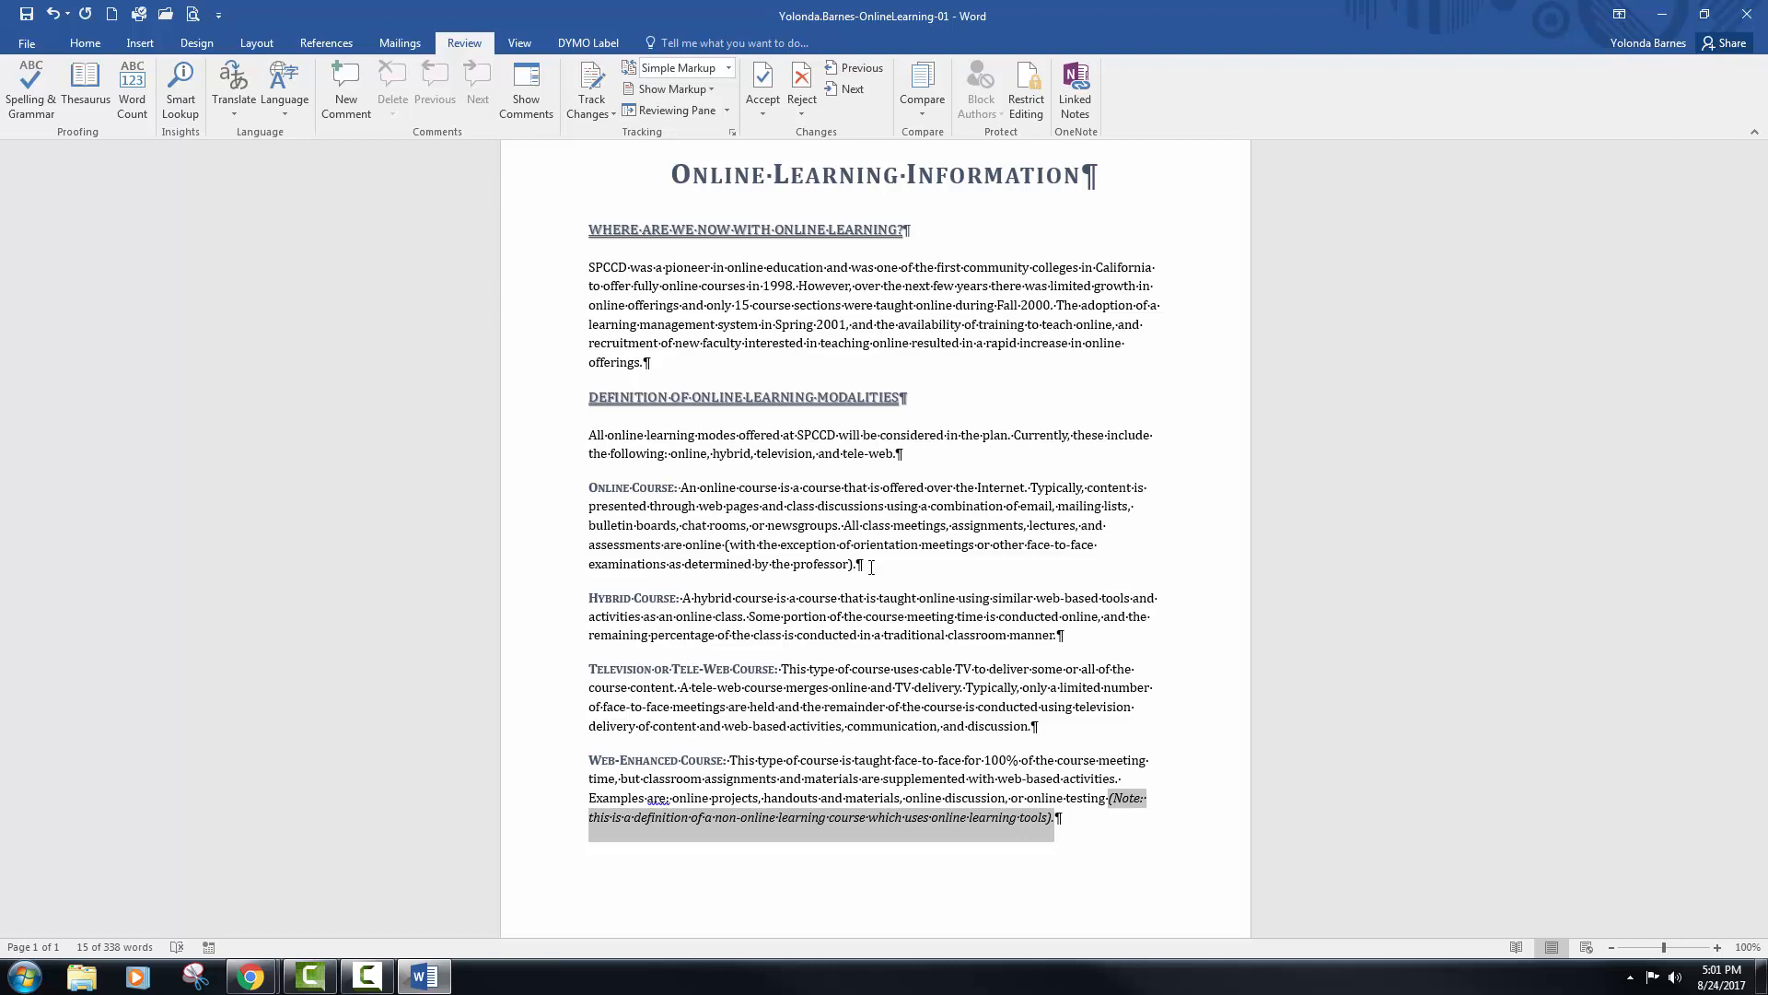
- In the document's advanced properties, enter the title "Online Learning Information" and replace the author entry
click(31, 42)
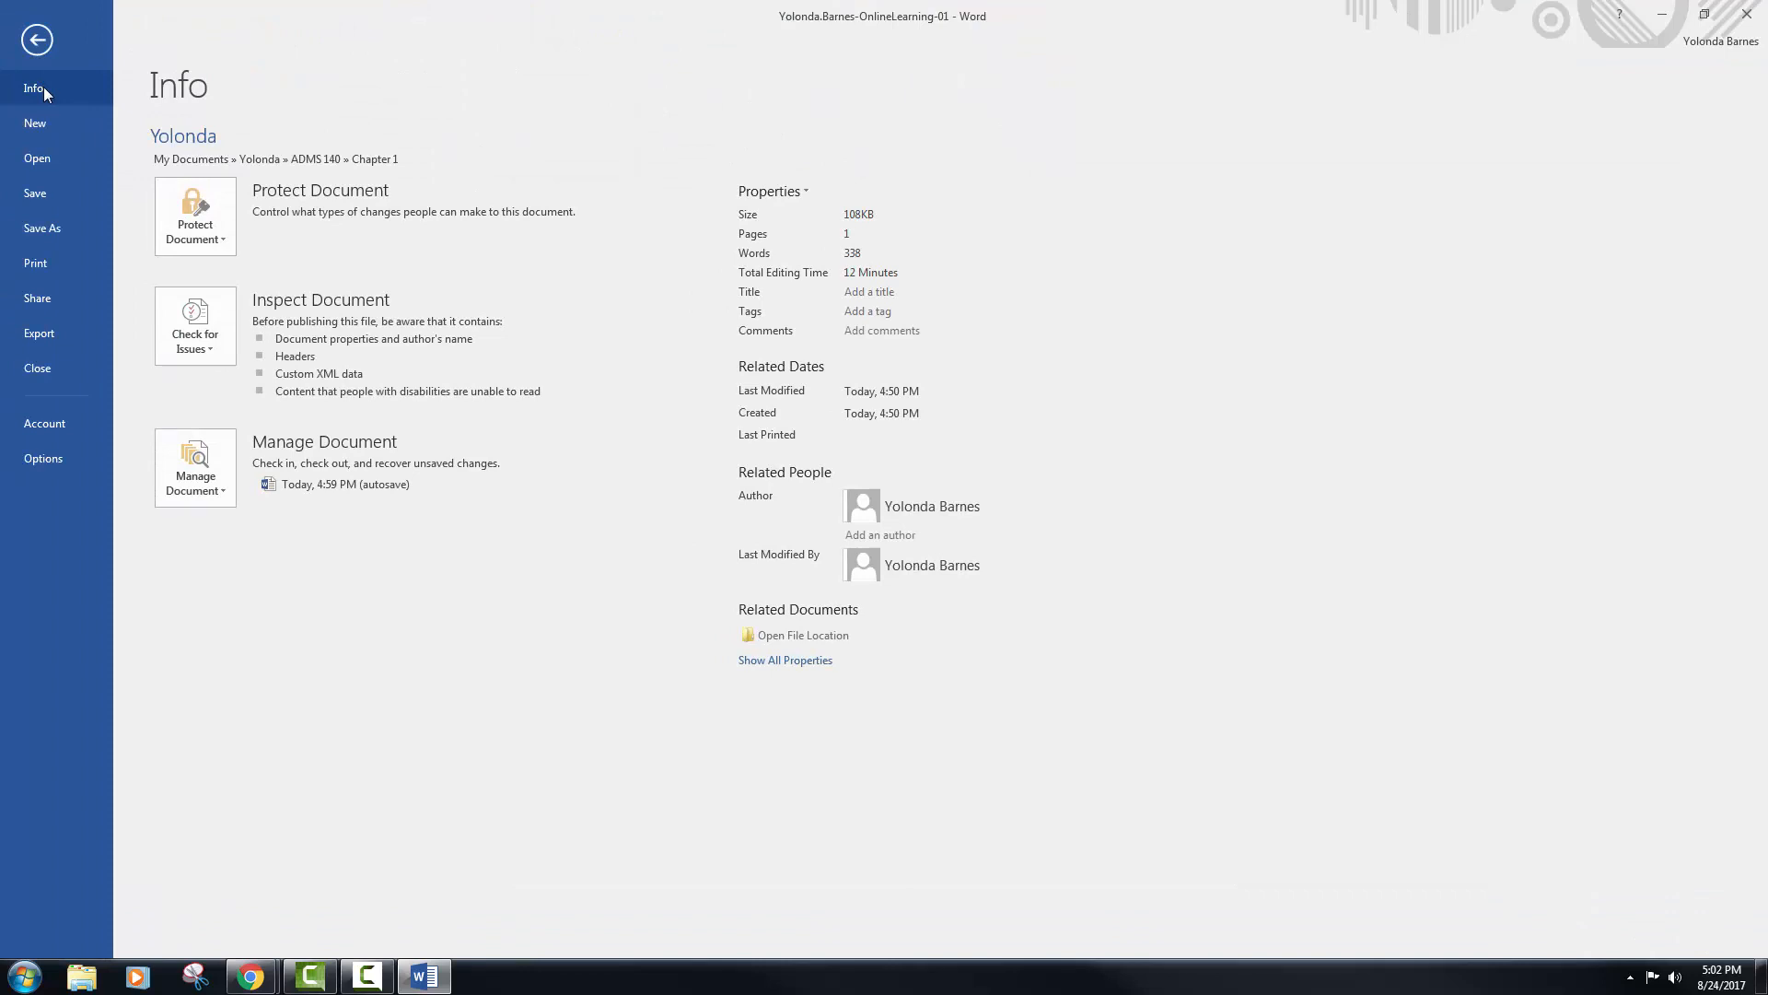
click(766, 193)
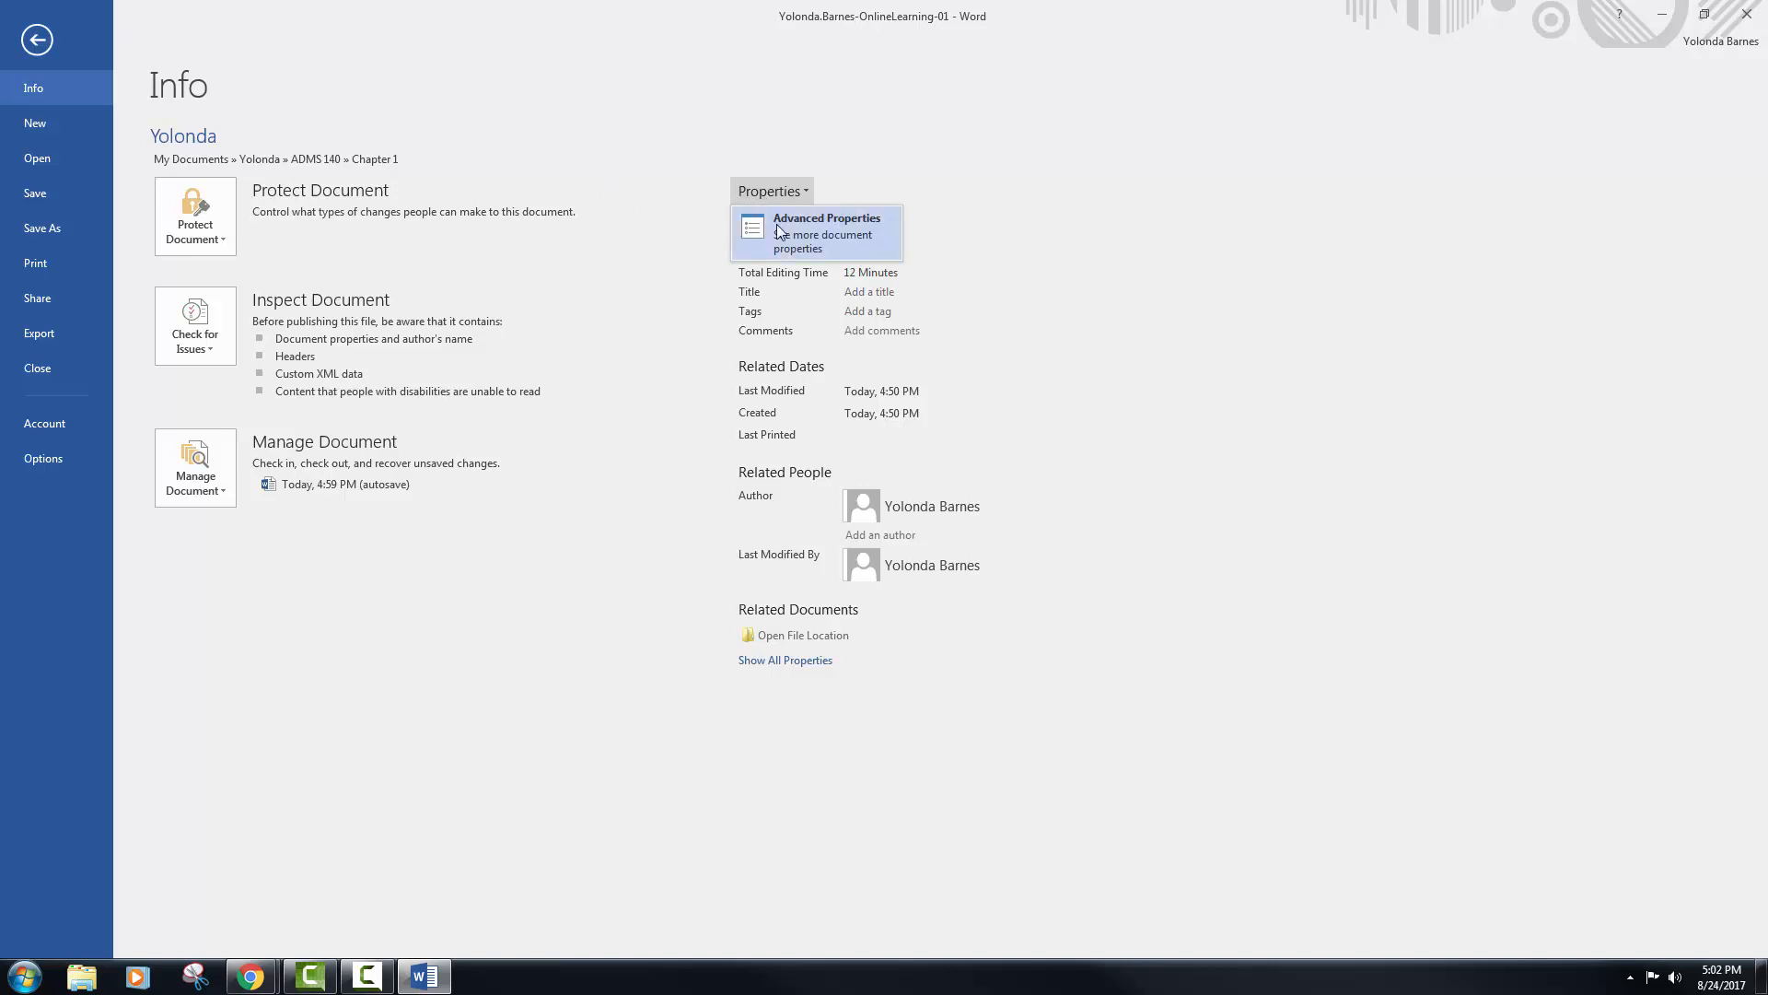
click(779, 231)
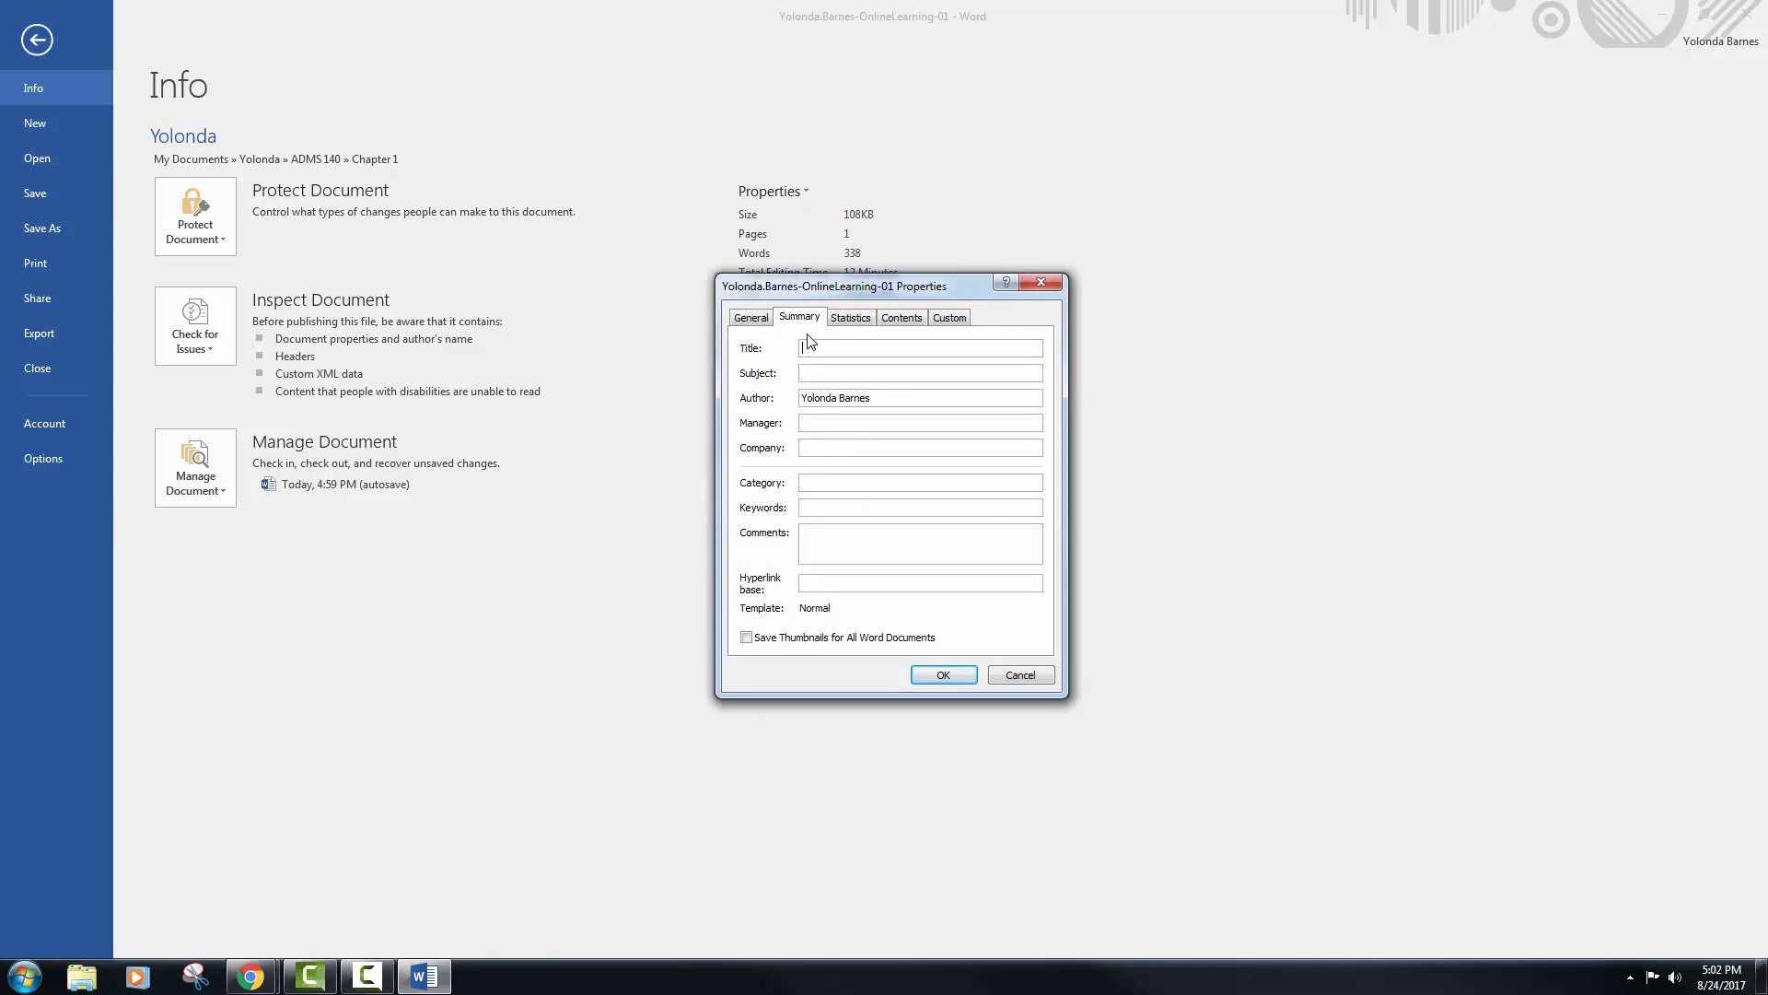
text(Online Learning Information)
drag(868, 402, 798, 400)
text(Te)
click(941, 676)
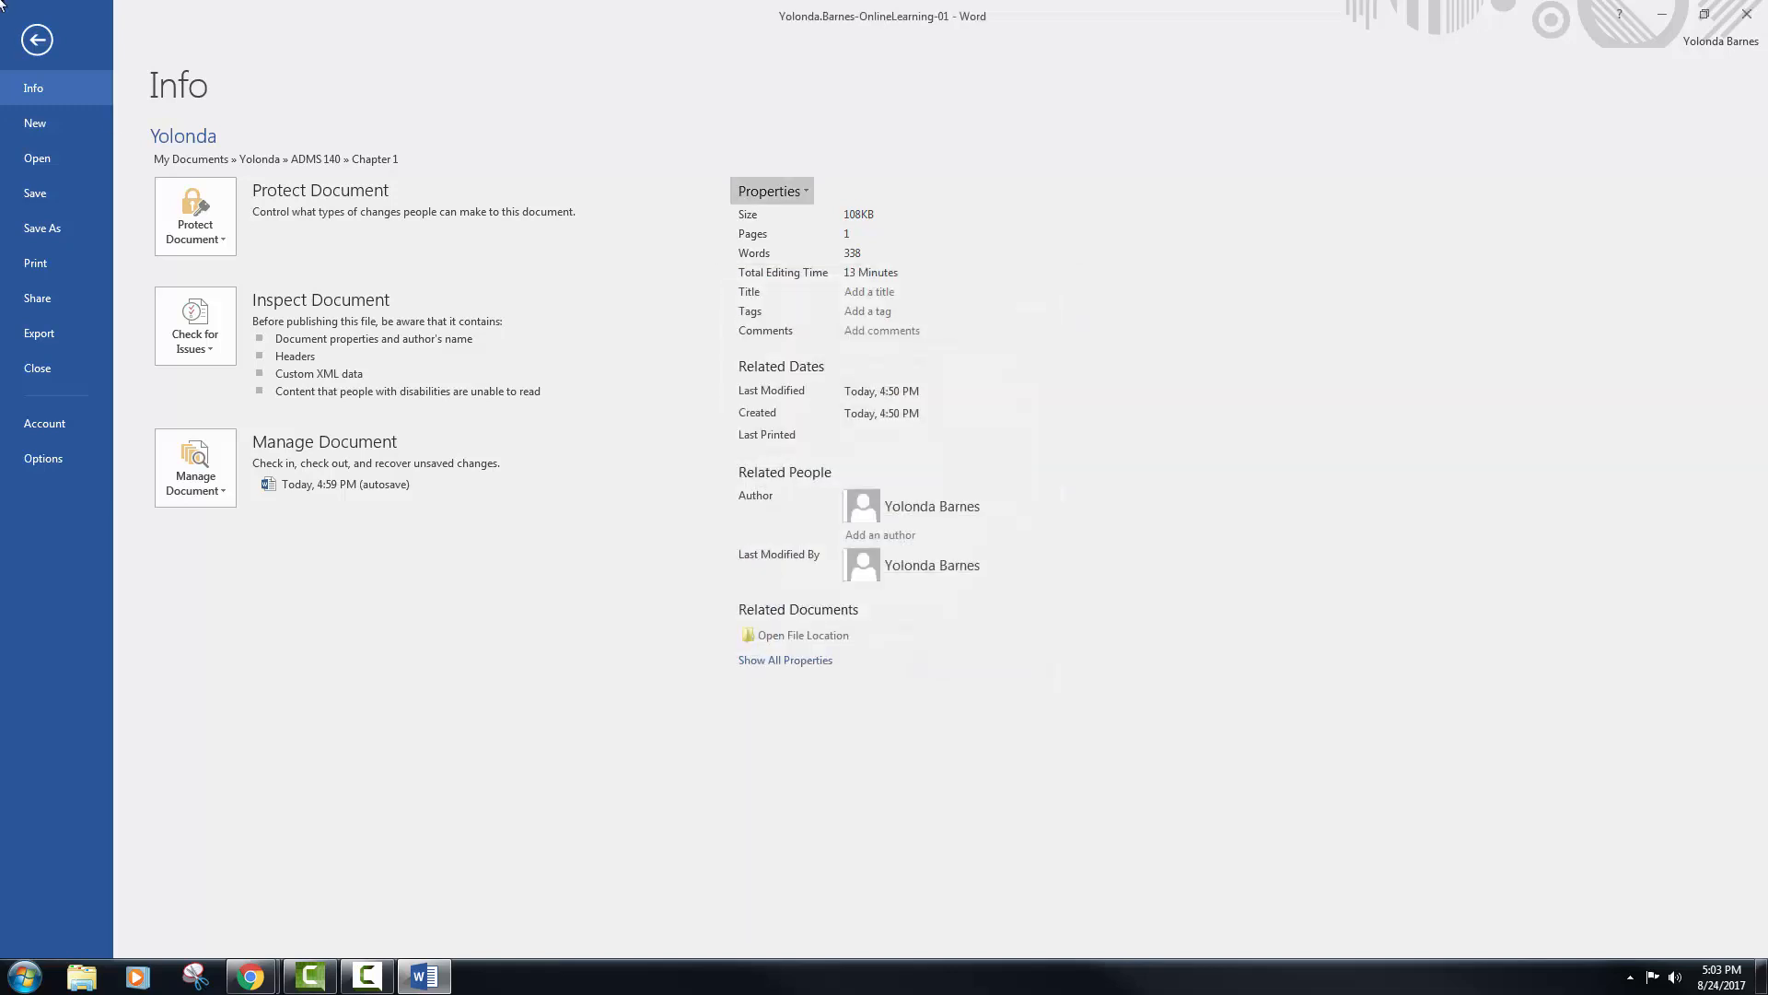
- Return to the document, save it and close Word
click(35, 46)
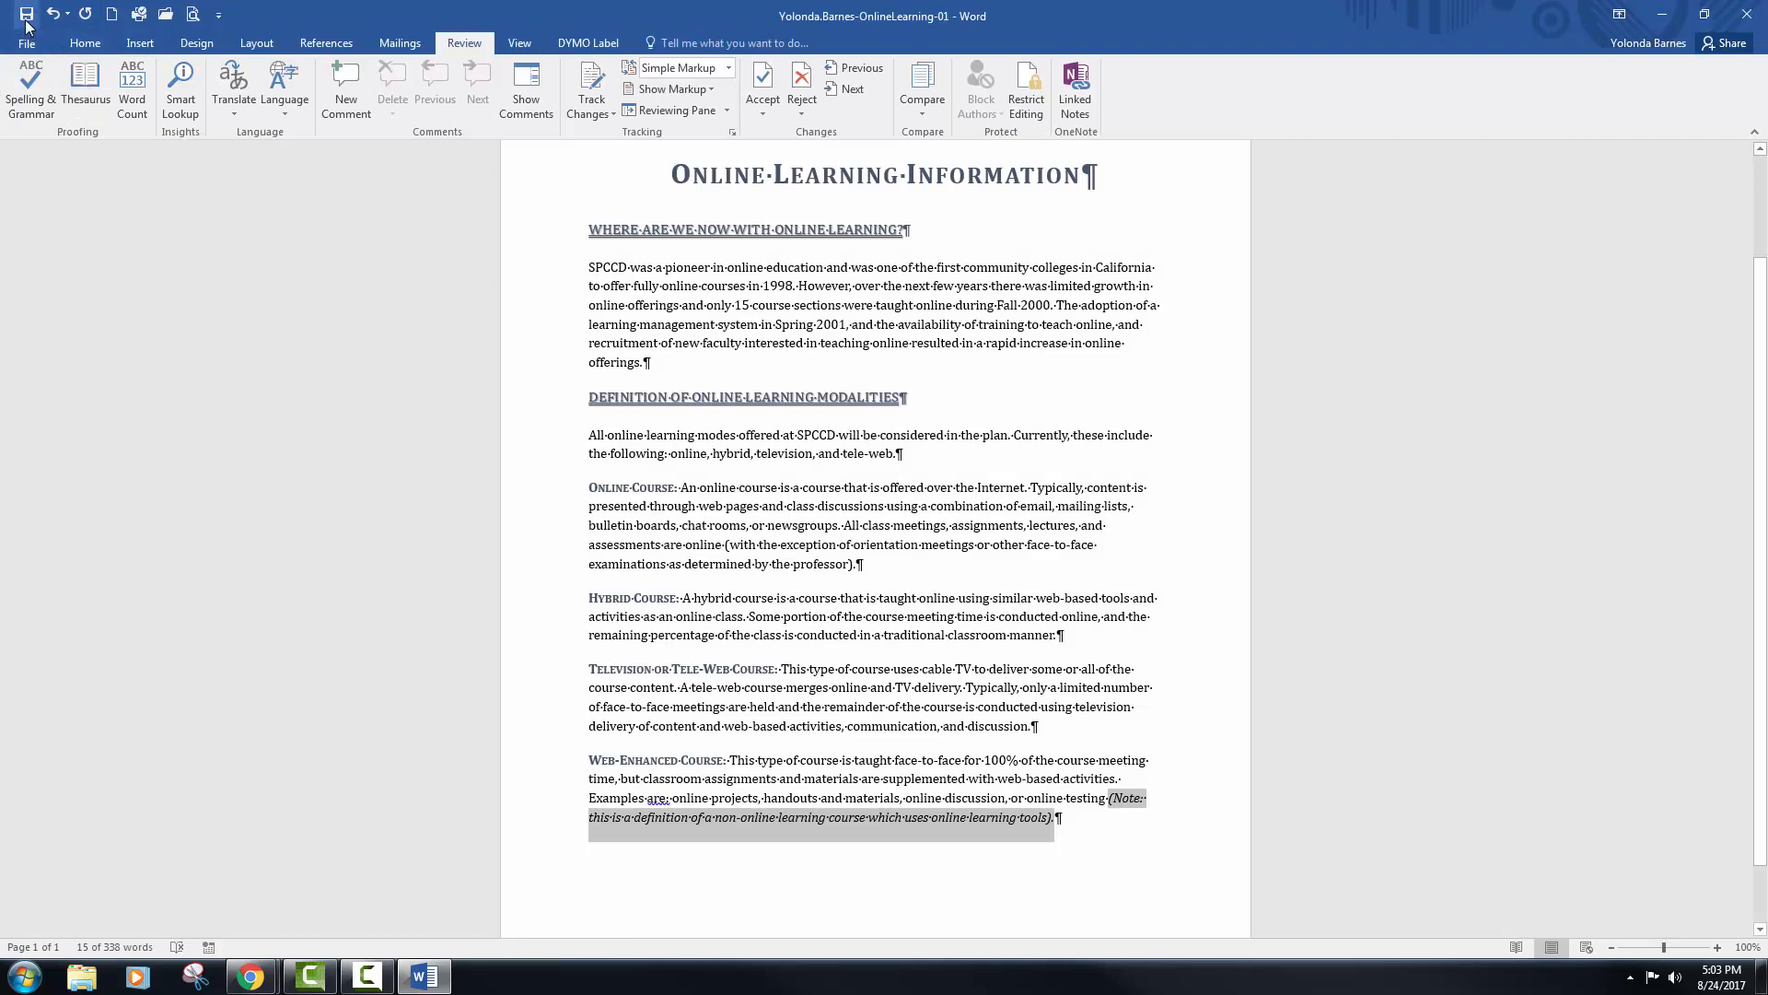
click(26, 15)
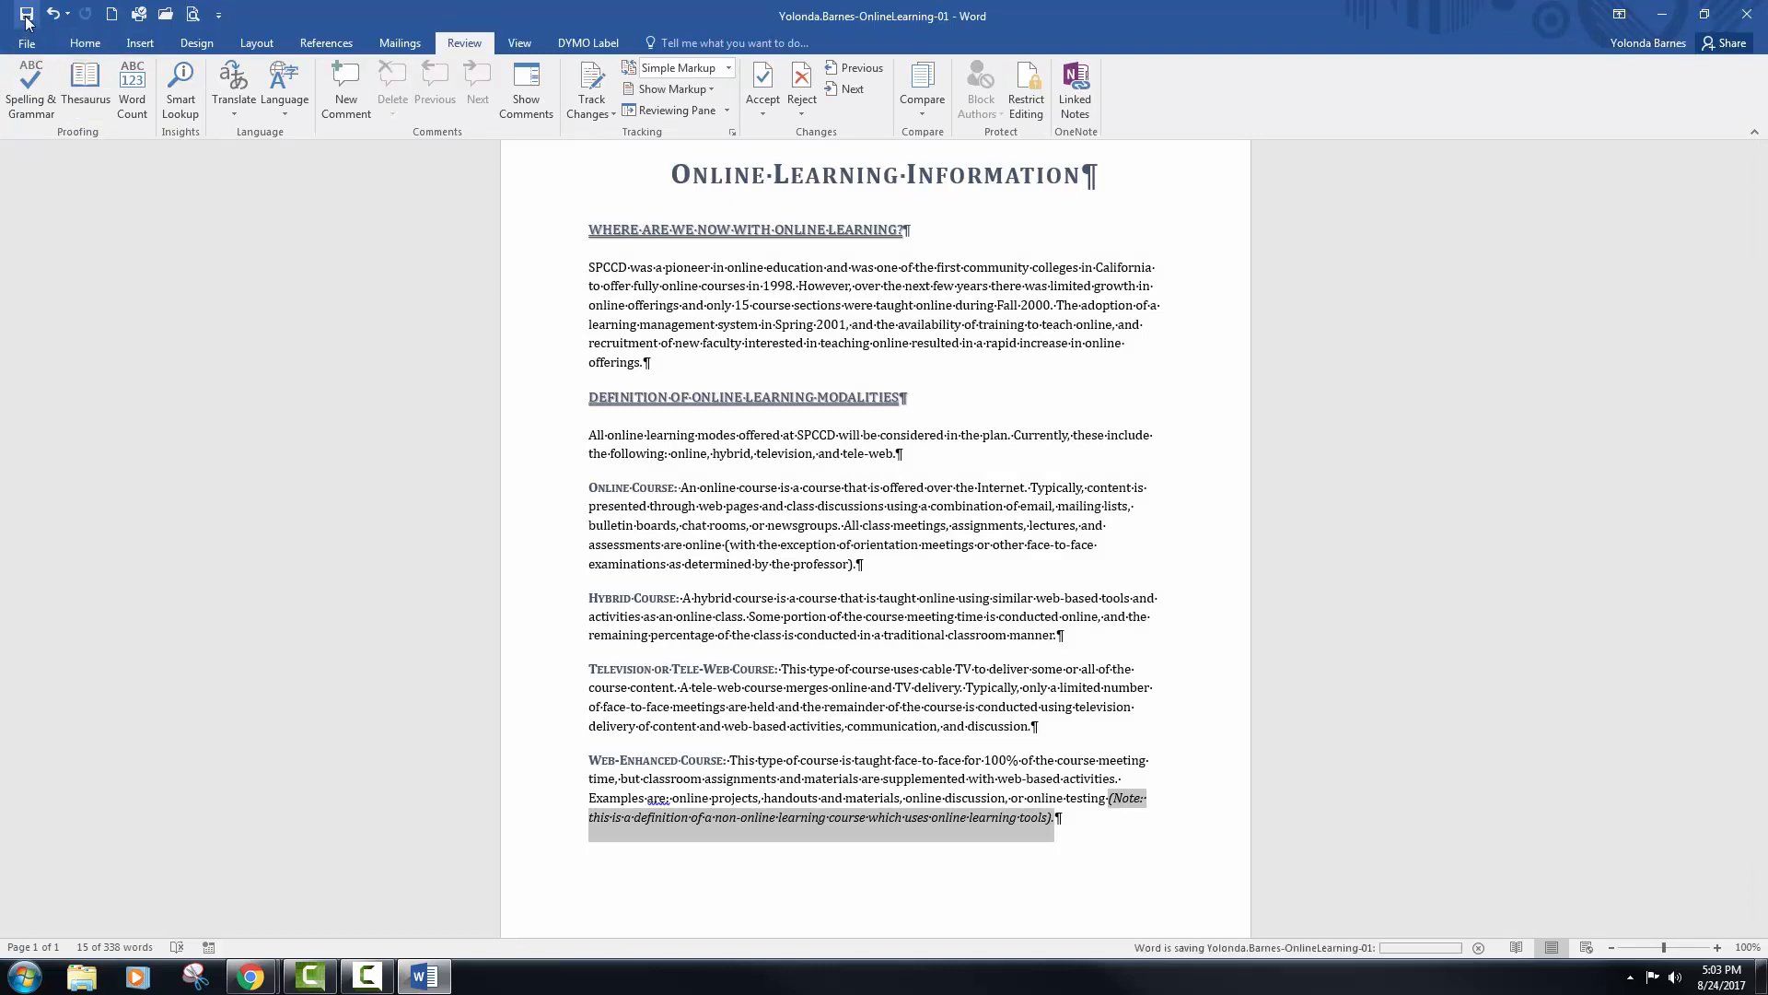
click(1740, 20)
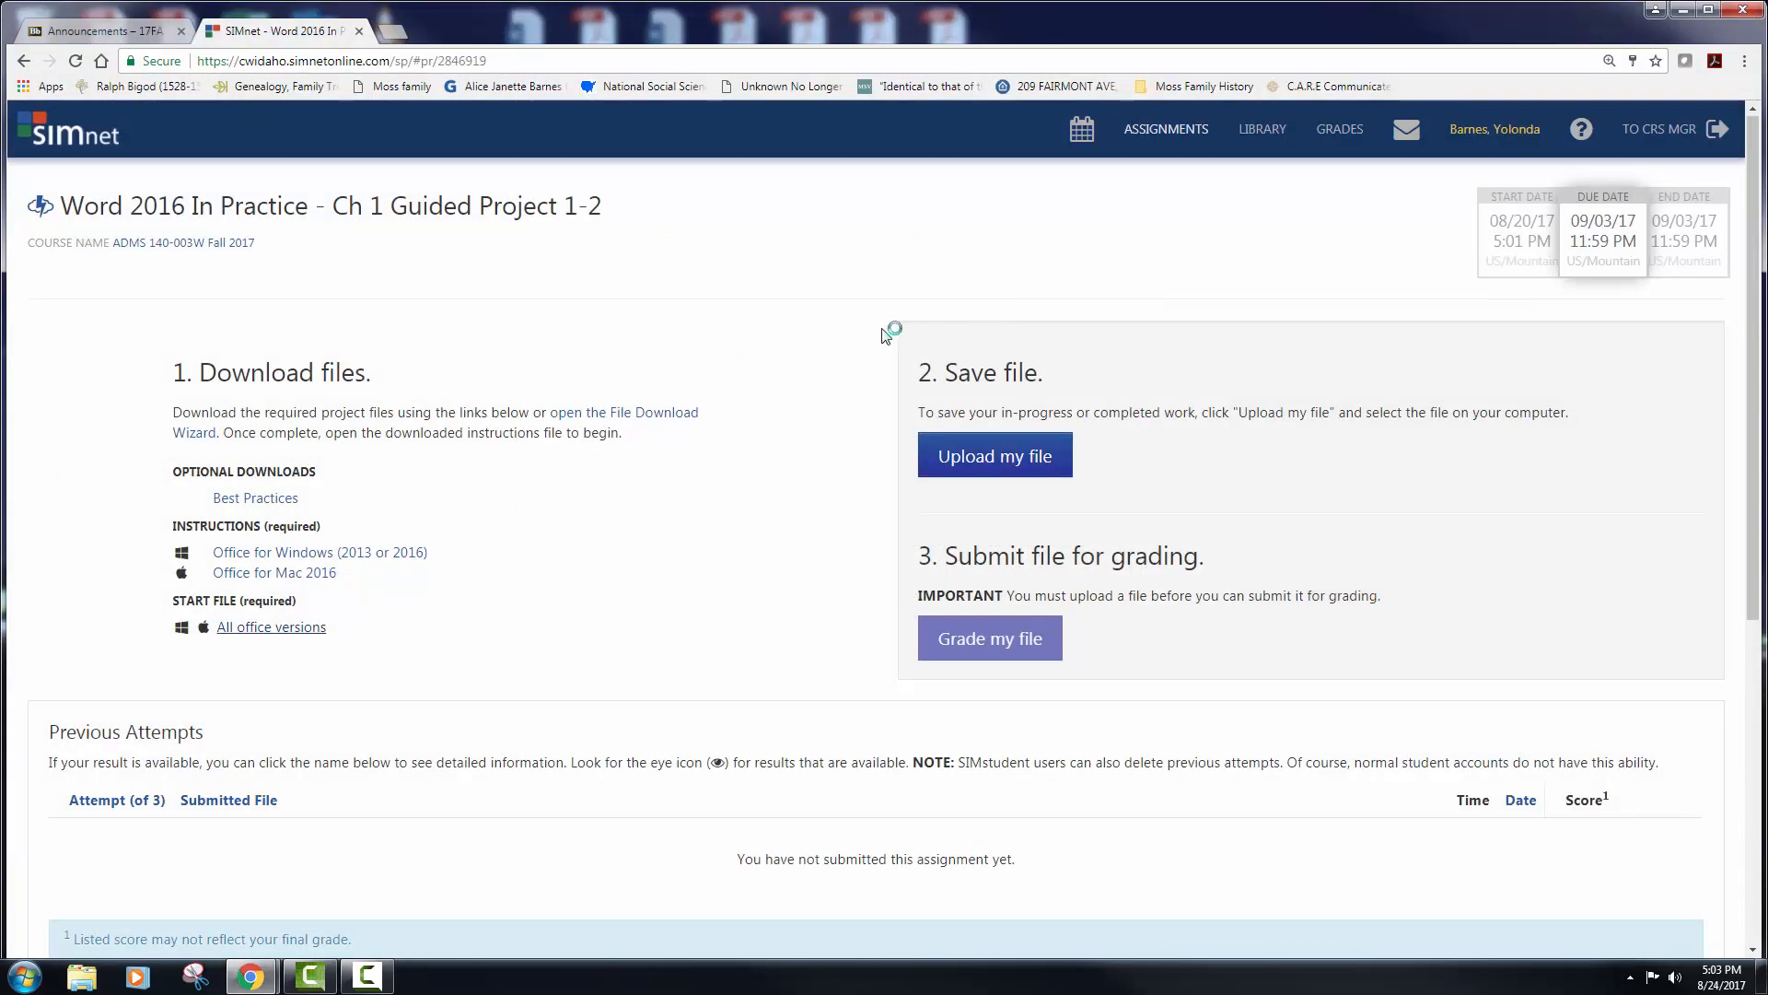
- Upload the OnlineLearning-01 document without a number suffix from the ADMS 140 Chapter 1 folder and submit it for grading
click(994, 465)
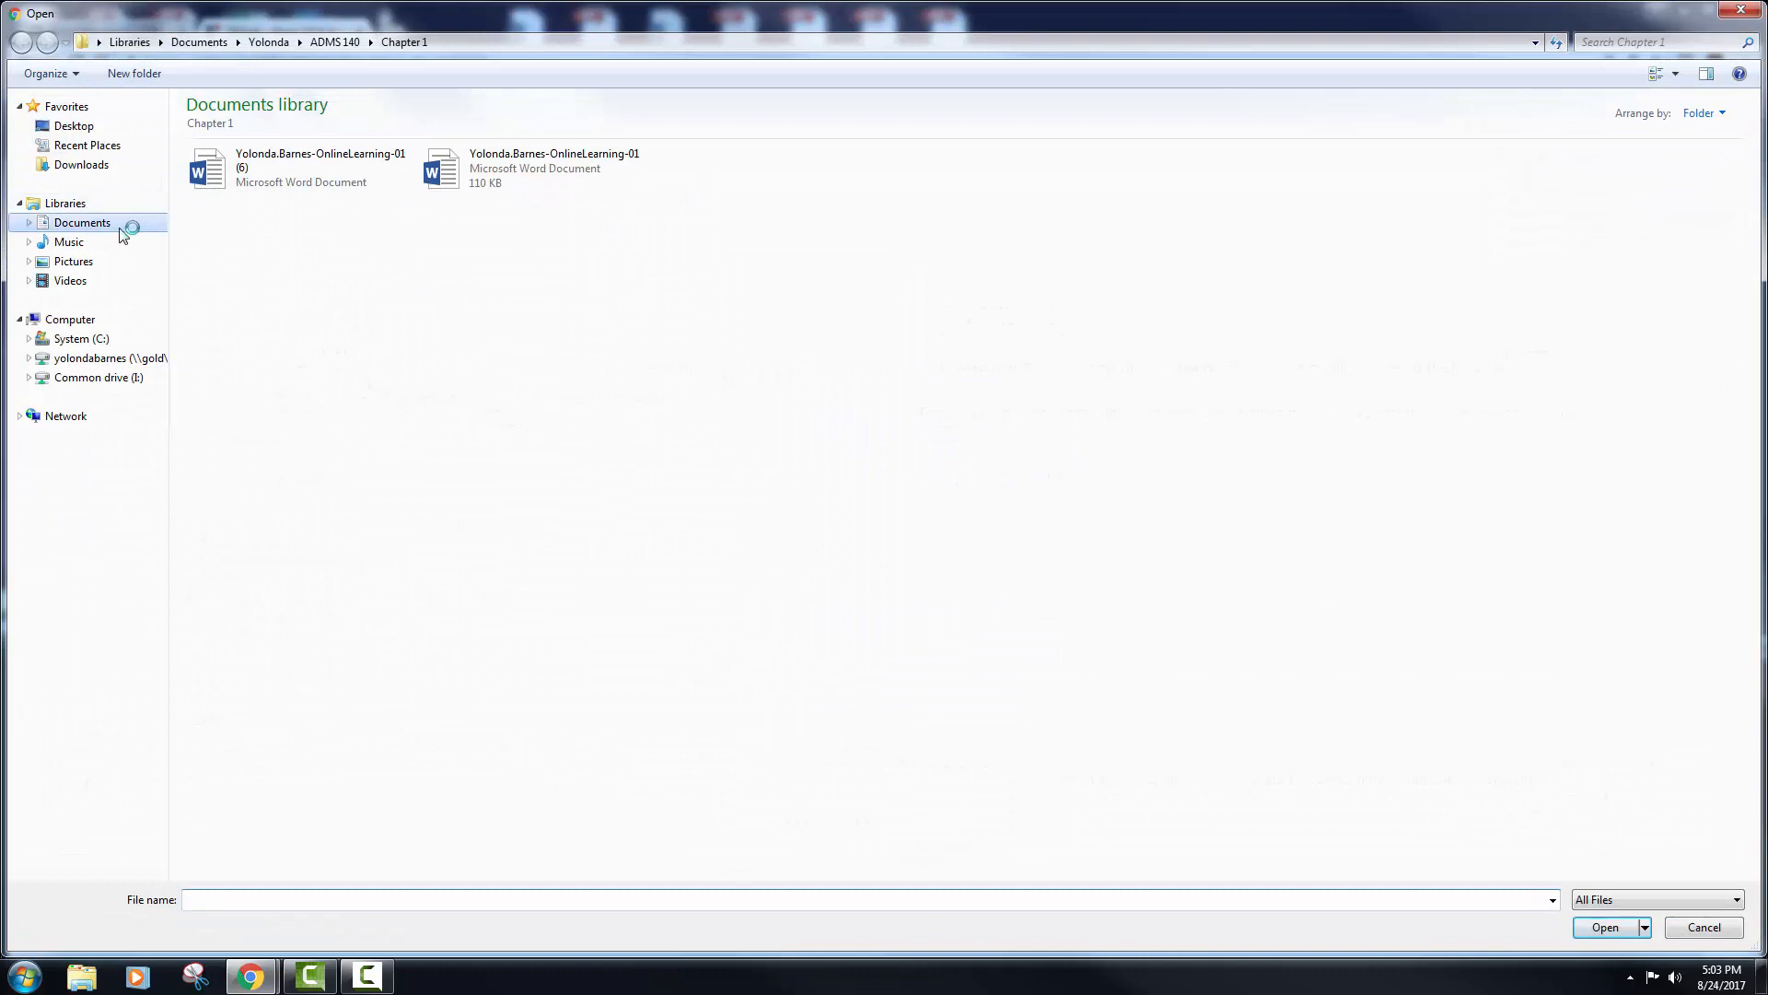
click(120, 228)
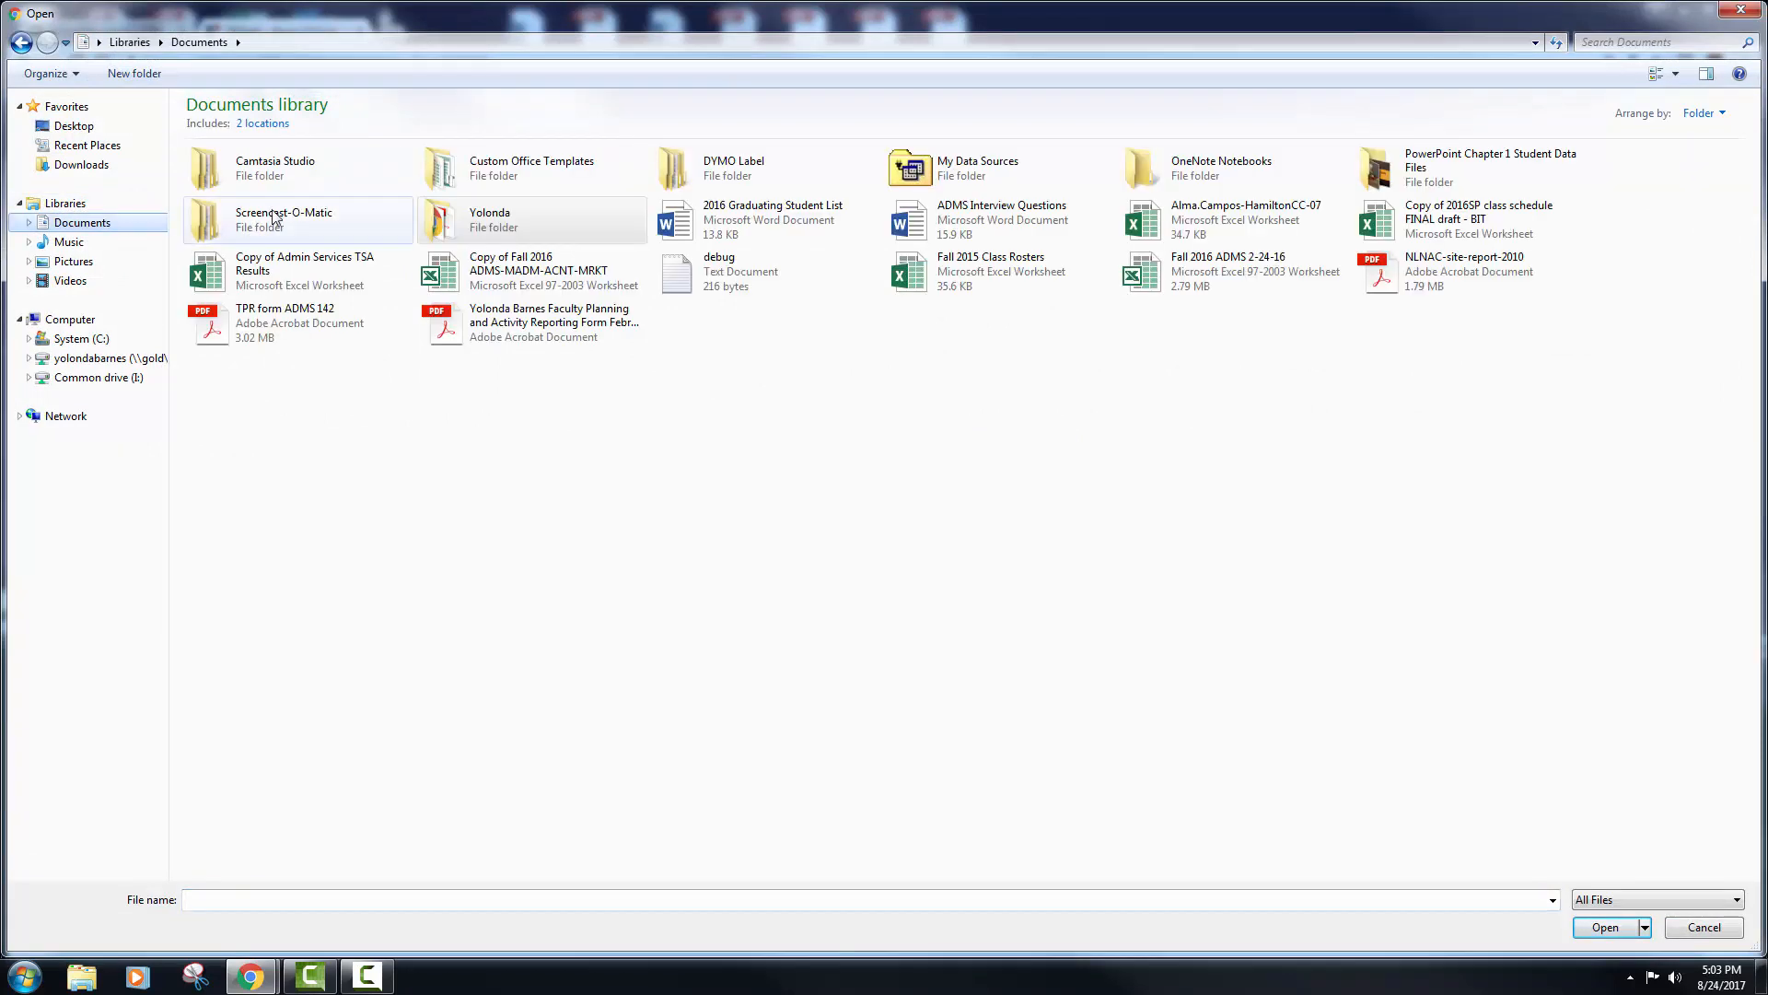
double_click(549, 218)
double_click(316, 182)
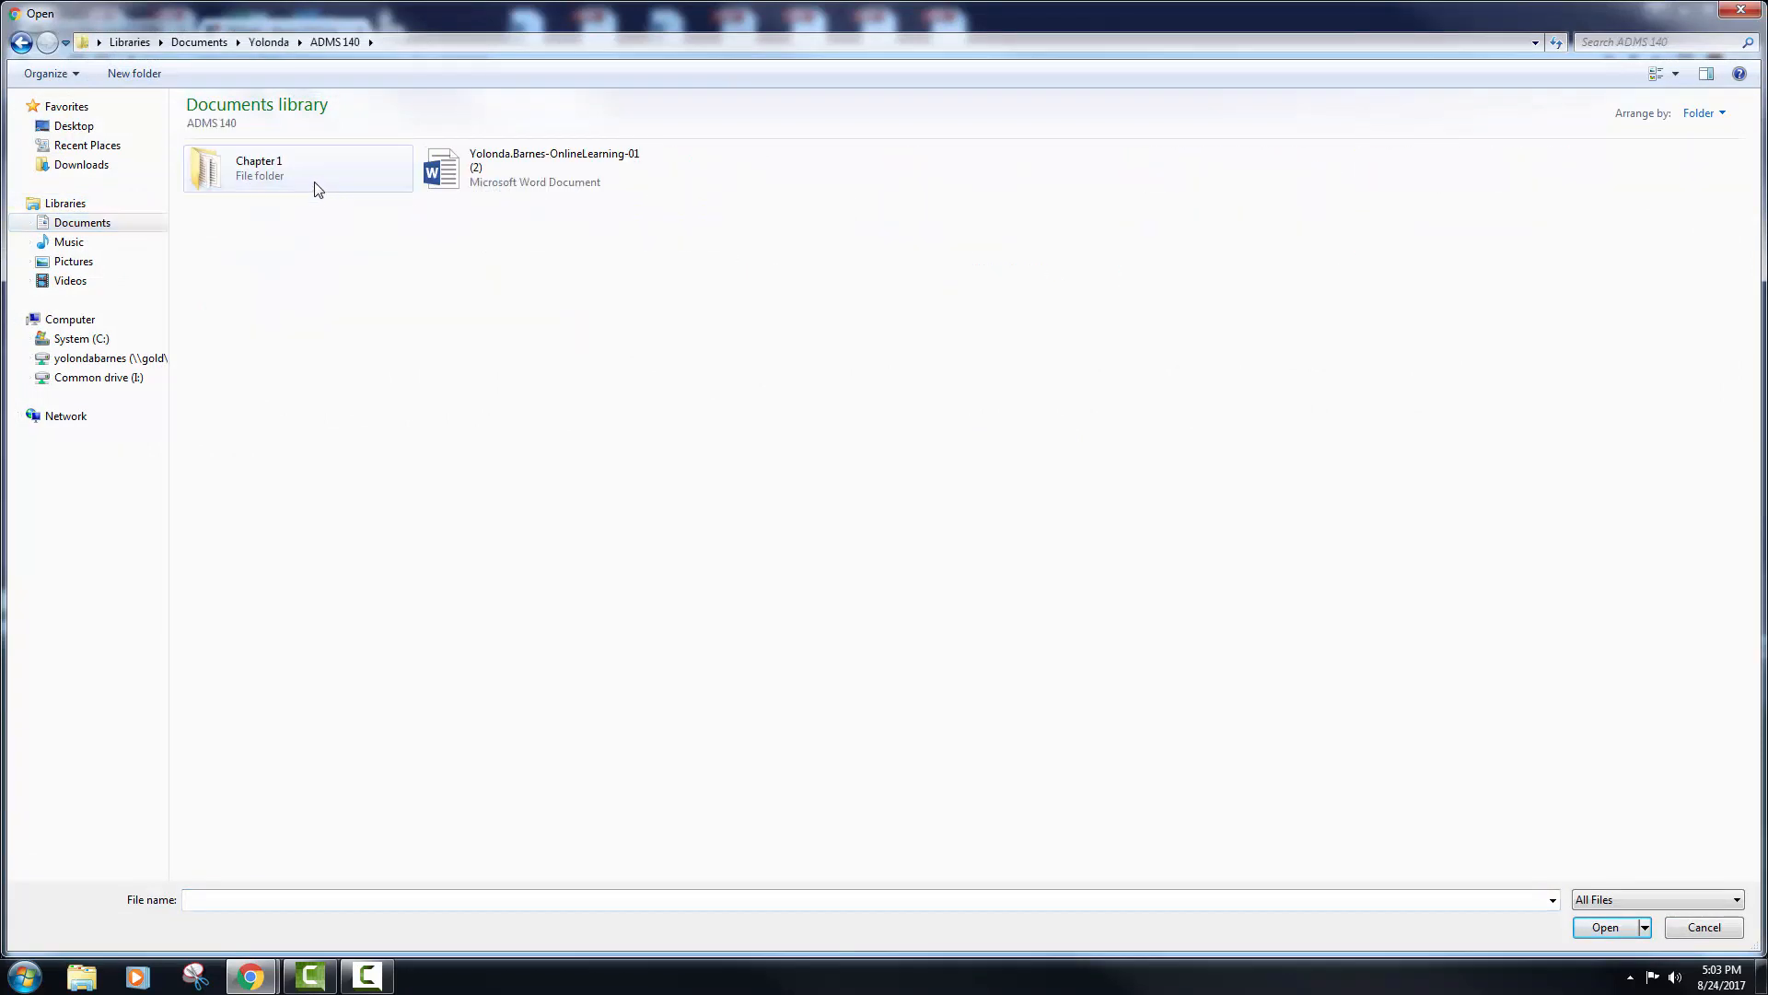
double_click(316, 184)
click(307, 184)
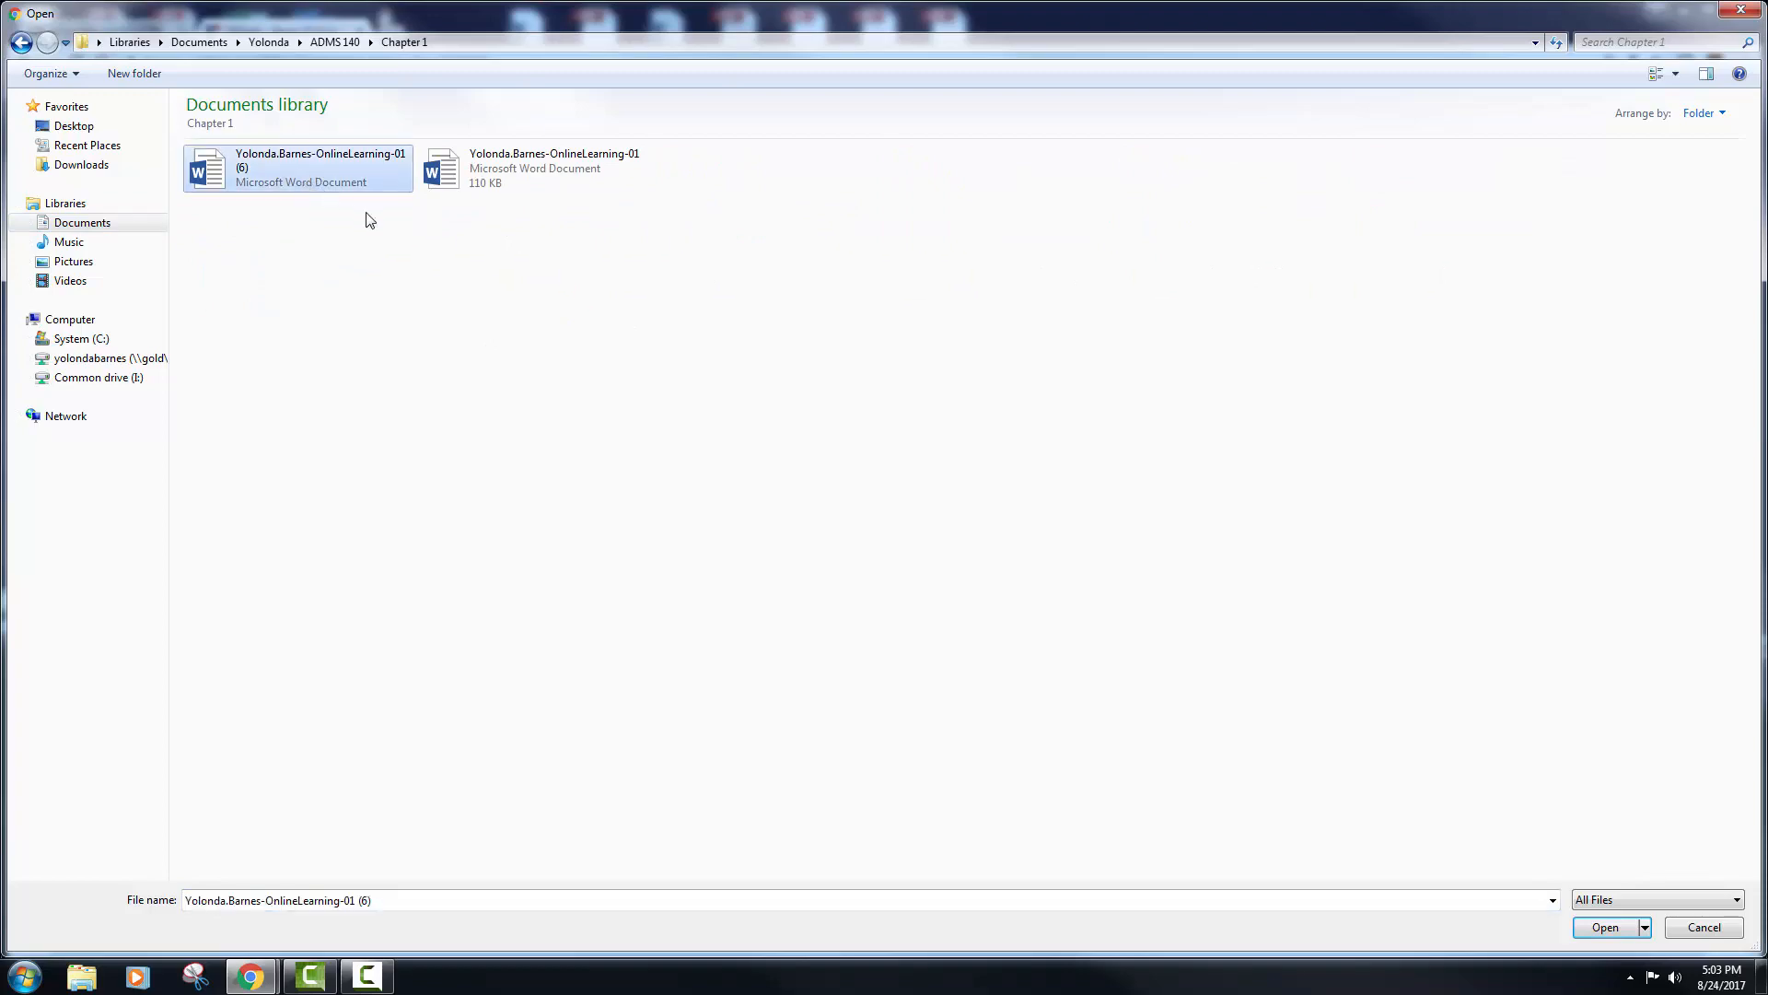
click(516, 170)
click(1593, 920)
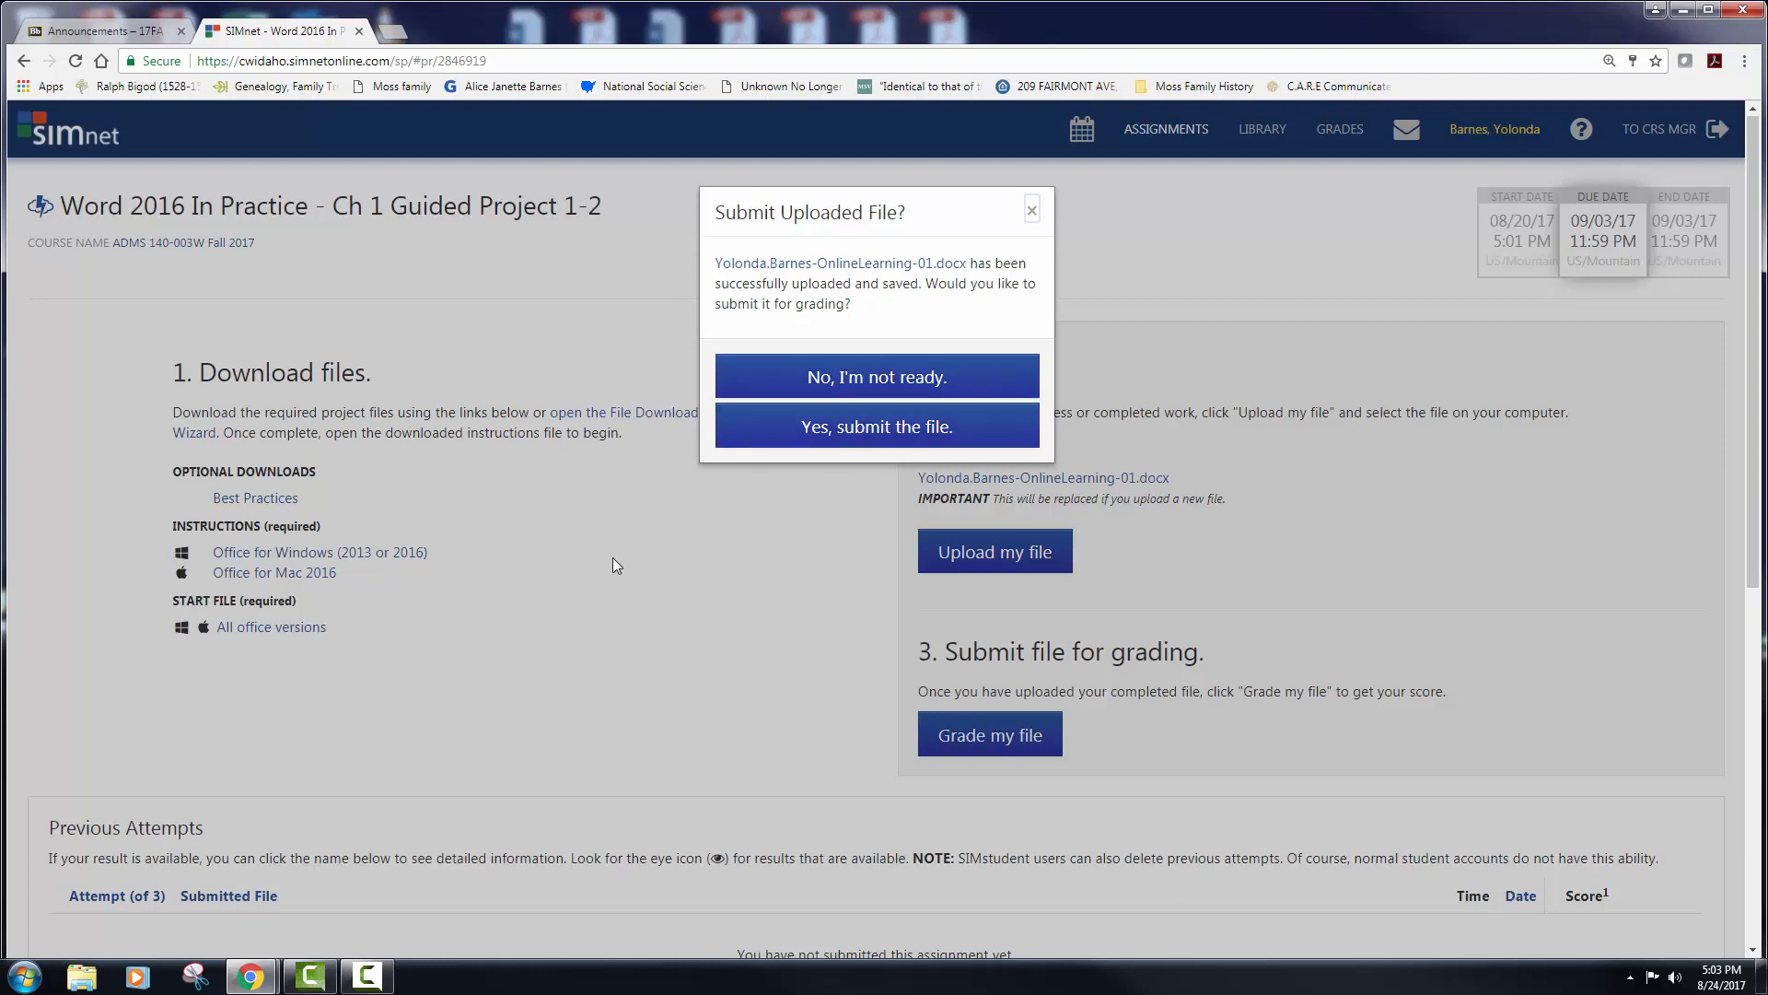
click(900, 437)
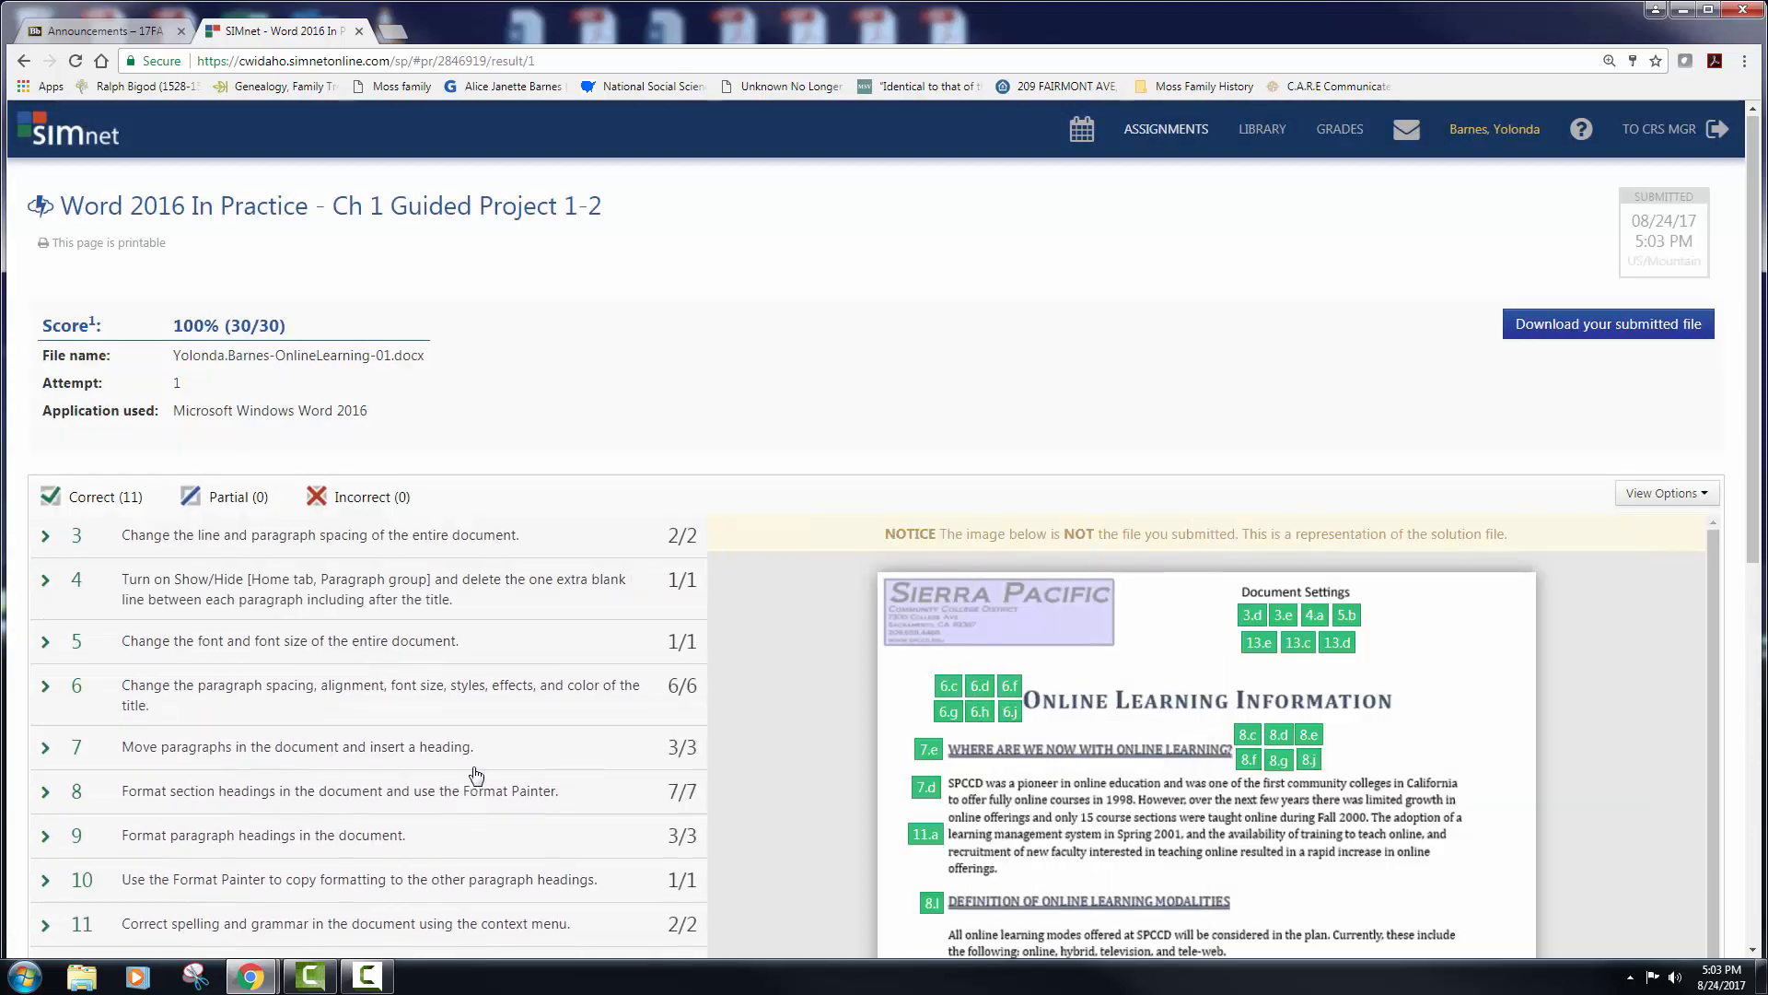
- Look over the score summary and the graded instruction list for the submitted project
scroll(542, 633, down, 4)
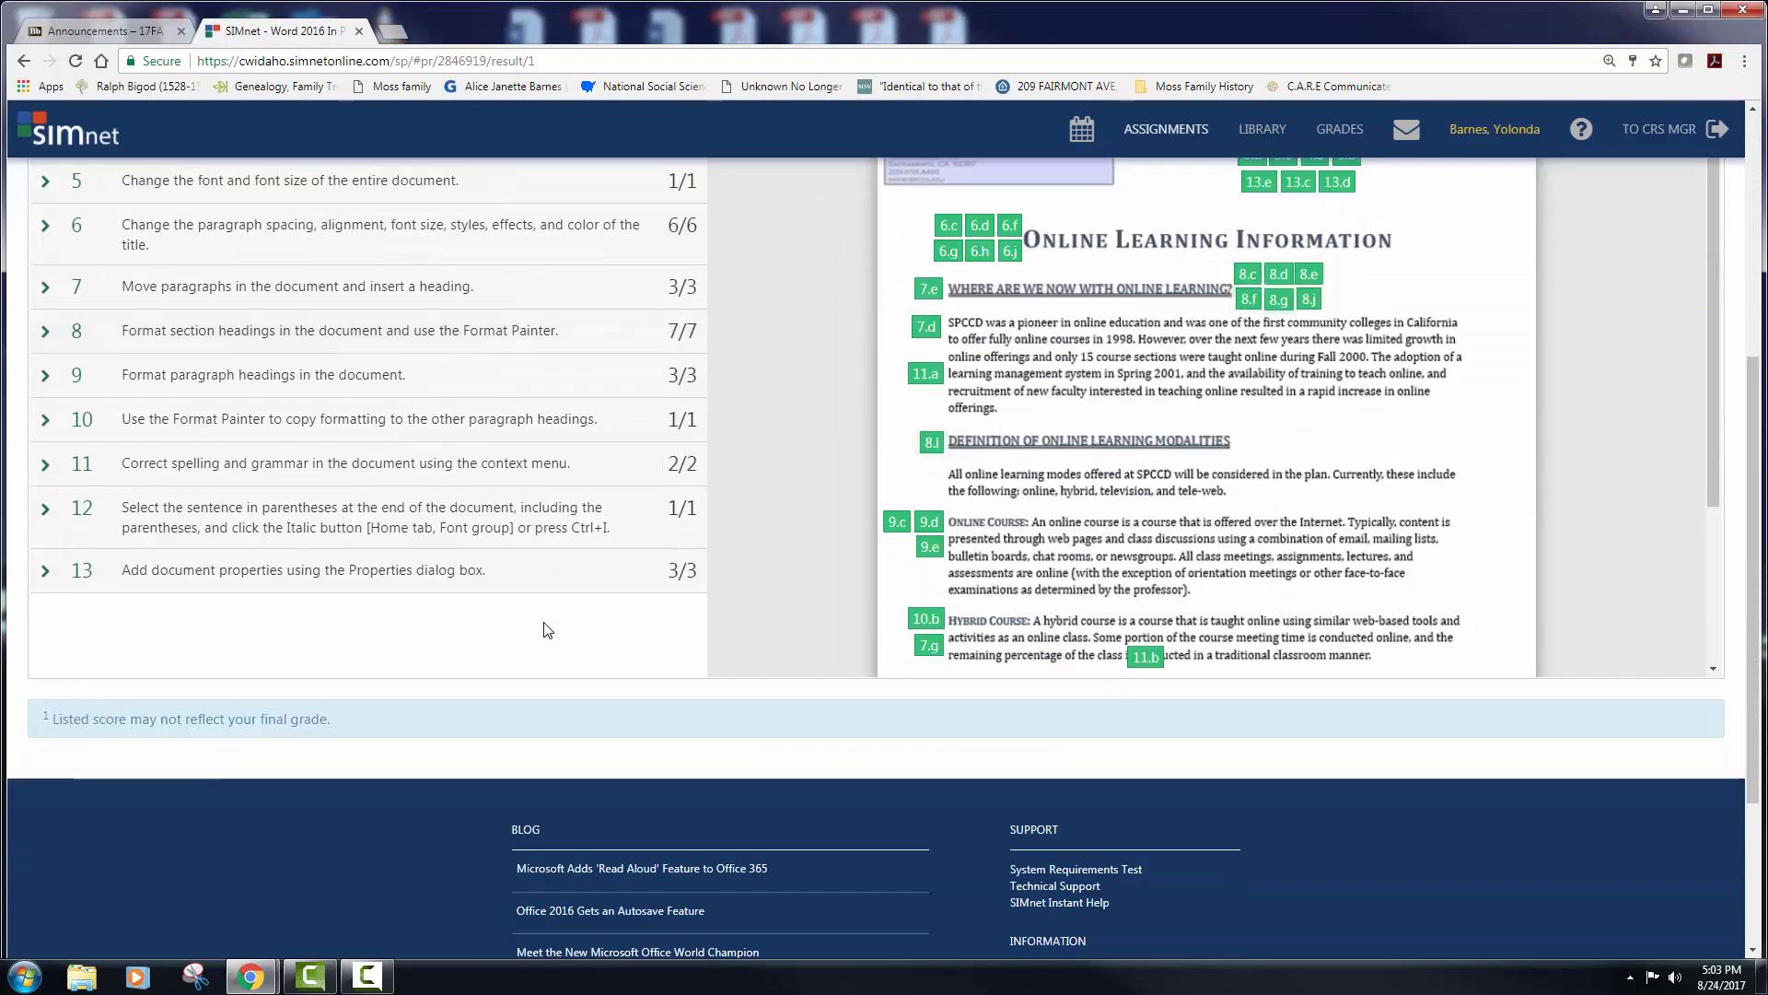
scroll(551, 590, up, 4)
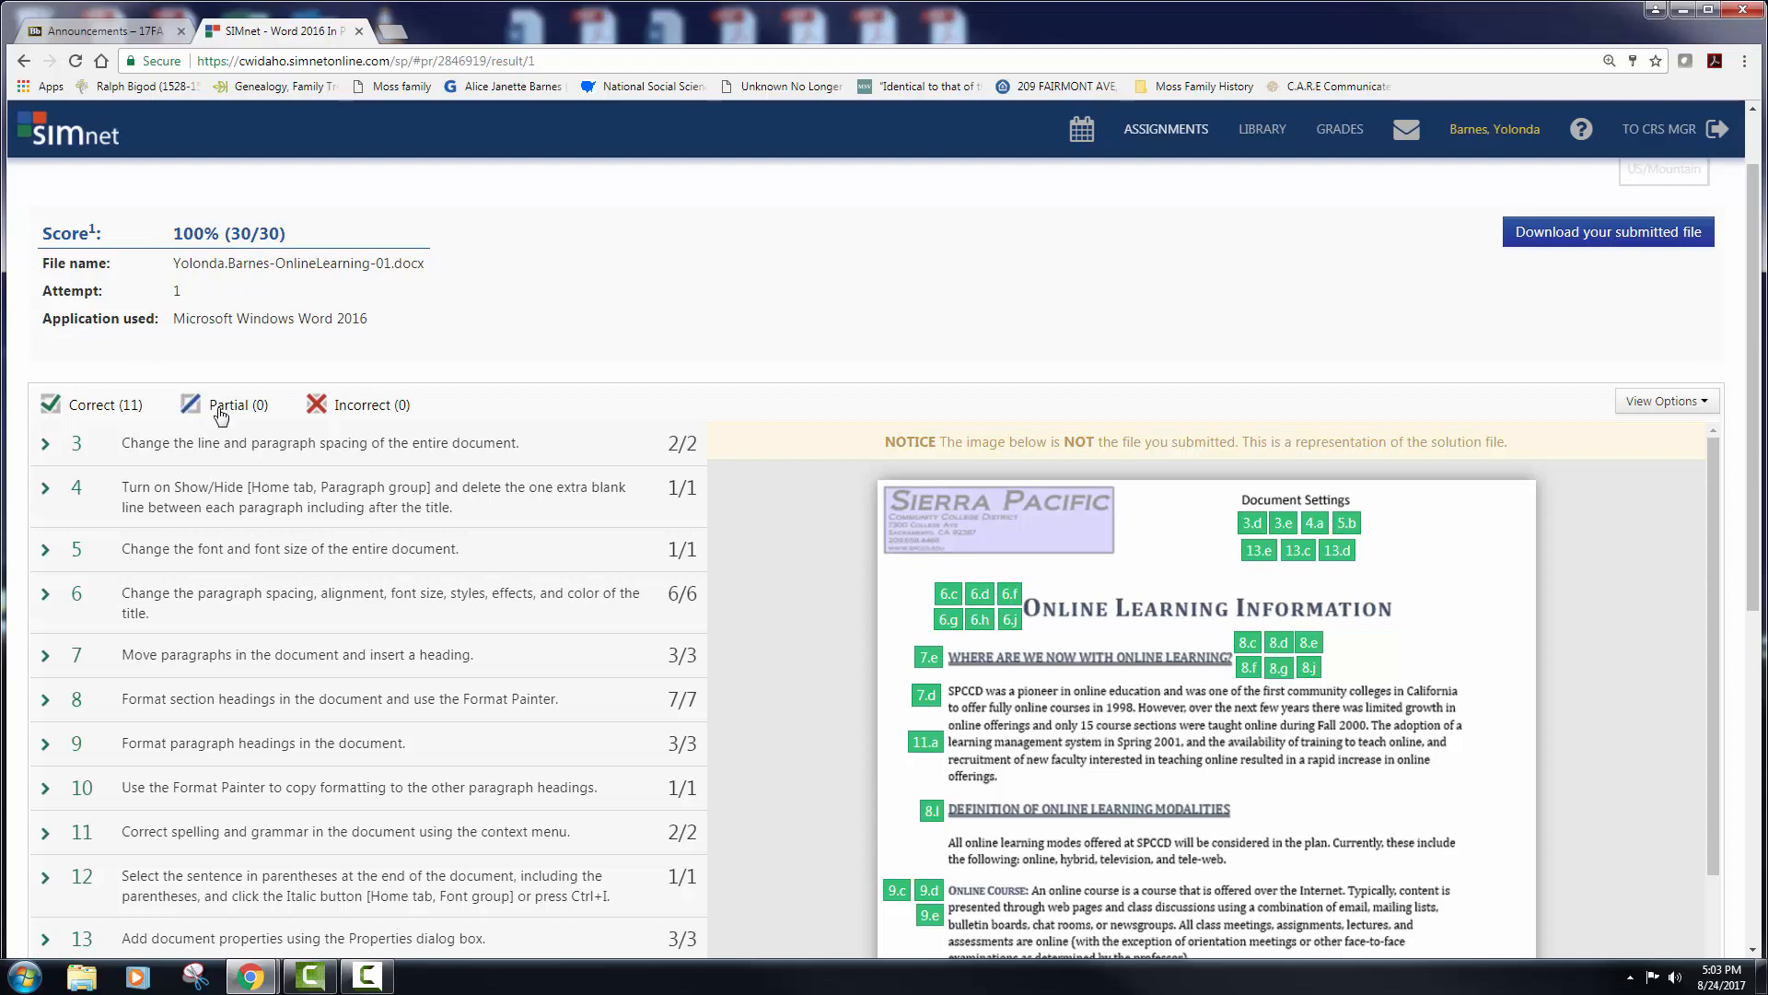
scroll(438, 402, down, 3)
scroll(437, 403, up, 2)
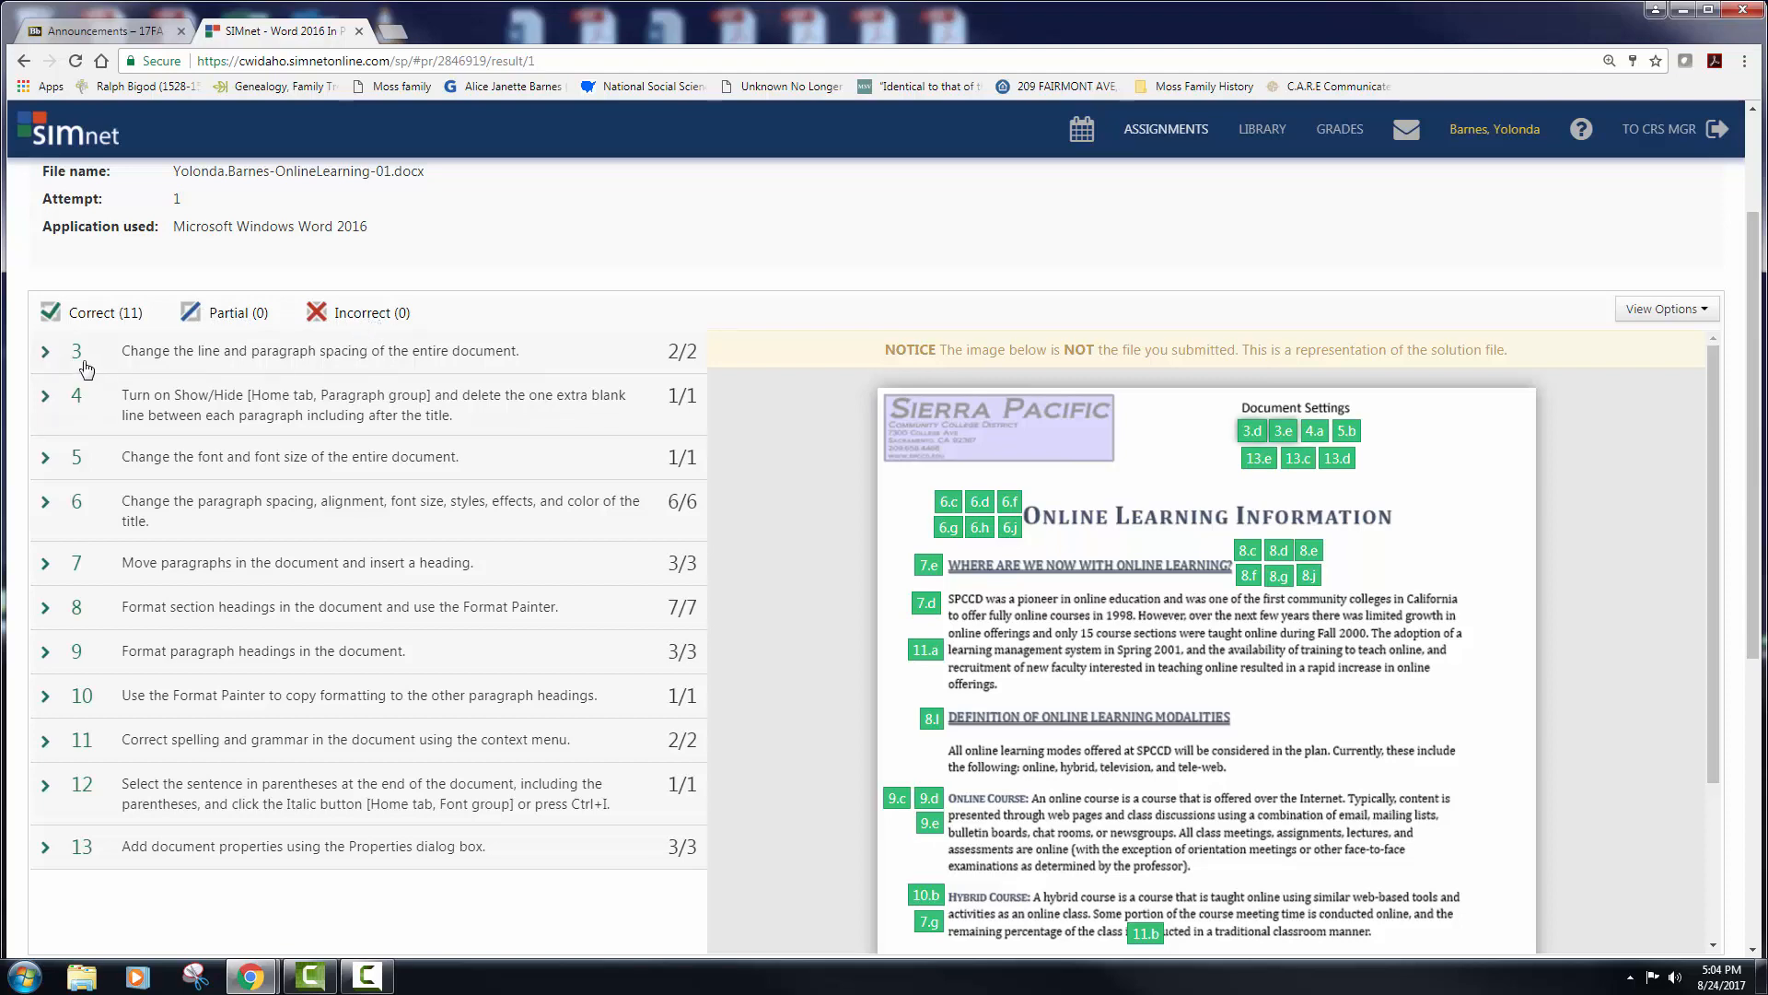
- Expand the graded results for instructions 4, 5 and 6 and review their individual items alongside the solution preview
click(51, 400)
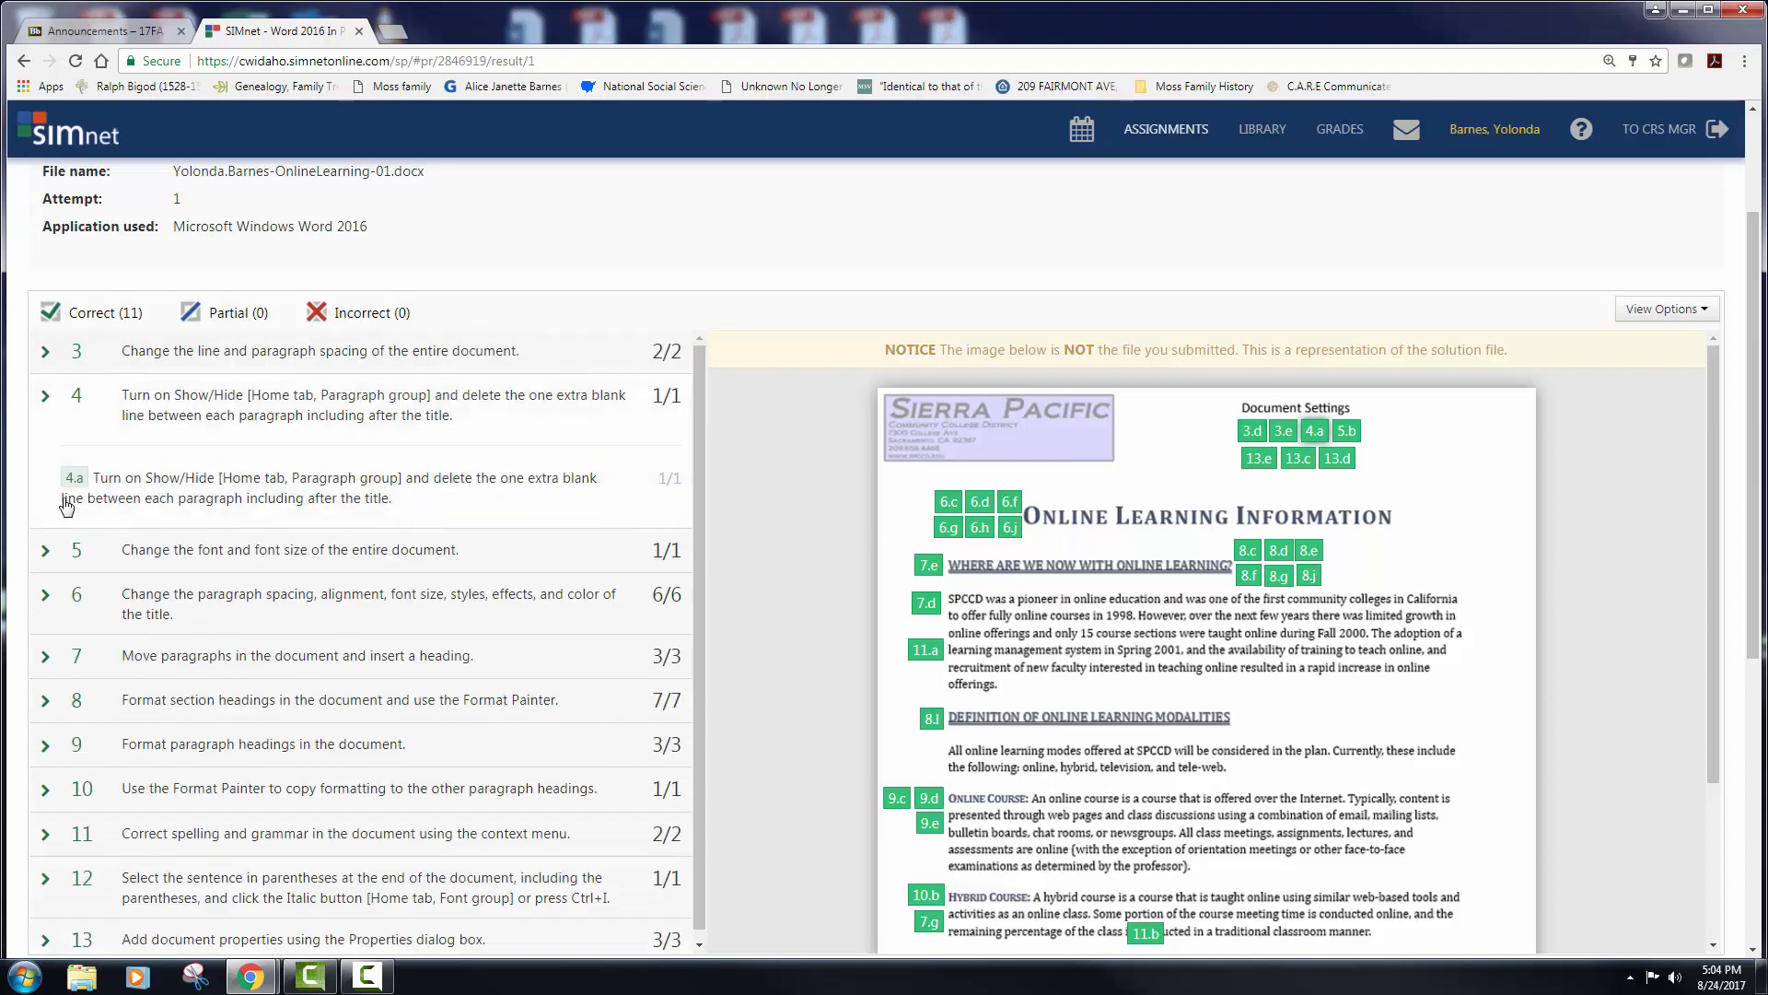
click(52, 552)
click(46, 669)
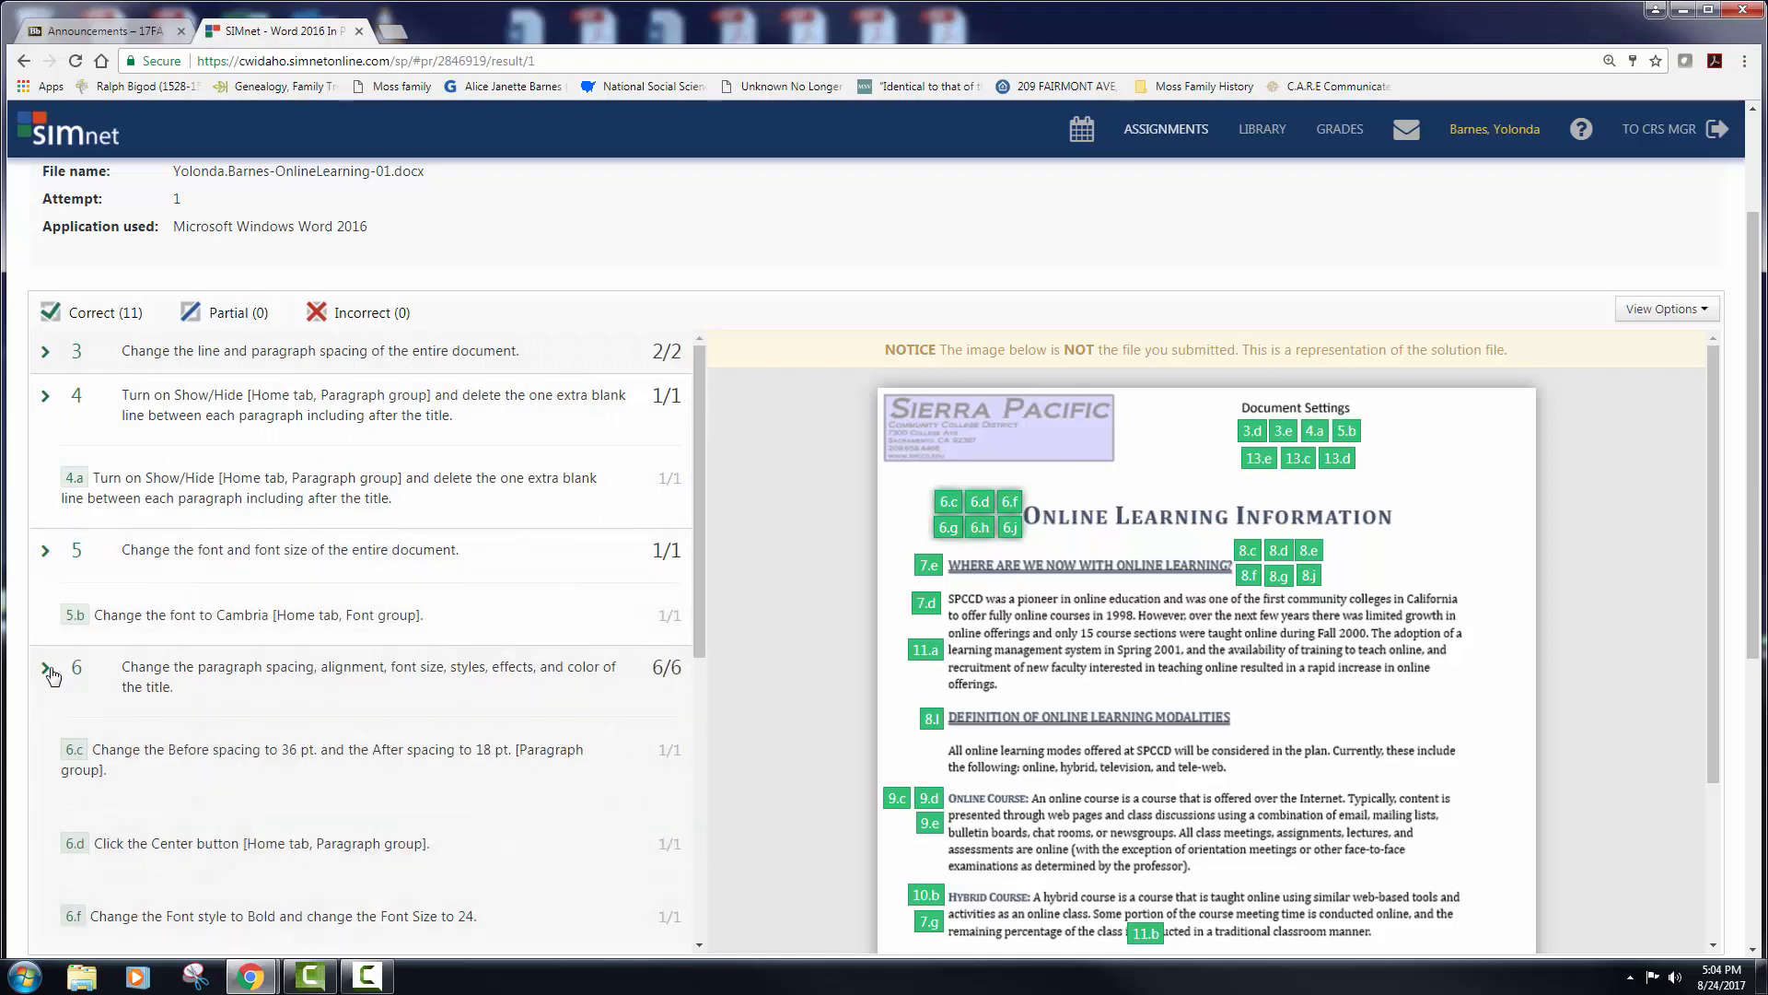
scroll(476, 580, down, 3)
scroll(477, 581, down, 2)
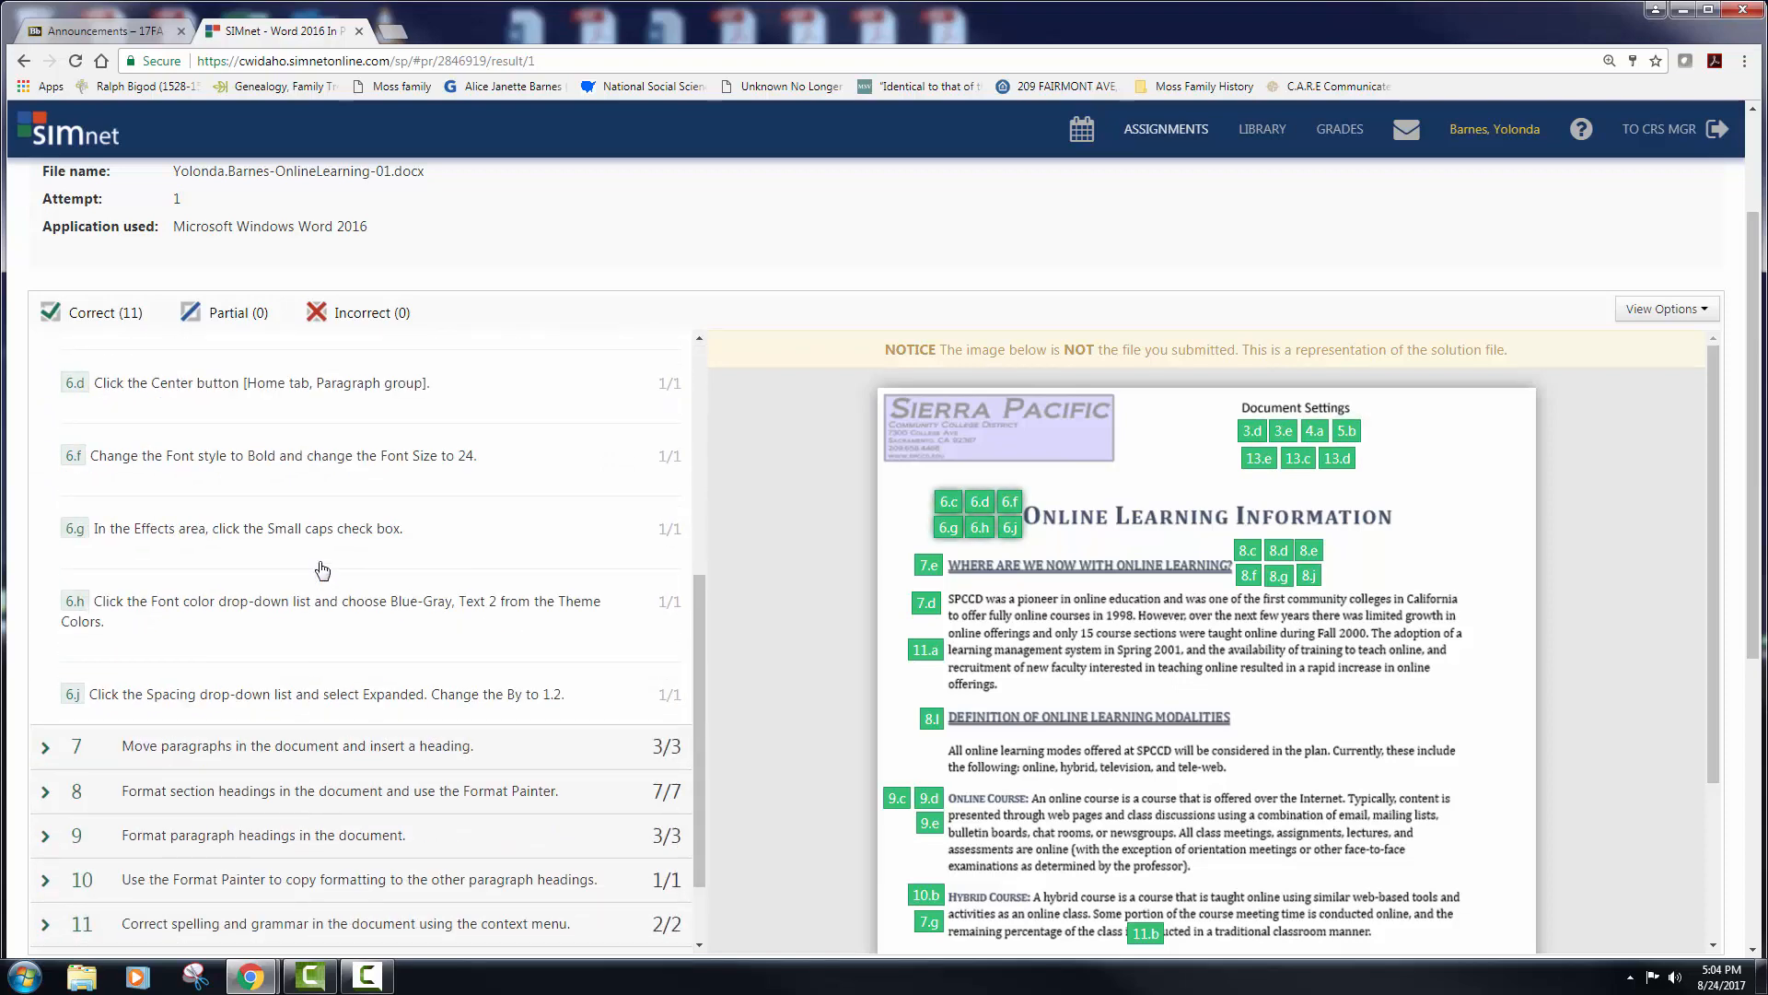
scroll(1280, 531, down, 1)
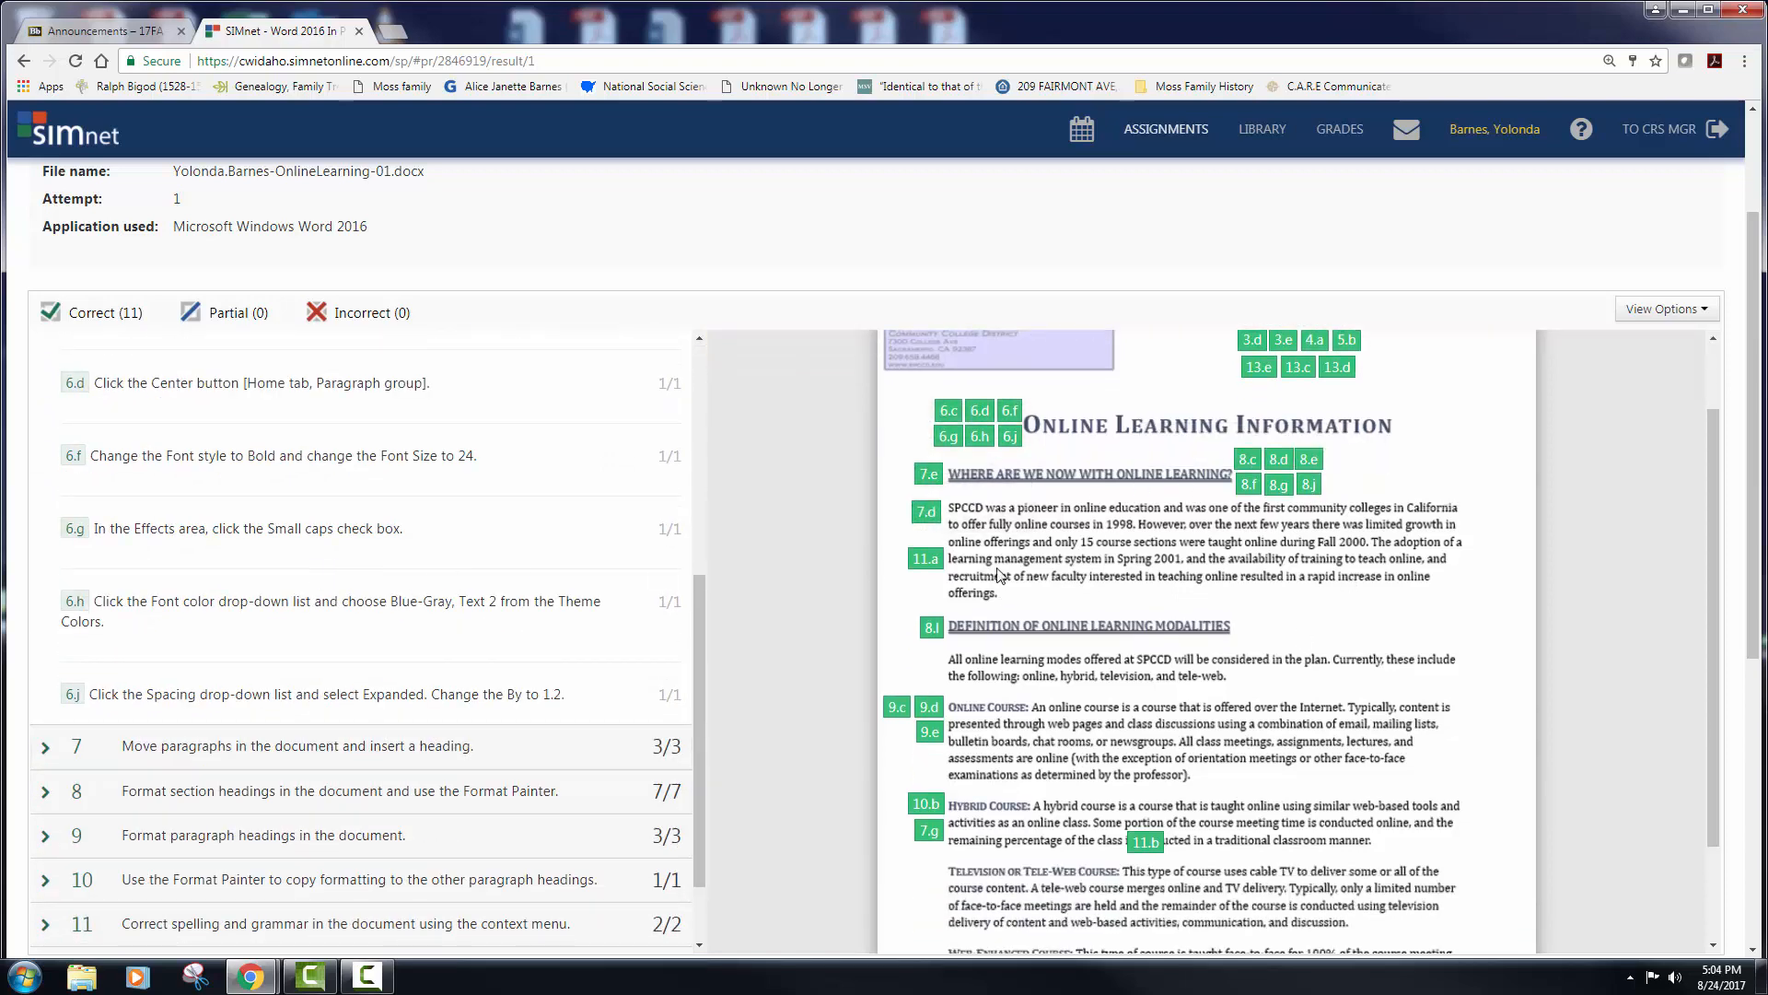
scroll(1001, 333, up, 1)
scroll(1003, 288, up, 2)
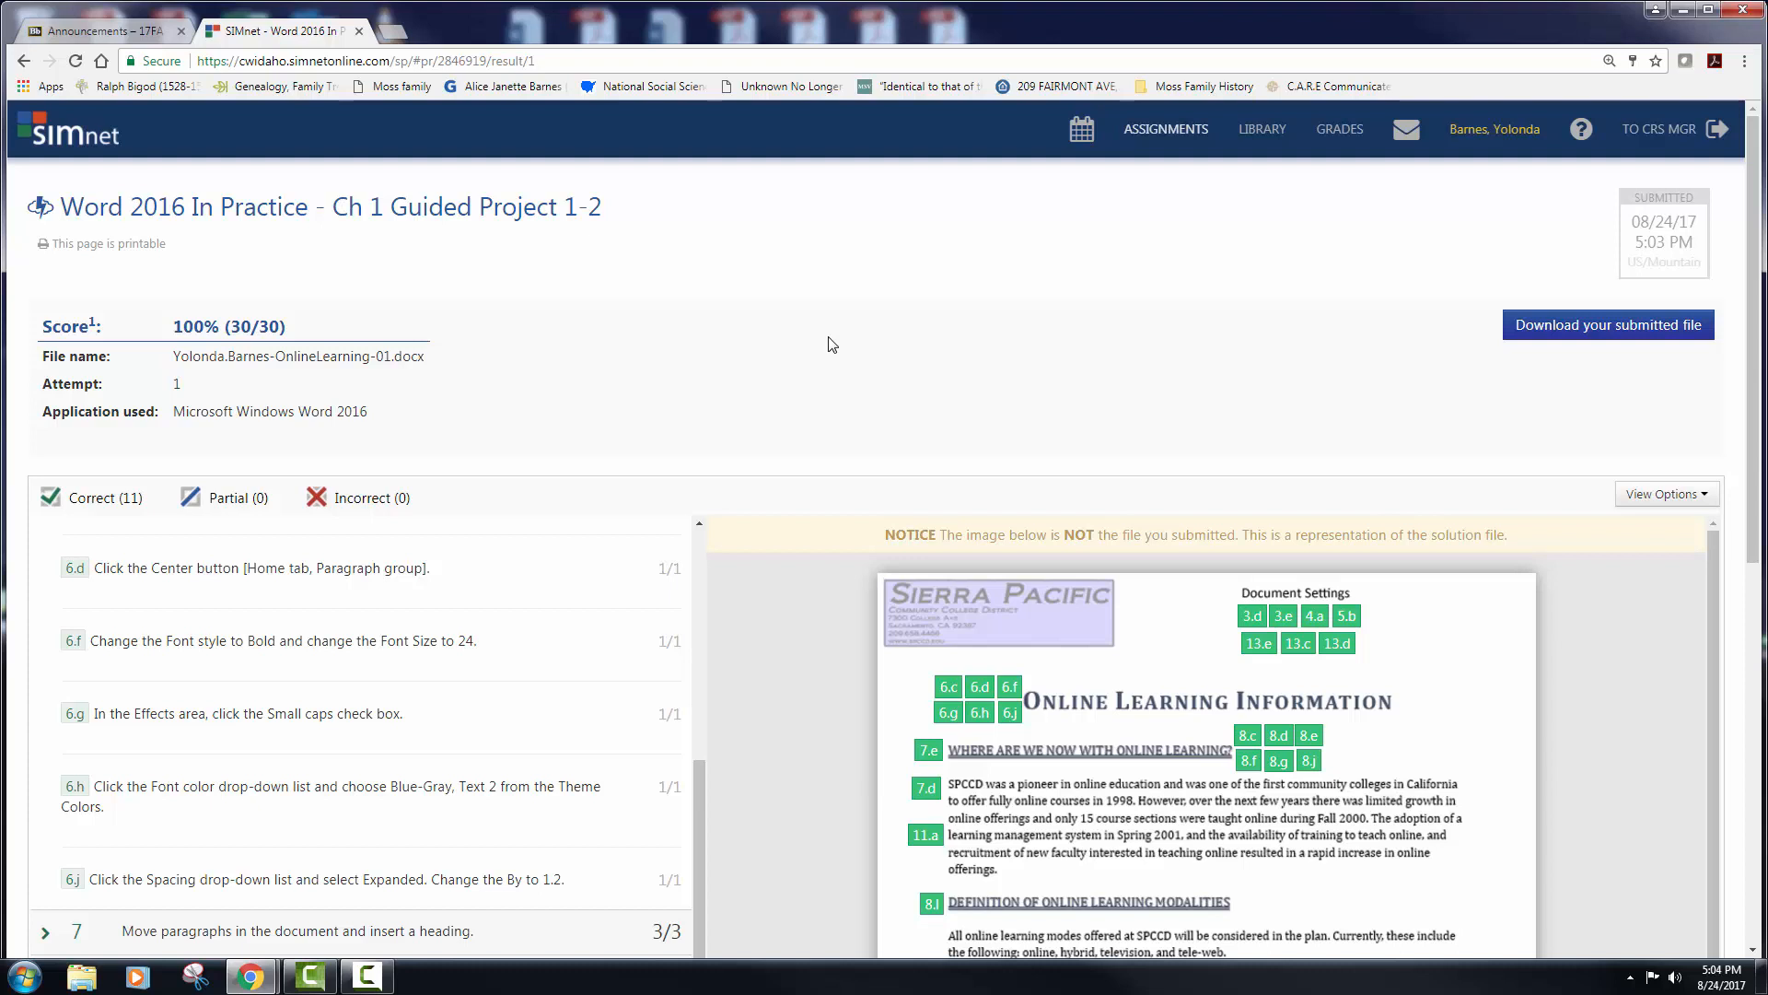
- Download the submitted file, open it in Word to inspect it, and close Word again
click(1588, 334)
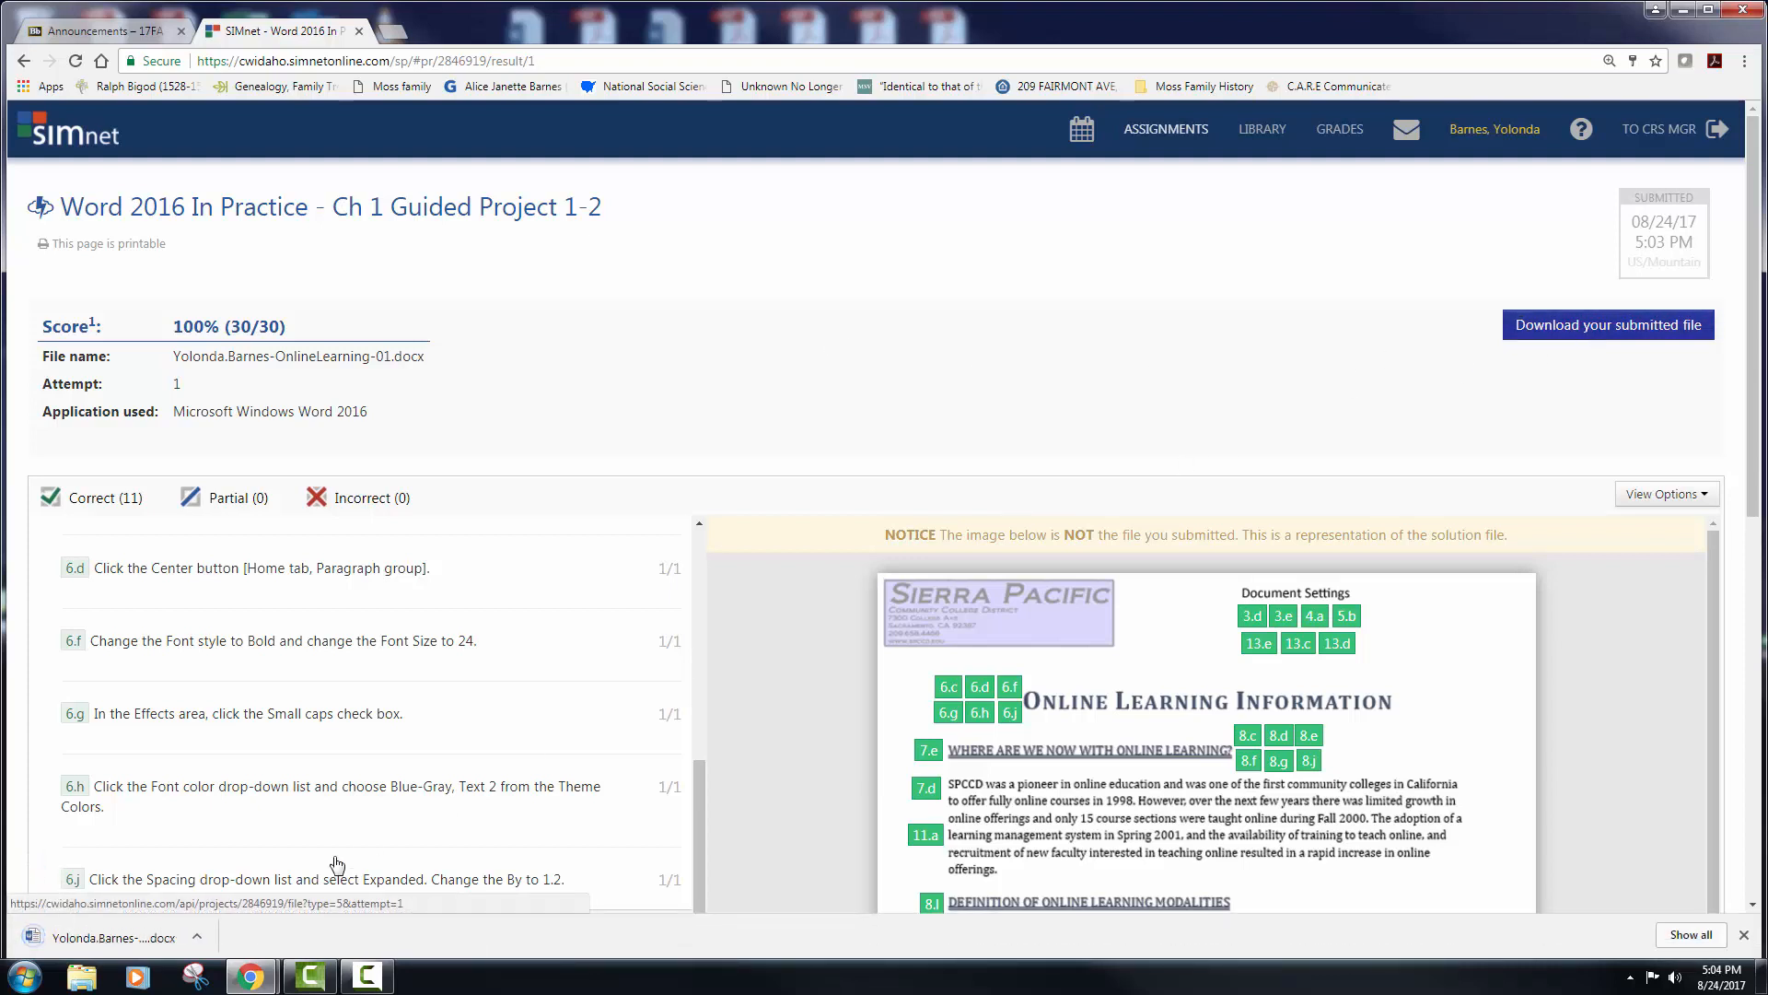
click(116, 939)
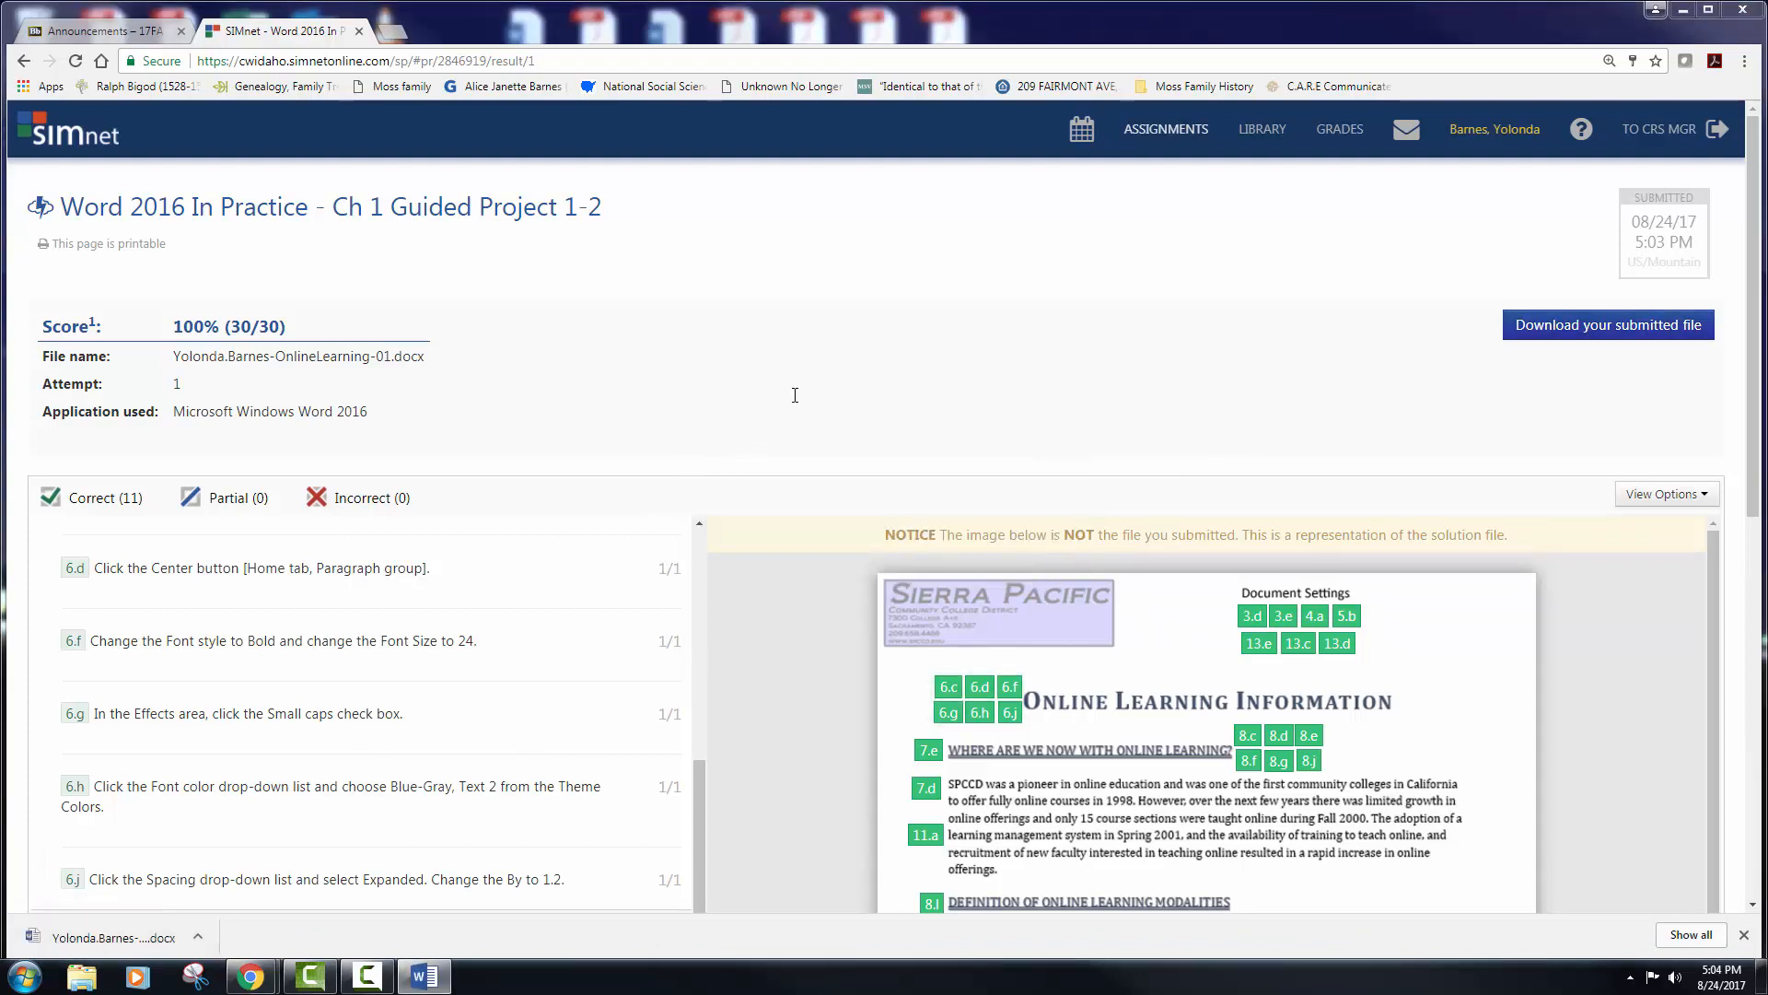
click(417, 982)
click(754, 45)
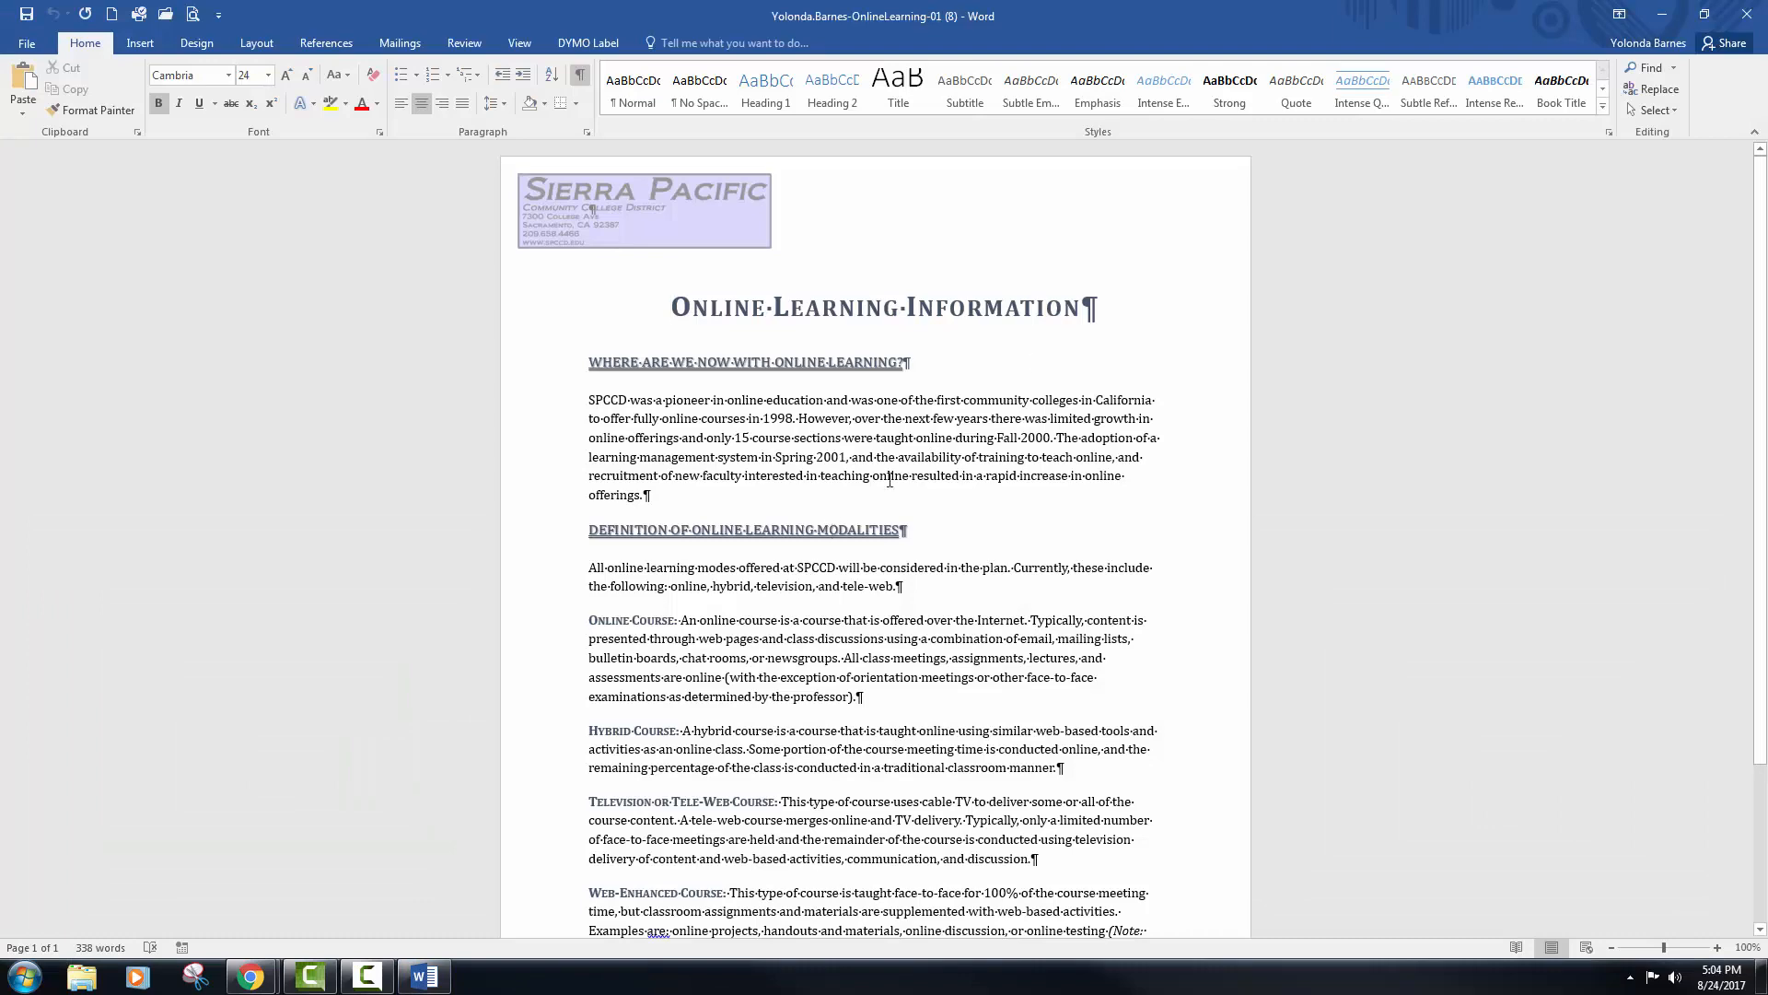
click(1746, 13)
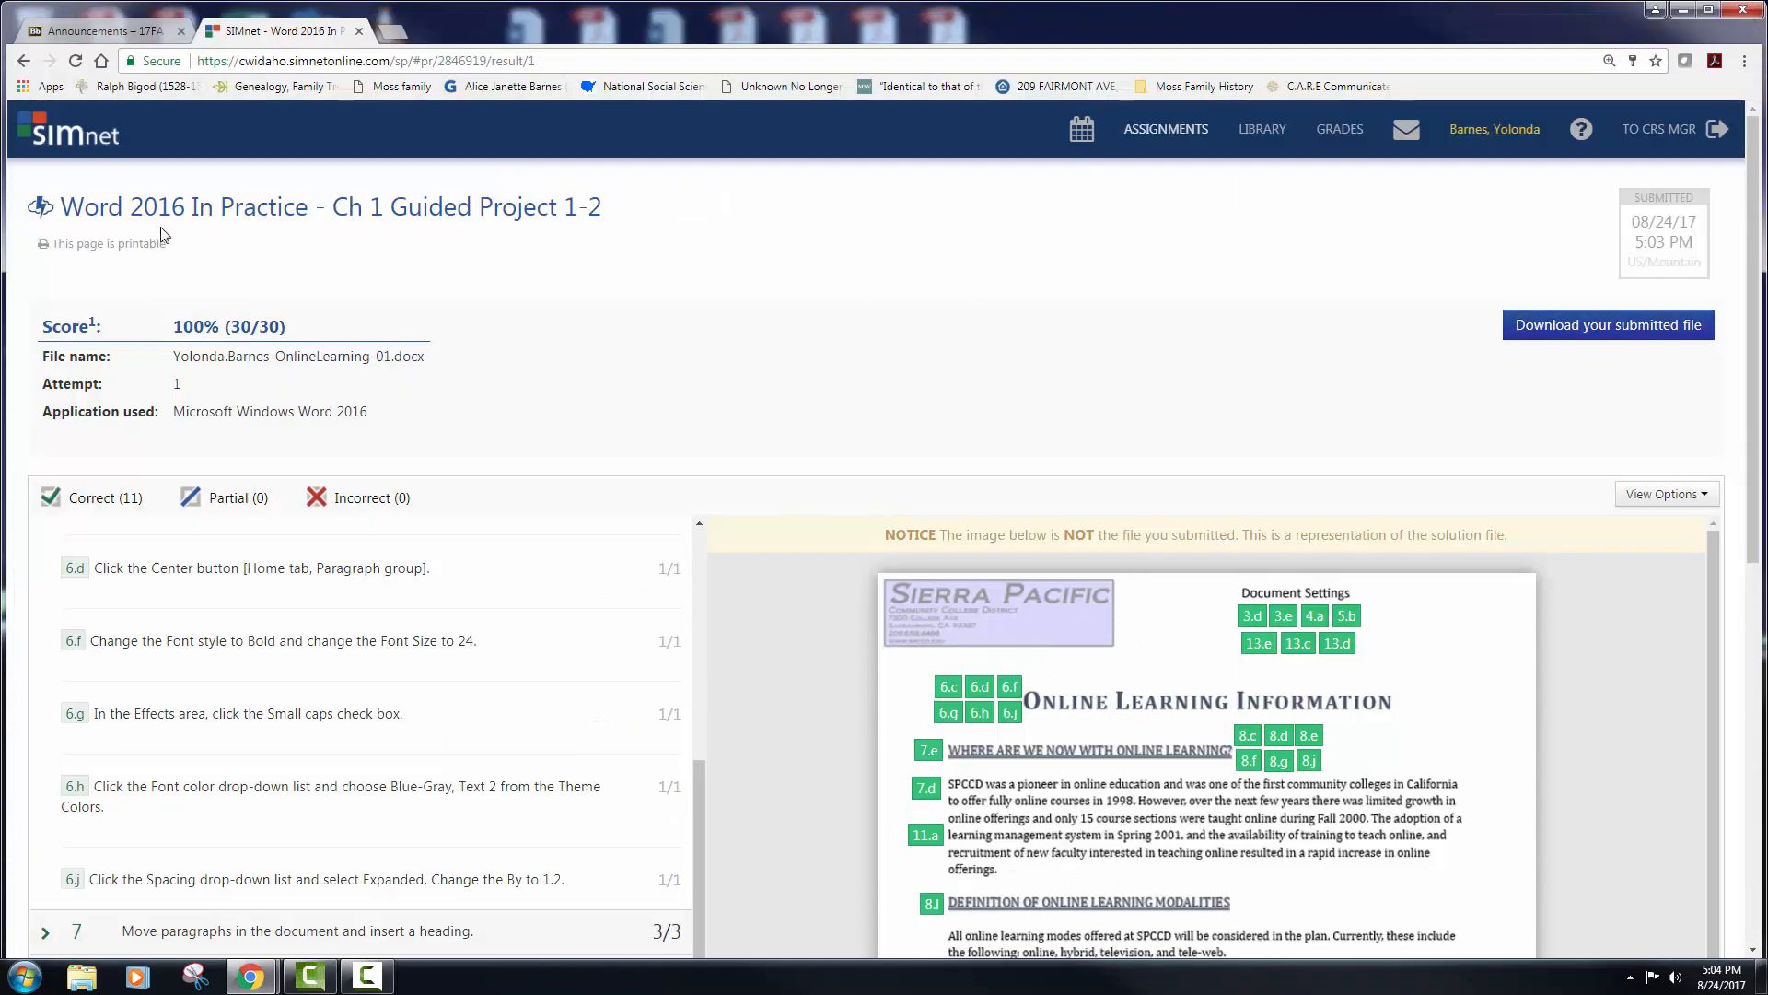
- Return to the Guided Project 1-2 page and check the entry for the submitted file under Previous Attempts
click(191, 207)
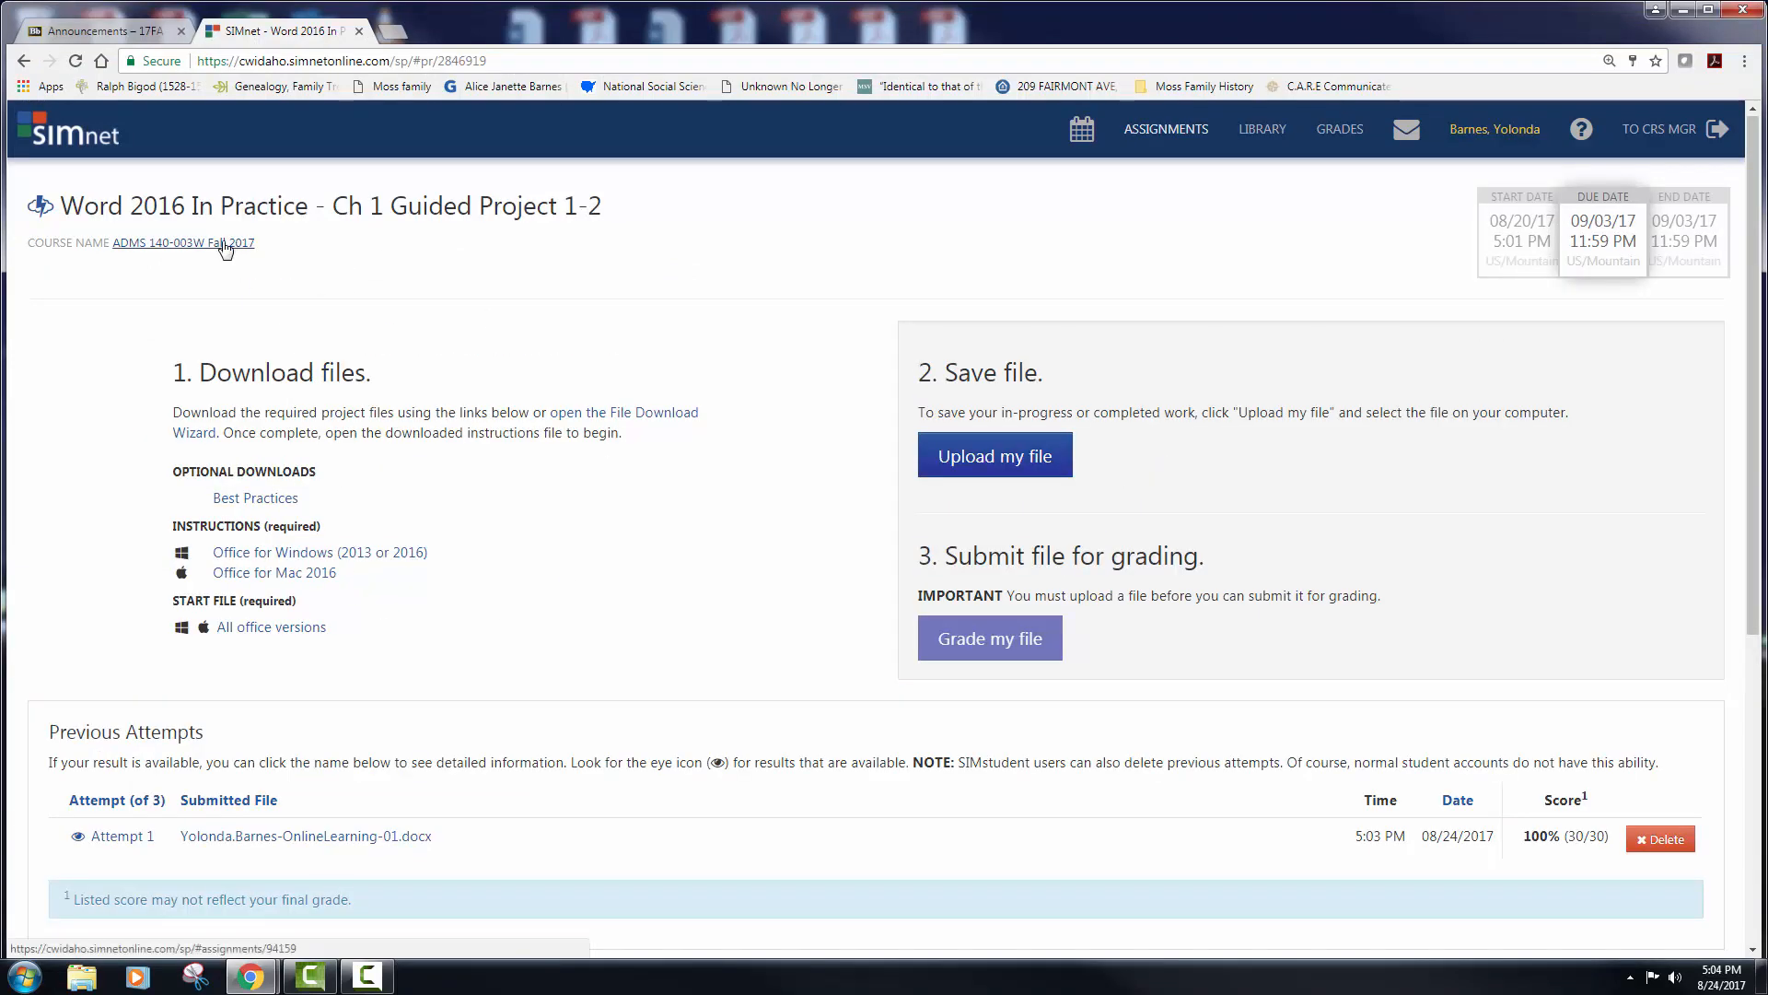
scroll(92, 764, down, 1)
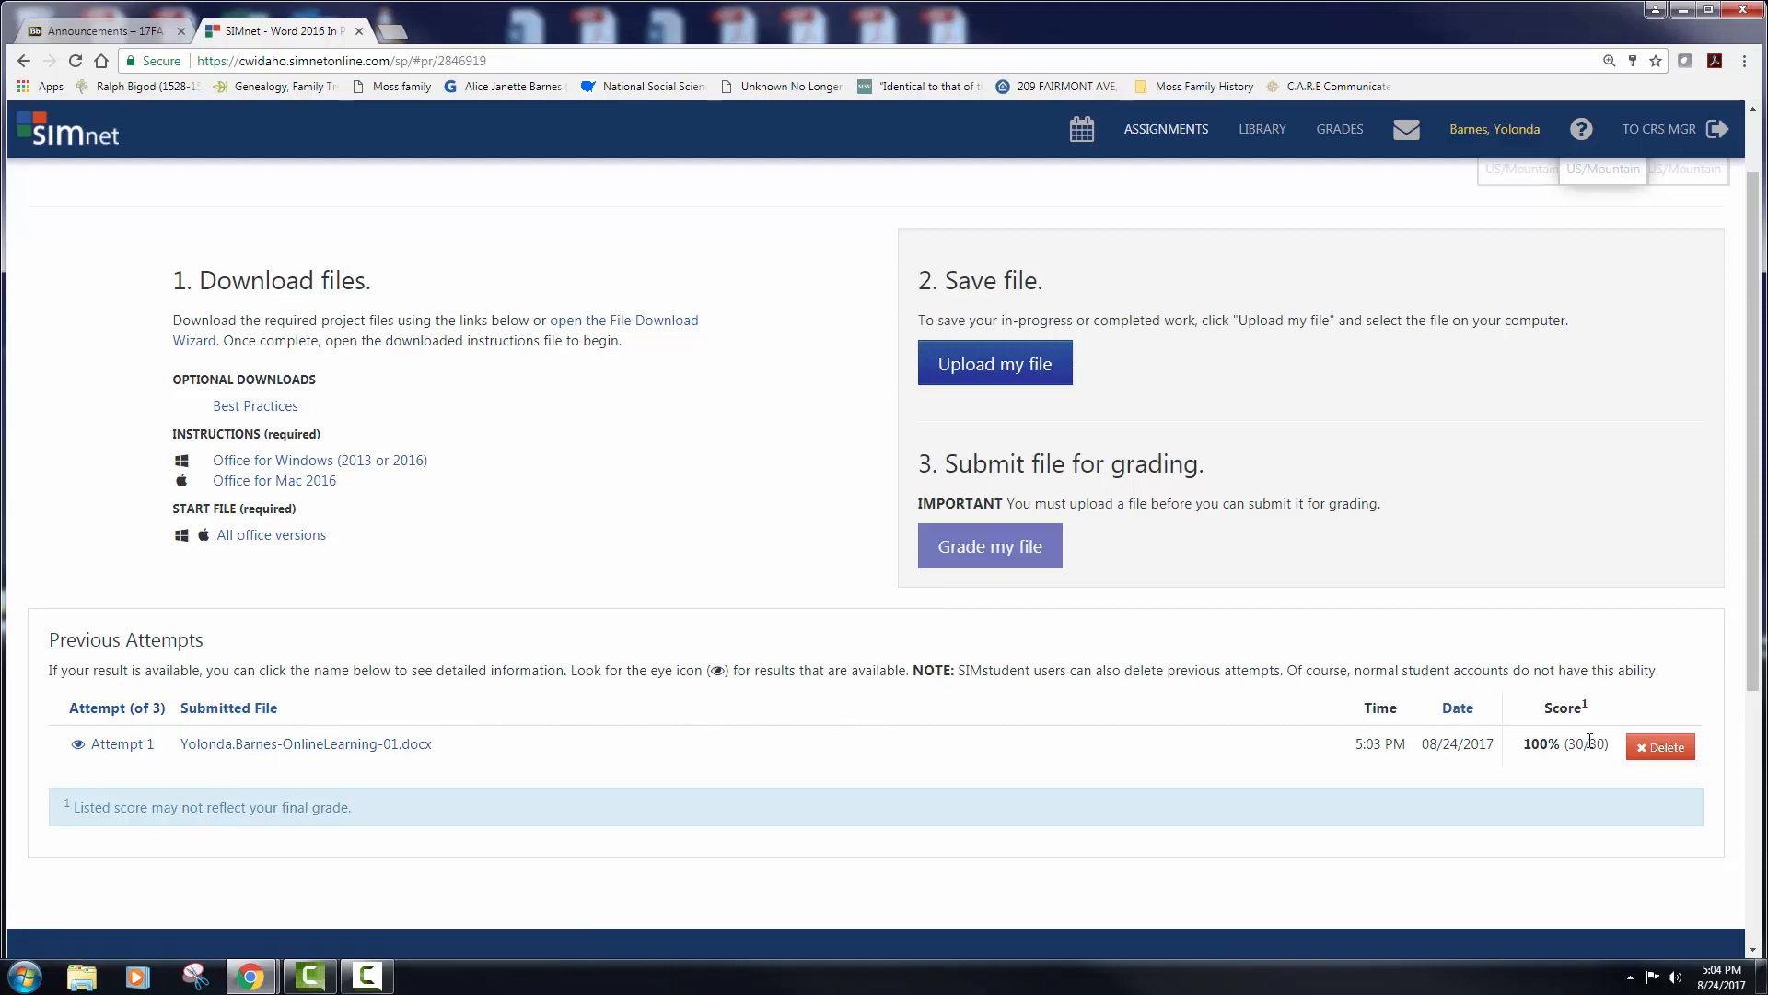
scroll(257, 335, up, 1)
- View the Week 02 assignments and the class home of the ADMS 140-003W course, and switch to the Blackboard announcements page
click(211, 251)
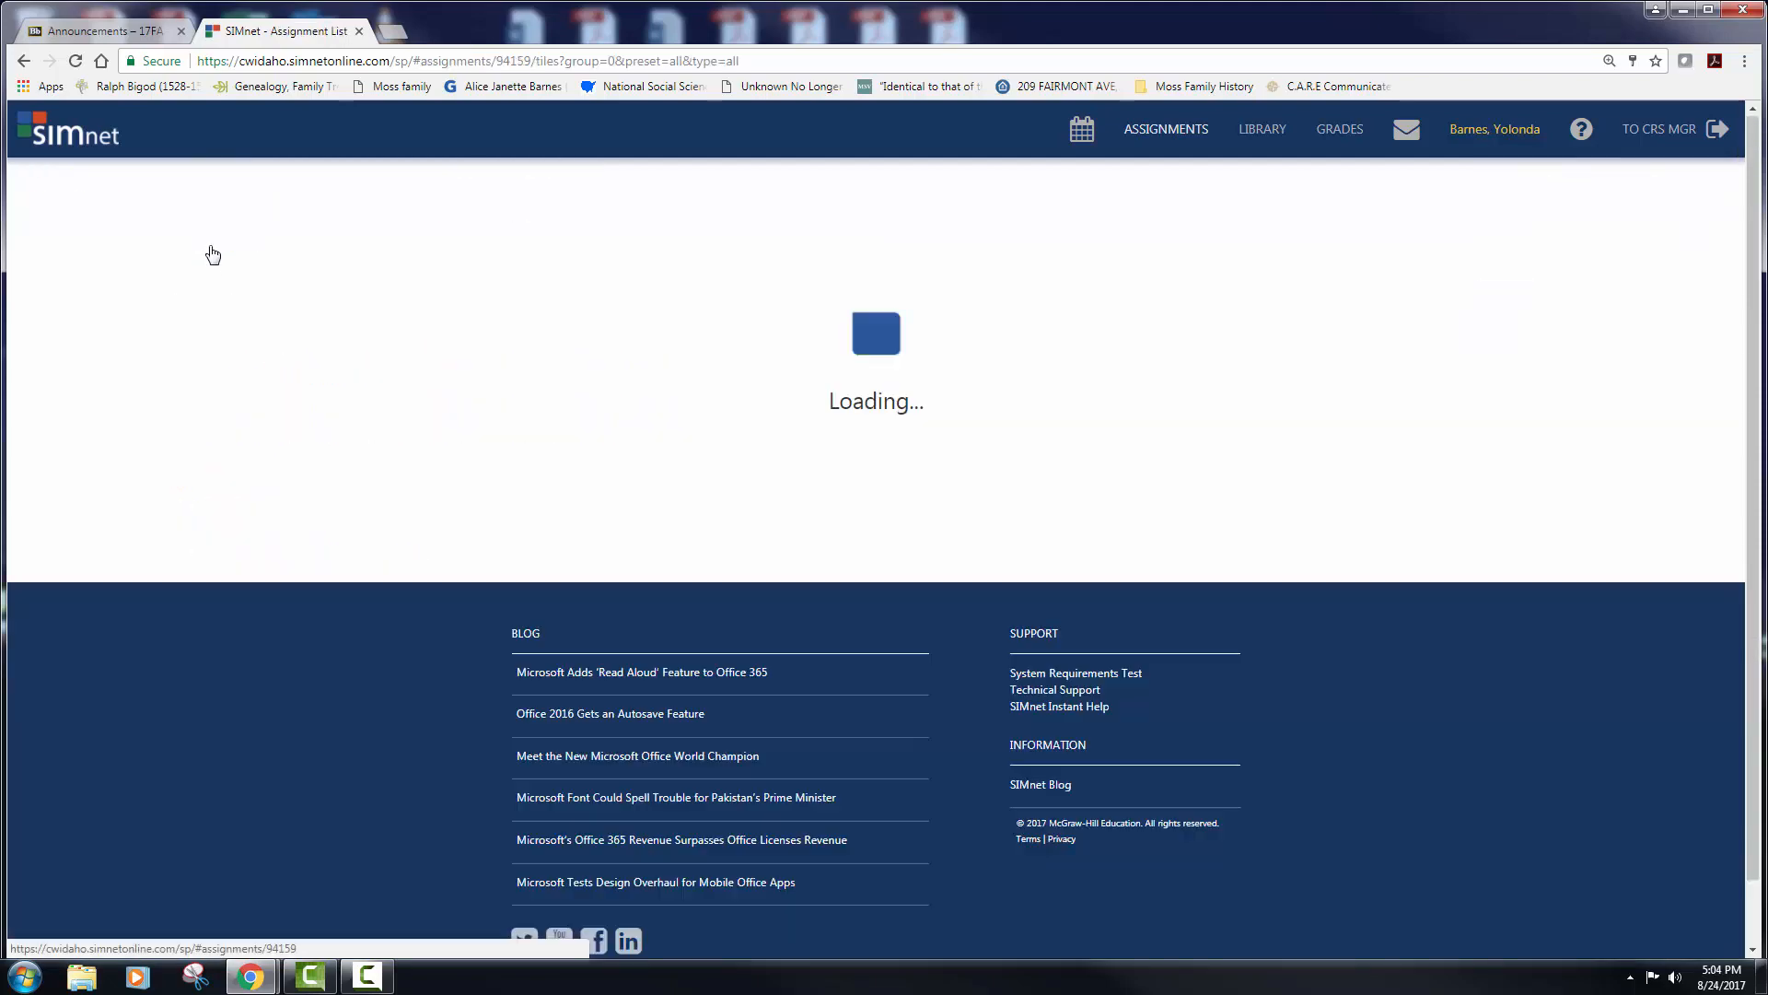
click(404, 426)
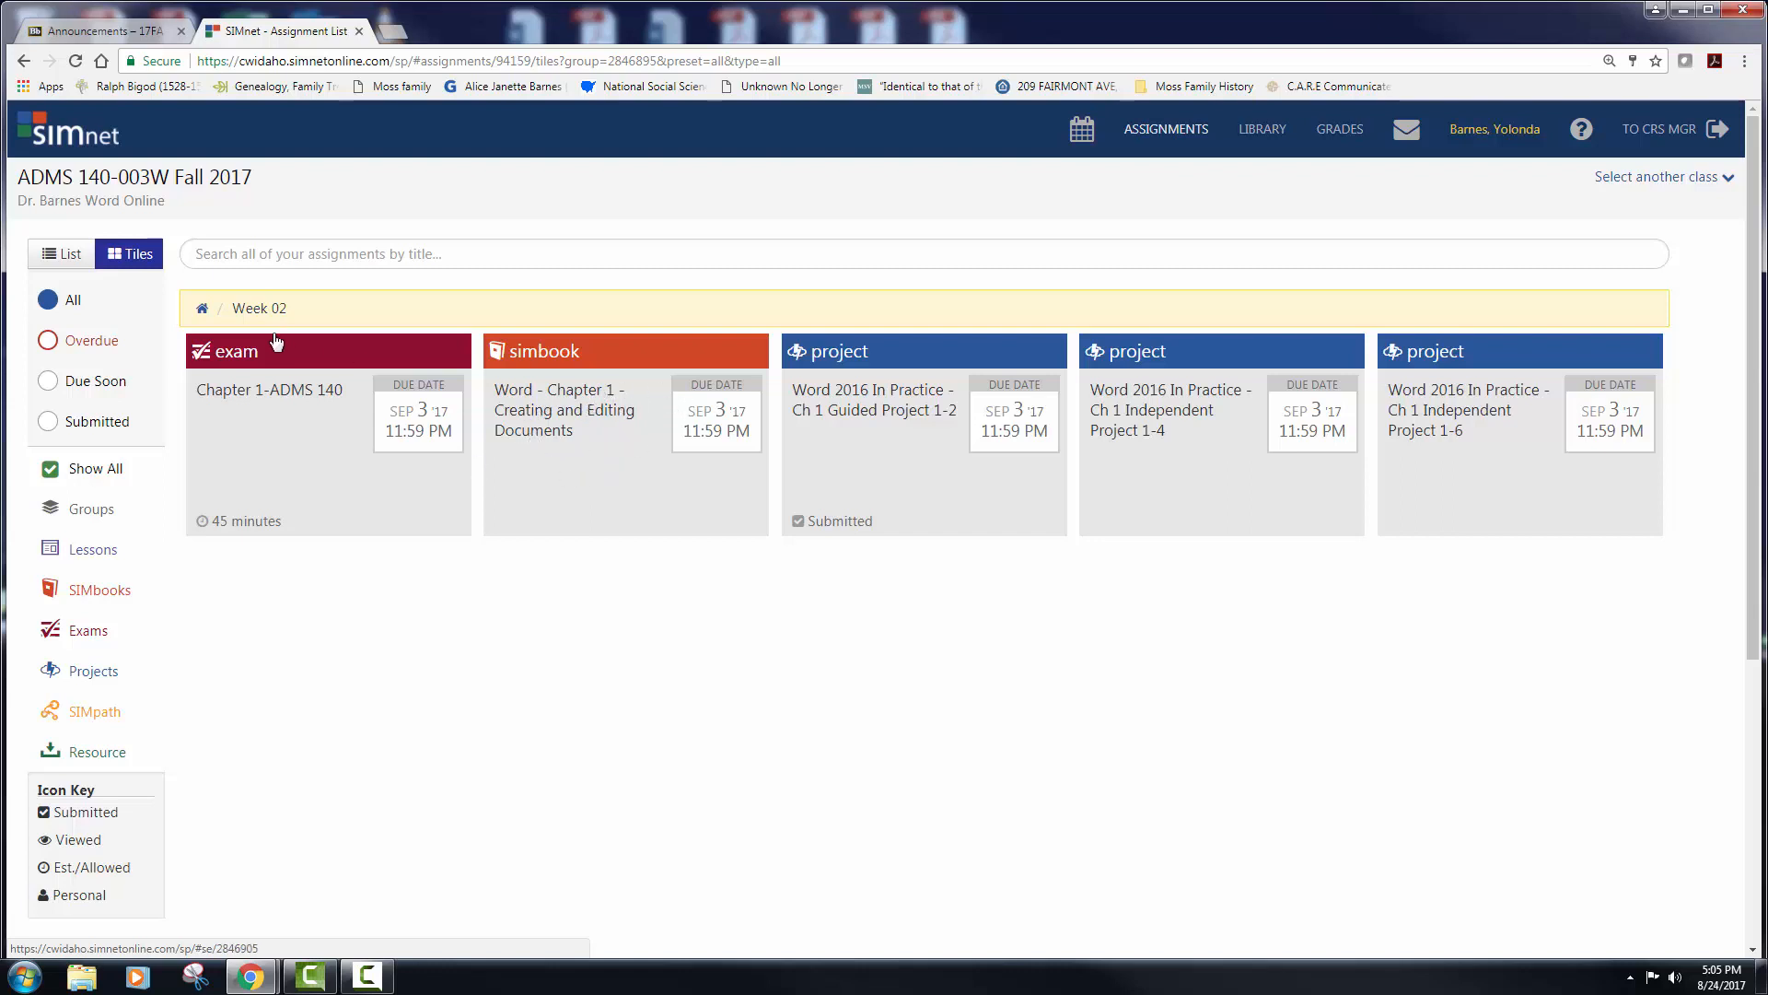
click(202, 307)
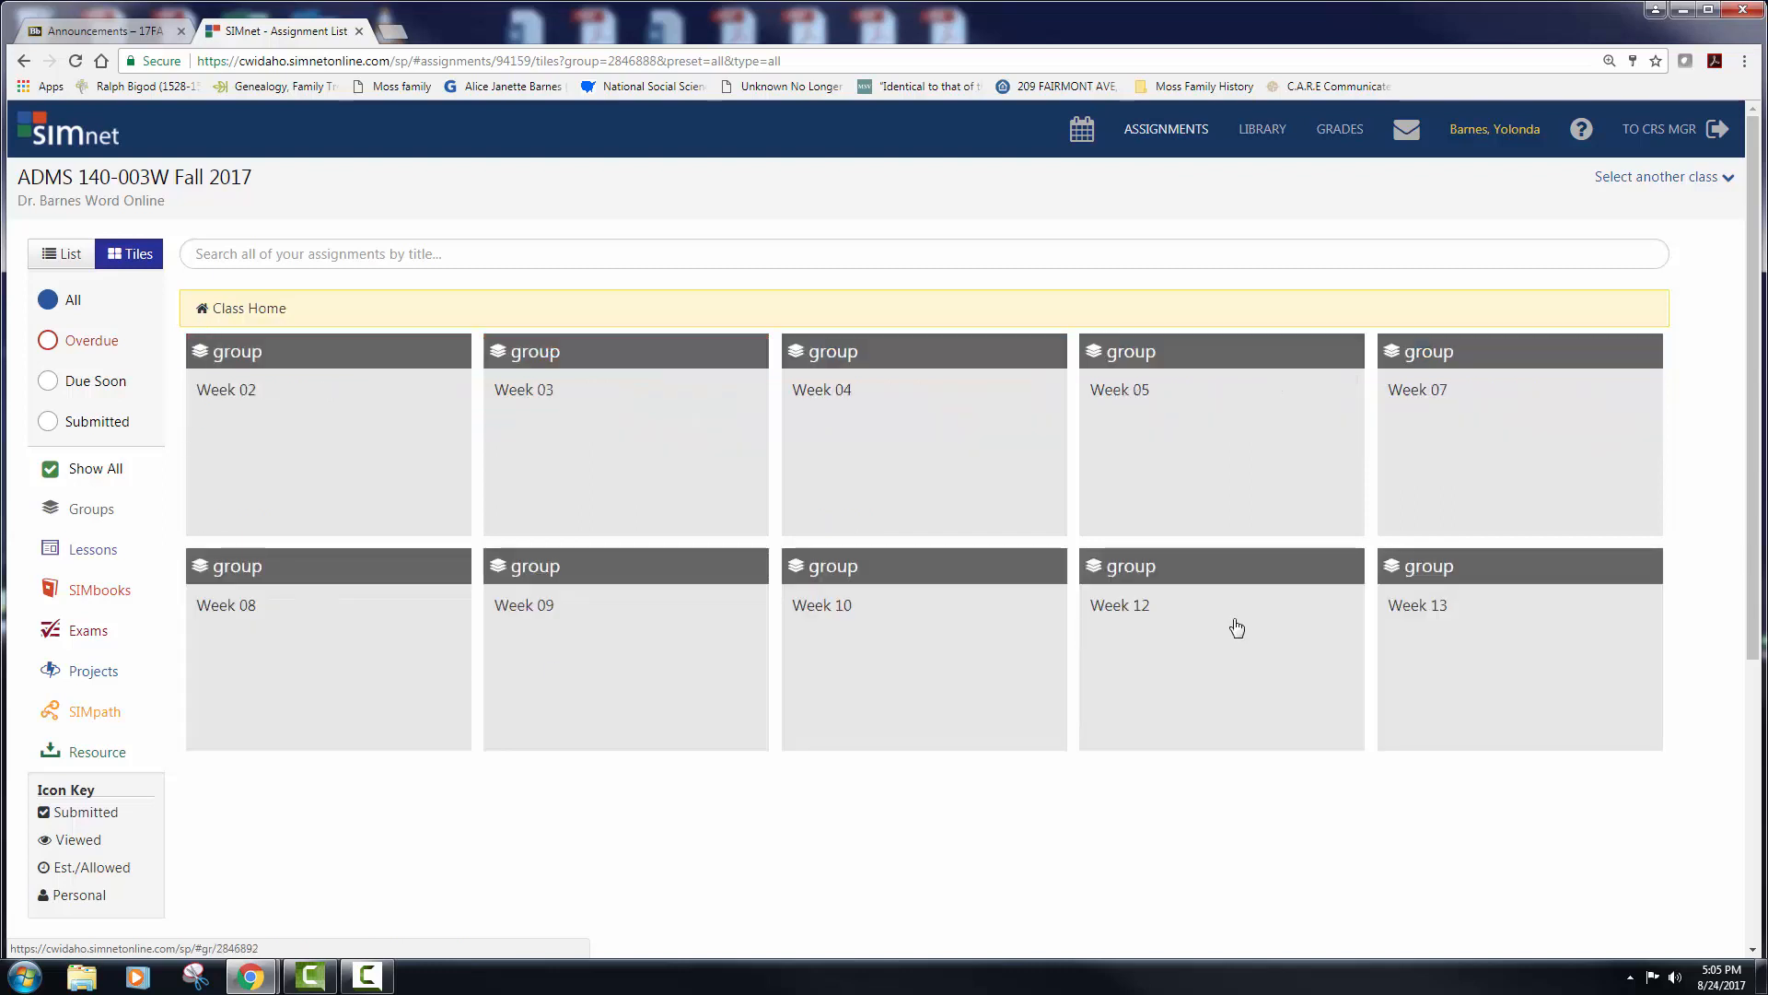
click(240, 393)
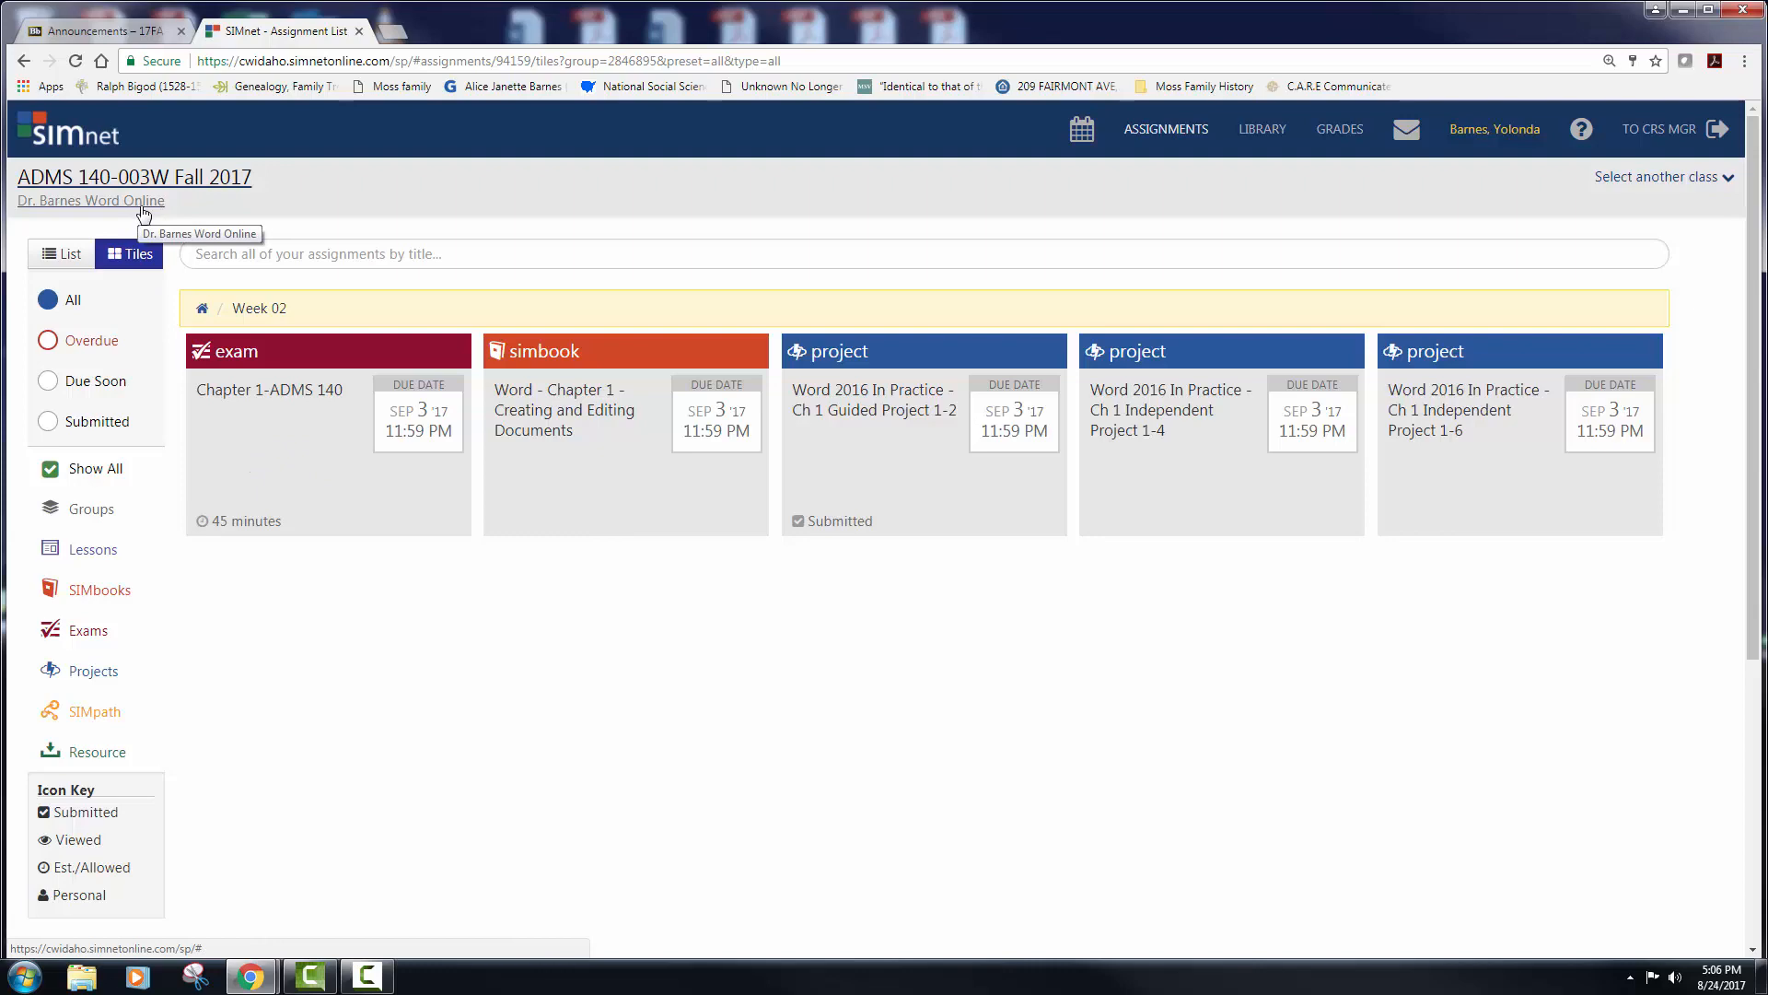
click(111, 31)
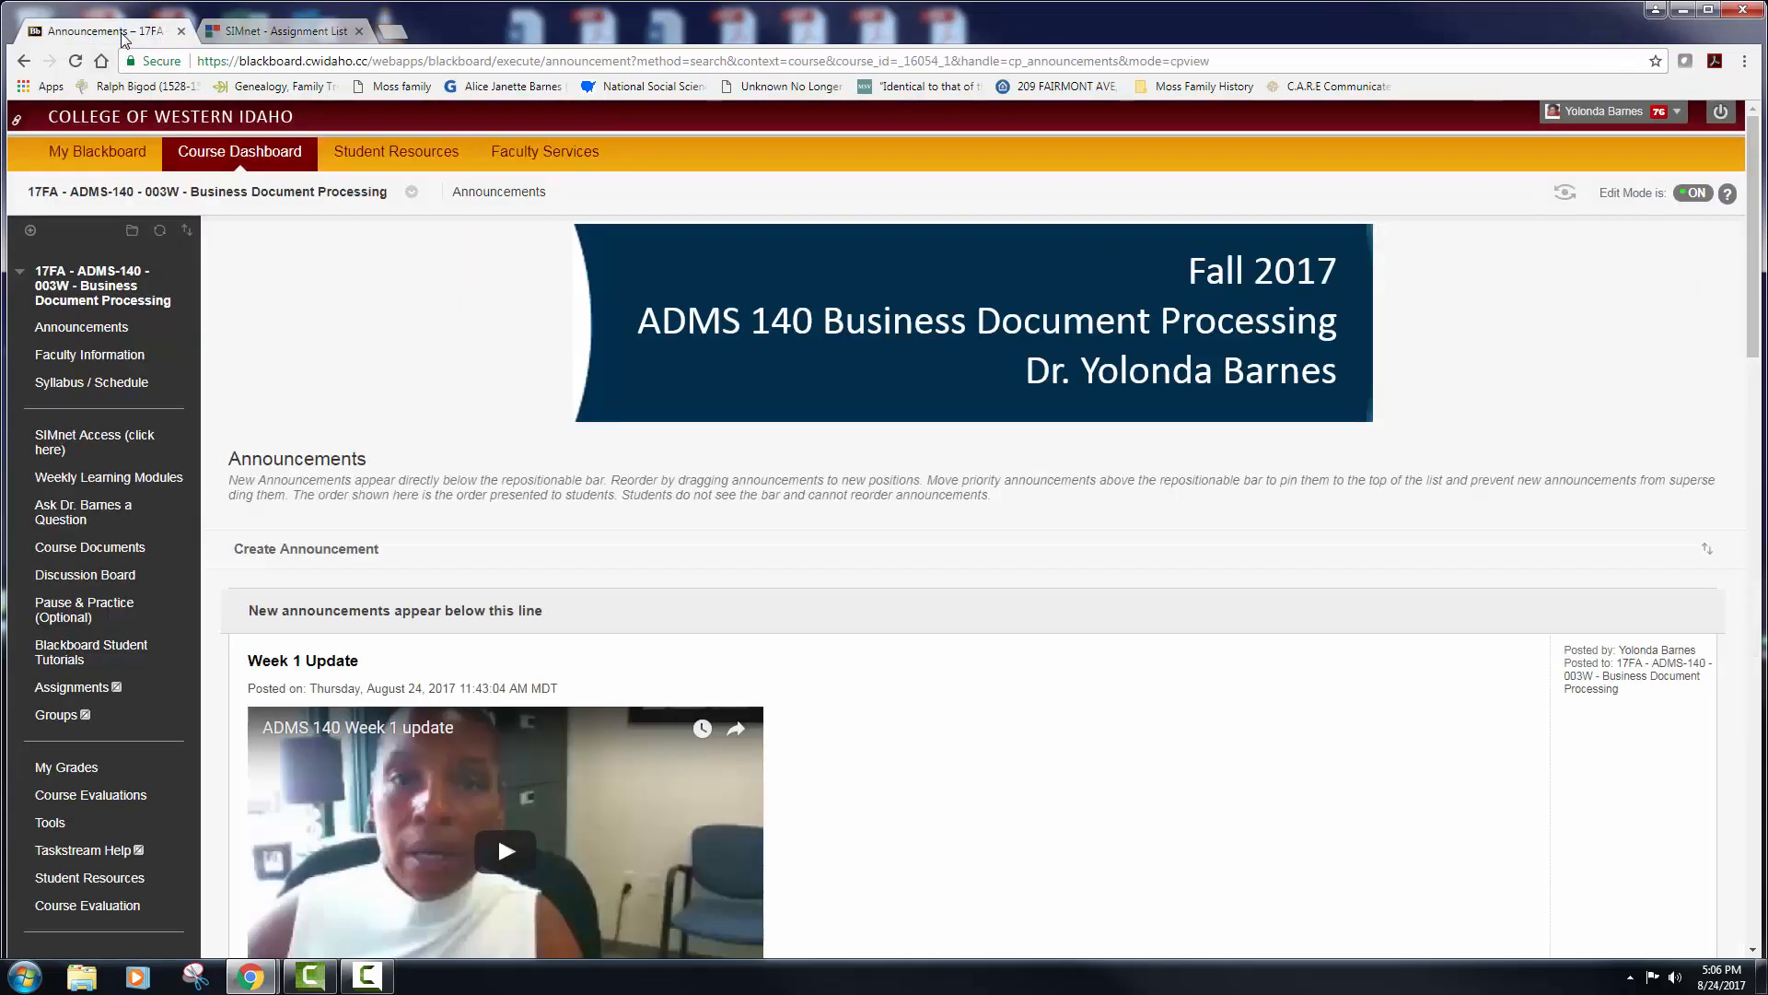